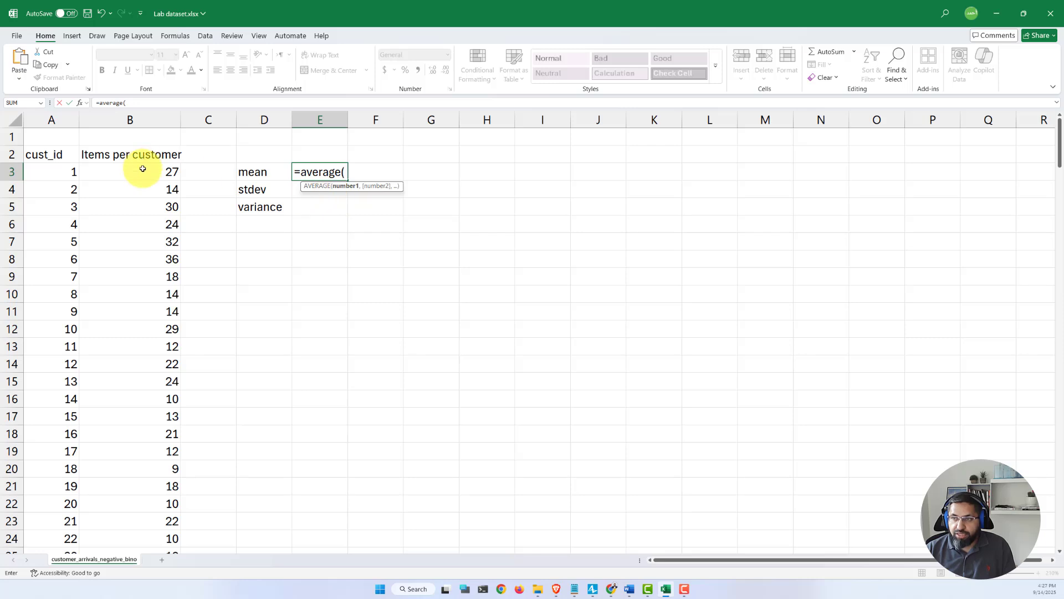
Step: Complete the AVERAGE formula in E3 over the items-per-customer values in B3:B202
left_click_drag(144, 168, 139, 209)
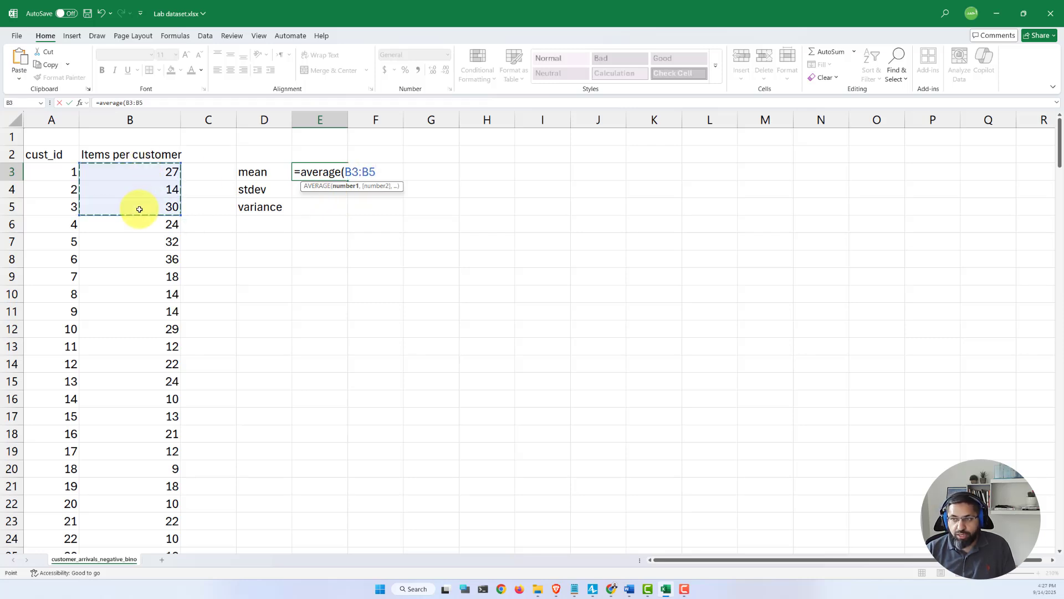
key("ctrl+shift+Down")
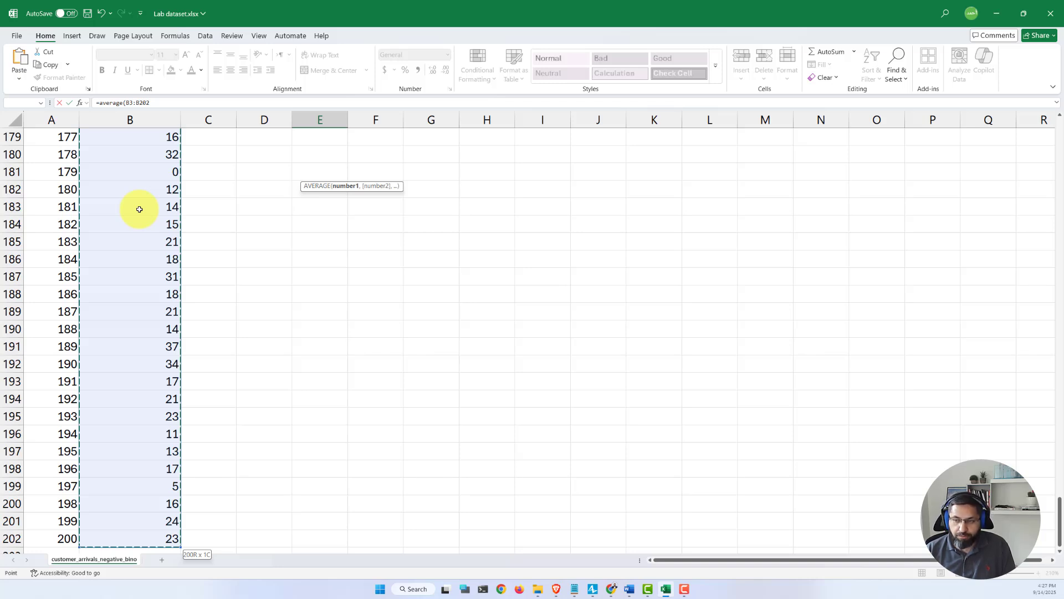
key("Return")
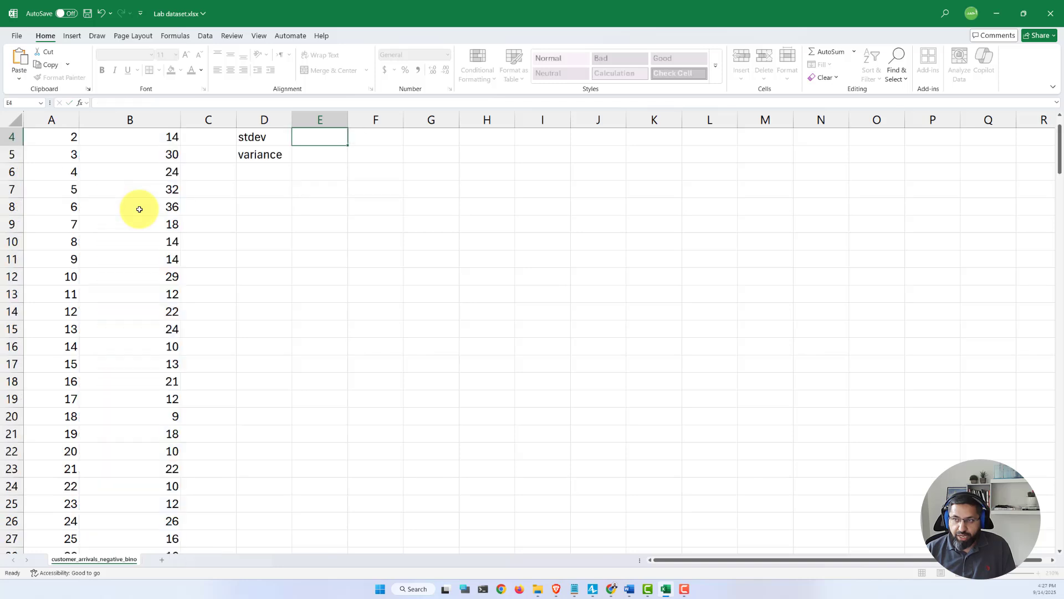
scroll(139, 209, "up", 1)
left_click(306, 168)
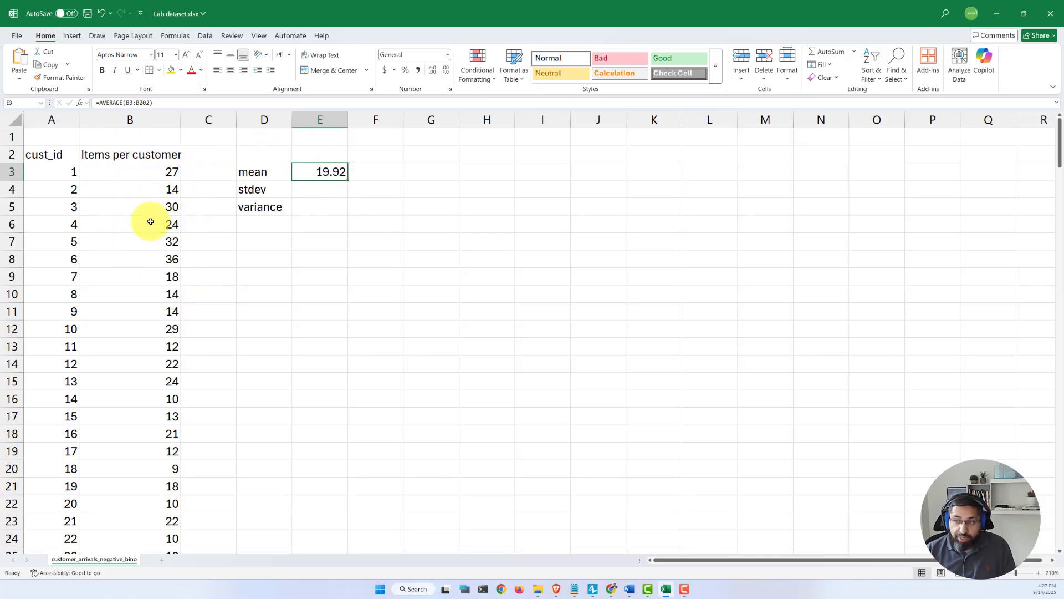
Step: Calculate the sample standard deviation of B3:B202 in E4 with STDEV.S
left_click(330, 187)
type("=stdev.s")
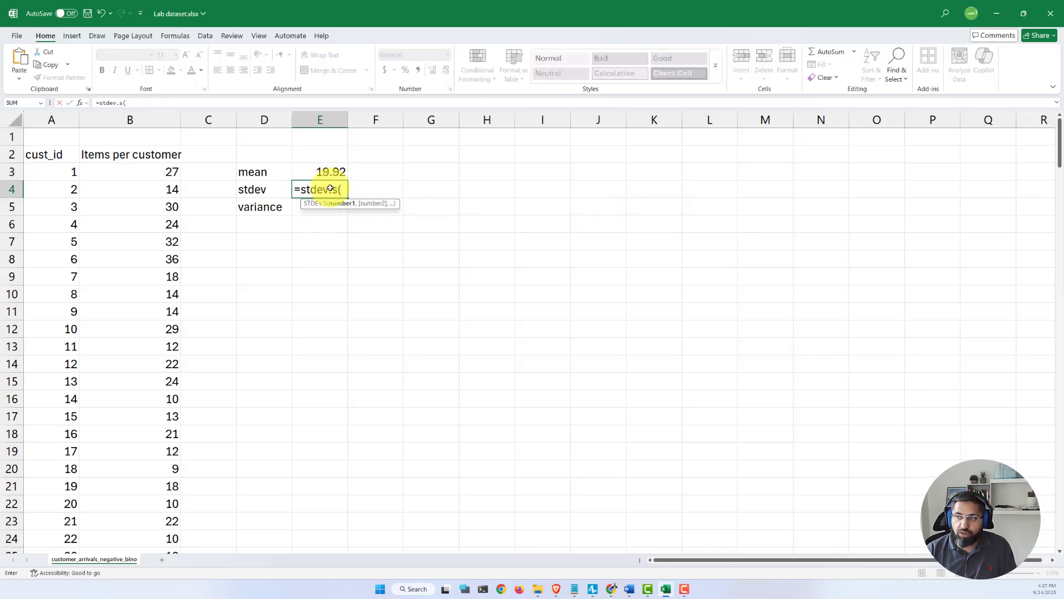
type("(")
left_click_drag(121, 166, 135, 217)
key("ctrl+shift+Down")
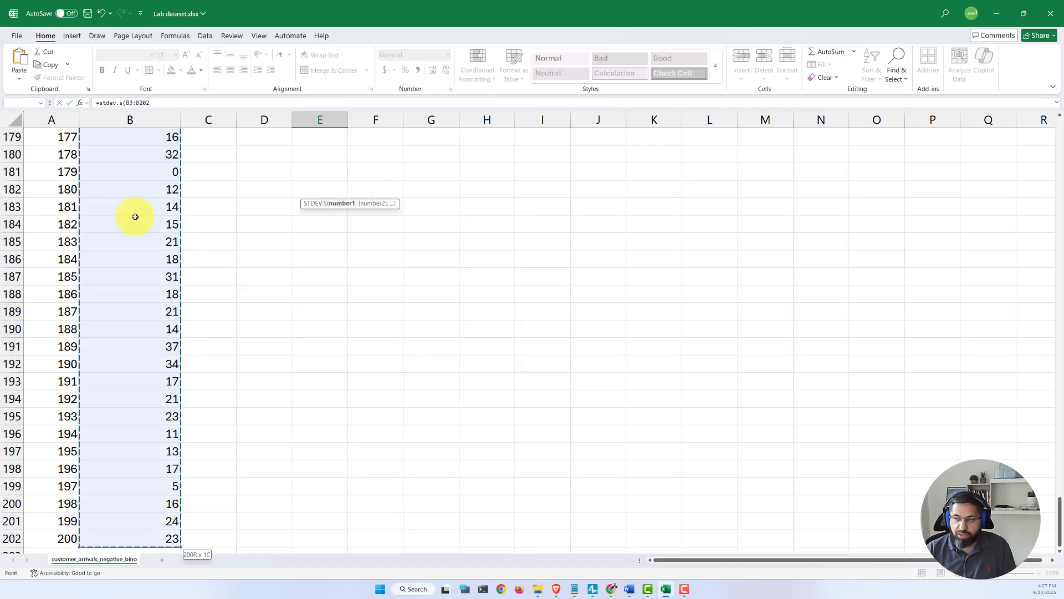
key("Return")
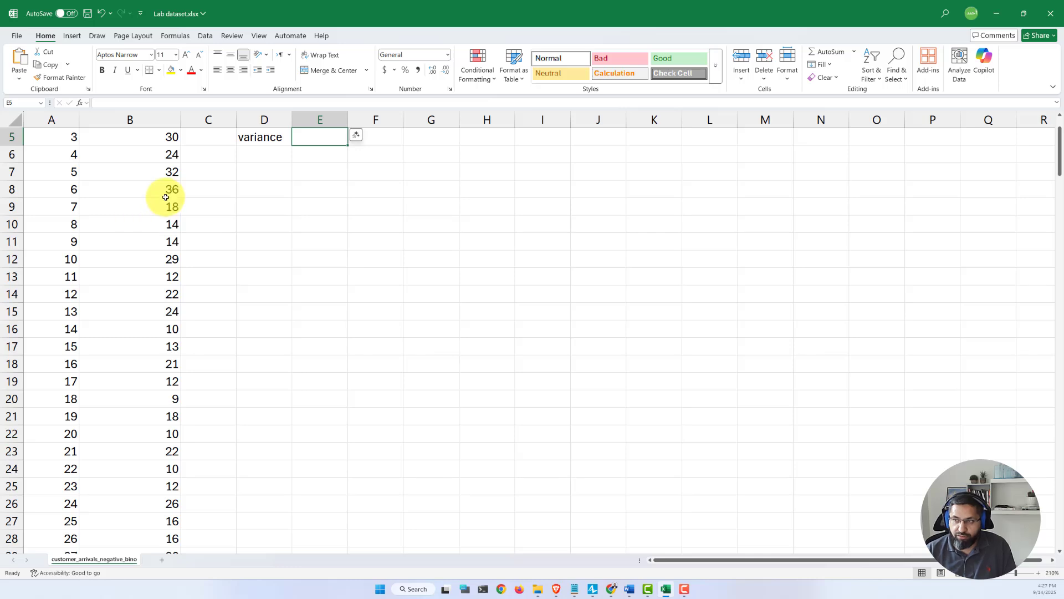
scroll(167, 196, "up", 1)
left_click(328, 187)
Step: Calculate the variance in E5 by squaring the standard deviation with =E4^2
left_click(334, 207)
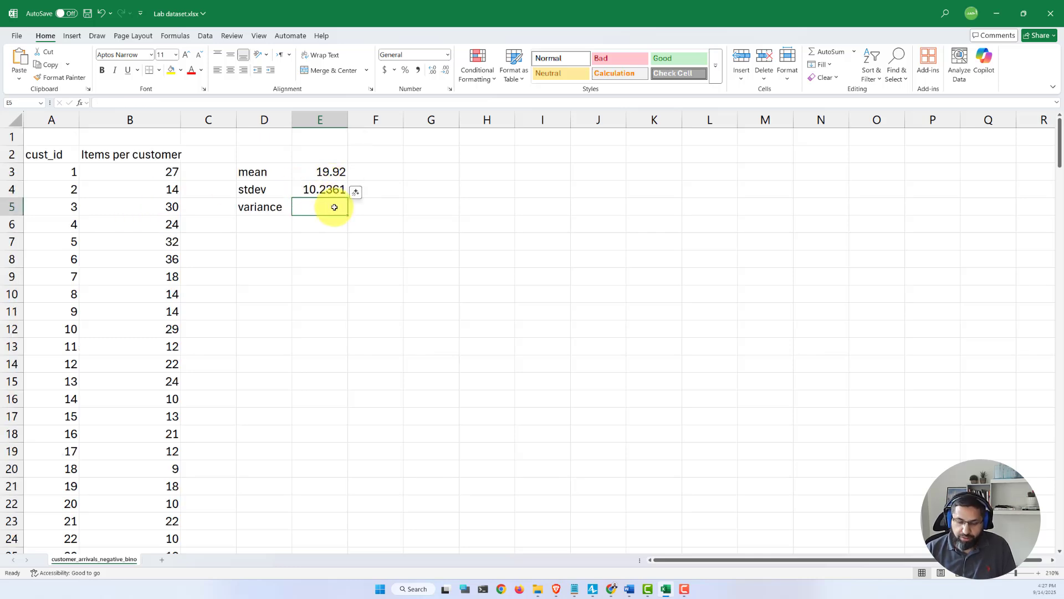
type("=")
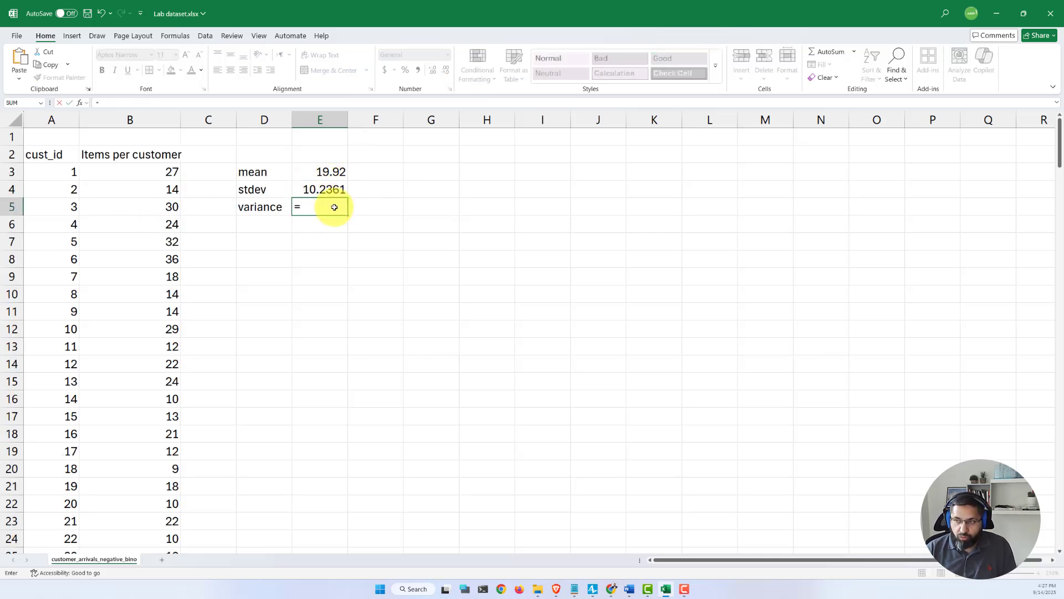
key("Up")
type("^")
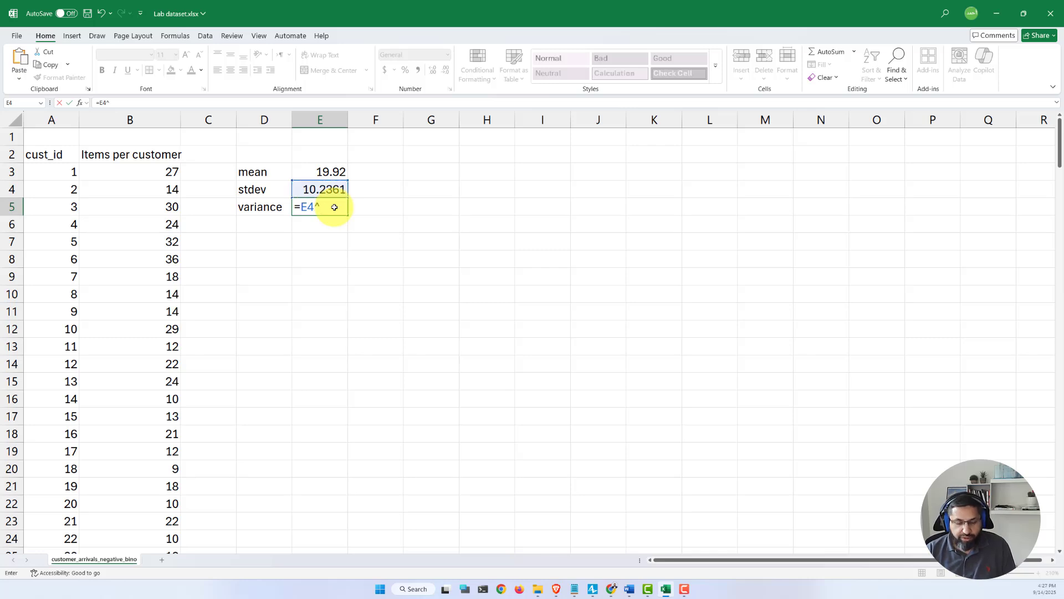
key("Left")
key("Left")
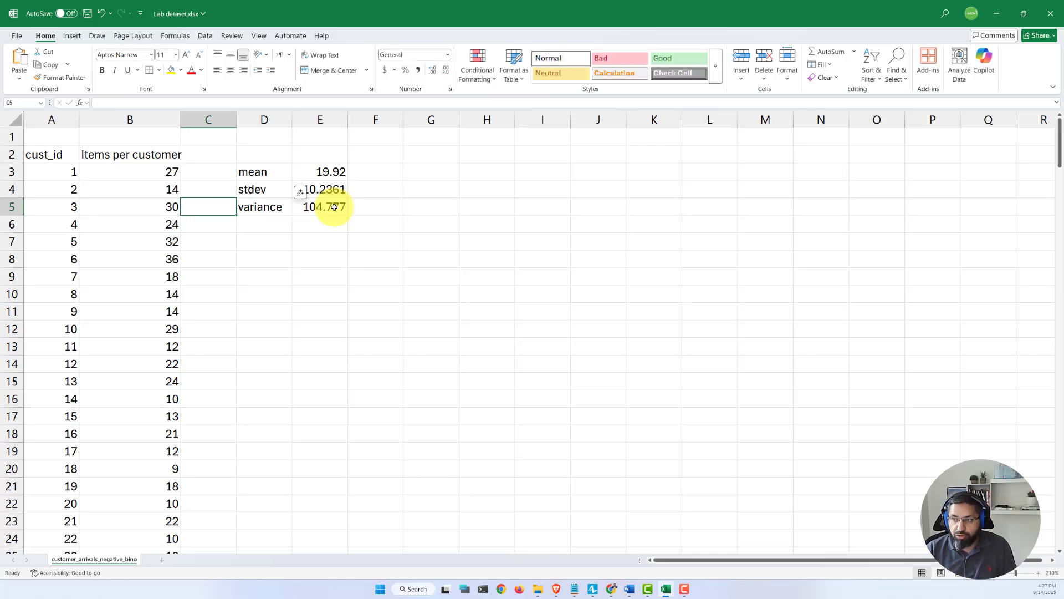
key("Right")
key("Right")
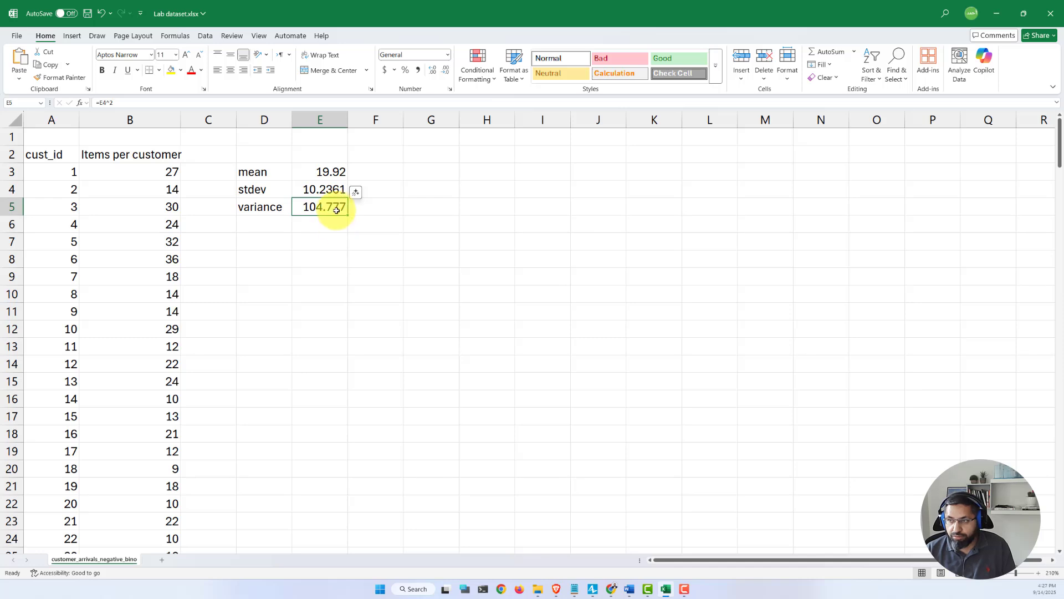
type("=")
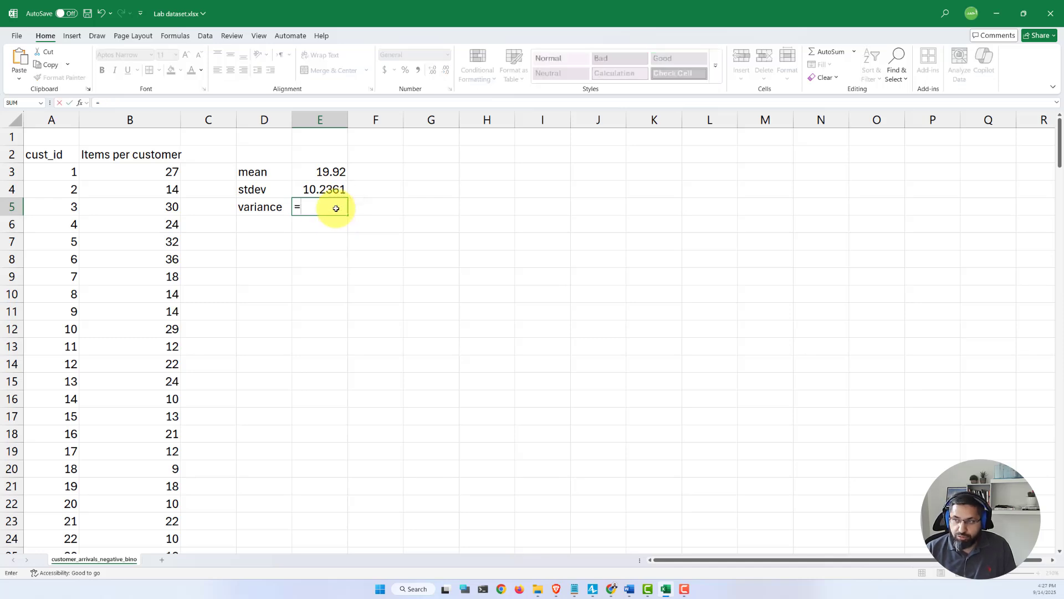
left_click(331, 188)
type("^2")
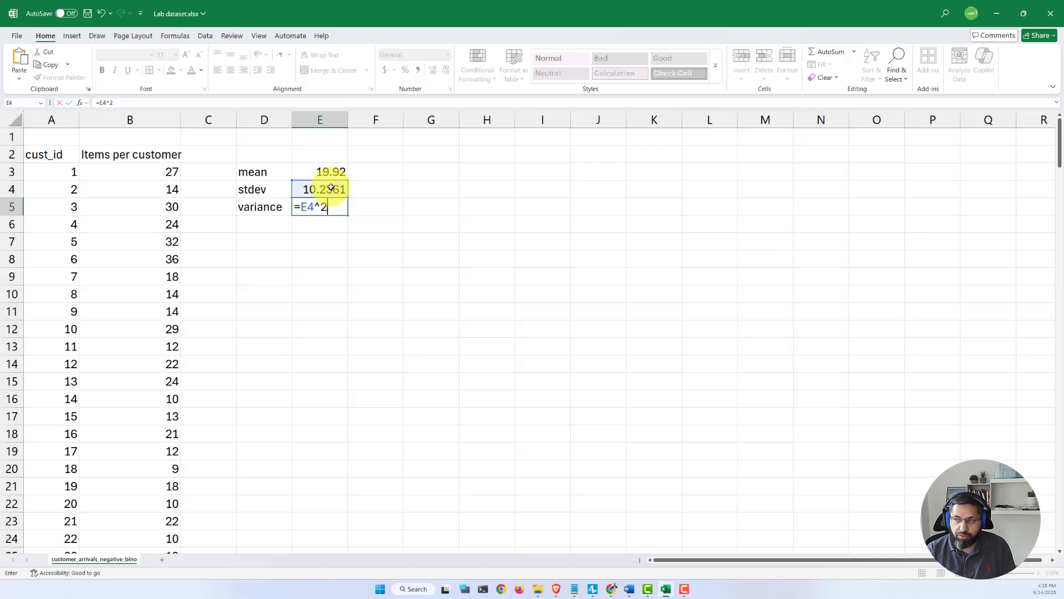
key("Return")
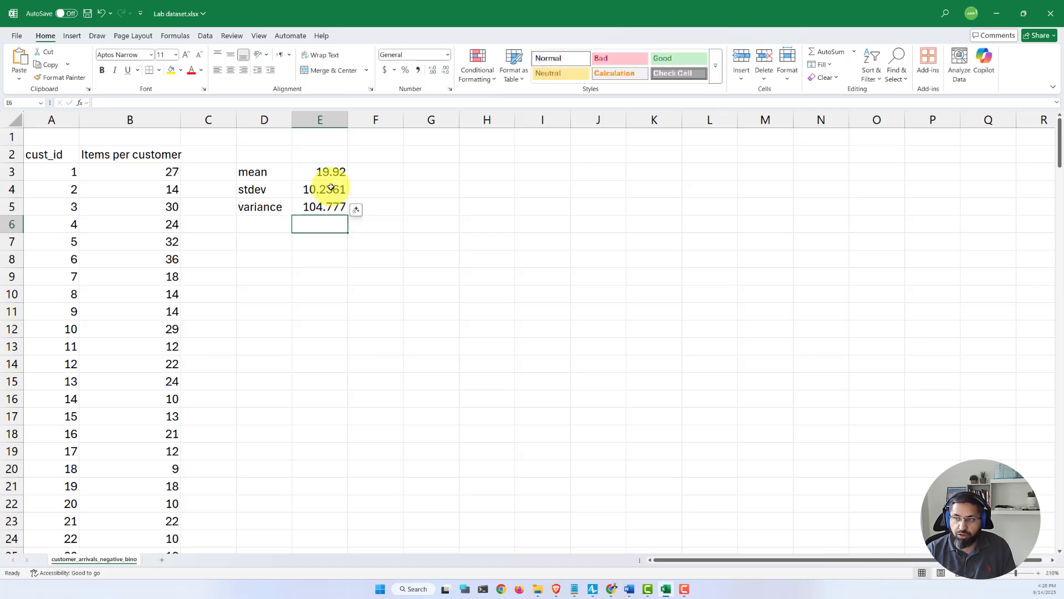
left_click(321, 207)
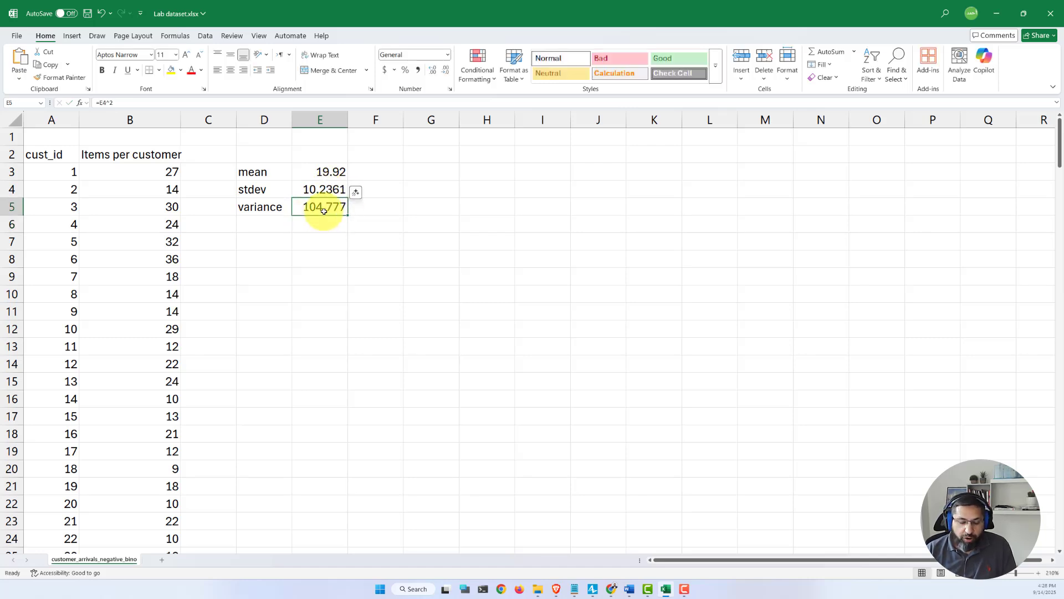
Step: Enter the note "var is much larger than the mean" in G3
left_click(431, 178)
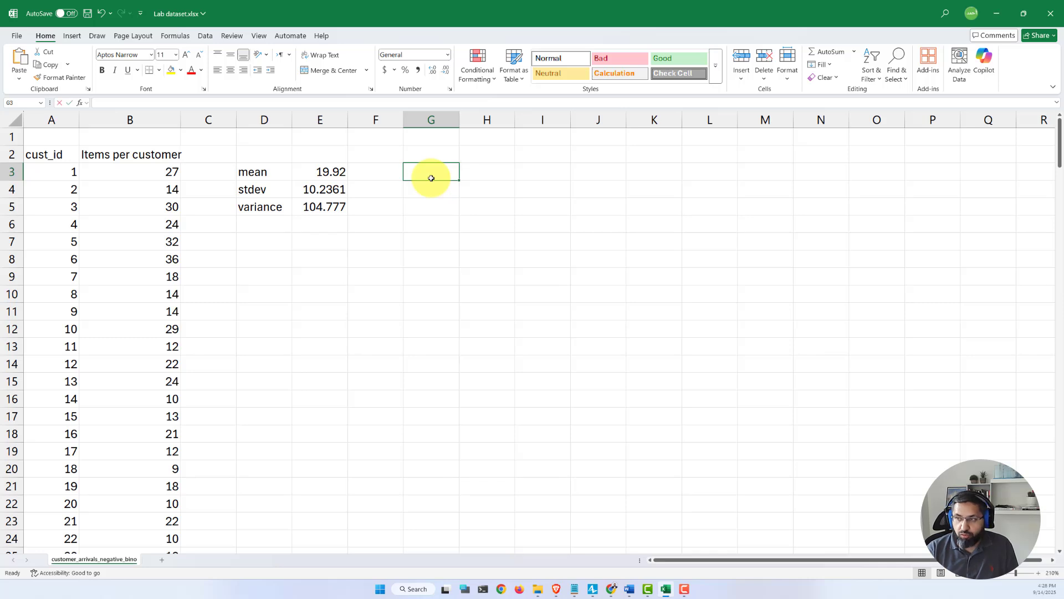
type("var is much larger t")
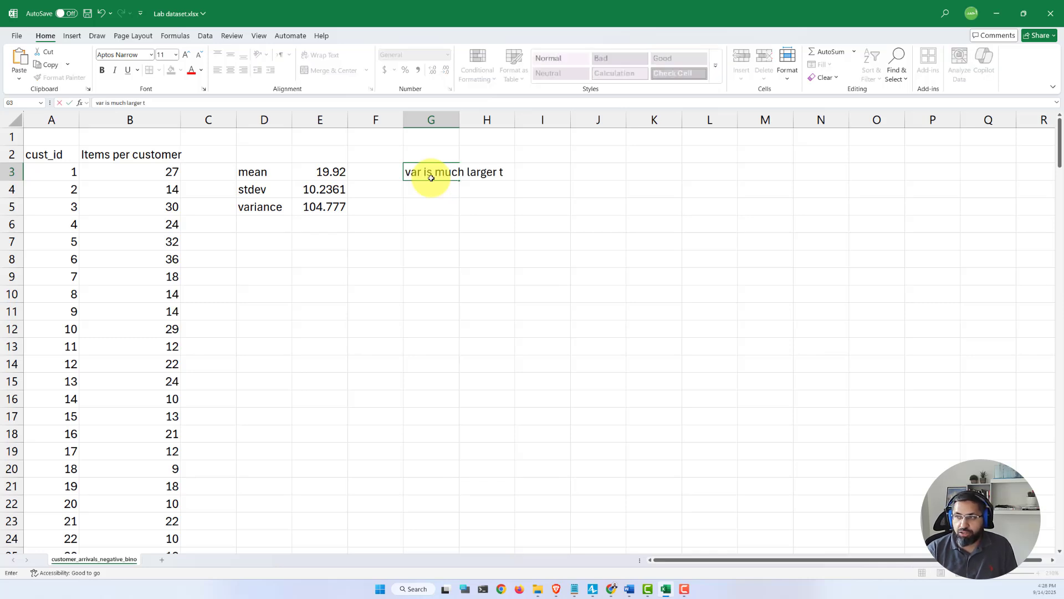
type("han the mean")
key("Return")
Step: Enter the note "we have over-dispersion" in G4
type("we have")
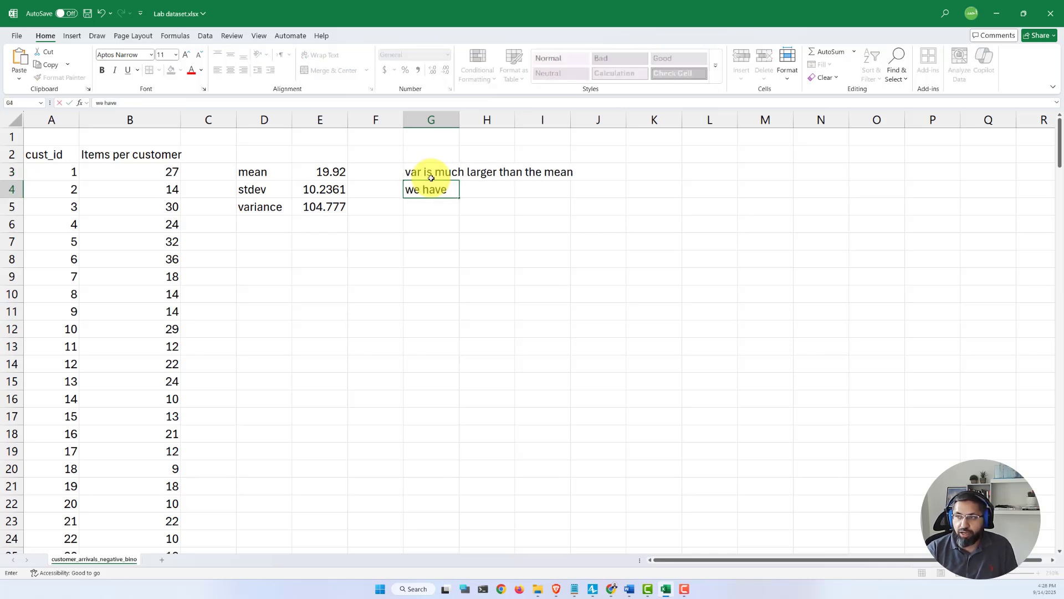
type(" over dispersion")
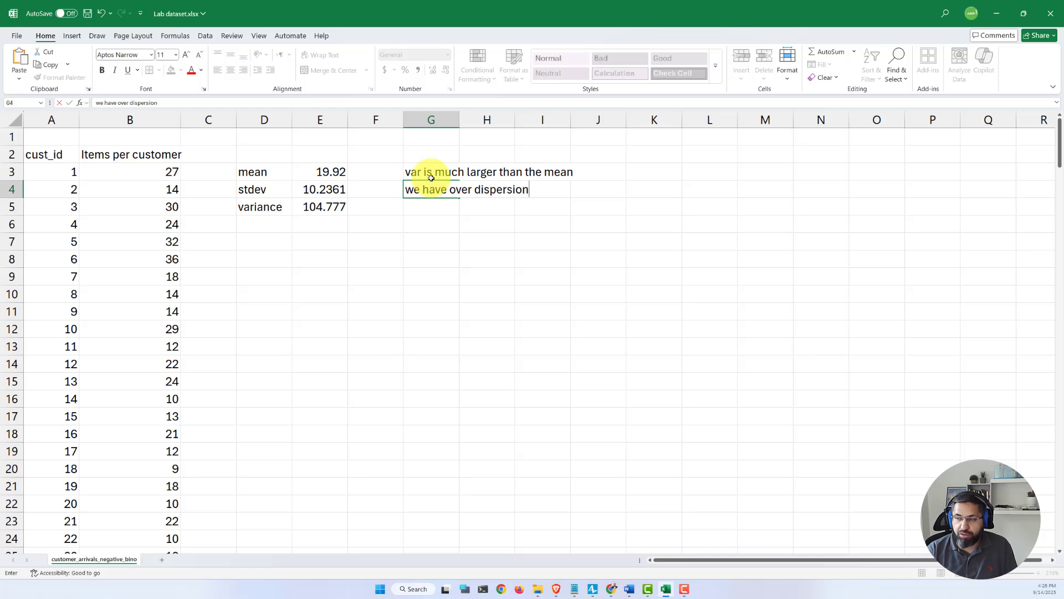
key("BackSpace")
key("BackSpace")
key("BackSpace")
key("BackSpace")
key("BackSpace")
key("BackSpace")
key("BackSpace")
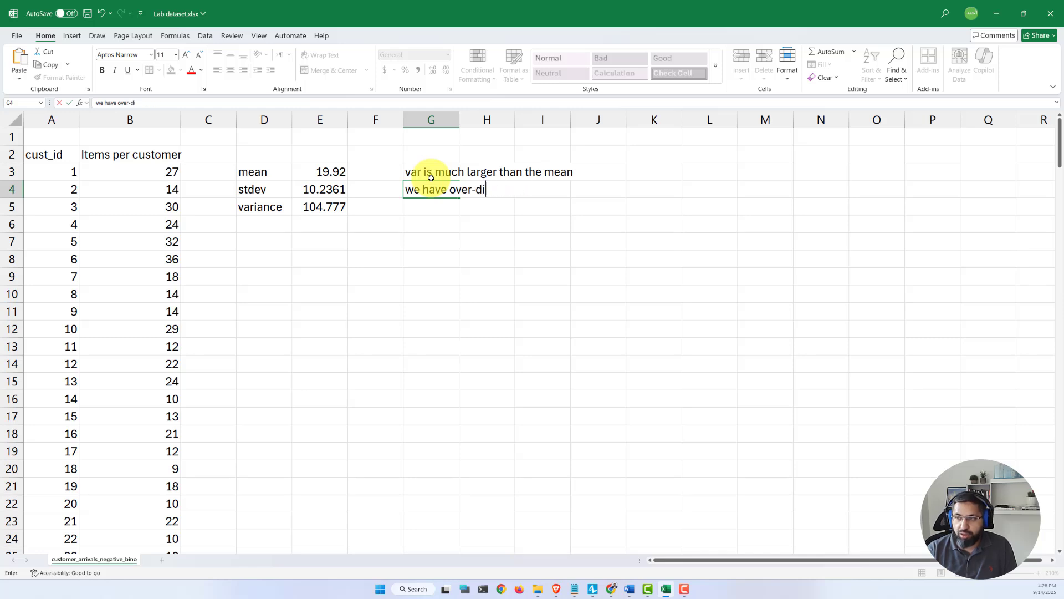
key("Return")
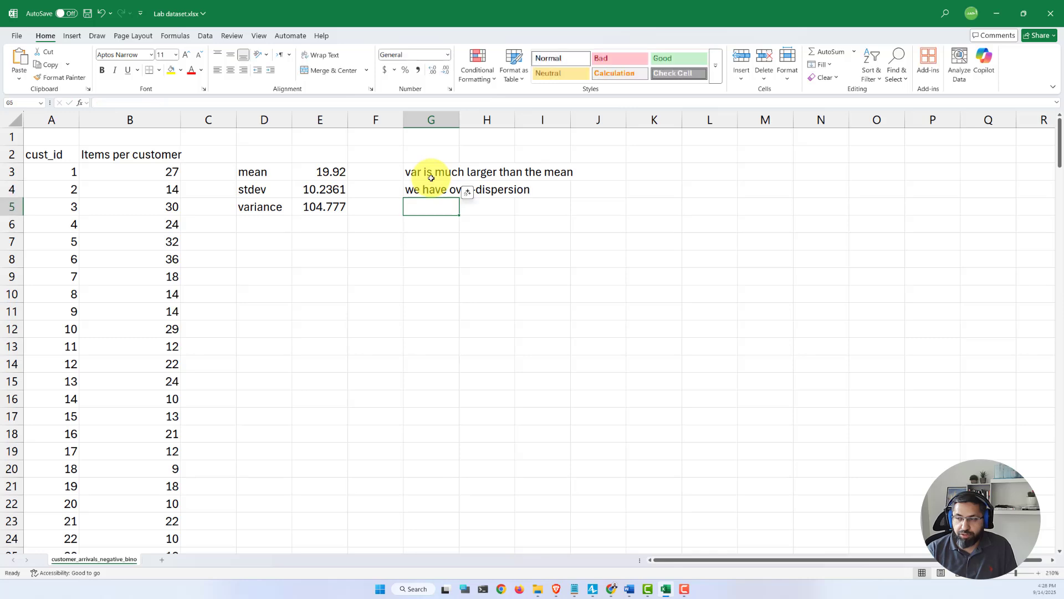
Step: Enter the note "So we need to use the negative binomial distribution" in G5
type("So we nee")
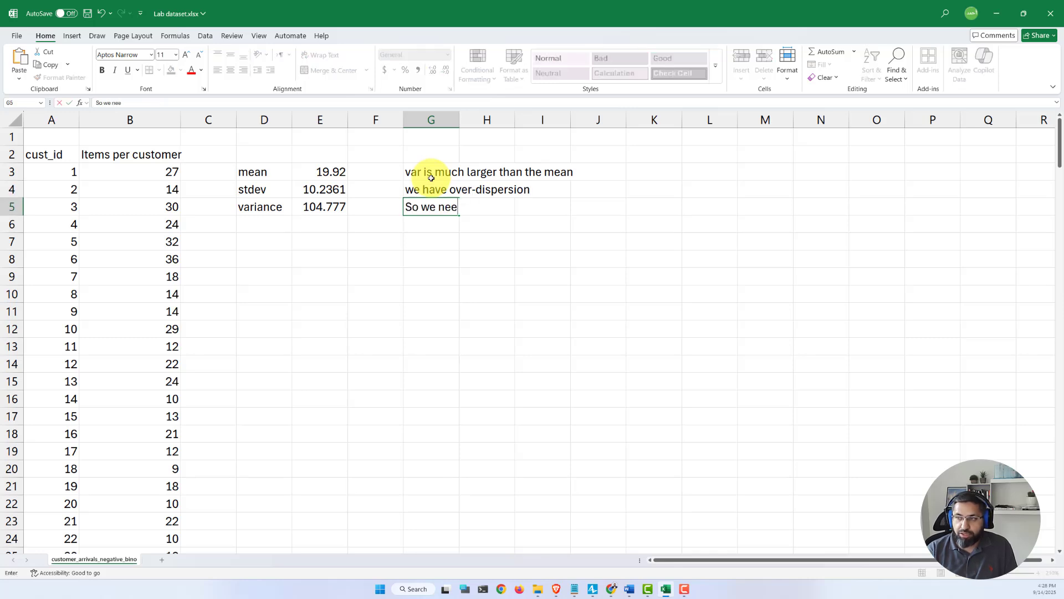
type("d to use the negative binomial distribution")
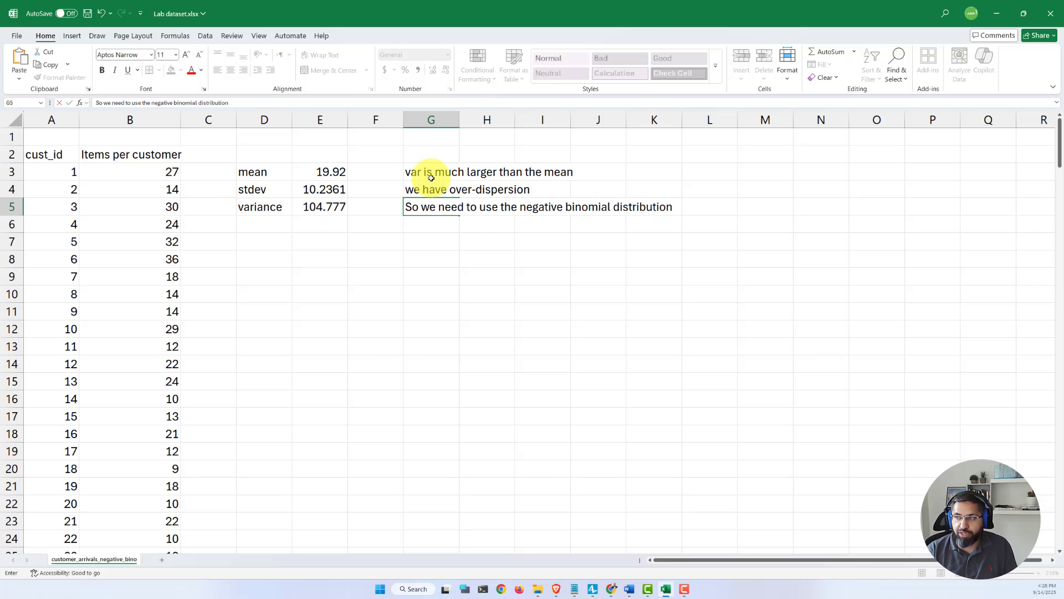
key("Return")
Step: Label D7 "r (shape parameter)" and D8 "p", and widen column D to fit the labels
key("Down")
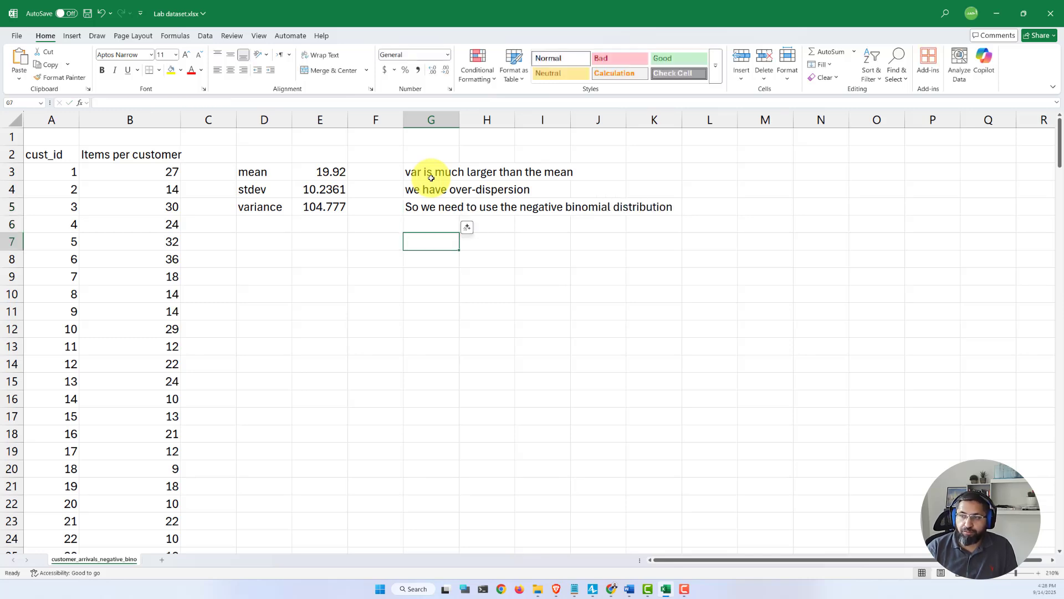
key("Left")
key("Left")
key("Left")
type("r")
key("Return")
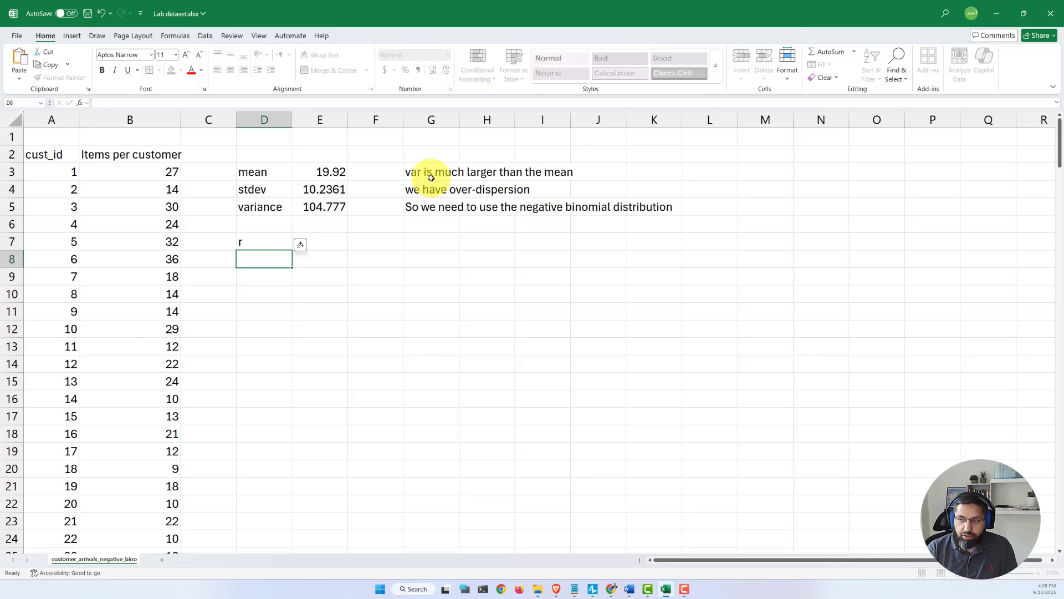
key("Up")
type("r")
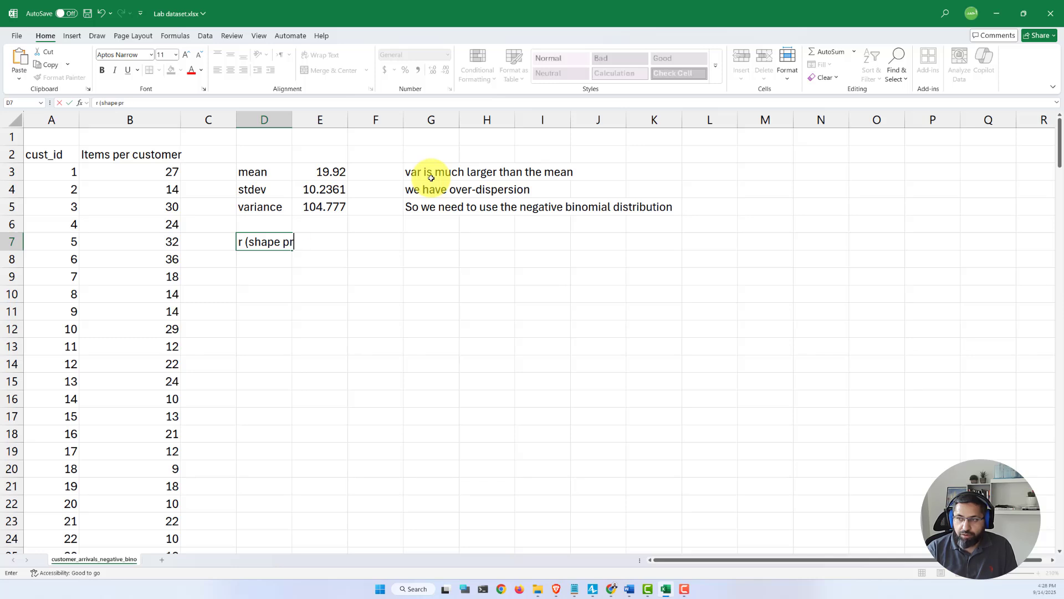
type("(shape parameter)")
key("Return")
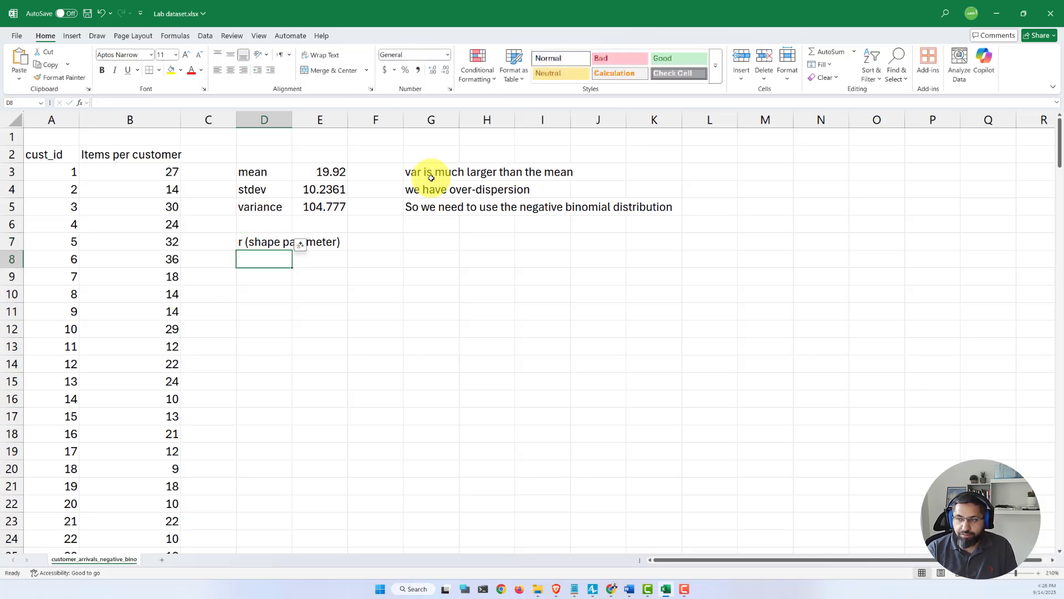
type("p")
key("Return")
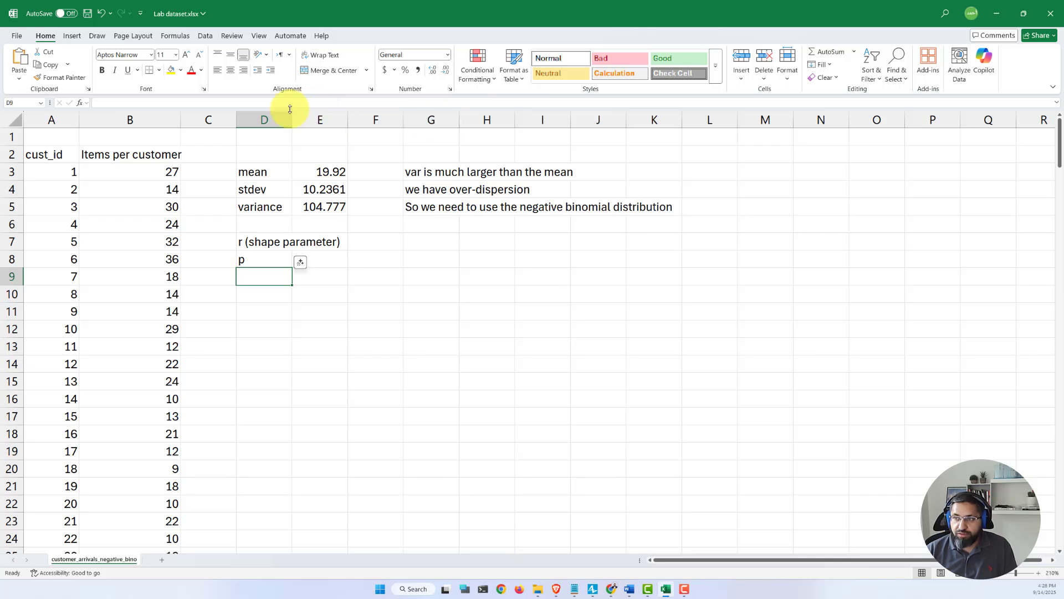
left_click_drag(292, 119, 348, 118)
Step: Review the mean and stdev cells, look up the r and p formulas in the Word lab document, and return to cell E7 in Excel
left_click(365, 241)
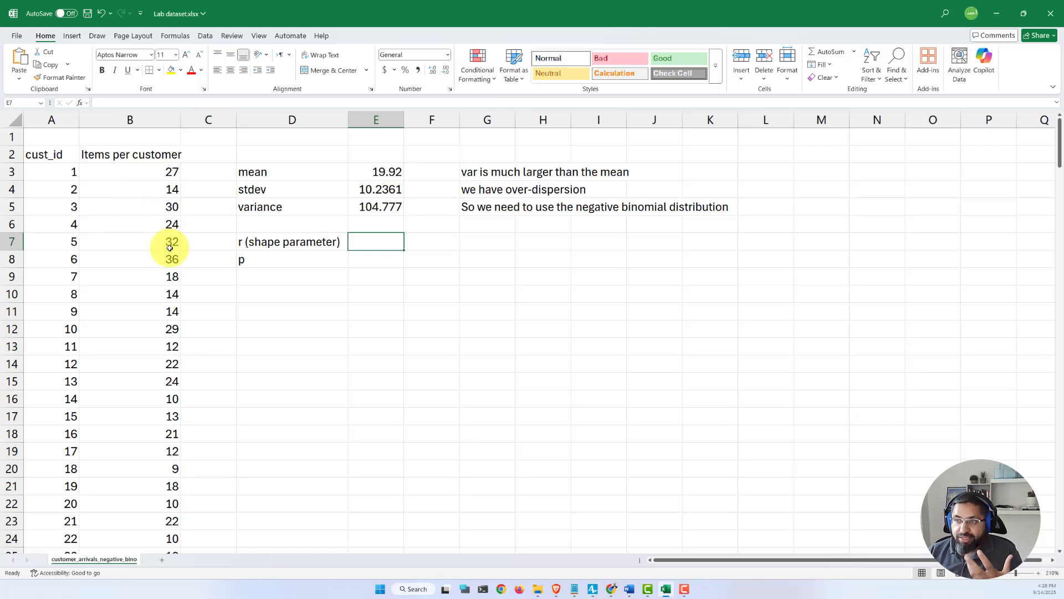
left_click(380, 171)
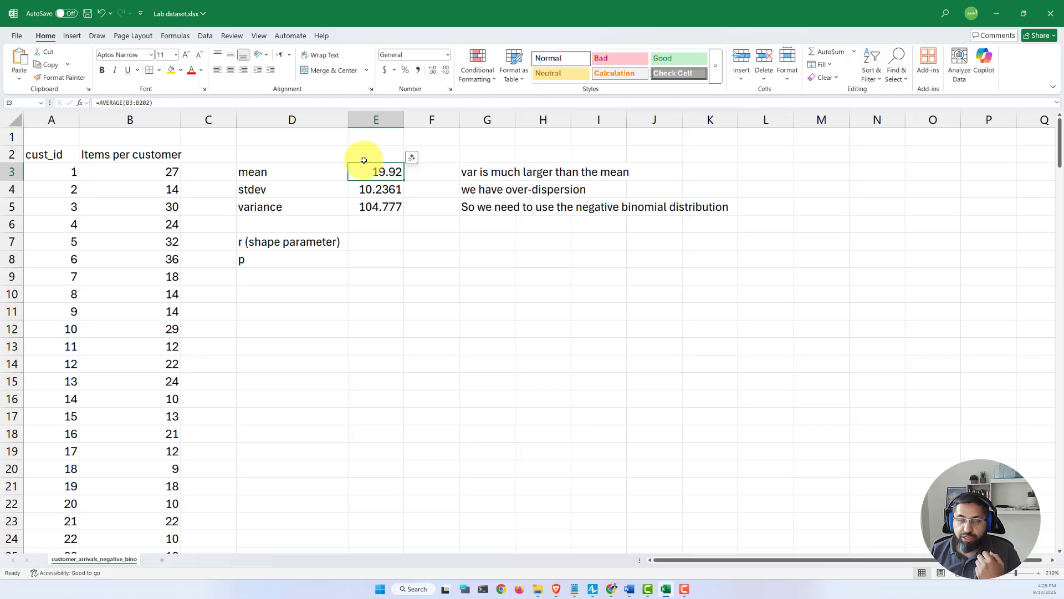
left_click(371, 189)
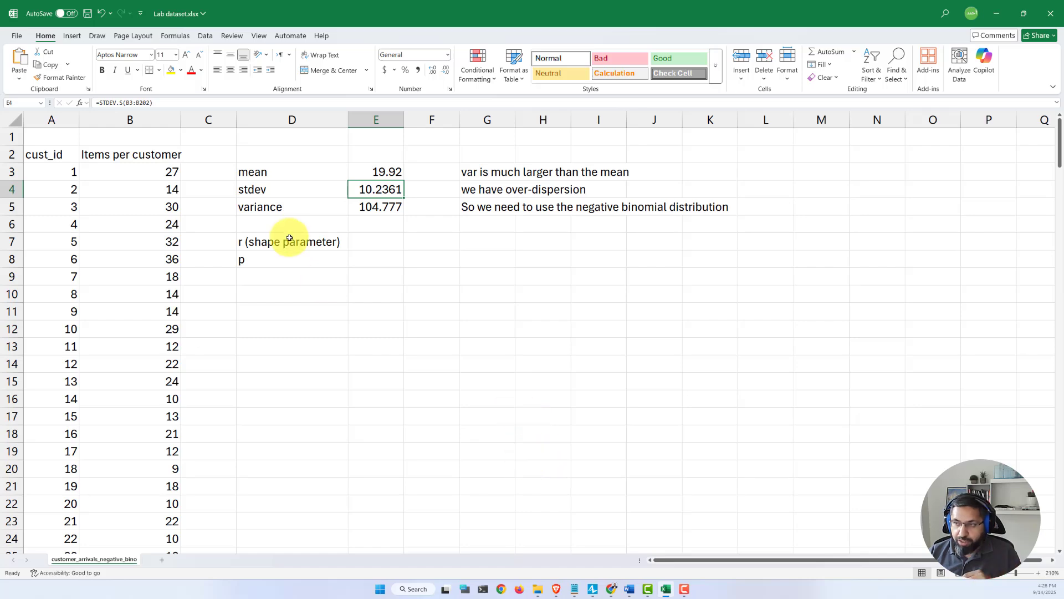
left_click(361, 245)
left_click(630, 592)
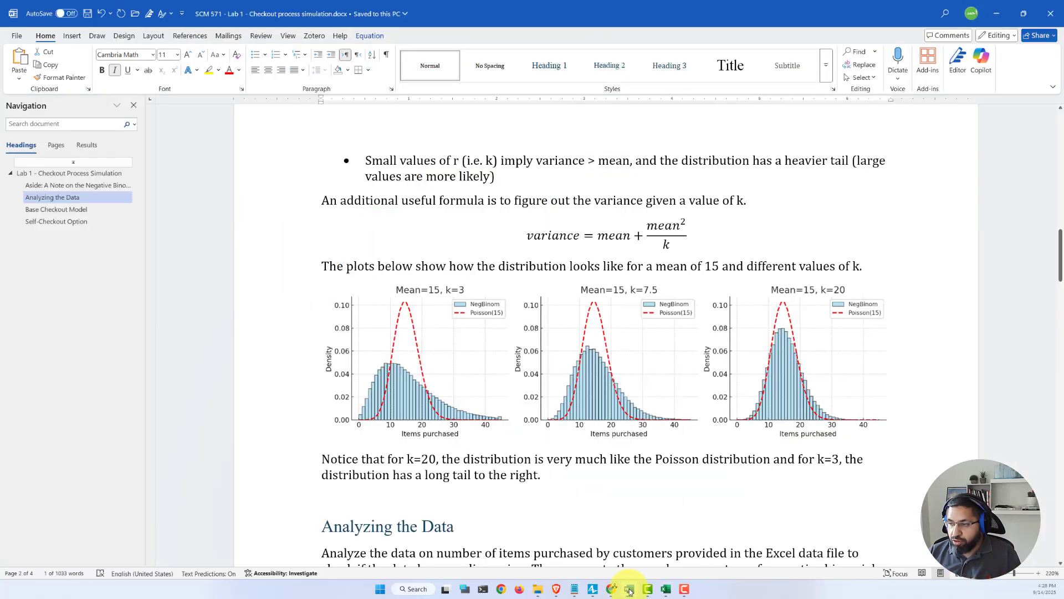
scroll(416, 250, "up", 8)
left_click(581, 260)
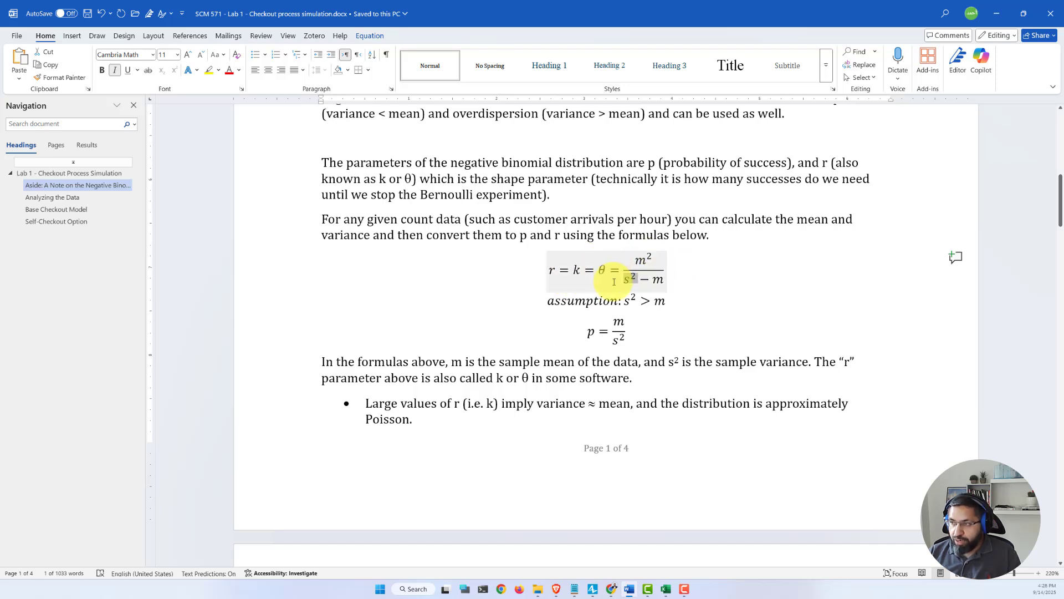
left_click(666, 589)
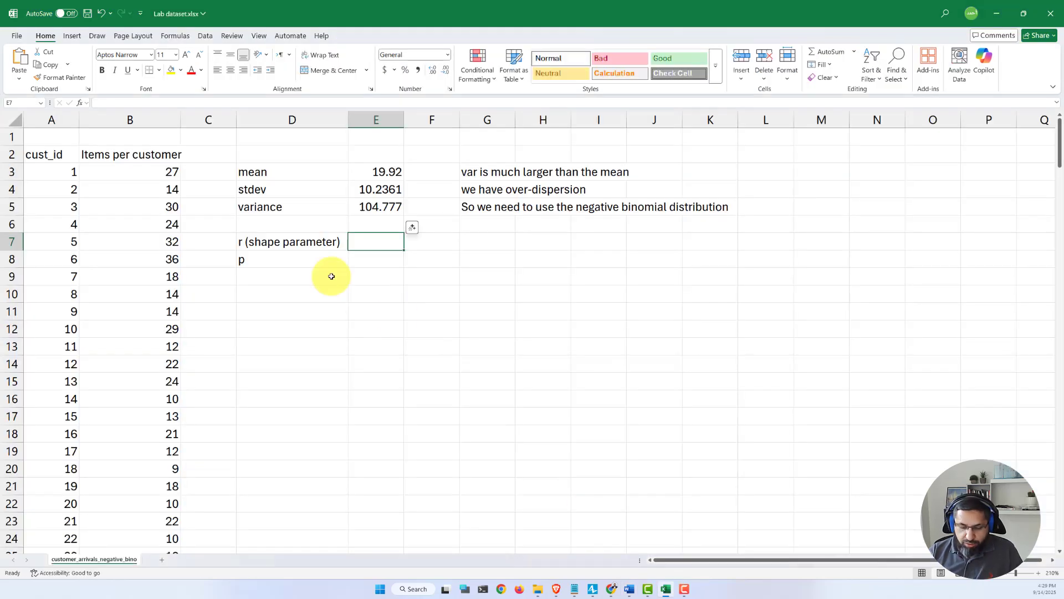
Step: Compute r in E7 from the mean and variance with the formula =(E3^2)/(E5-E3)
type("=(")
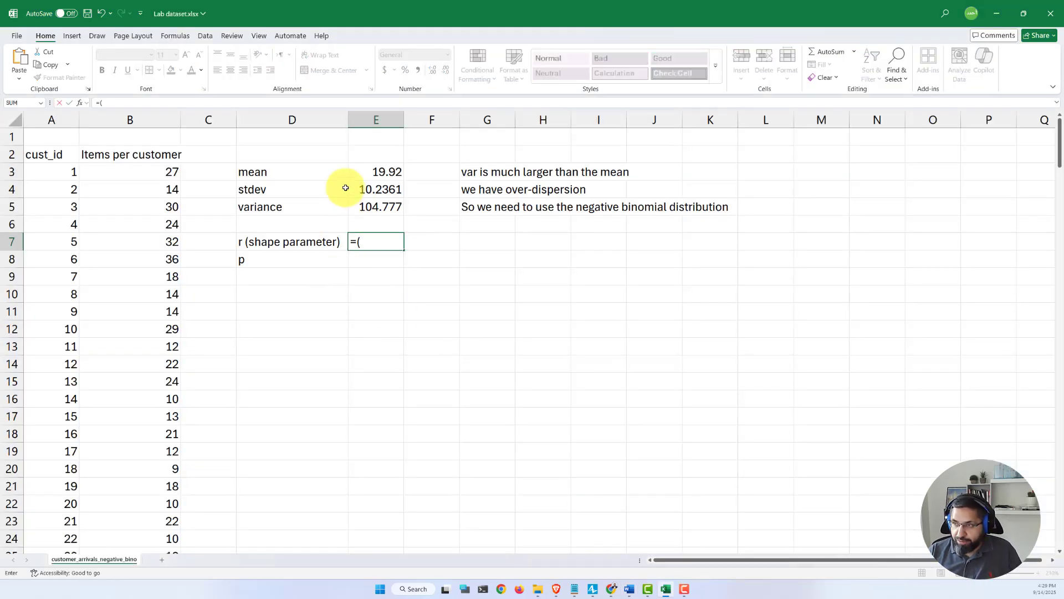
left_click(363, 172)
type("^2)/(")
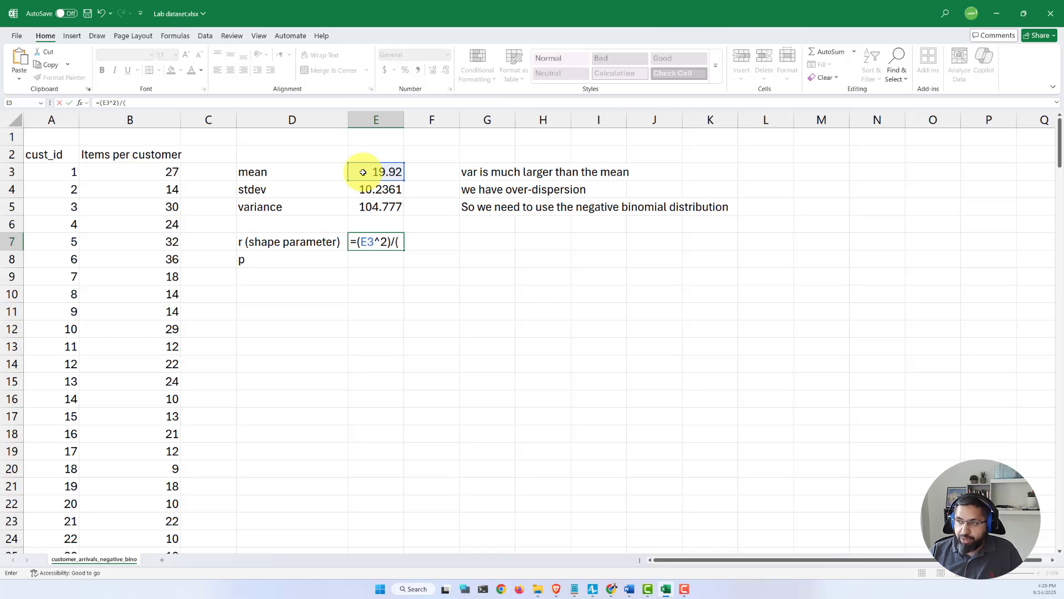
left_click(367, 206)
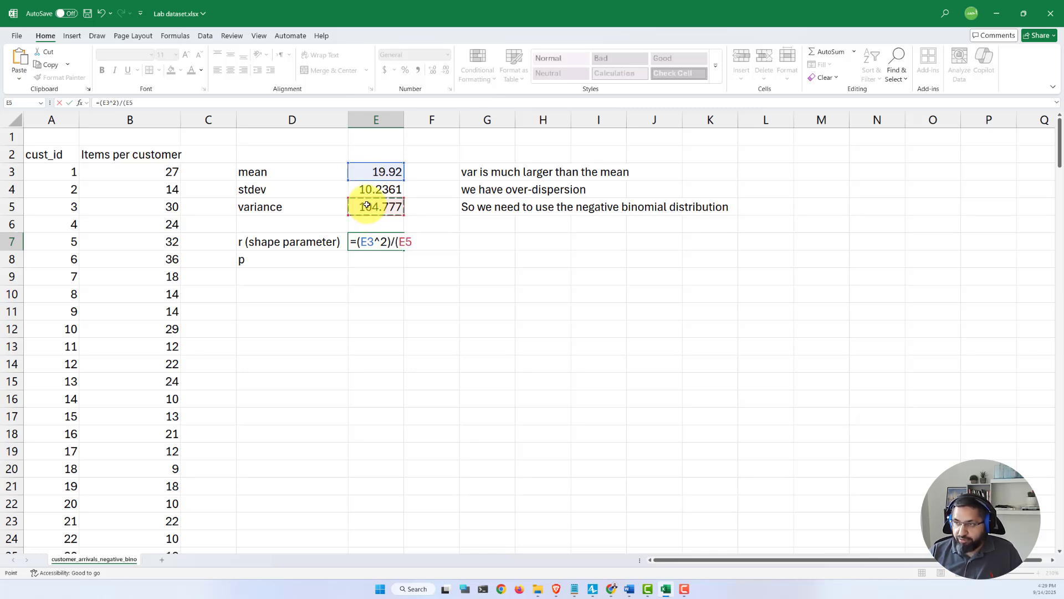
type("-")
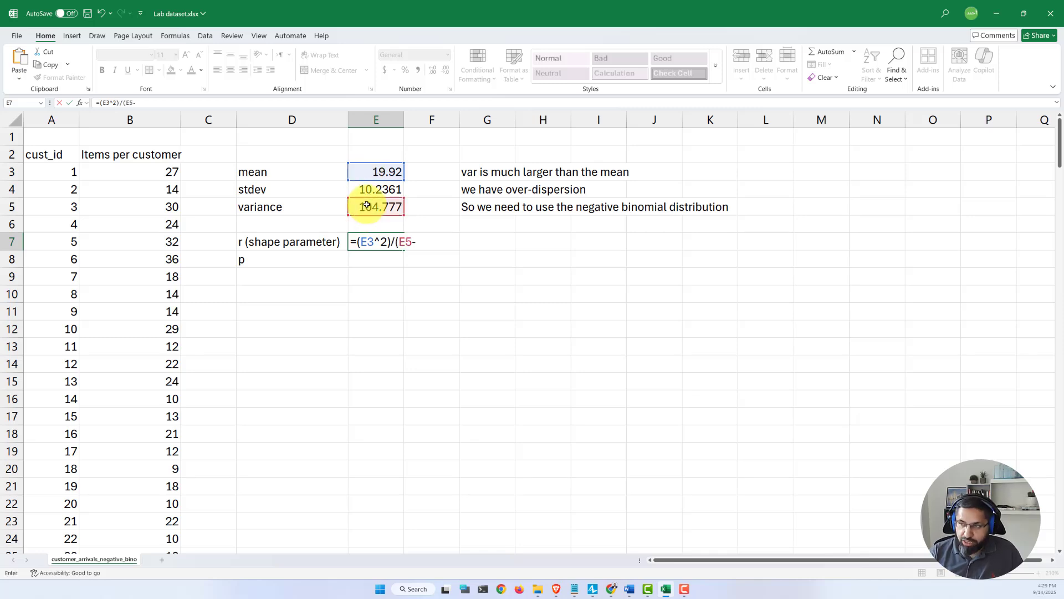
left_click(382, 169)
key("Return")
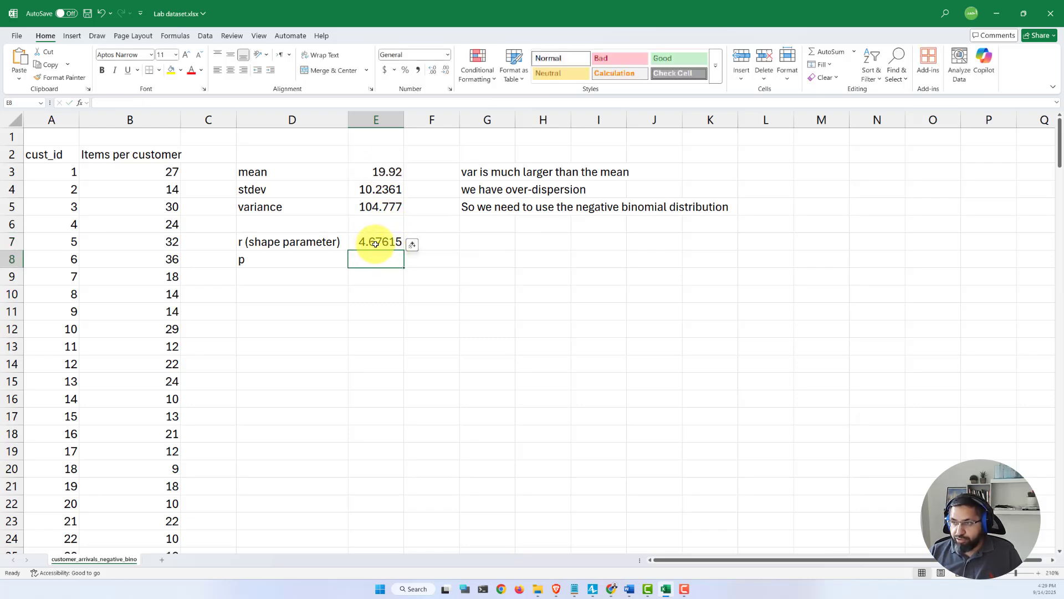
Step: Examine the distribution plots for different k values and the p formula in the Word lab document, and return to Excel
left_click(629, 588)
scroll(511, 333, "down", 10)
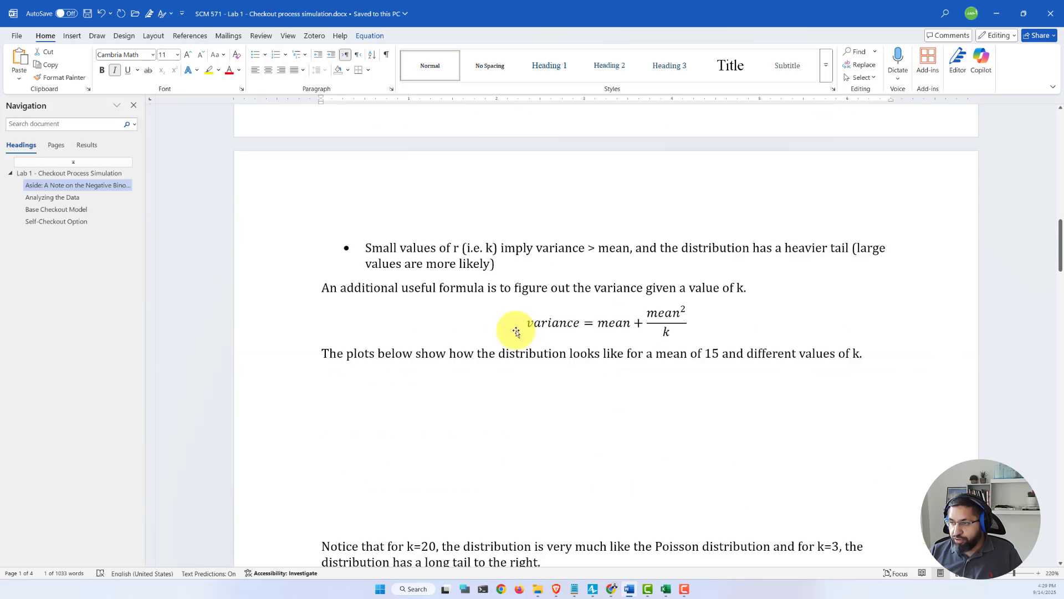
scroll(392, 351, "up", 2)
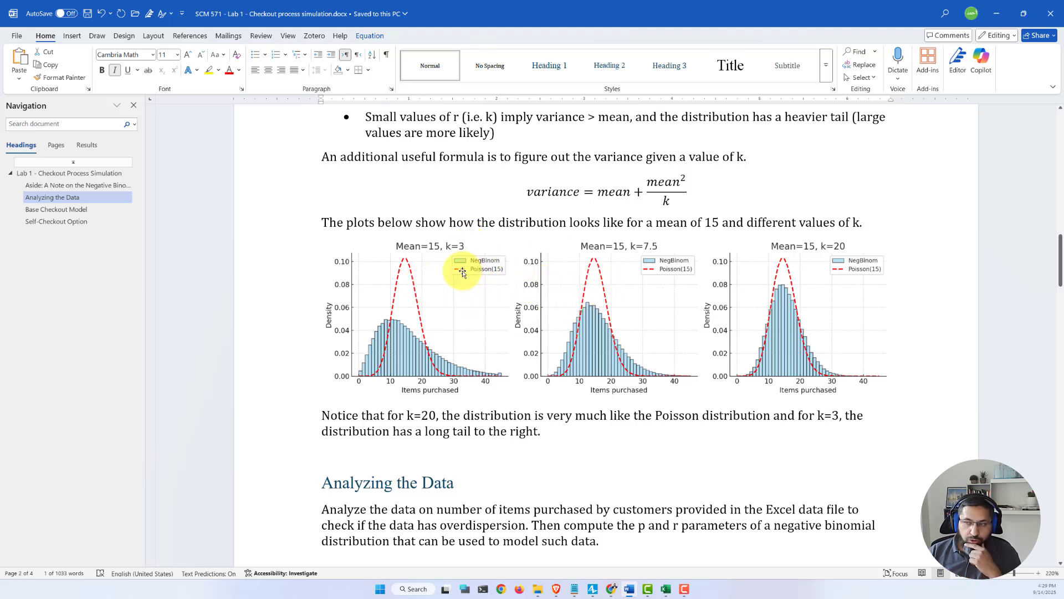
left_click(666, 589)
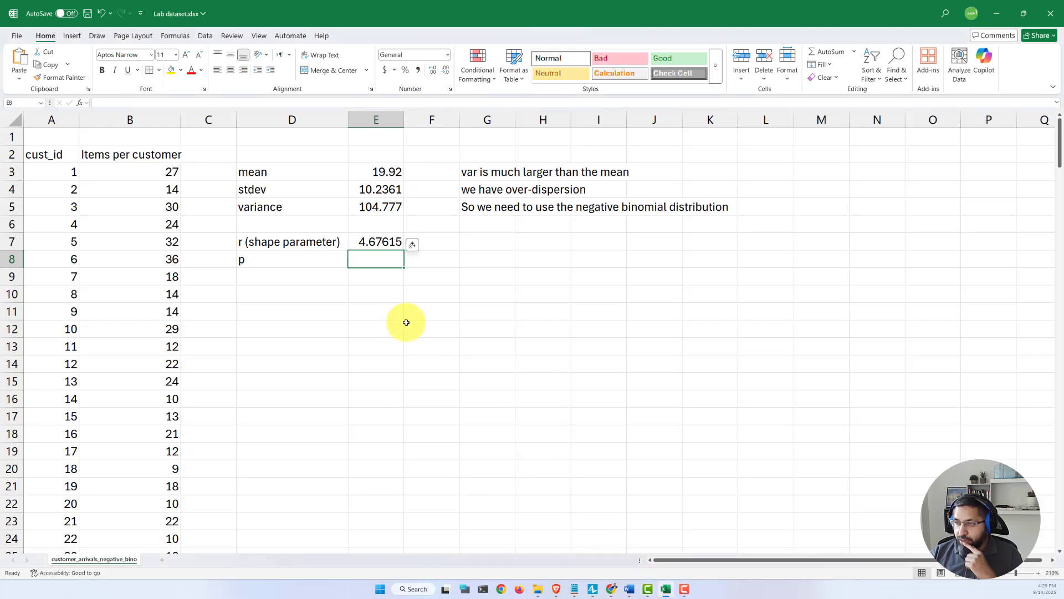
left_click(629, 589)
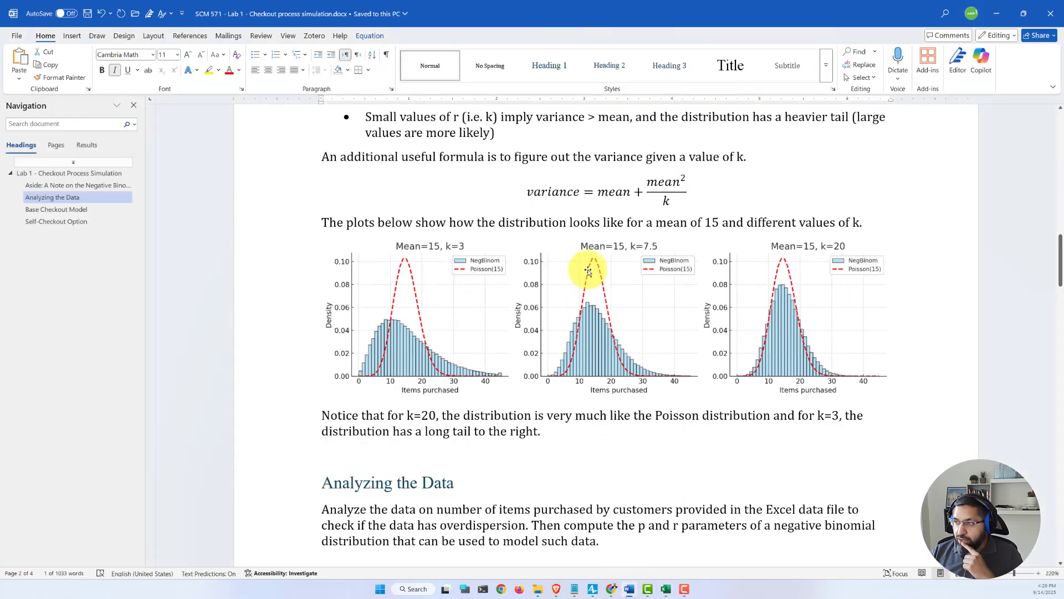
scroll(576, 233, "up", 5)
scroll(571, 244, "up", 3)
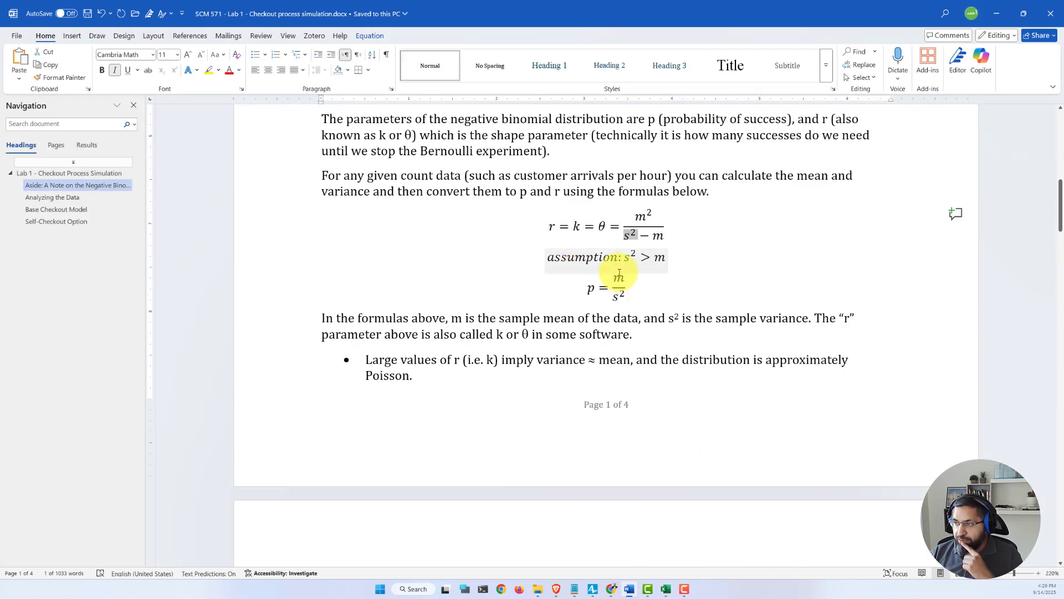
left_click(675, 586)
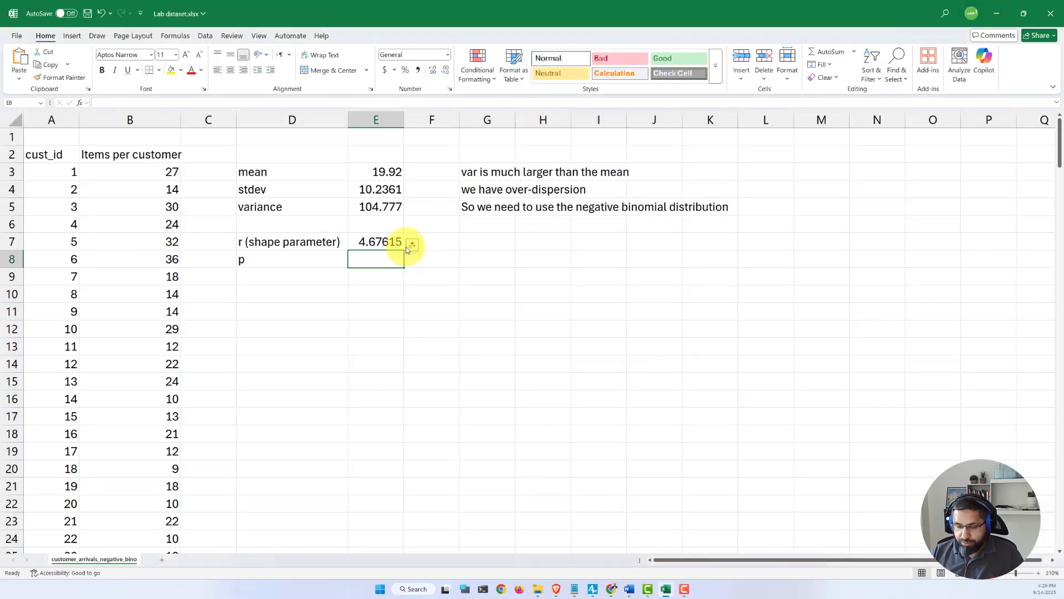
Step: Compute p in E8 as mean over variance with =E3/E5, and select the r and p block D7:E8
type("=")
key("Up")
key("Up")
key("Up")
key("Up")
key("Up")
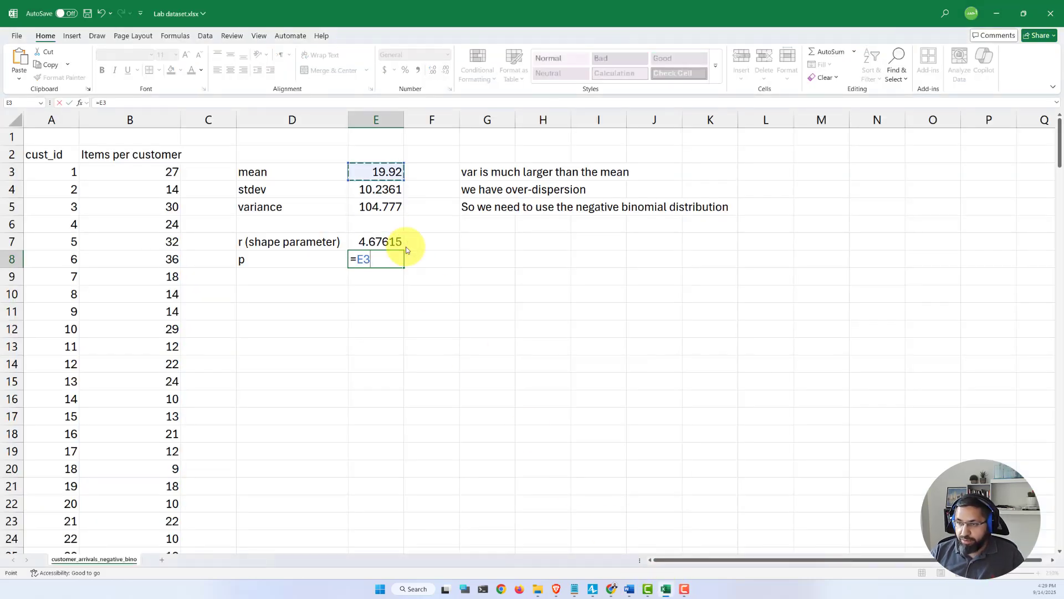
type("/")
key("Up")
key("Up")
key("Up")
key("Return")
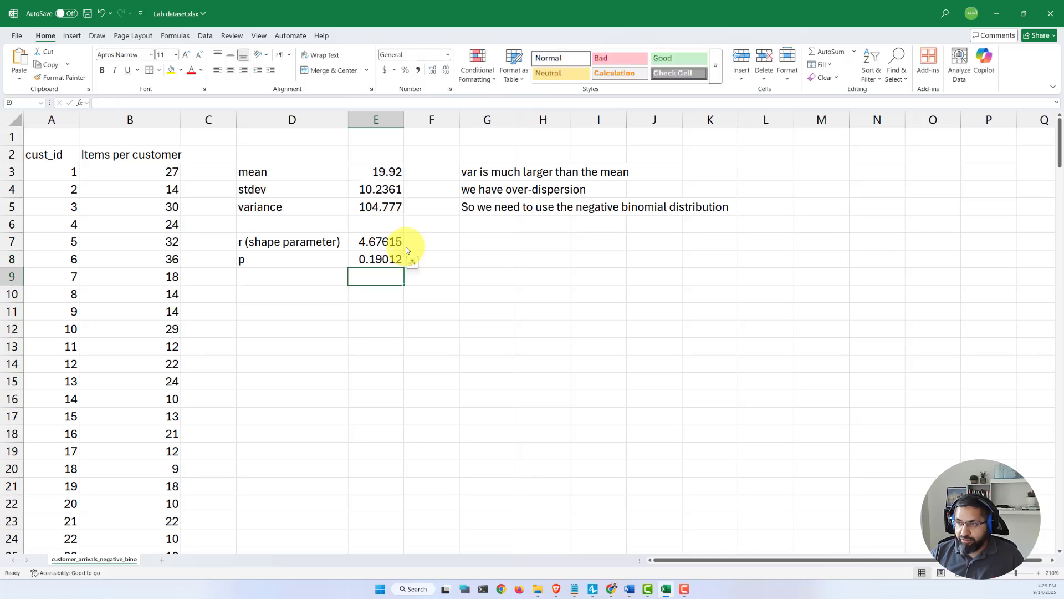
left_click(310, 255)
left_click_drag(319, 242, 380, 254)
left_click_drag(308, 242, 357, 257)
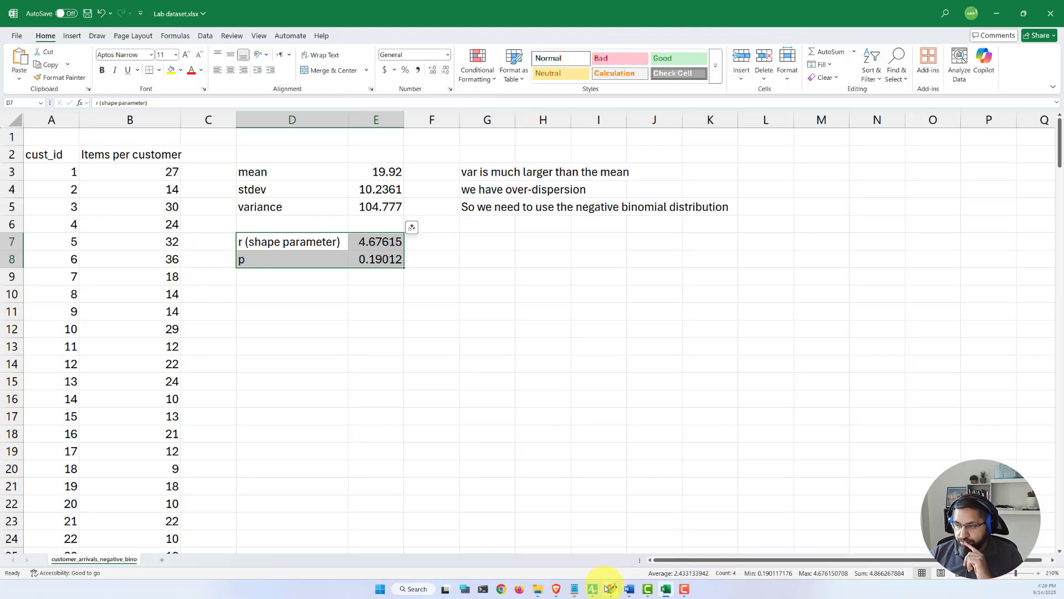
Step: Switch to AnyLogic and start a new model named lab1_video with hours as the model time units
mouse_move(593, 589)
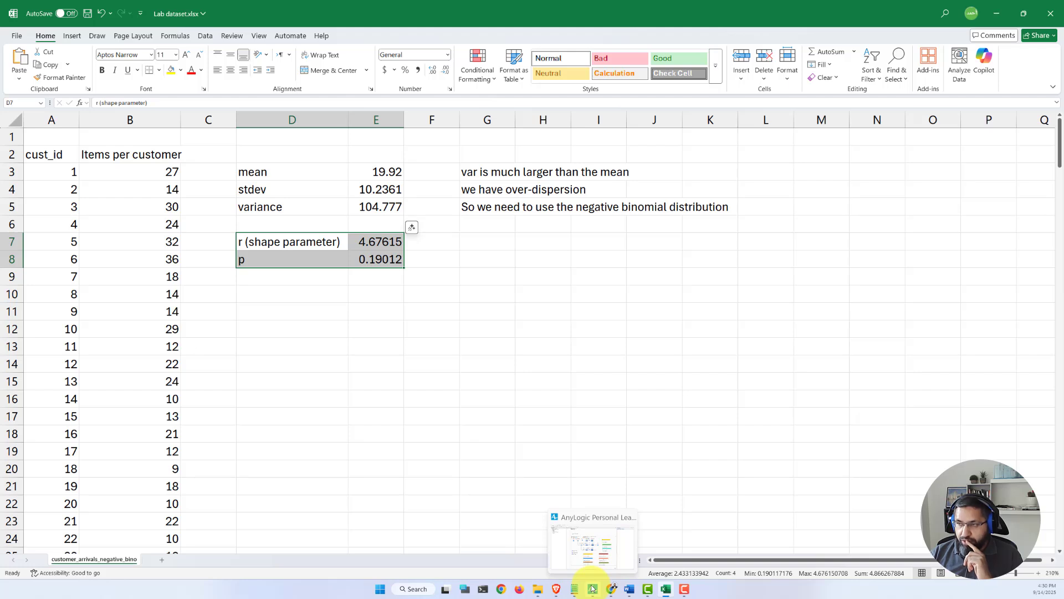
left_click(592, 589)
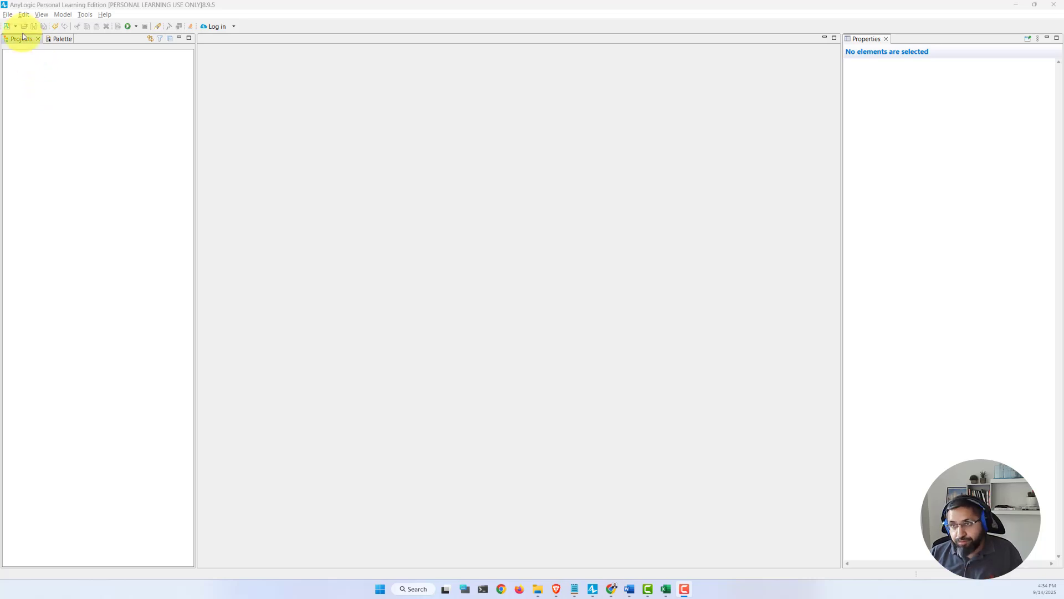
left_click(7, 15)
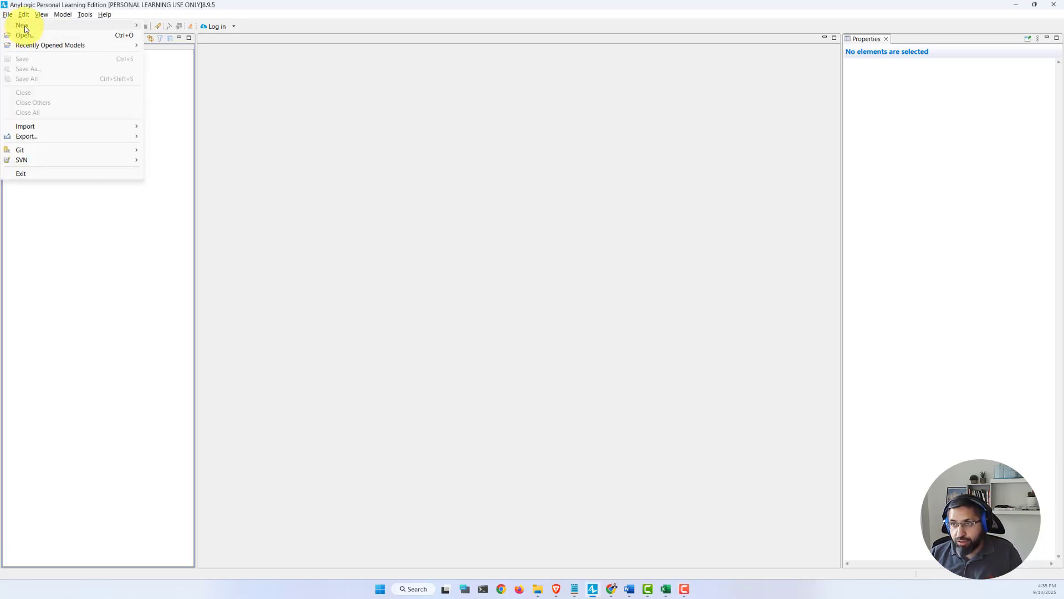
mouse_move(22, 26)
left_click(158, 26)
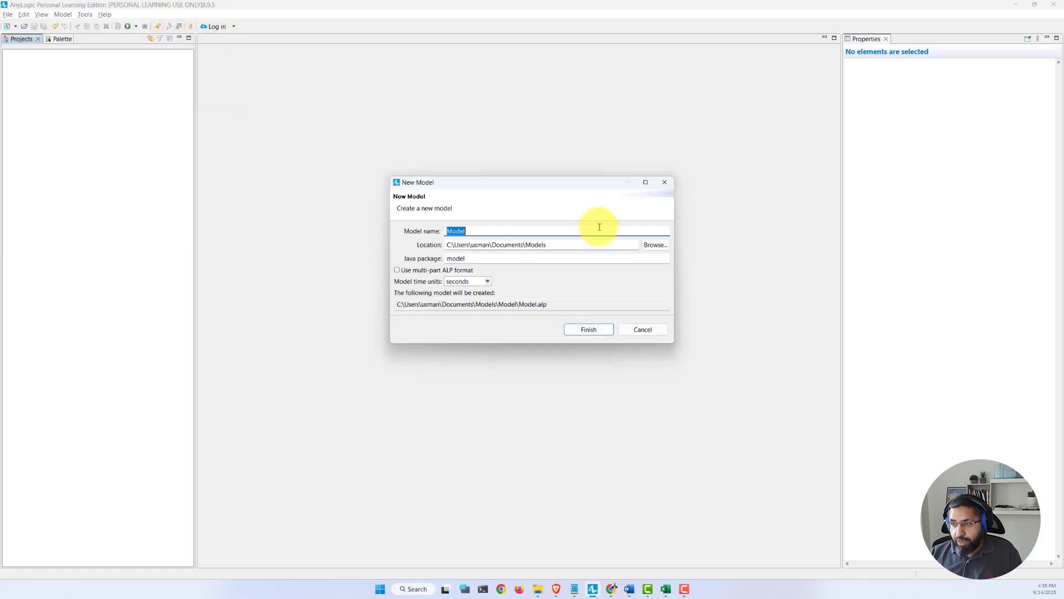
type("lab1_video")
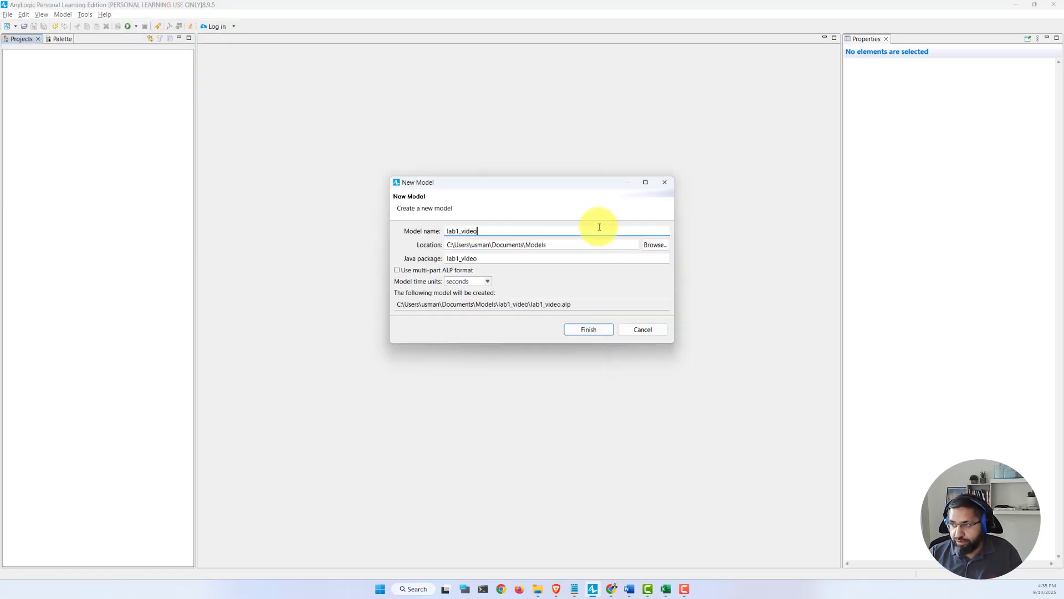
left_click(488, 282)
left_click(453, 315)
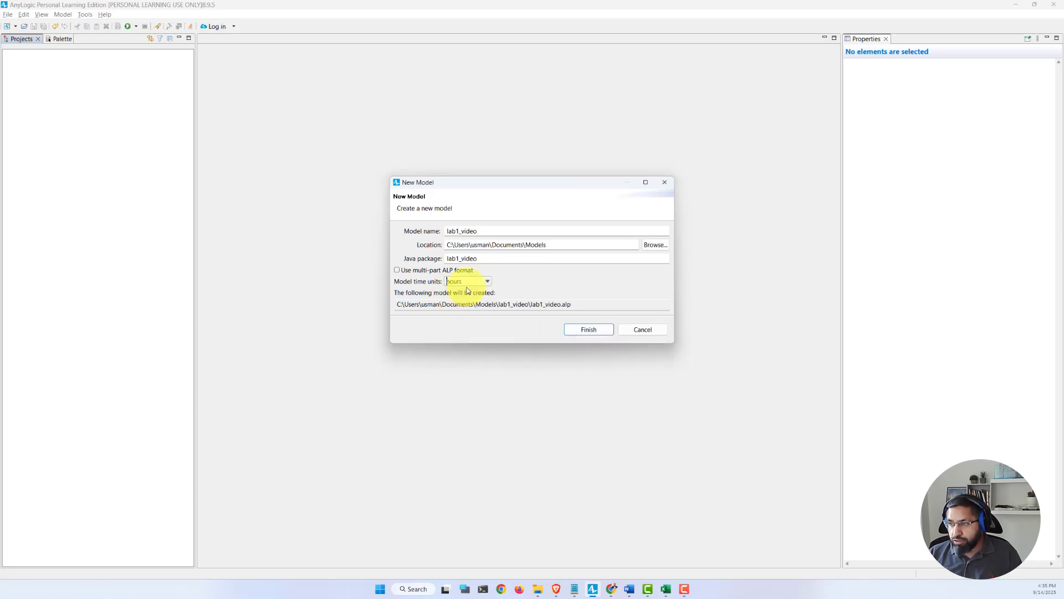
Step: Review the Base Checkout Model requirements in the Word document, including model time, stop time and arrival rates, and return to AnyLogic
left_click(629, 589)
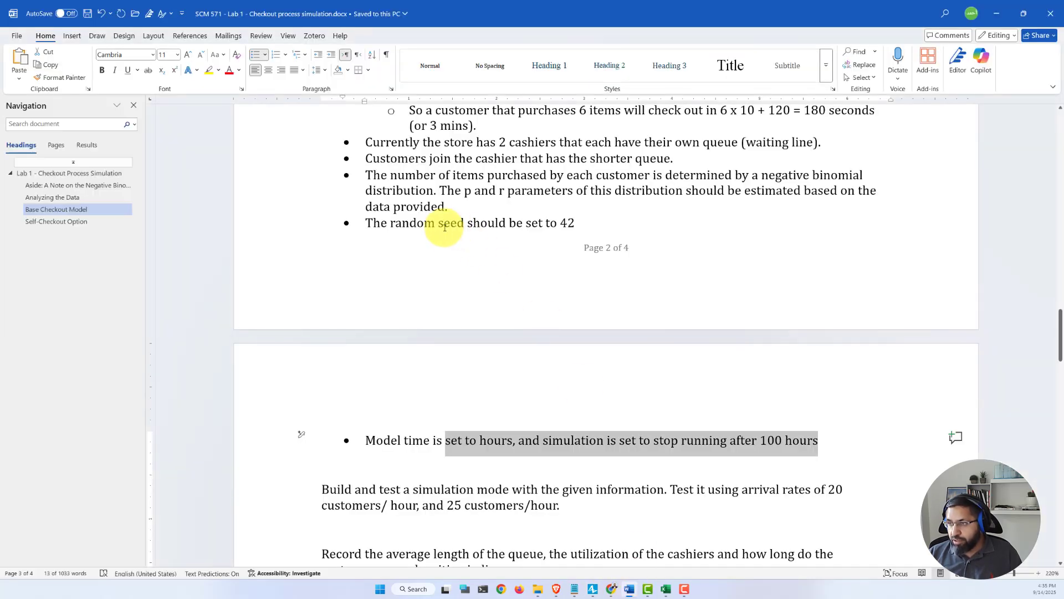
scroll(445, 230, "up", 3)
left_click(314, 244)
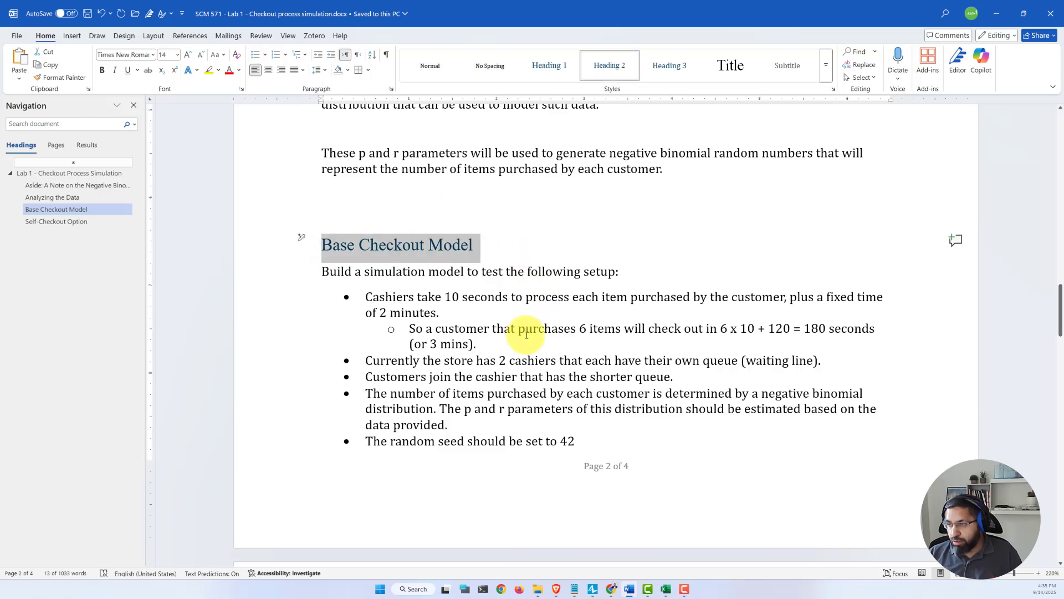
scroll(525, 363, "down", 3)
left_click_drag(681, 440, 825, 440)
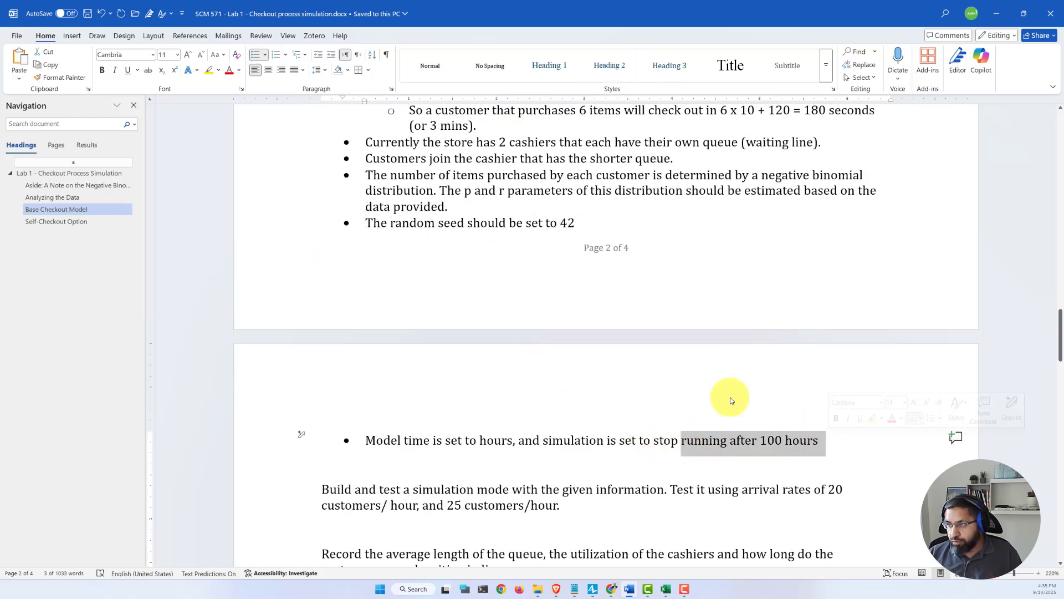
scroll(567, 272, "down", 1)
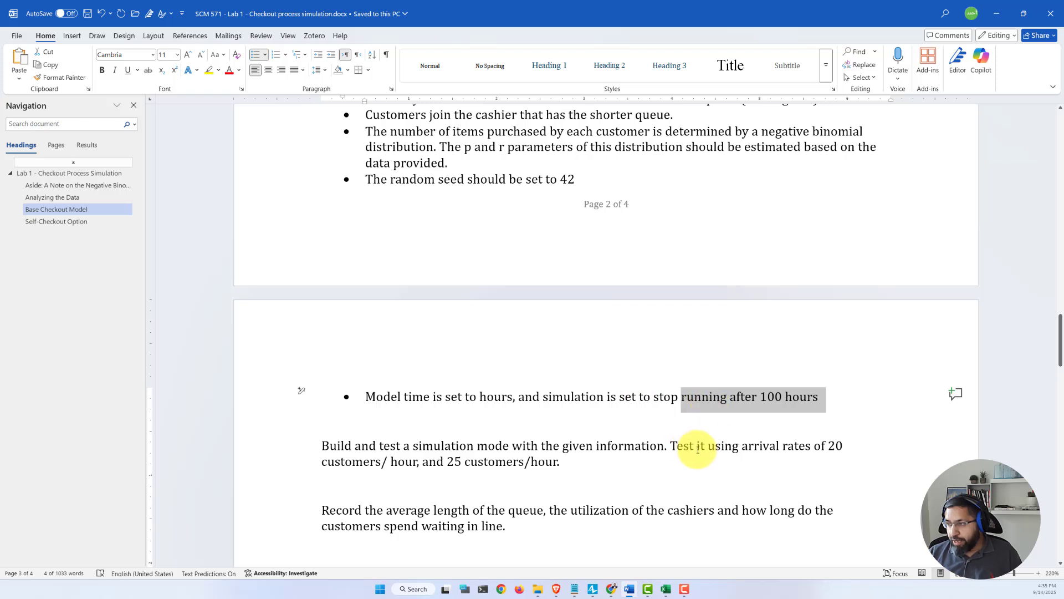
left_click_drag(762, 445, 836, 445)
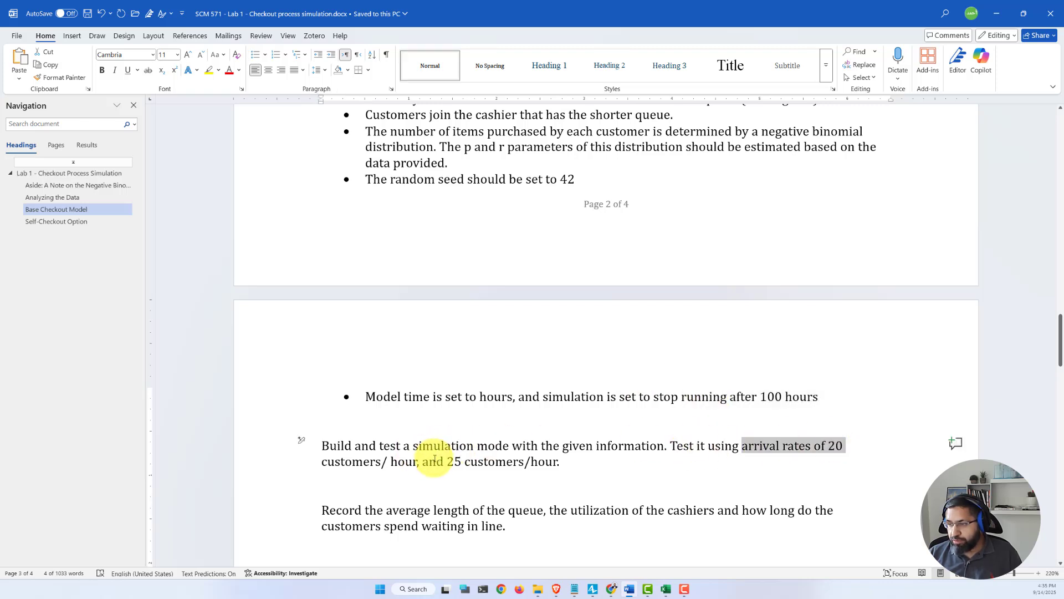
left_click_drag(424, 461, 535, 461)
left_click(488, 461)
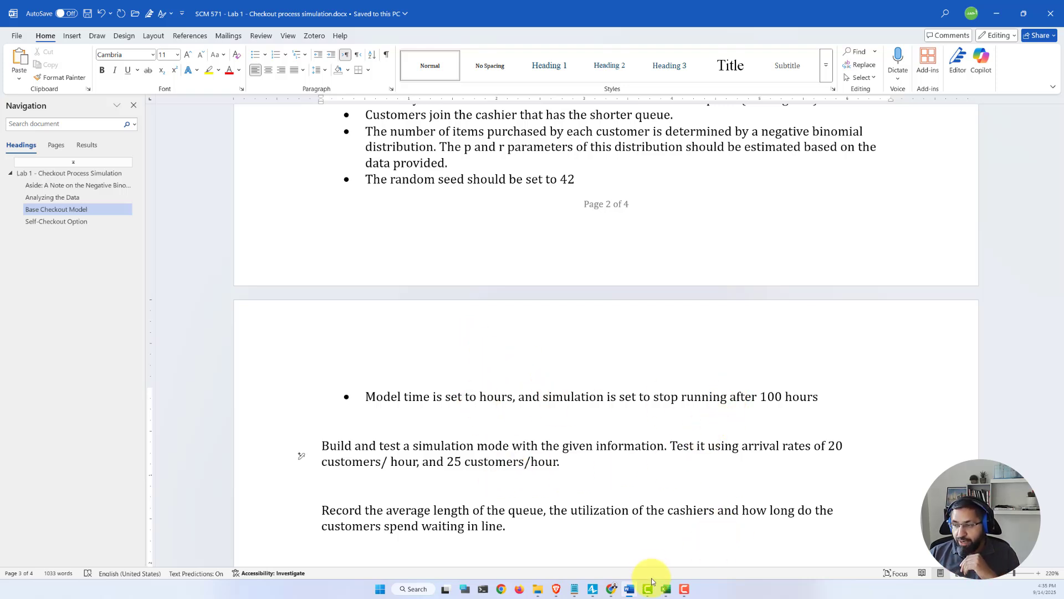
left_click(592, 589)
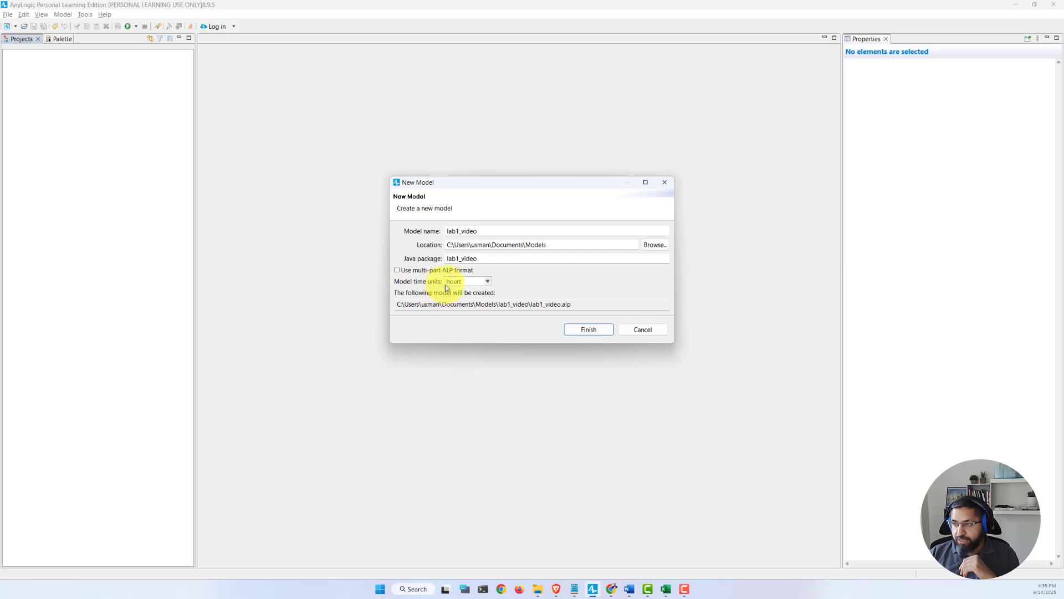
Step: Keep hours as the model time units, recheck the Word requirements, and create the lab1_video model in AnyLogic
left_click(487, 281)
left_click(505, 300)
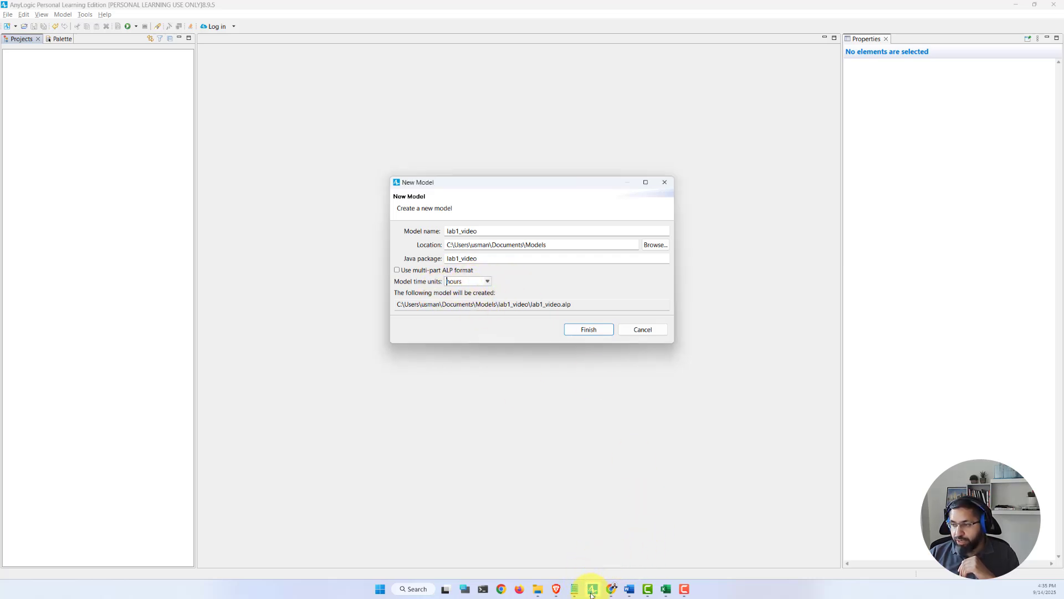
left_click(629, 589)
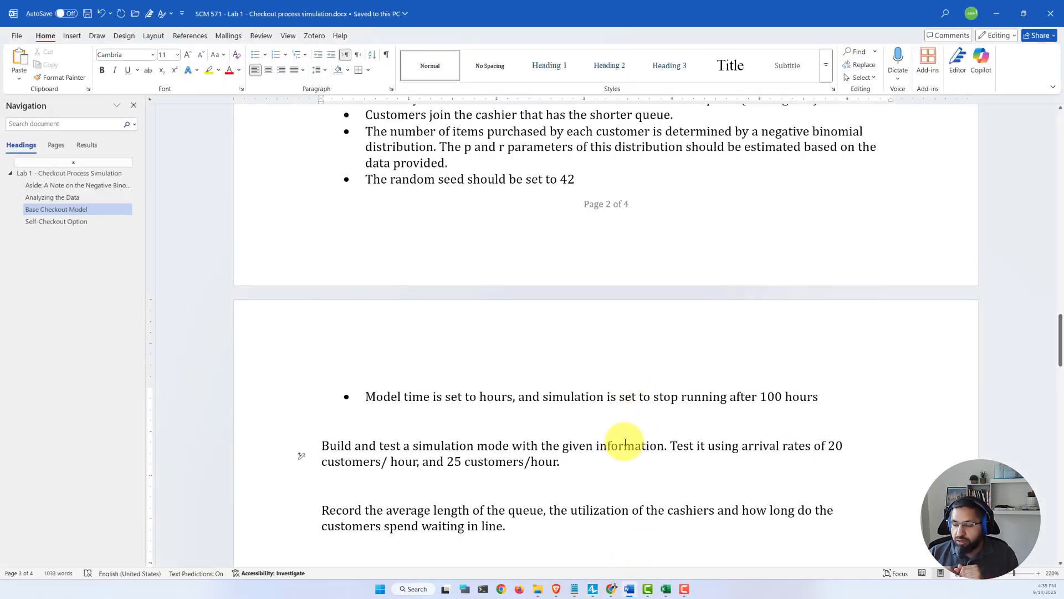
left_click(593, 589)
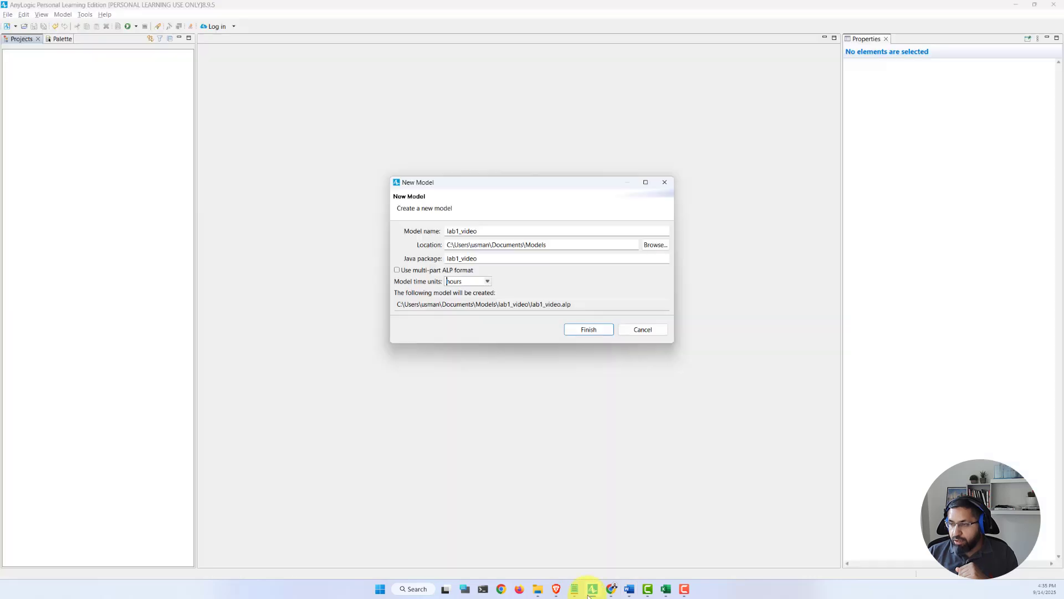
left_click(584, 333)
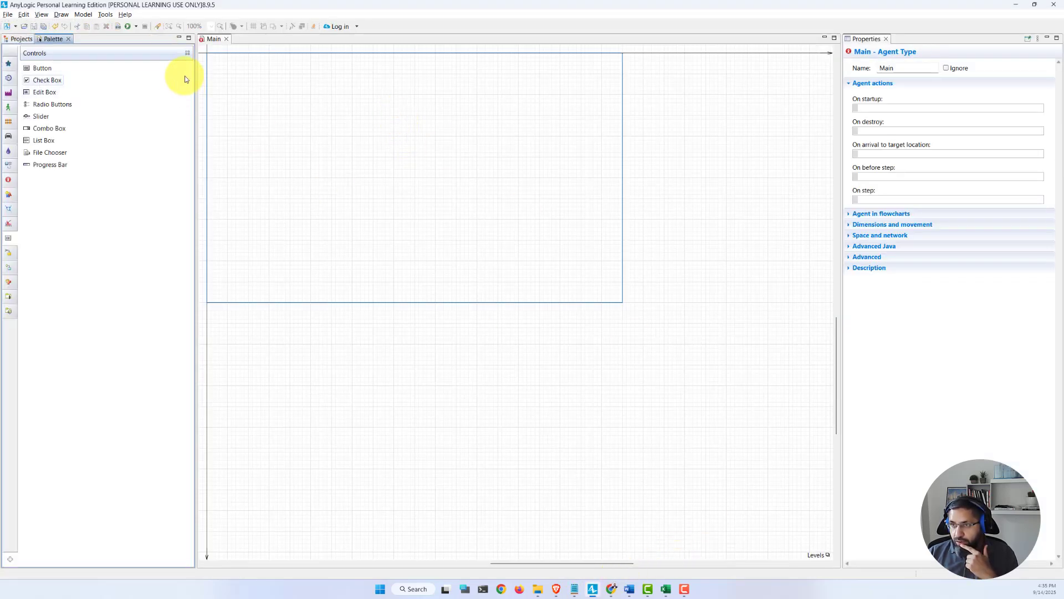
Step: Zoom the Main canvas to 200% and bring its origin area into view
left_click(211, 26)
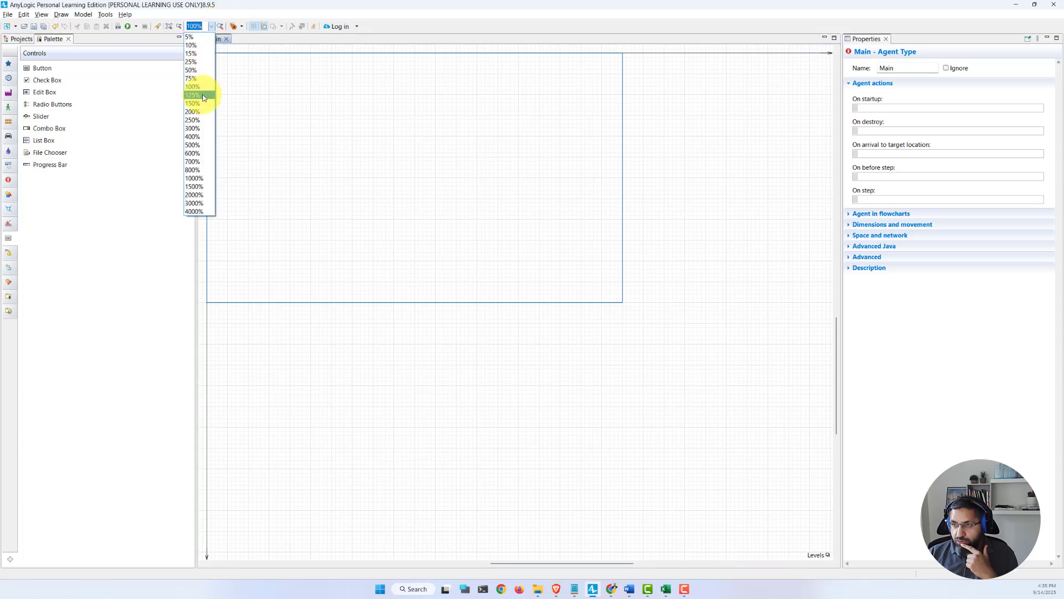
left_click(204, 112)
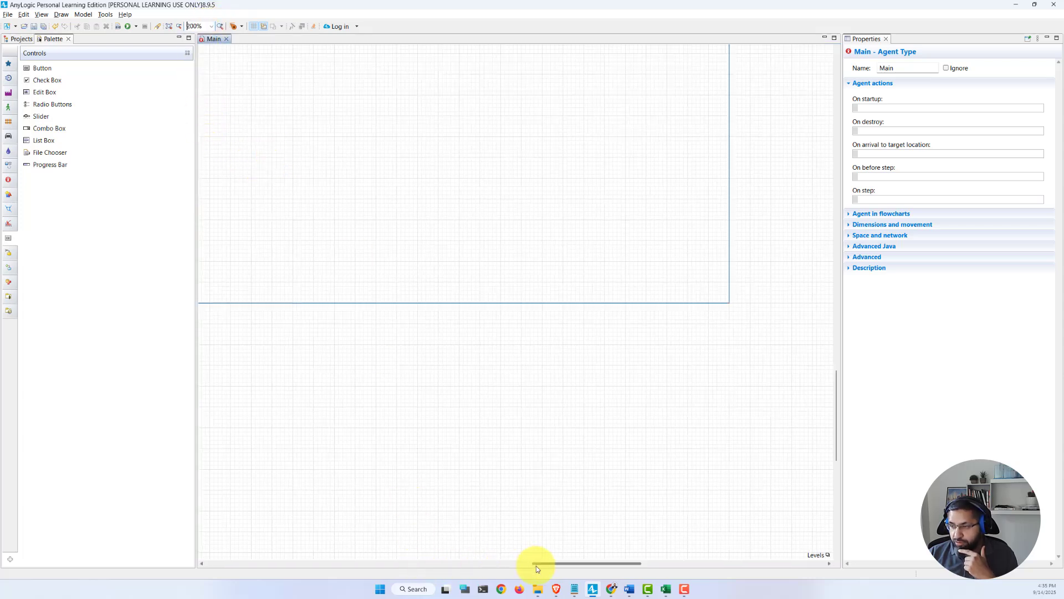
left_click_drag(537, 564, 424, 560)
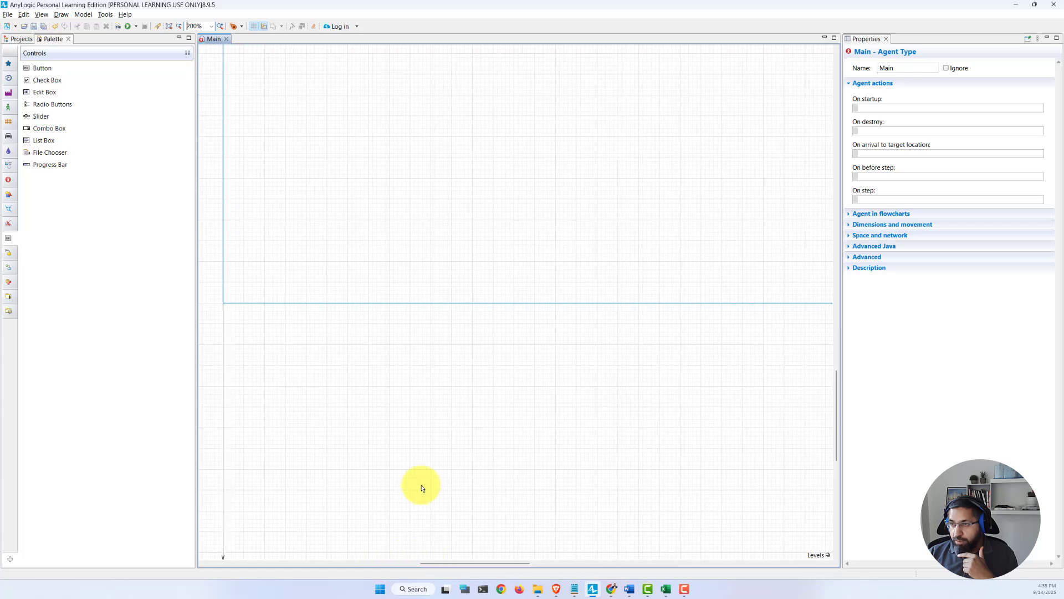
scroll(414, 375, "up", 3)
scroll(410, 343, "up", 5)
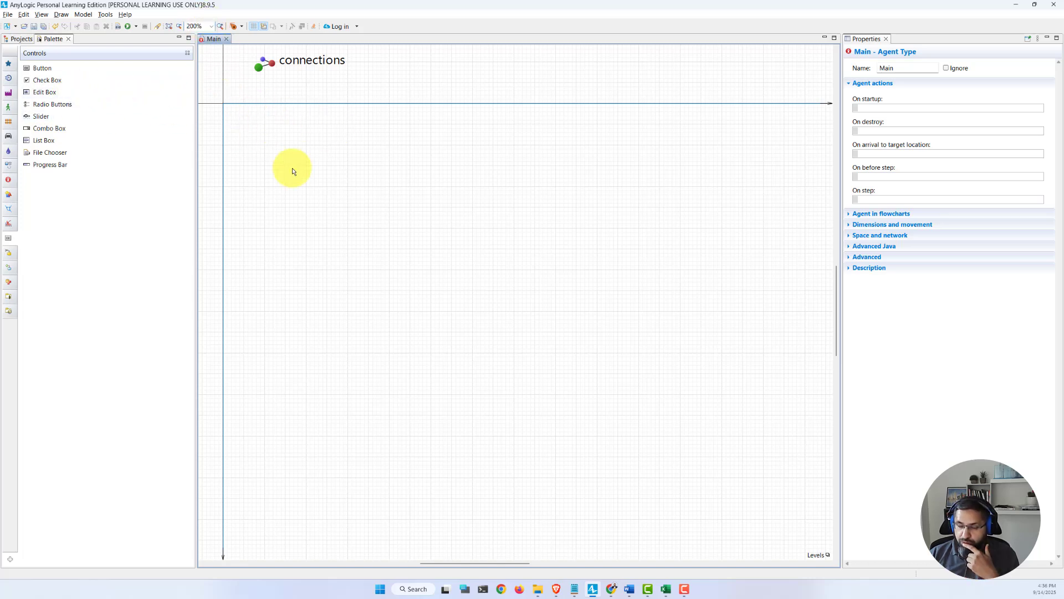
Step: Check the random seed, model time and stop time requirements in the Word document, and return to AnyLogic
left_click(629, 588)
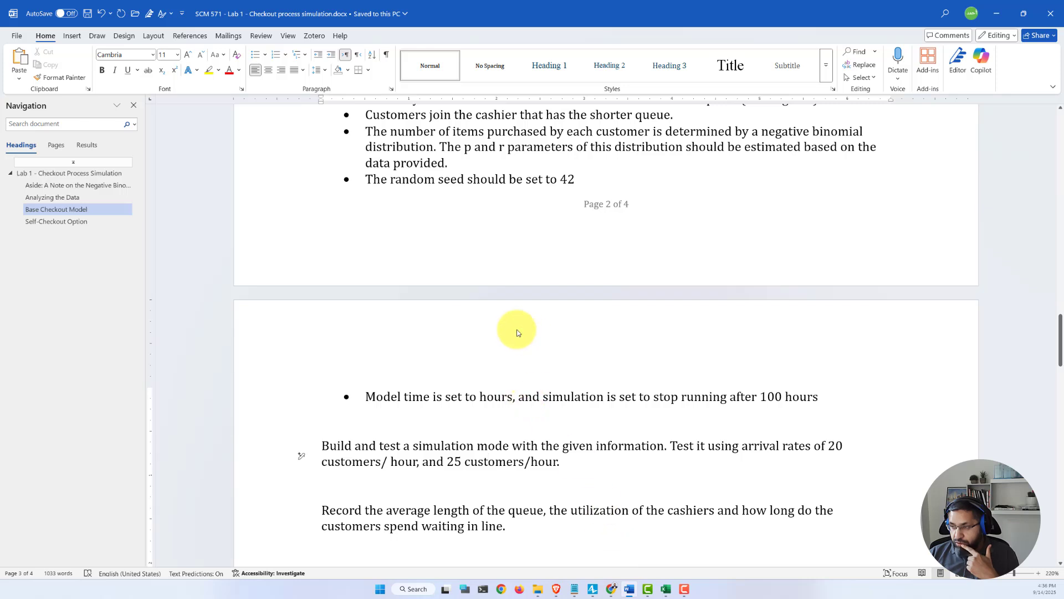
left_click_drag(405, 397, 392, 174)
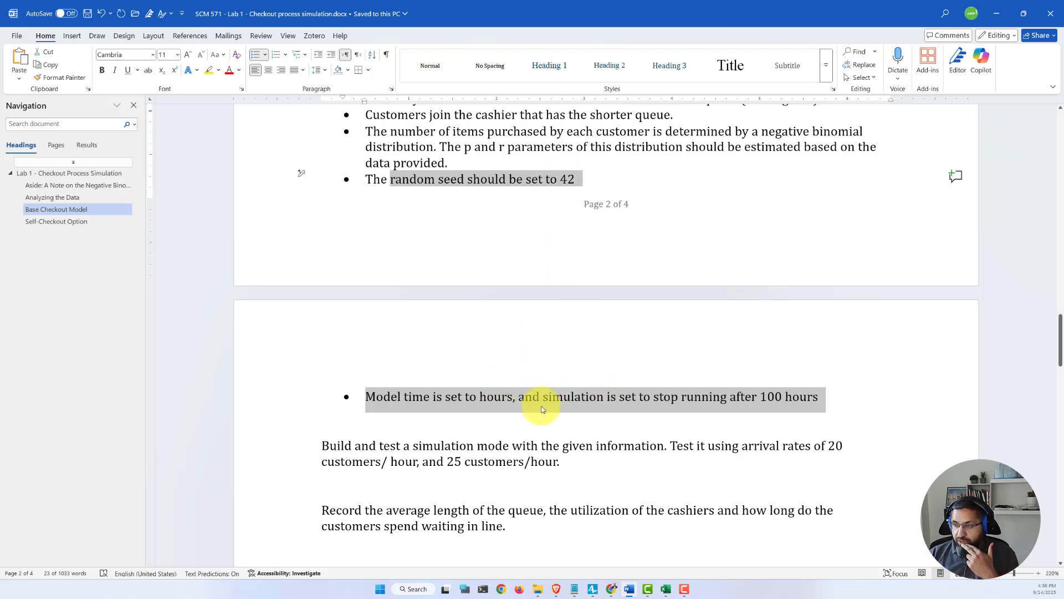
left_click(658, 398)
left_click(643, 398)
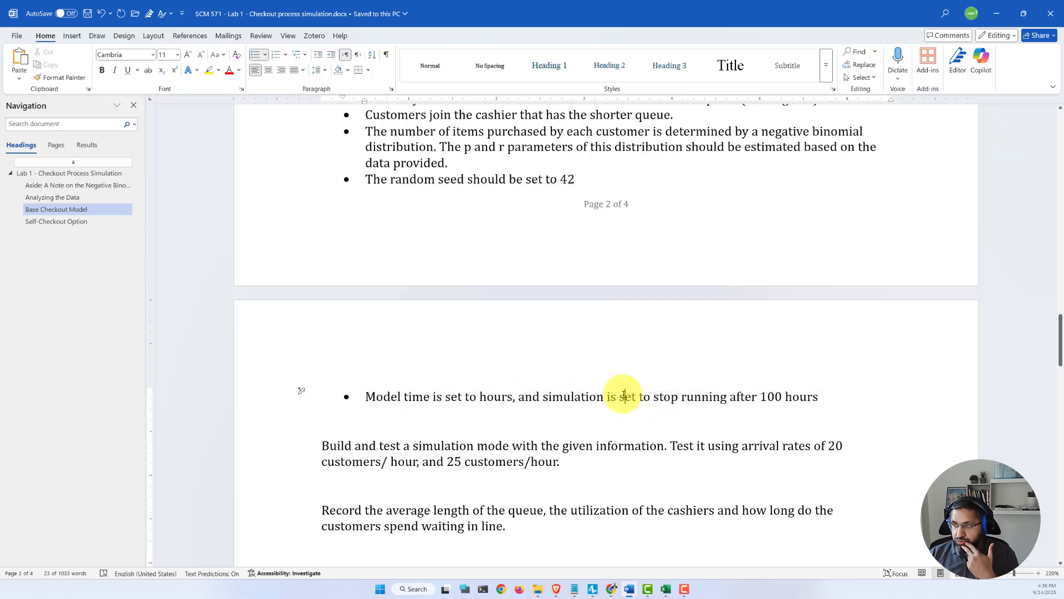
left_click(996, 14)
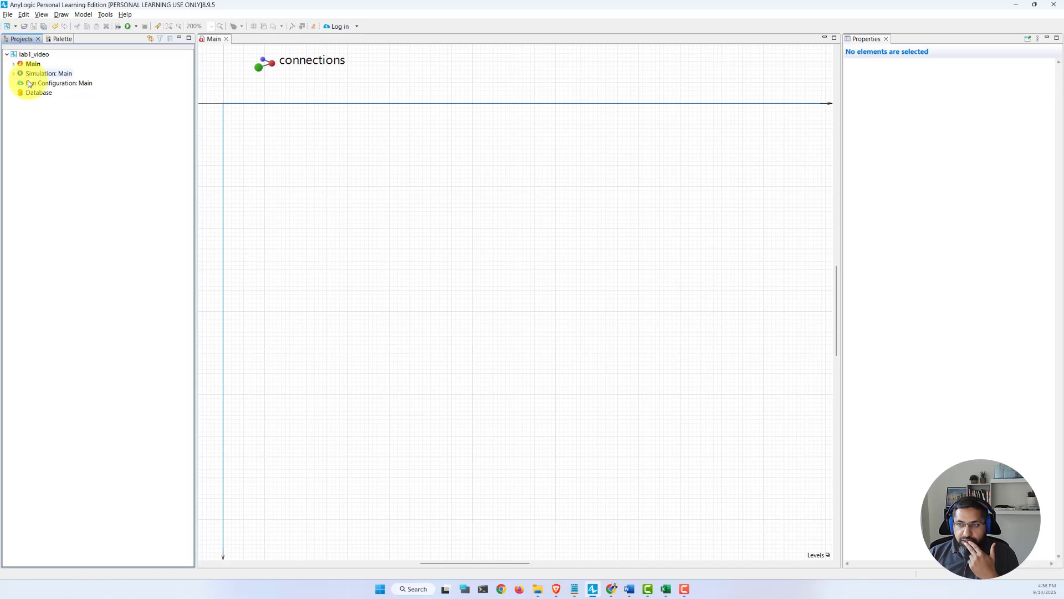
Step: Set the Simulation experiment to stop at a specified time, with a stop time of 100
left_click(47, 76)
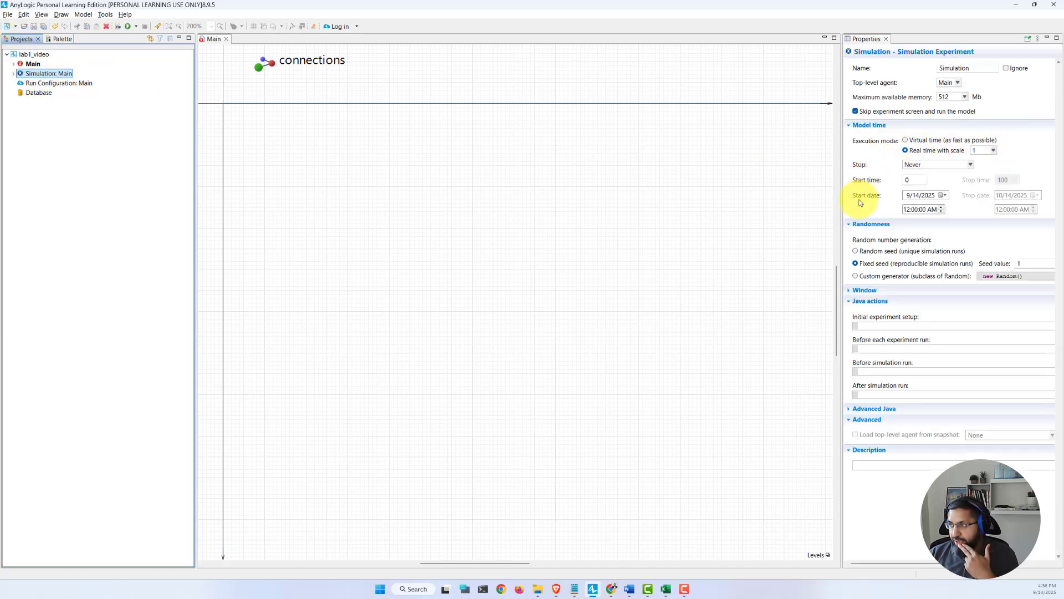
left_click(937, 165)
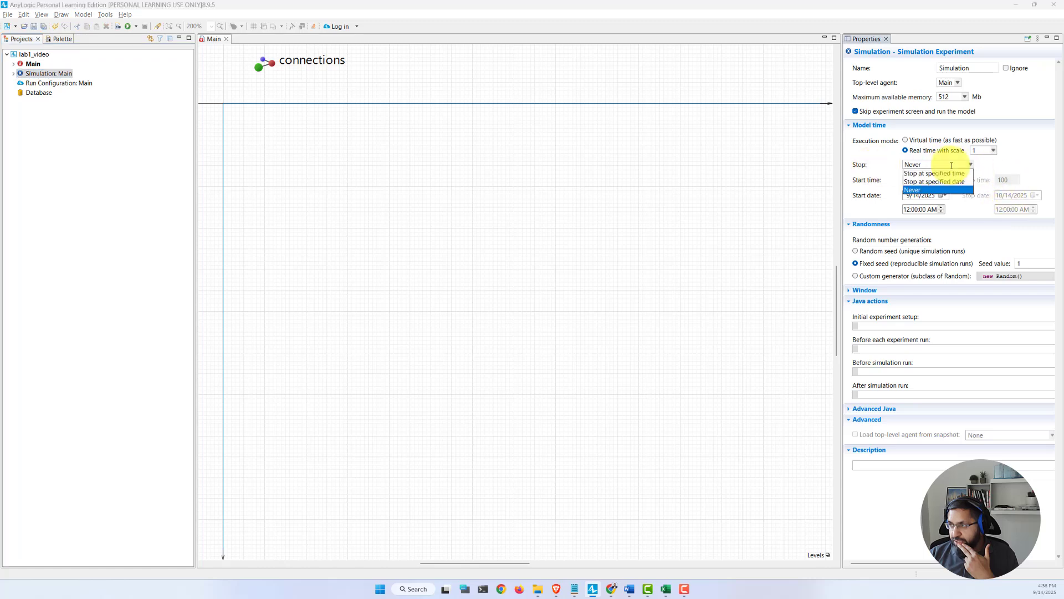
left_click(935, 174)
left_click(1016, 179)
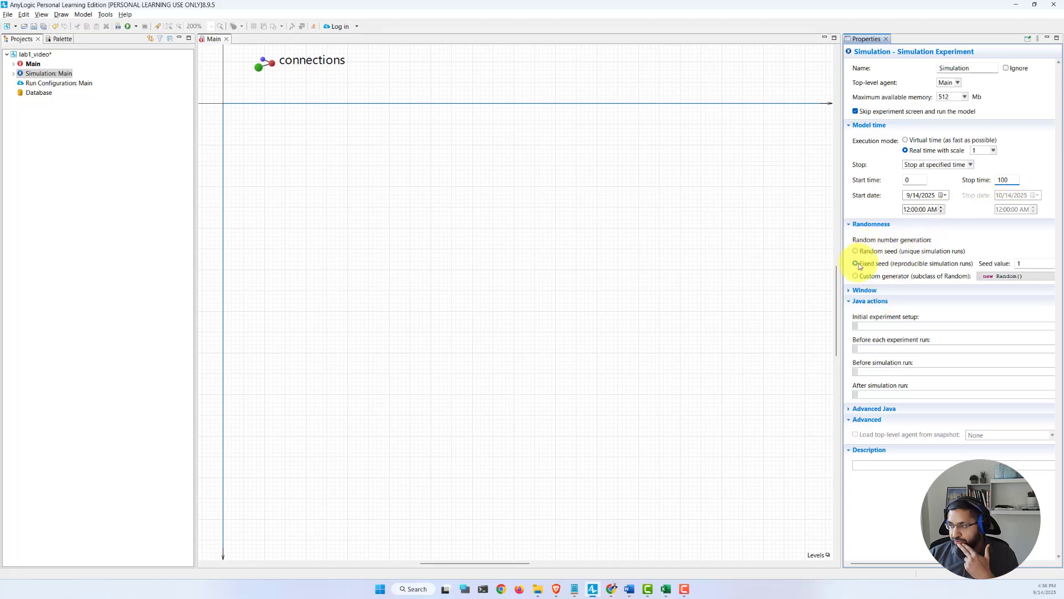
Step: Set the Simulation experiment's fixed random seed to 42, checking the value against the Word requirements
double_click(1020, 263)
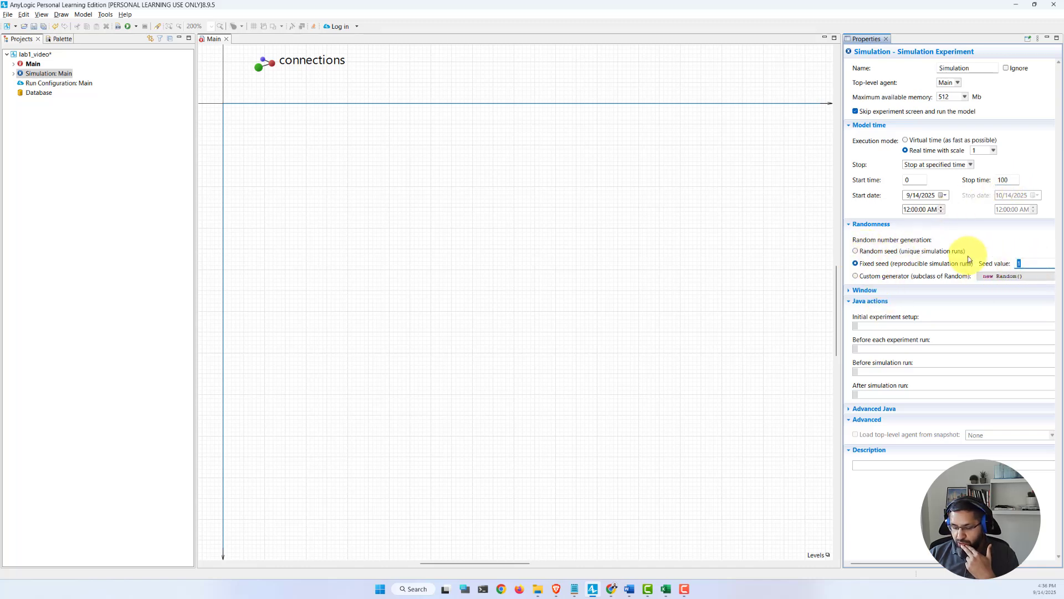
left_click(628, 589)
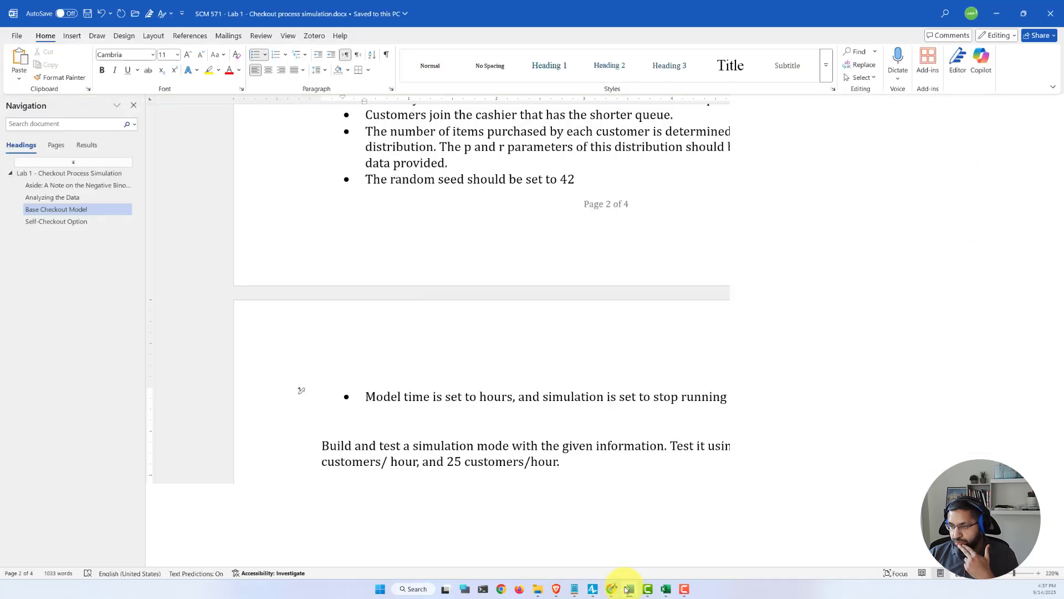
left_click(628, 589)
type("42")
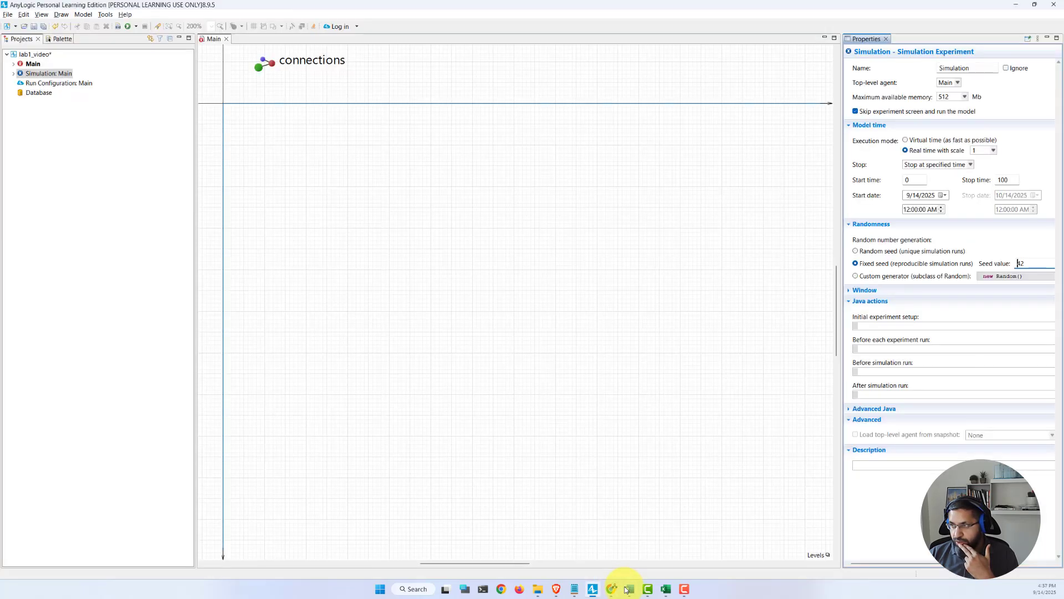
left_click(863, 255)
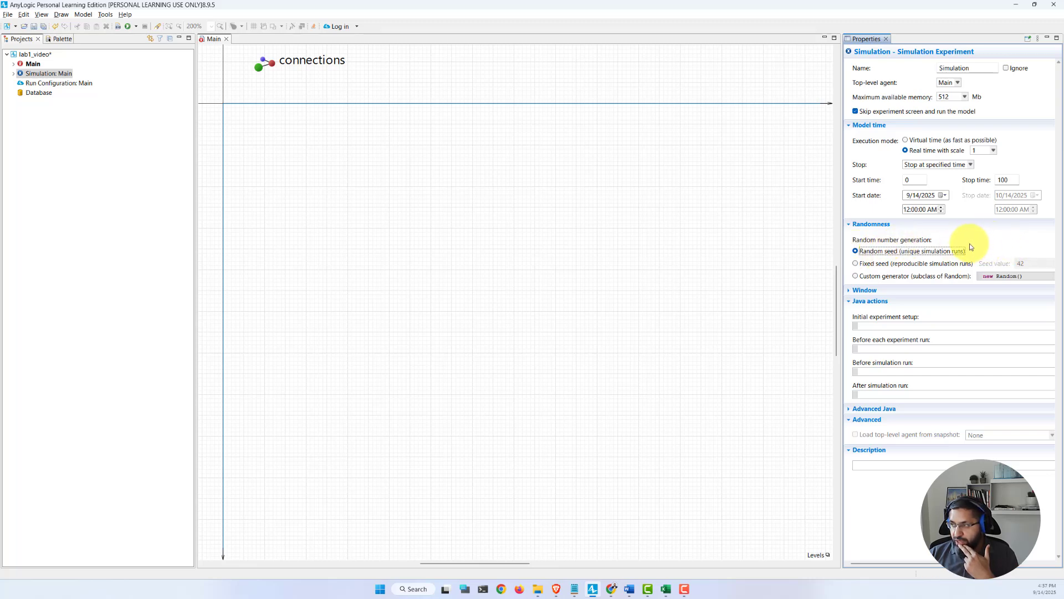
left_click(856, 265)
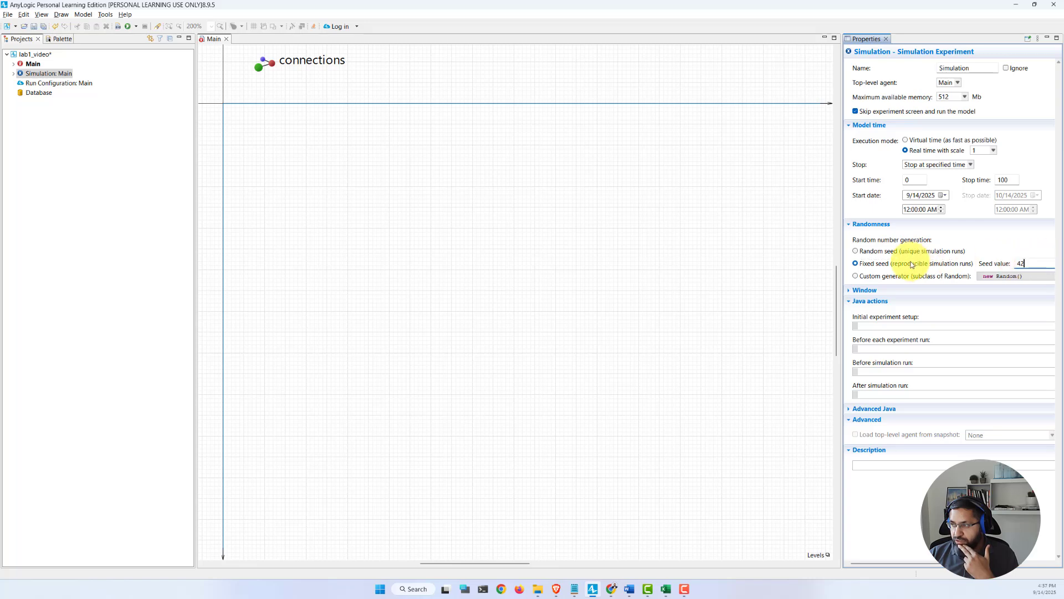
left_click(630, 591)
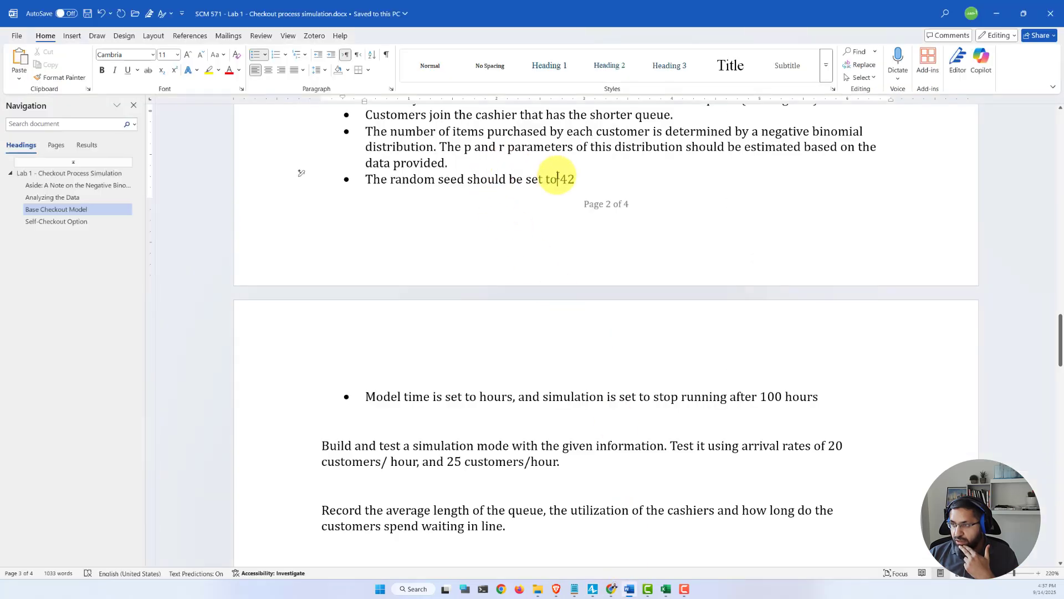
double_click(552, 179)
left_click(594, 590)
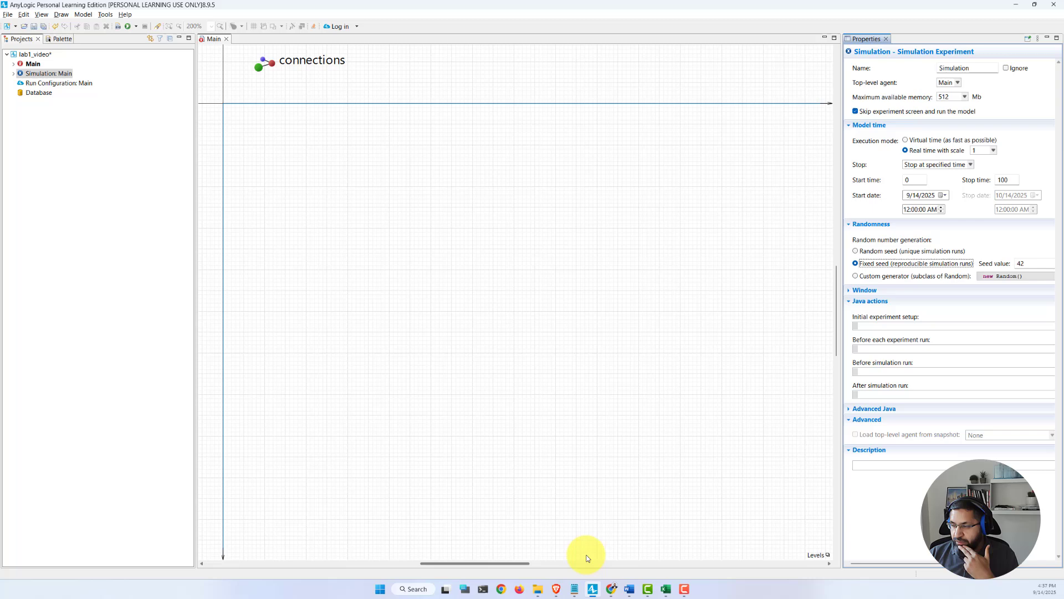
Step: Review the cashier and queue rules in Word, and place a Process Modeling Library Source block on AnyLogic's Main canvas near the origin
left_click(588, 252)
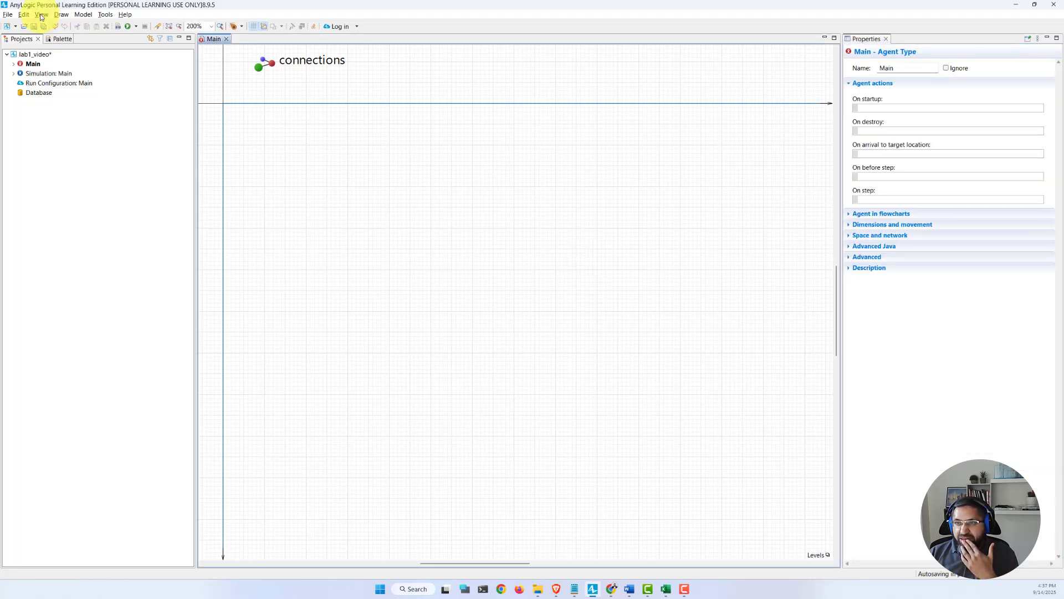
left_click(56, 39)
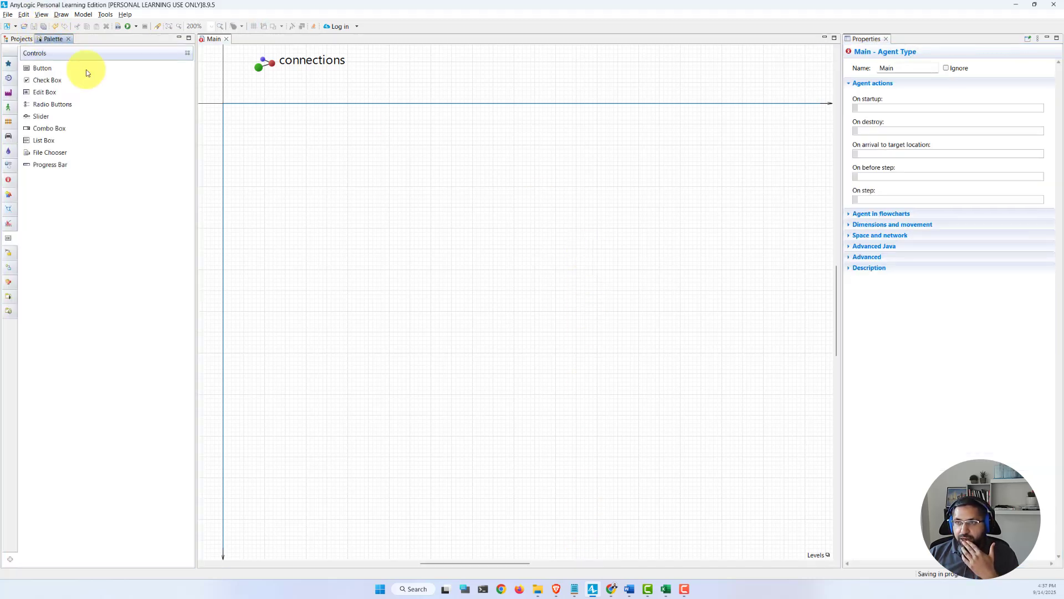
left_click(630, 592)
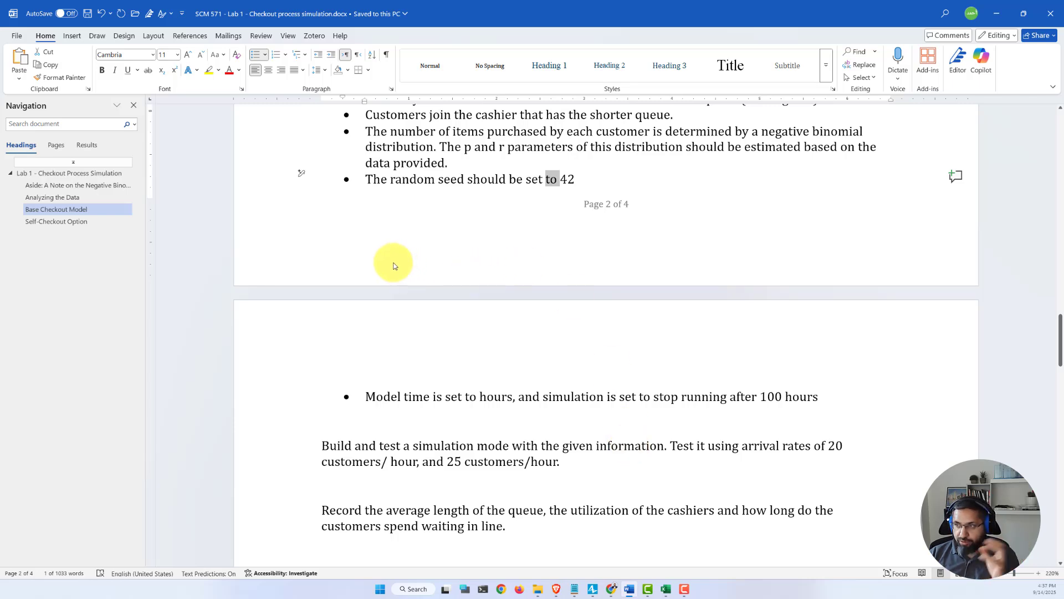
scroll(498, 365, "up", 2)
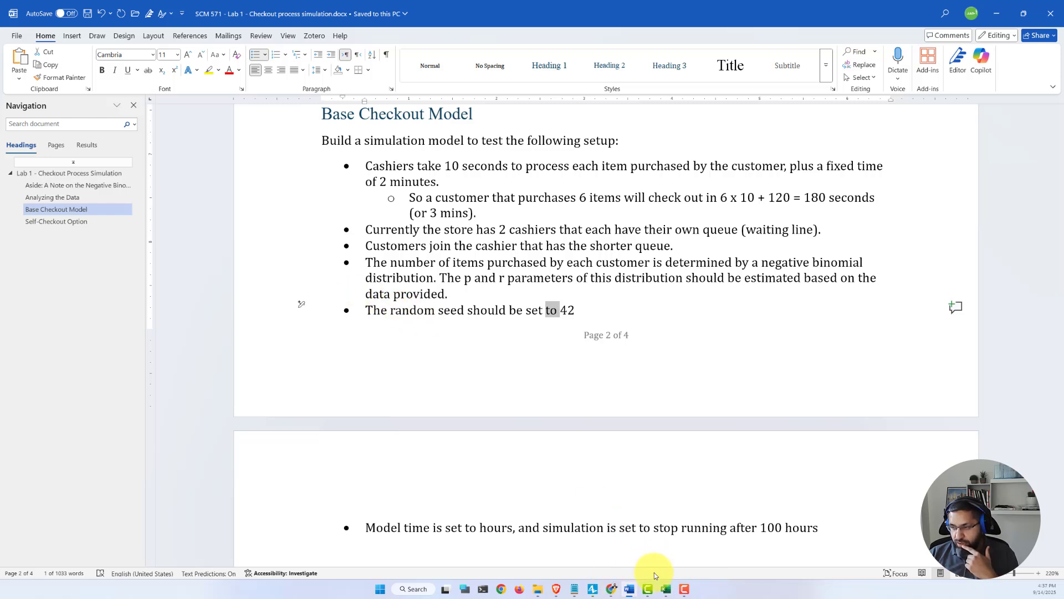
left_click(593, 589)
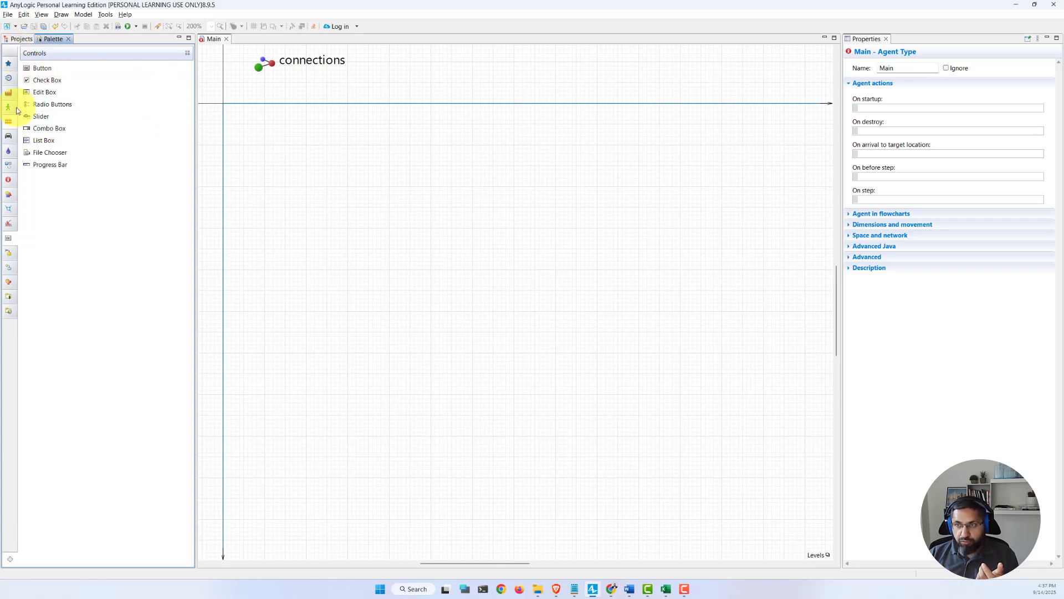
left_click(10, 78)
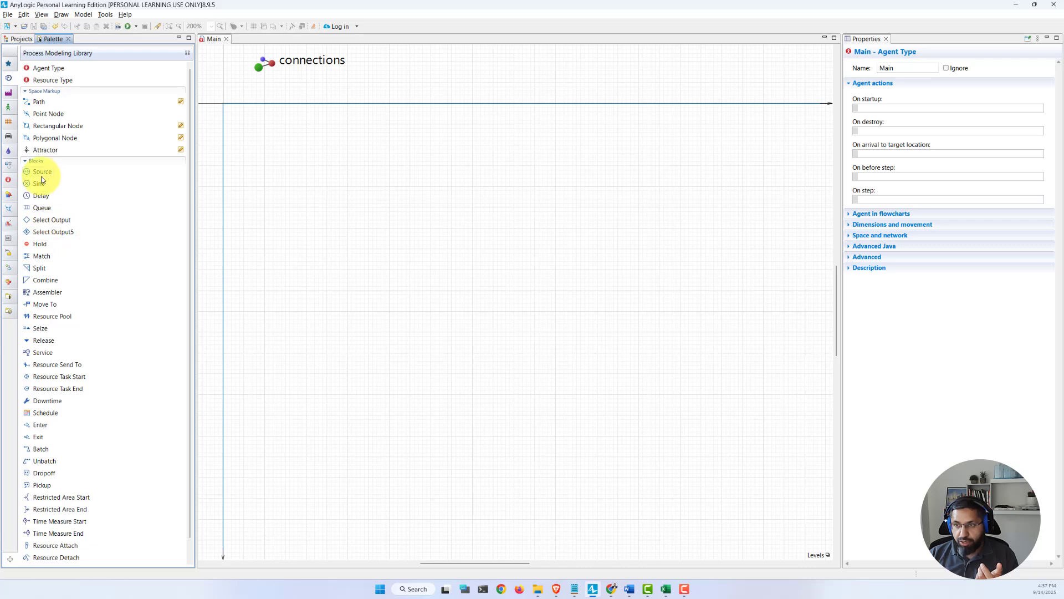
left_click_drag(41, 172, 304, 171)
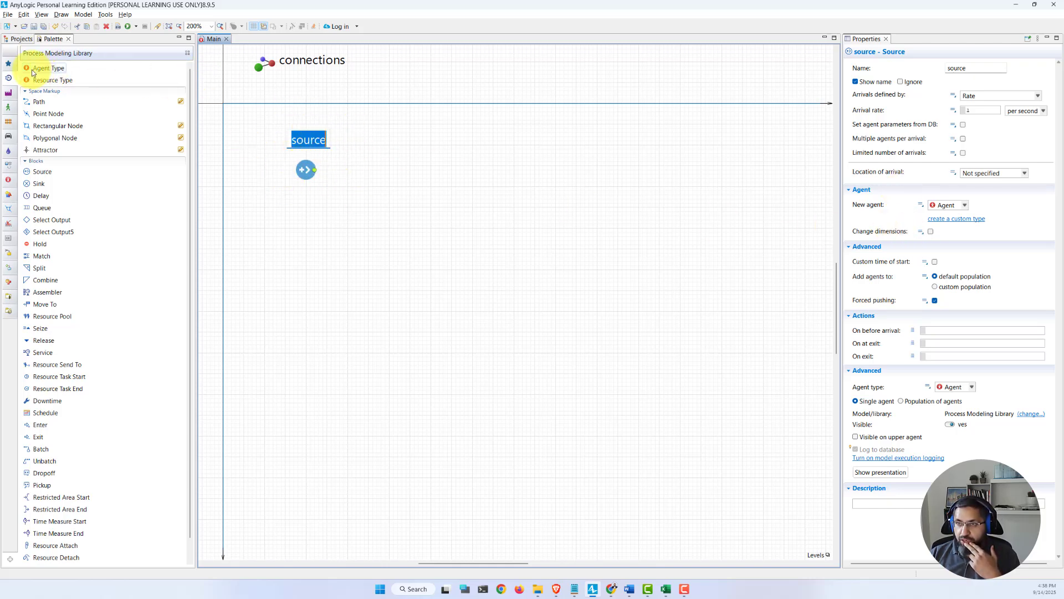
Step: Start a new agent type named Customer, created from scratch with the 3D Person animation
left_click_drag(34, 71, 359, 93)
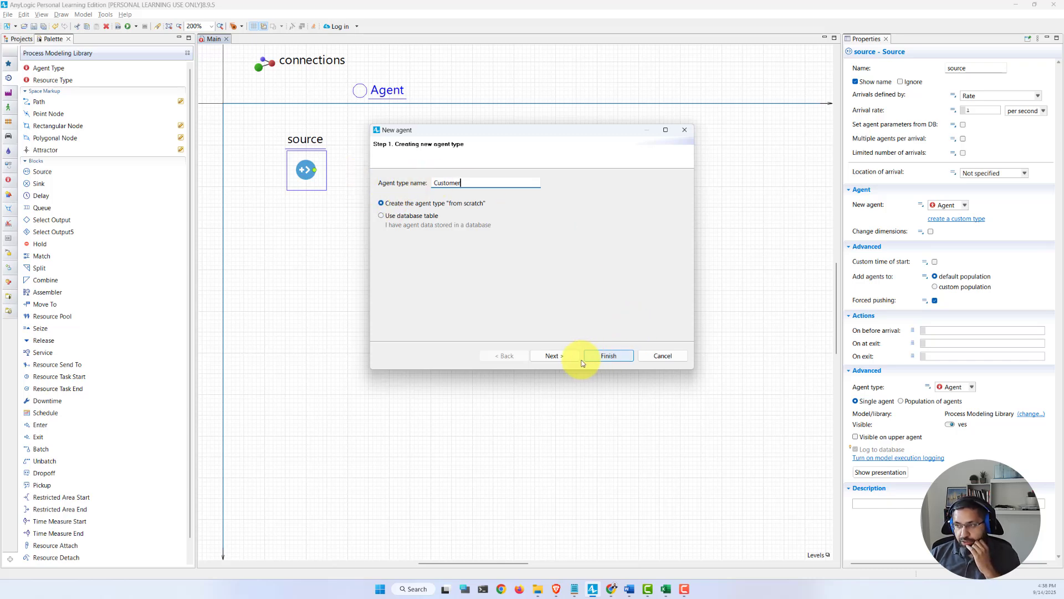
left_click(561, 359)
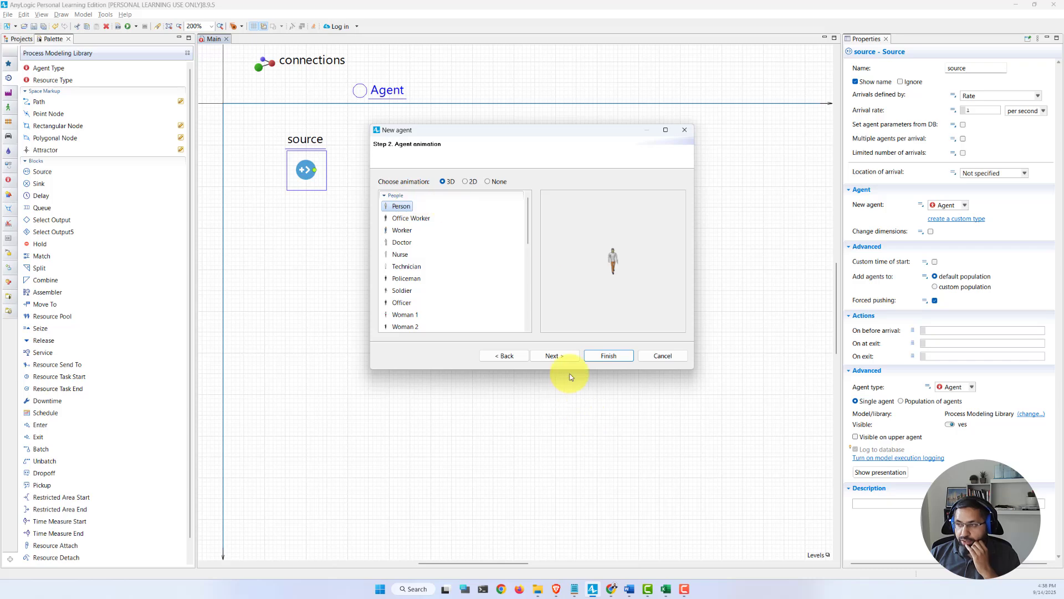
left_click(552, 356)
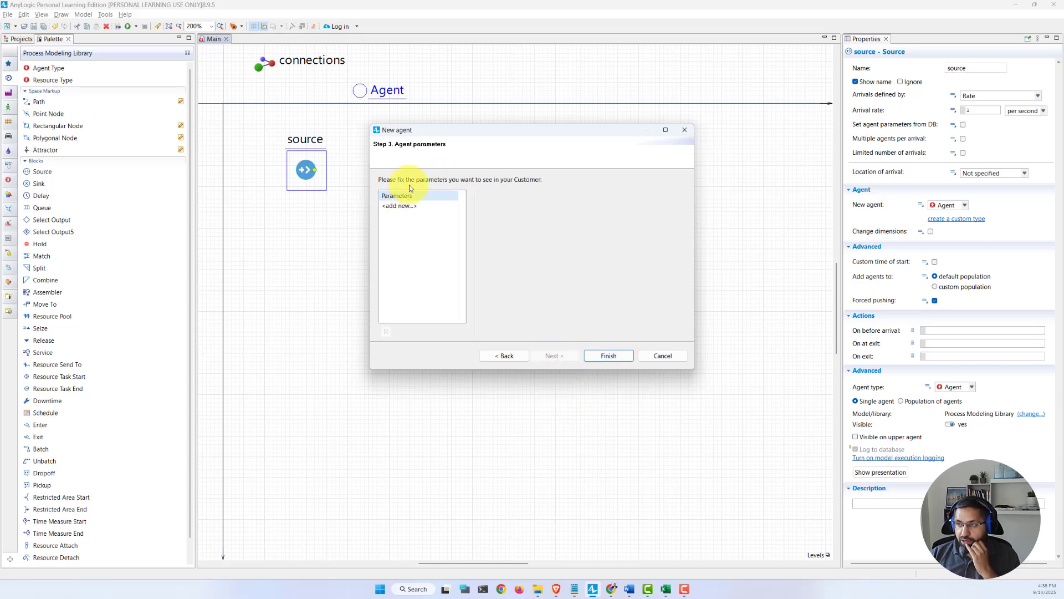
Step: Add an int parameter numItems with default value 0 to the Customer agent type and finish creating it
left_click(397, 210)
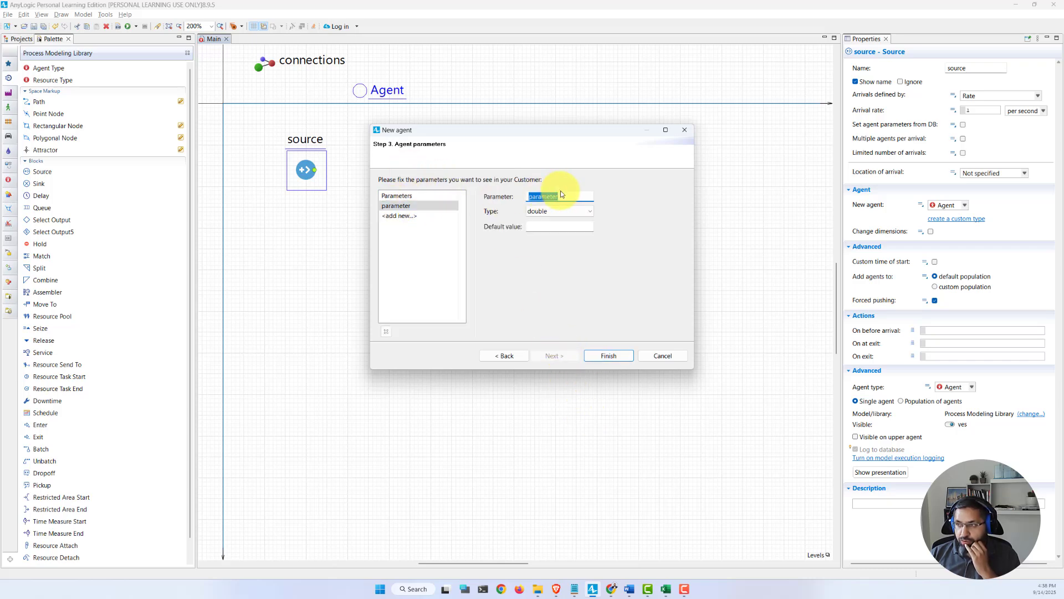
left_click(590, 212)
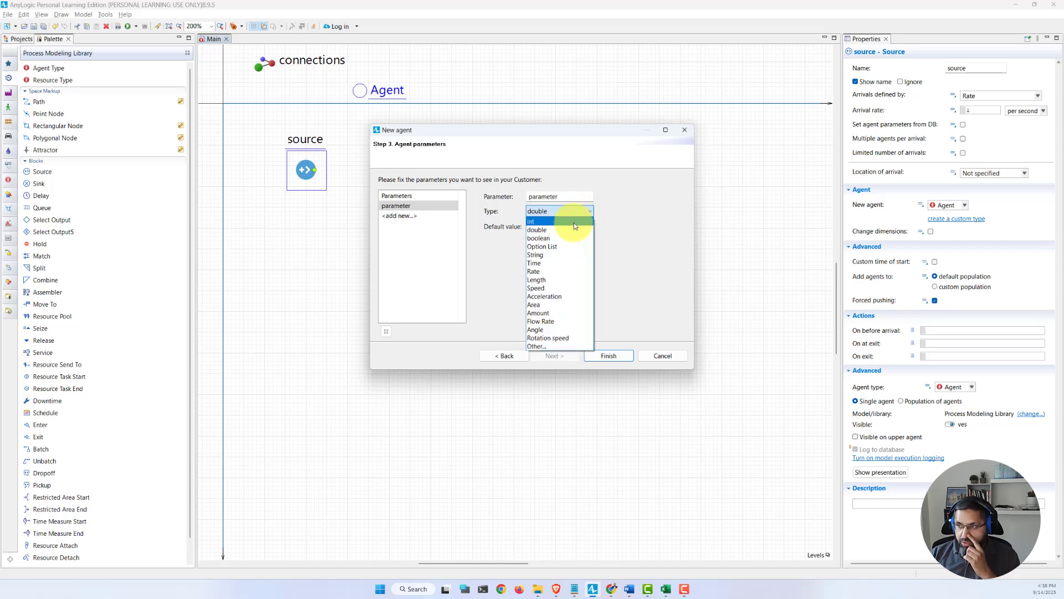
left_click(568, 222)
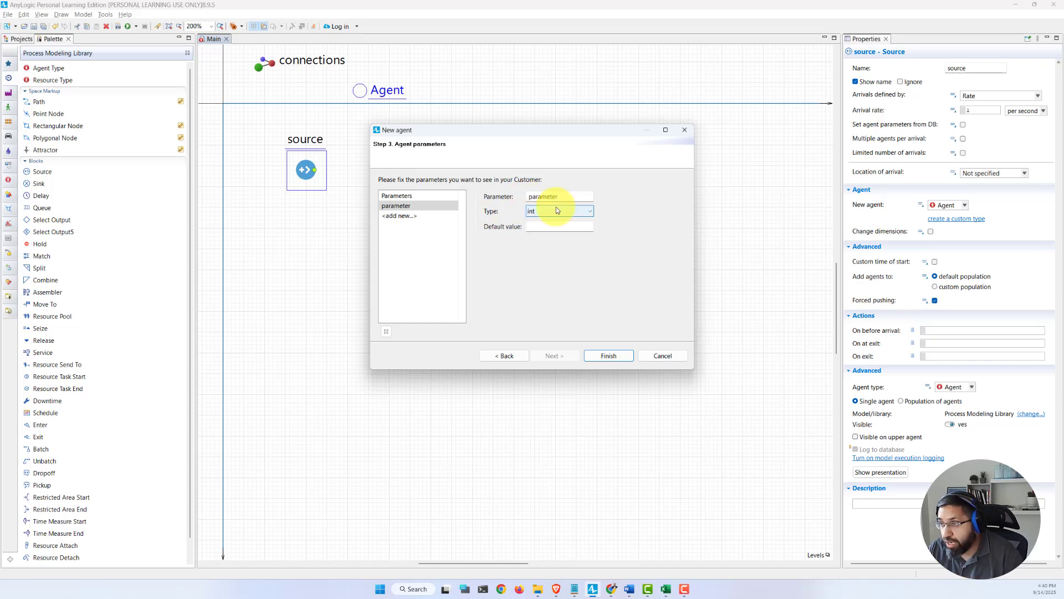
left_click(554, 227)
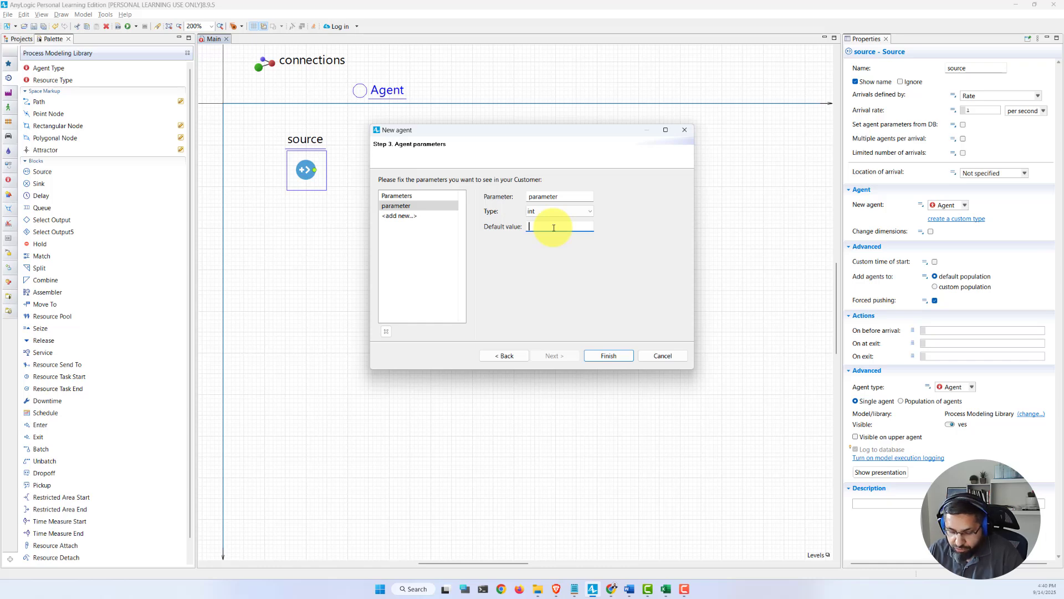
type("0")
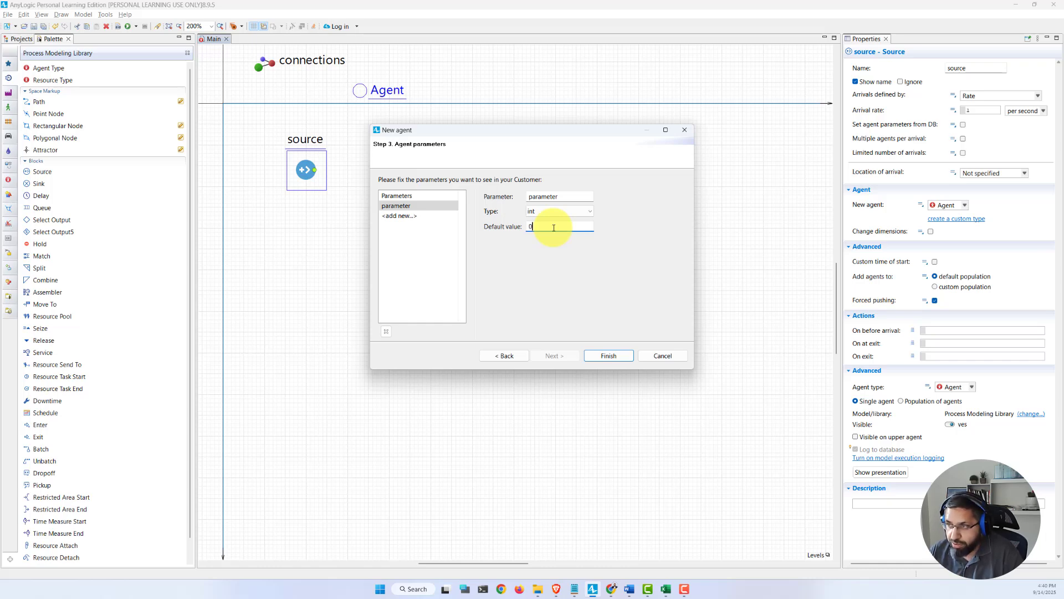
double_click(587, 196)
type("nu")
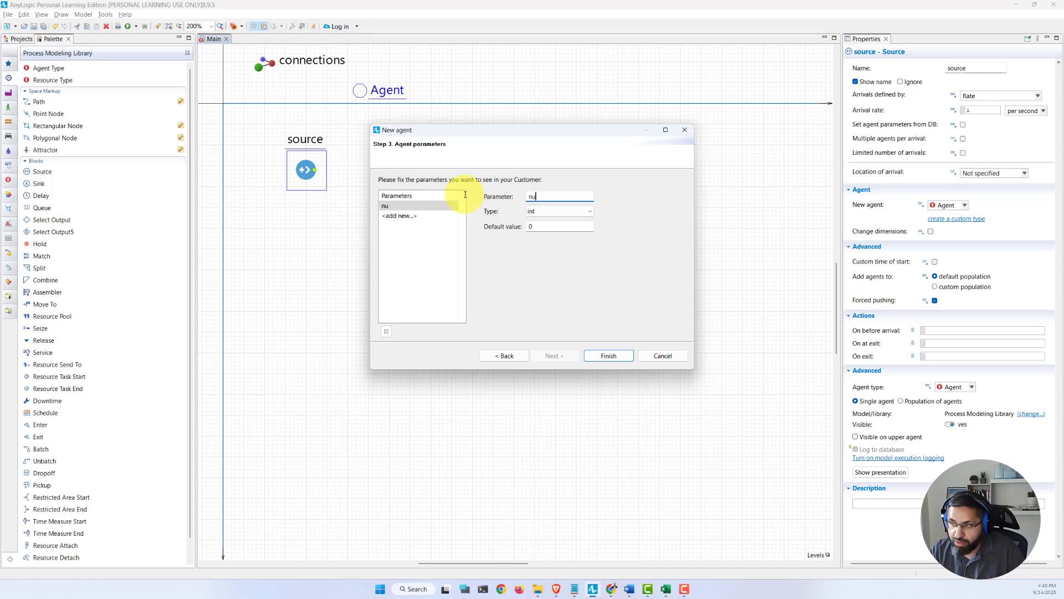
type("mItems")
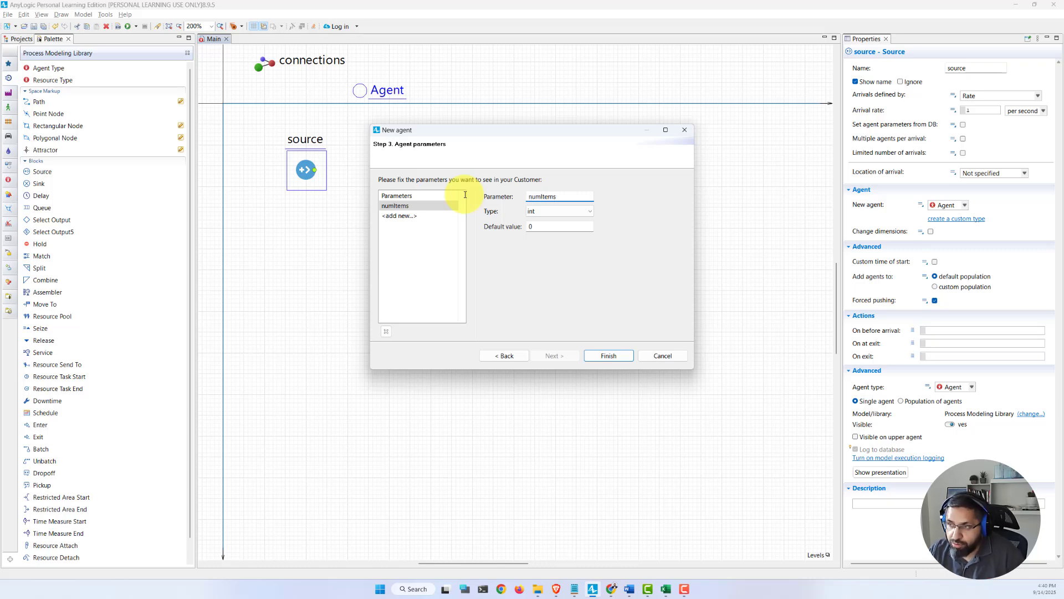
left_click(608, 356)
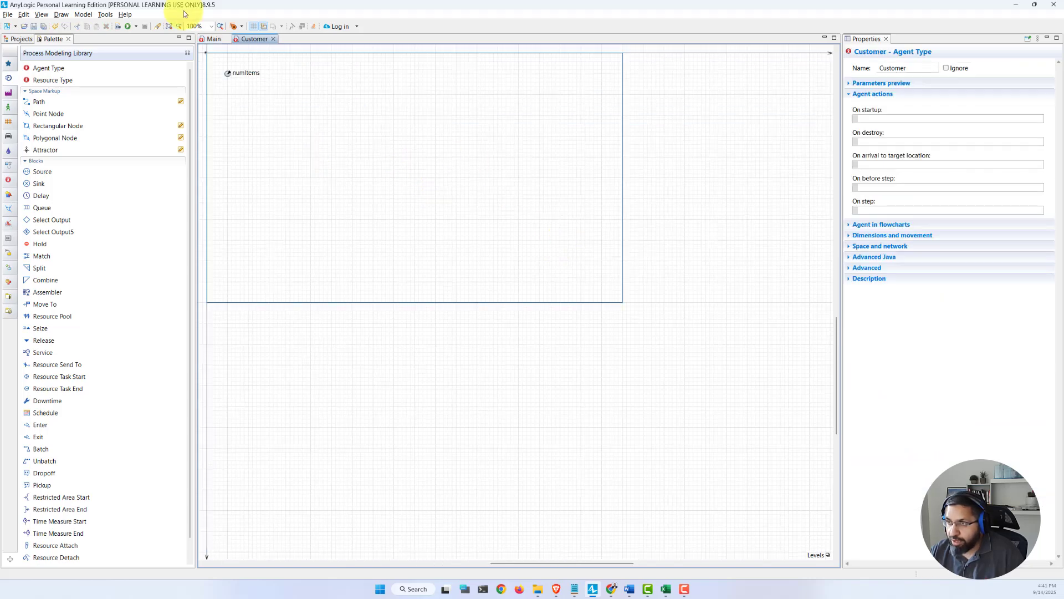
Step: Enlarge the Customer canvas to 150% and inspect the properties of the numItems parameter
left_click(211, 27)
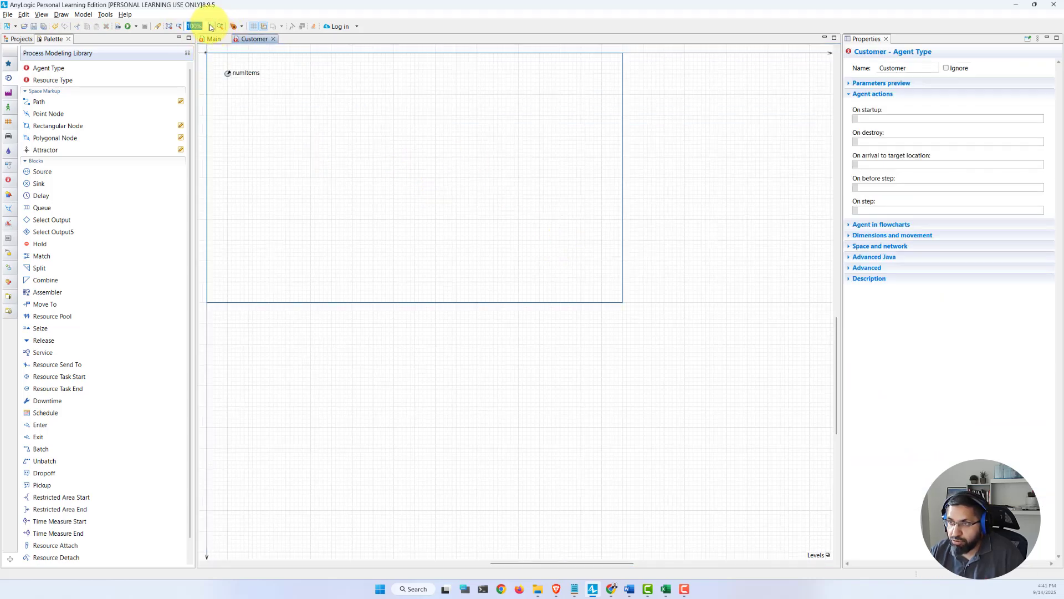
left_click(211, 27)
left_click(202, 98)
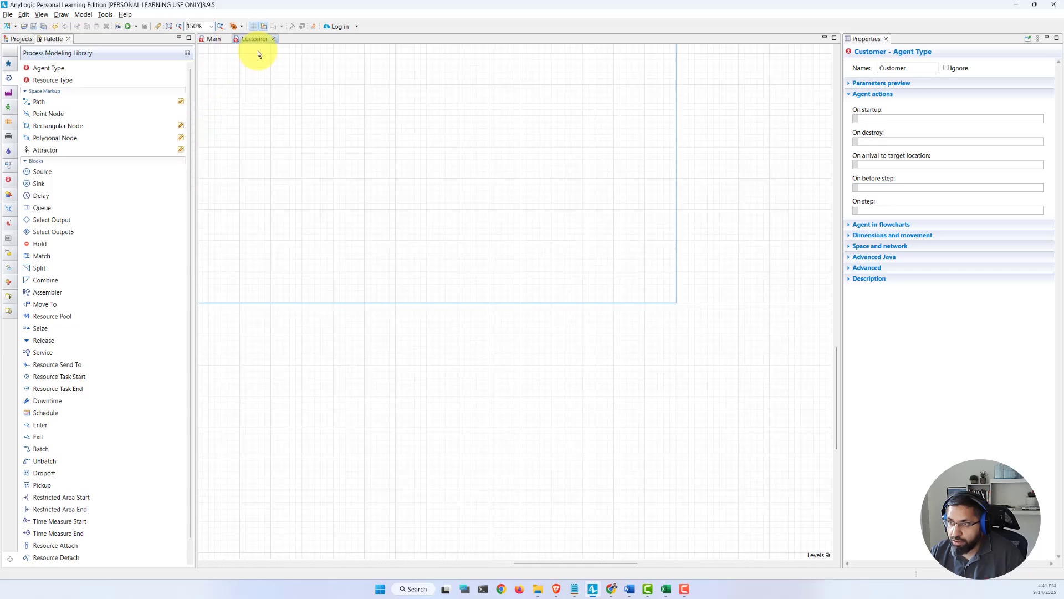
scroll(280, 211, "up", 3)
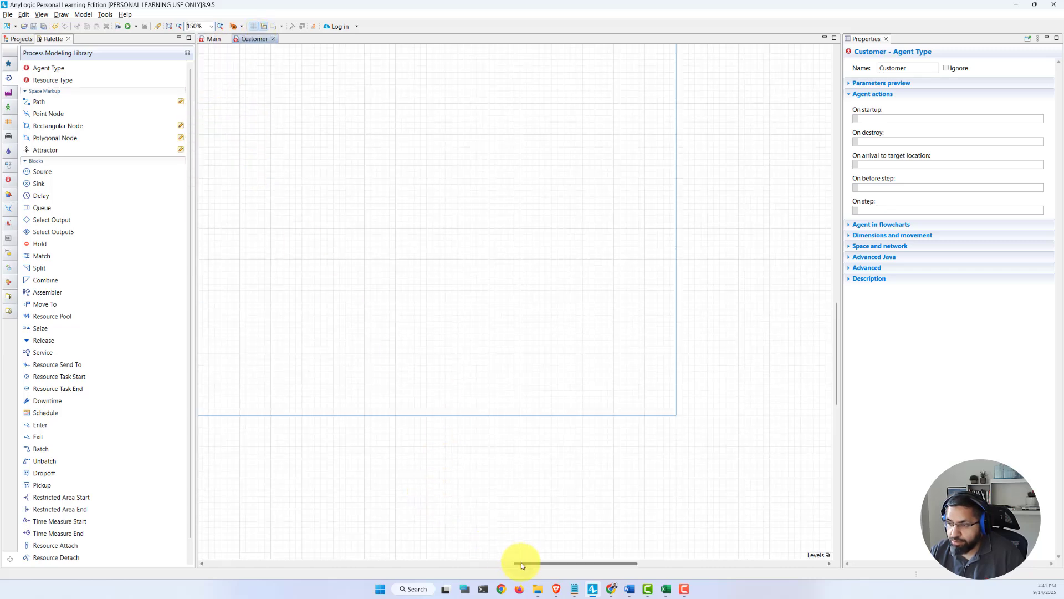
left_click_drag(521, 562, 444, 564)
scroll(517, 325, "up", 2)
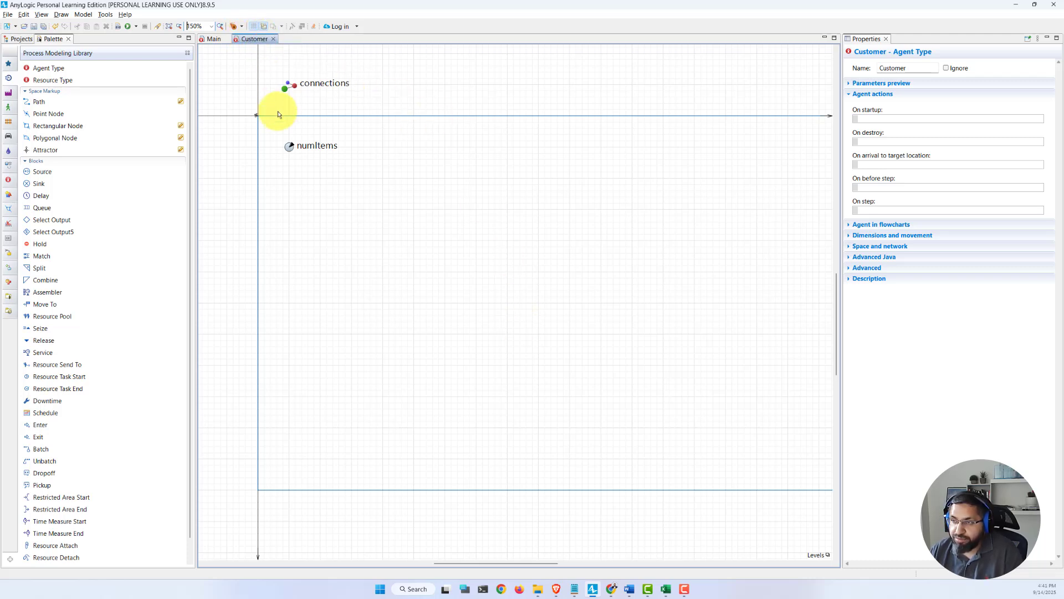
left_click(288, 146)
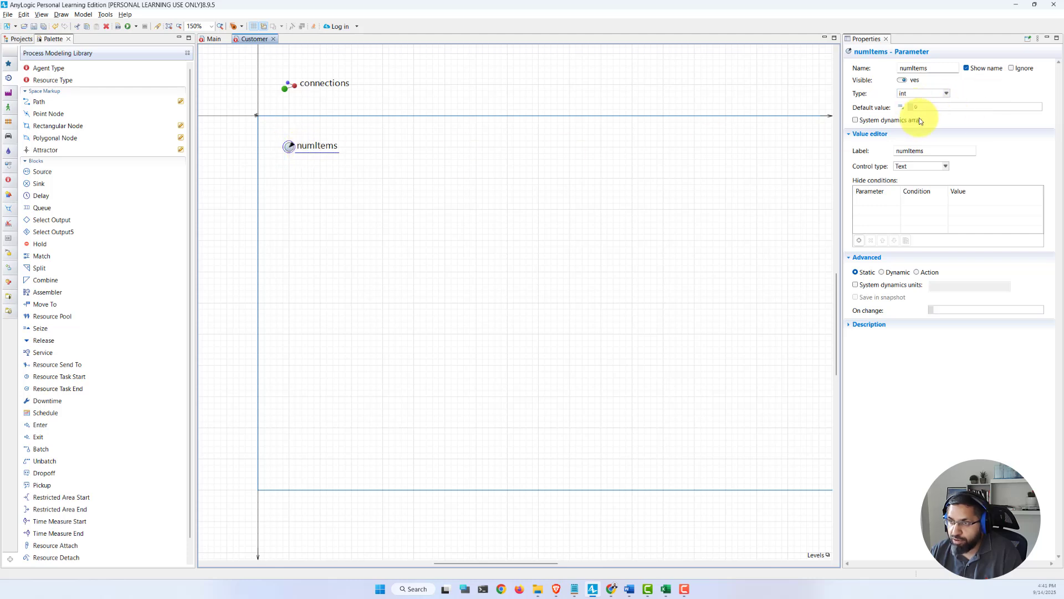
Step: Set the new agent type of the Source block on Main to Customer
left_click(214, 39)
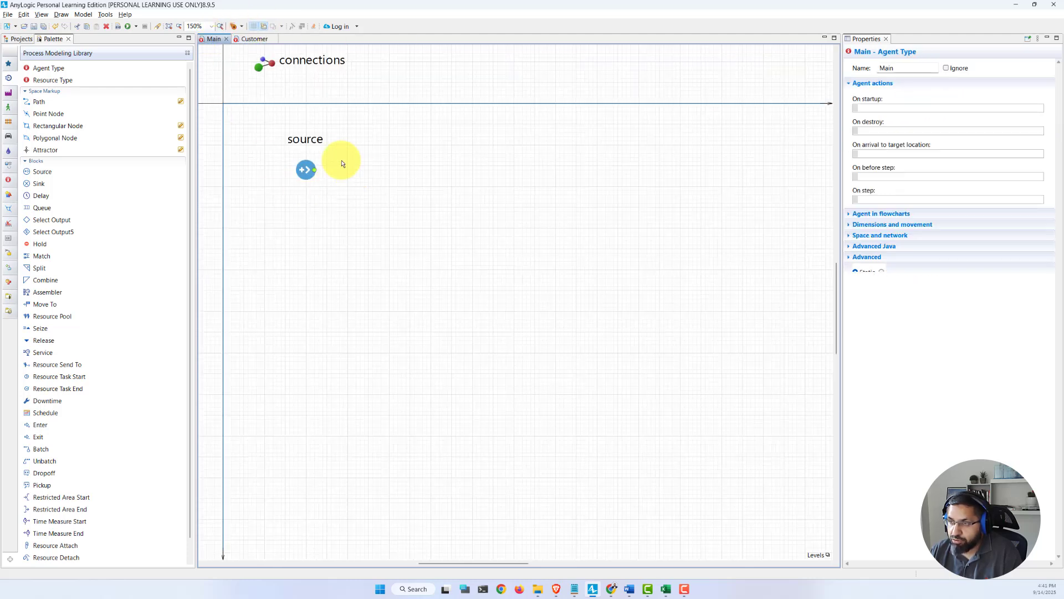
left_click(304, 170)
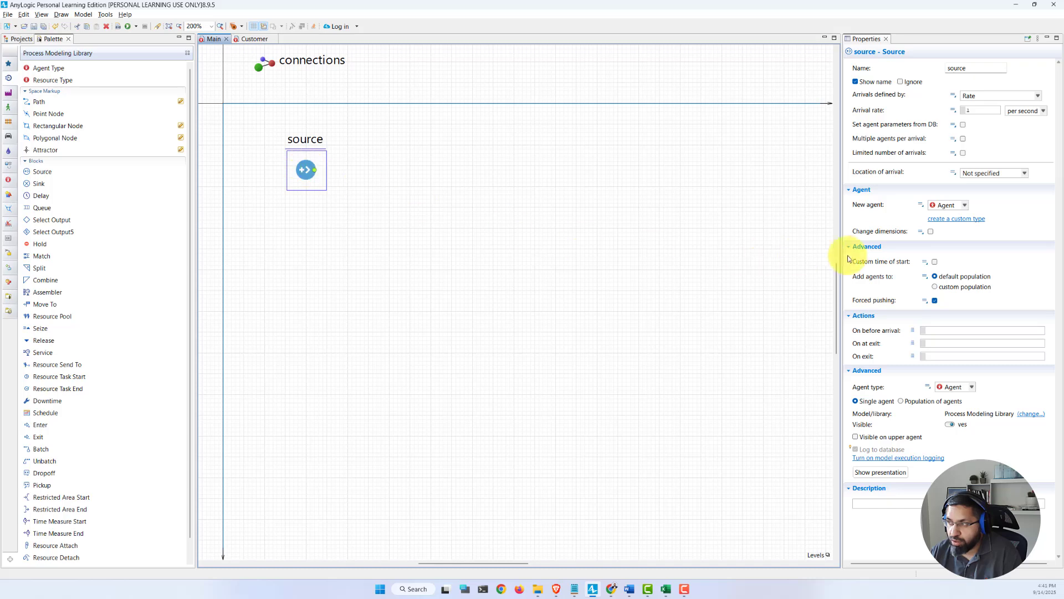
left_click(967, 206)
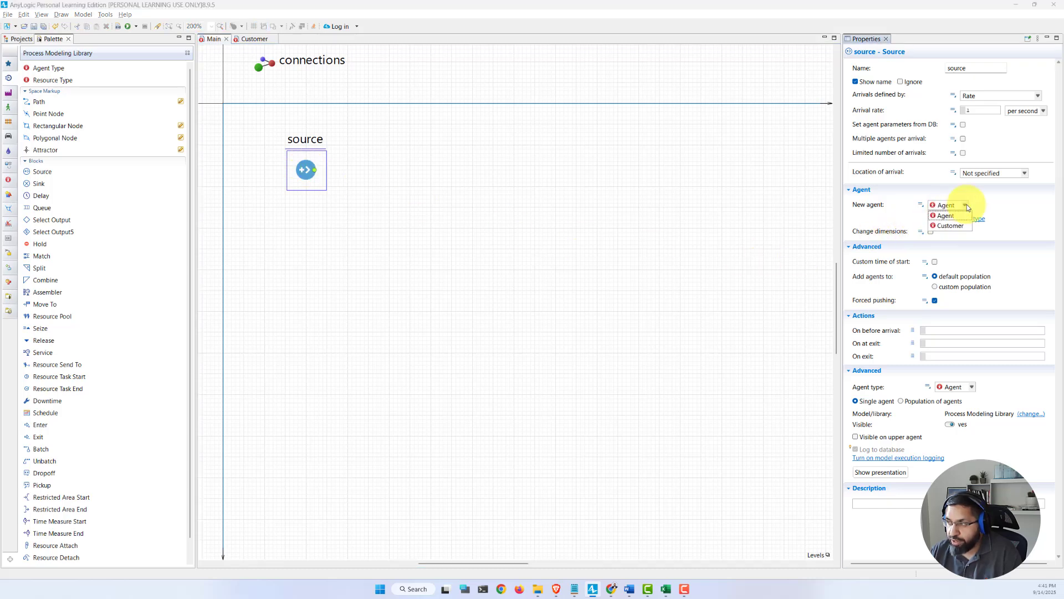
left_click(953, 226)
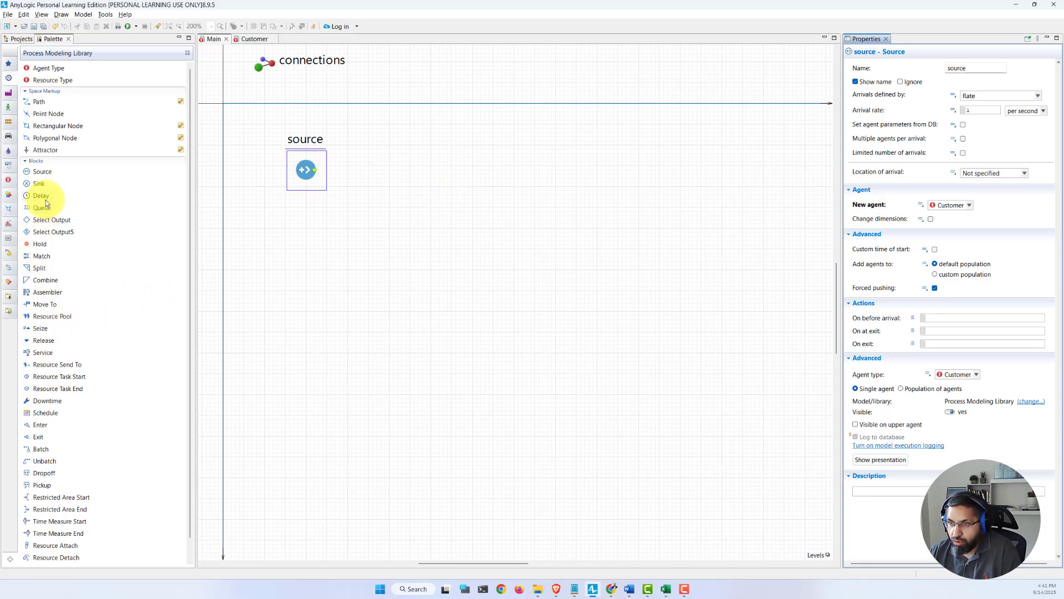
Step: Place two Delay blocks one above the other on Main, with a Queue block connected ahead of each
left_click_drag(44, 198, 518, 178)
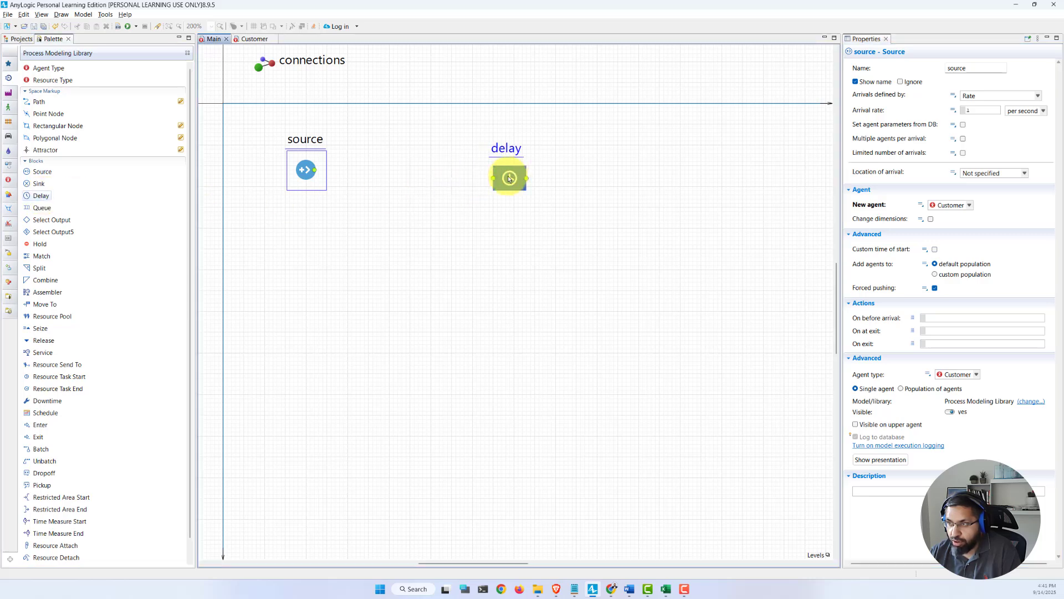
left_click_drag(31, 200, 513, 243)
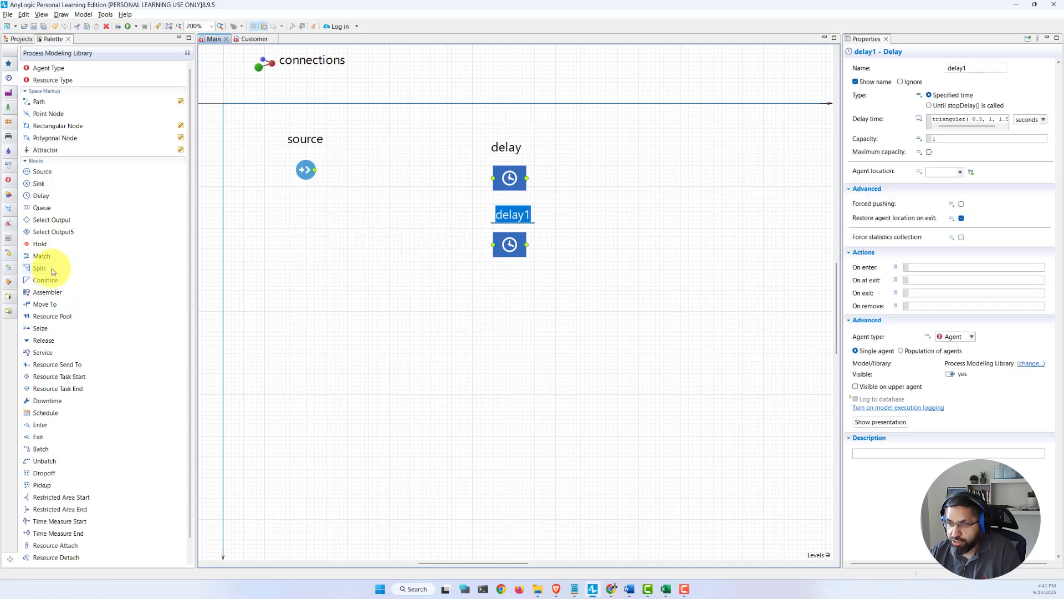
left_click_drag(41, 208, 446, 179)
left_click_drag(39, 206, 442, 245)
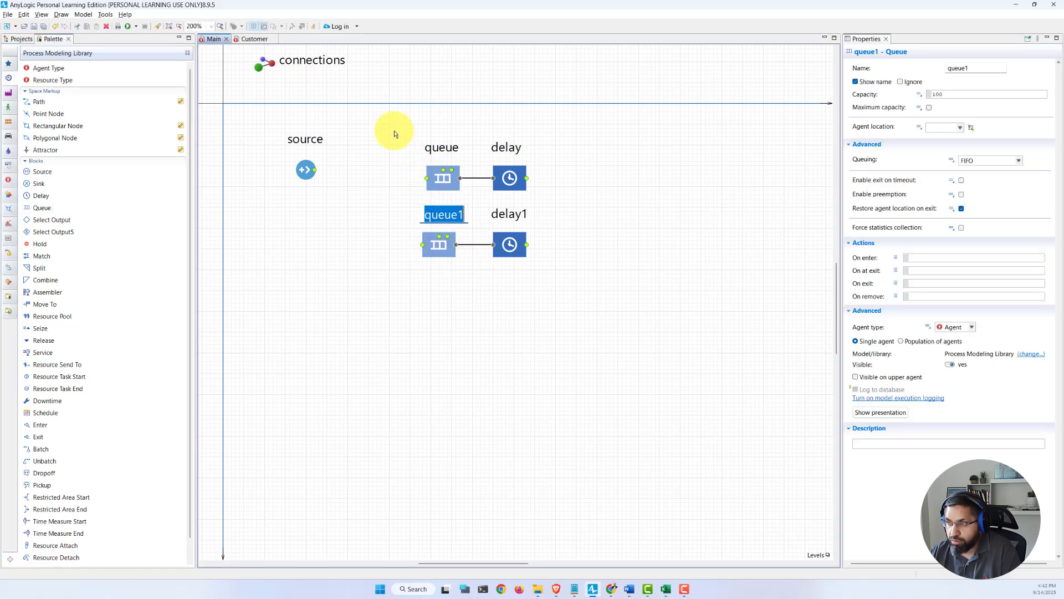
key("Return")
Step: Move both queue-delay pairs together so they sit lower and farther right of the Source block
left_click_drag(600, 327, 371, 97)
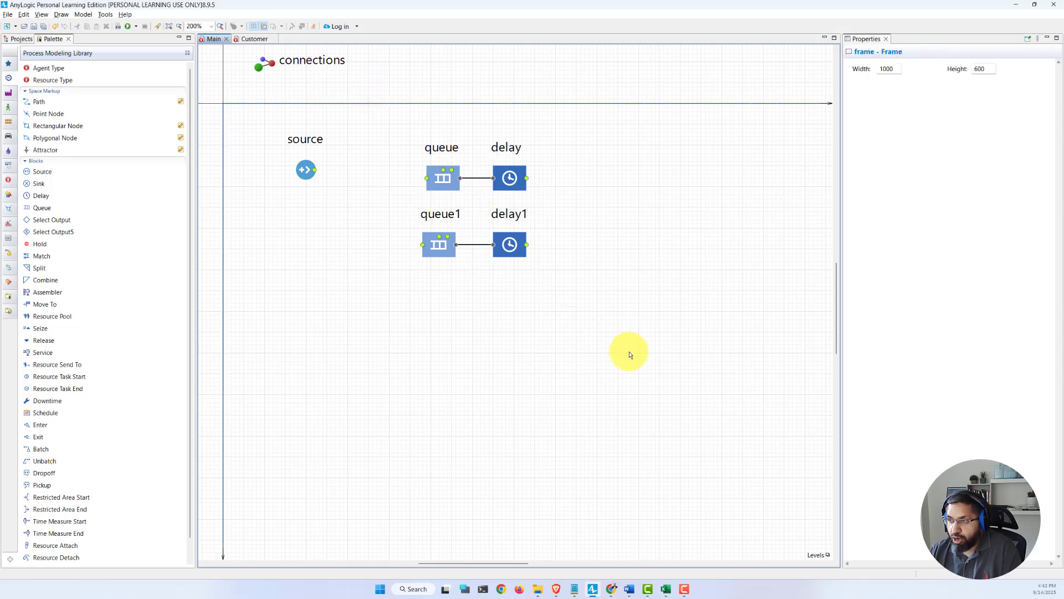
left_click_drag(606, 326, 372, 100)
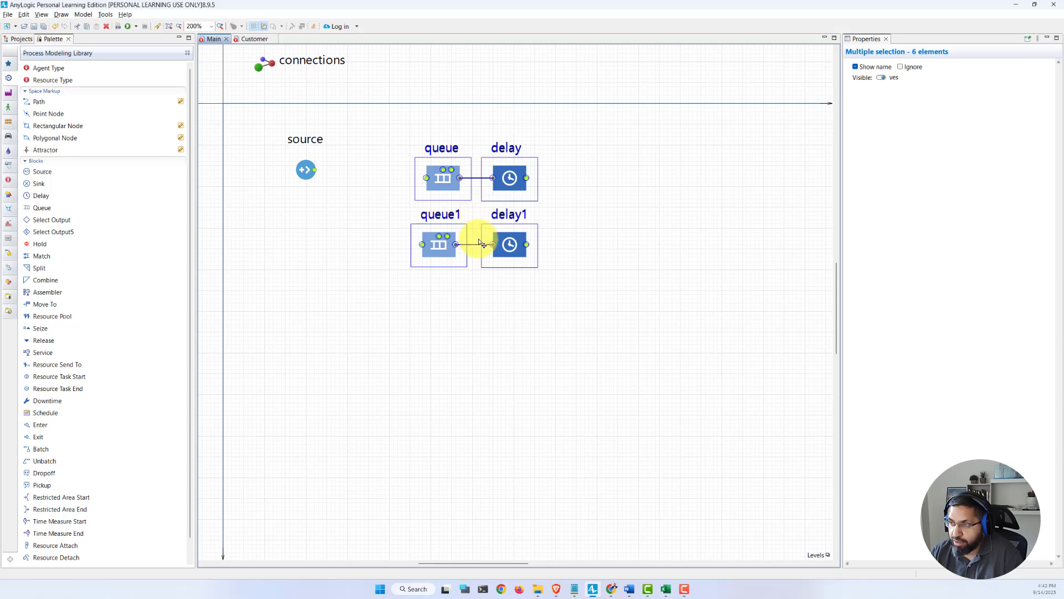
left_click_drag(445, 178, 465, 257)
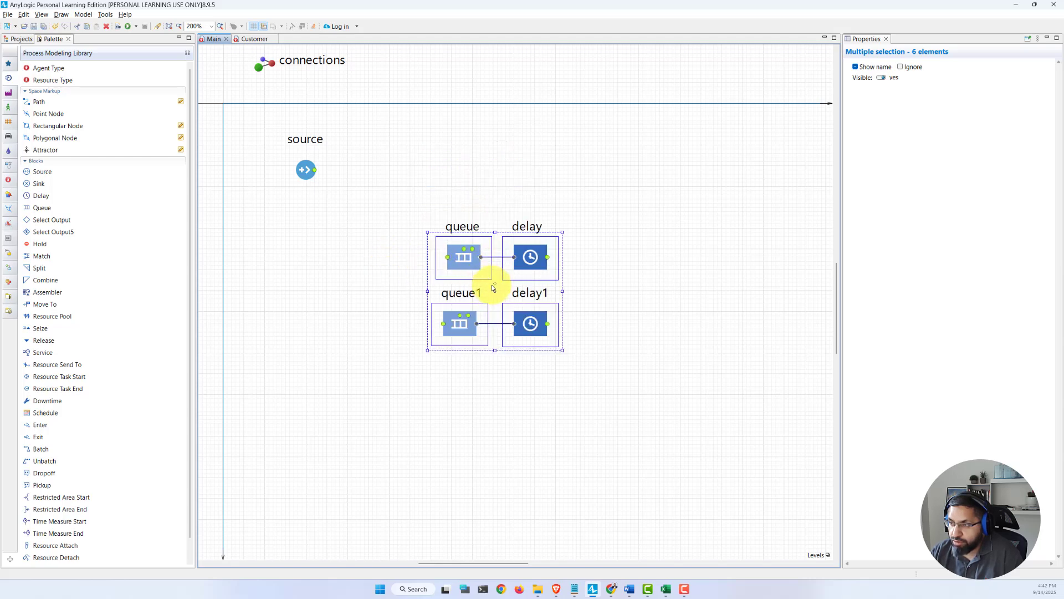
left_click_drag(502, 292, 523, 276)
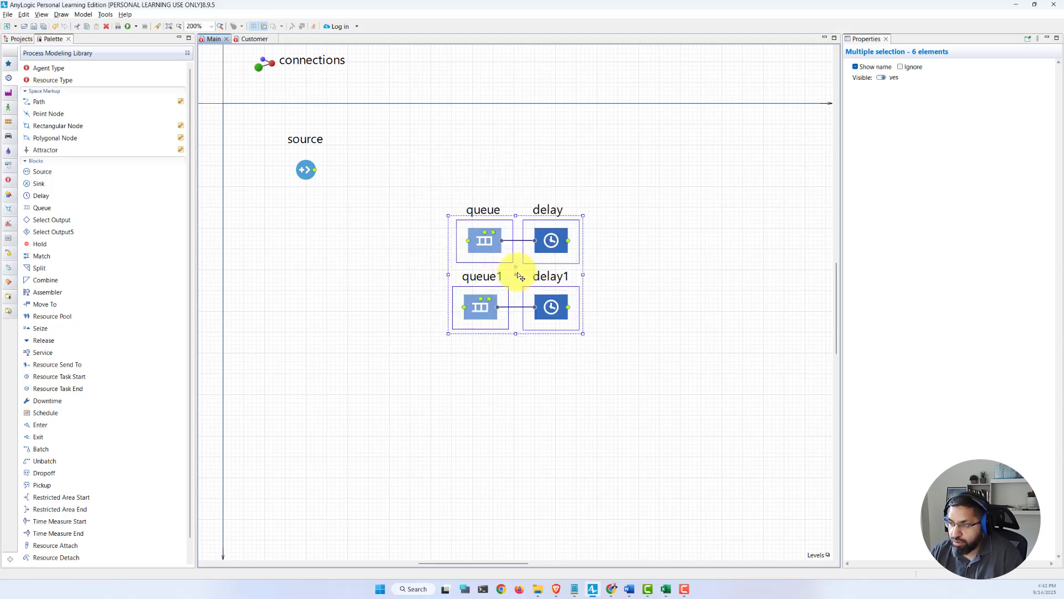
left_click(640, 268)
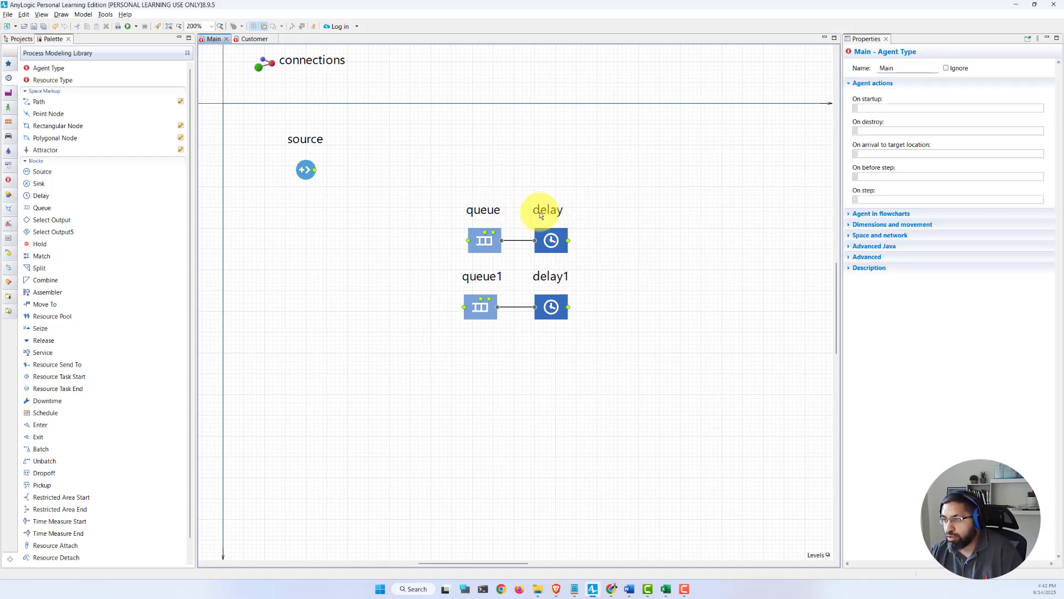
Step: Rename the upper Delay block as cashier1 and the lower Delay block as cashier2
left_click(550, 240)
left_click(970, 68)
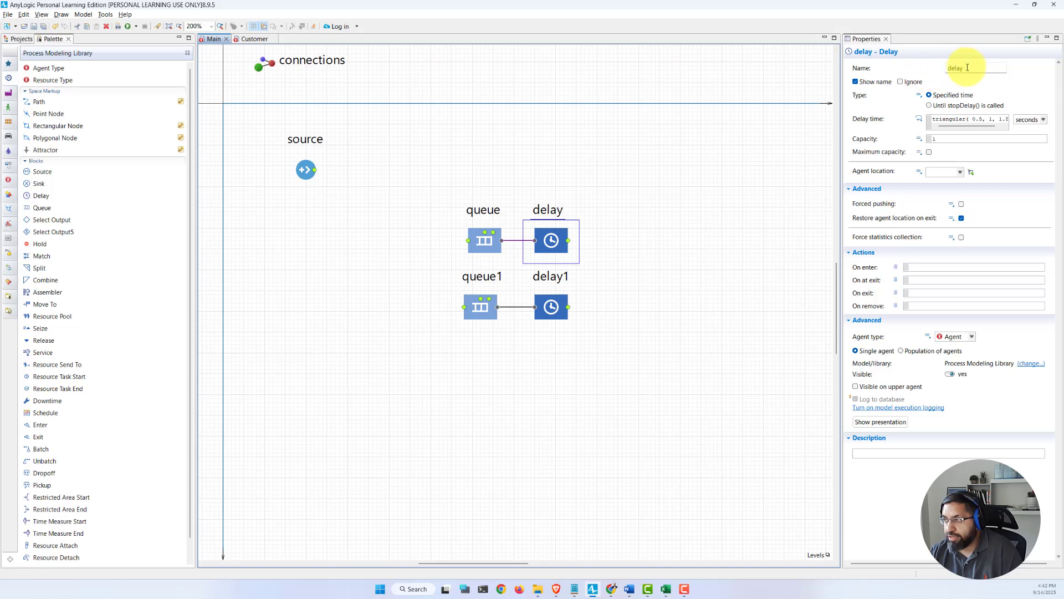
double_click(970, 68)
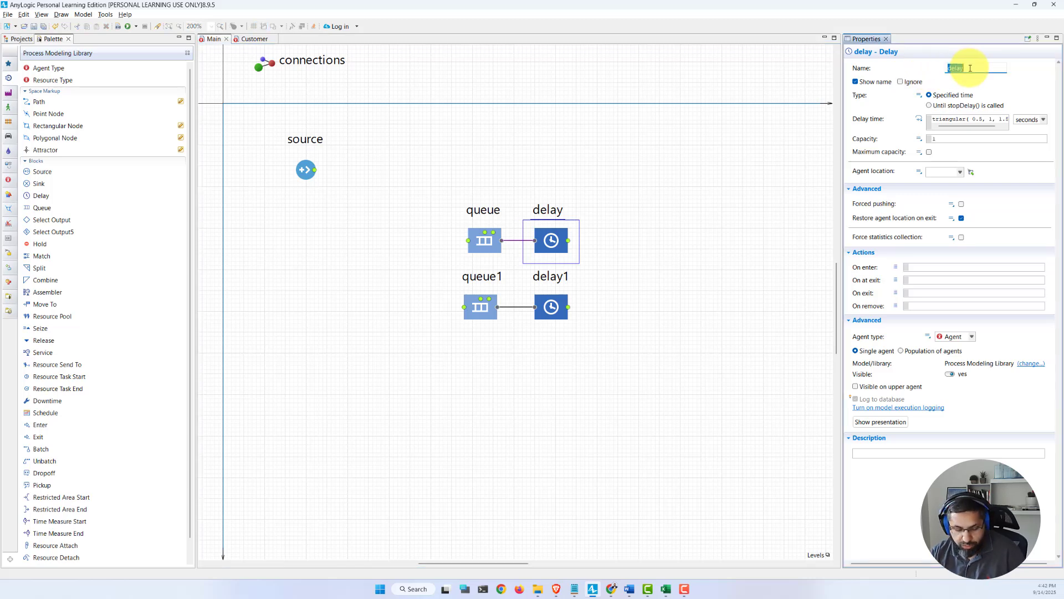
type("cashier1")
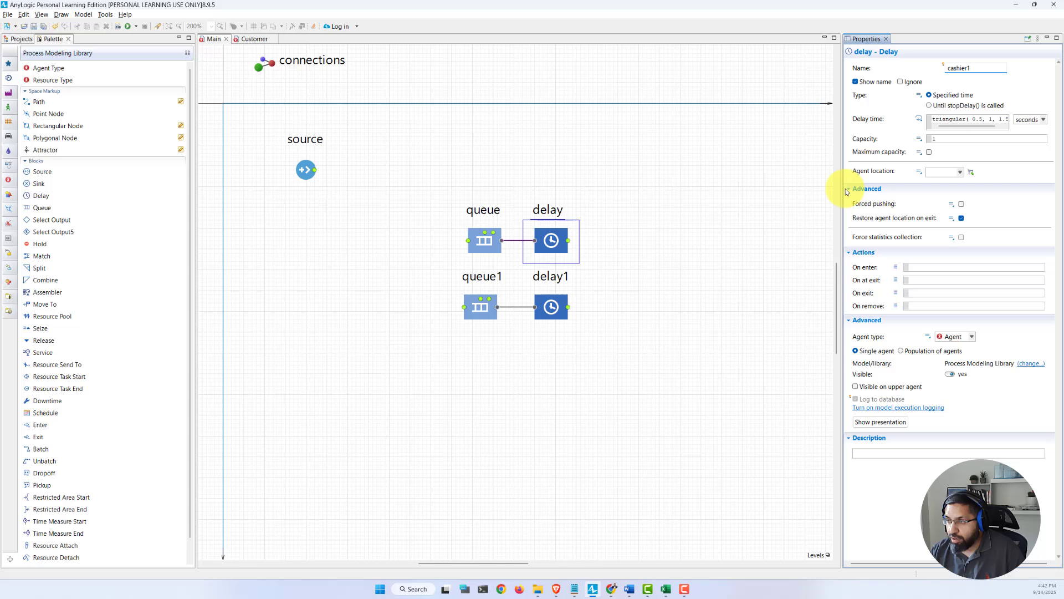
left_click(550, 307)
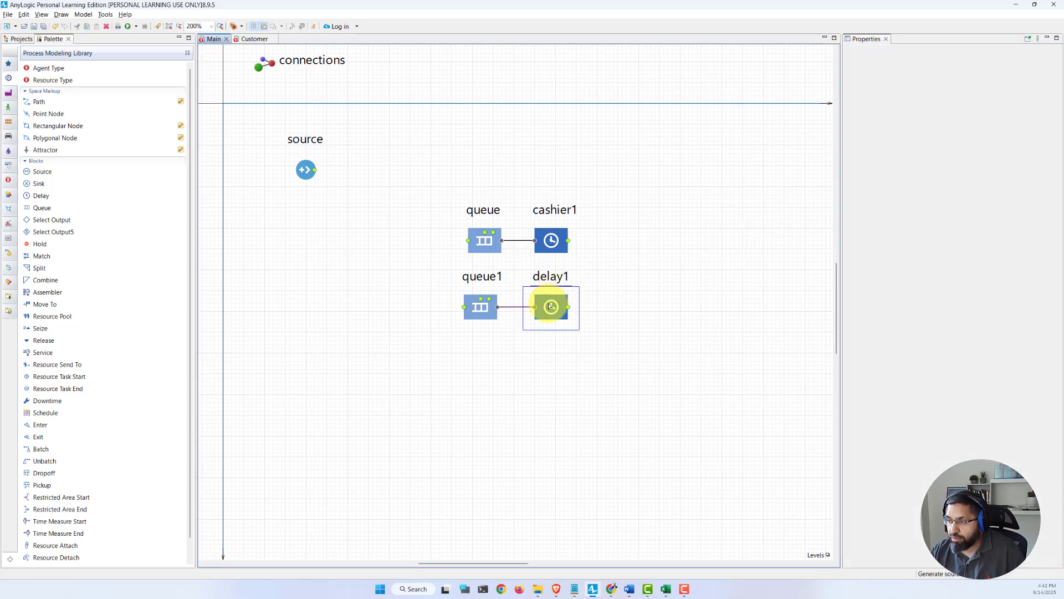
double_click(993, 69)
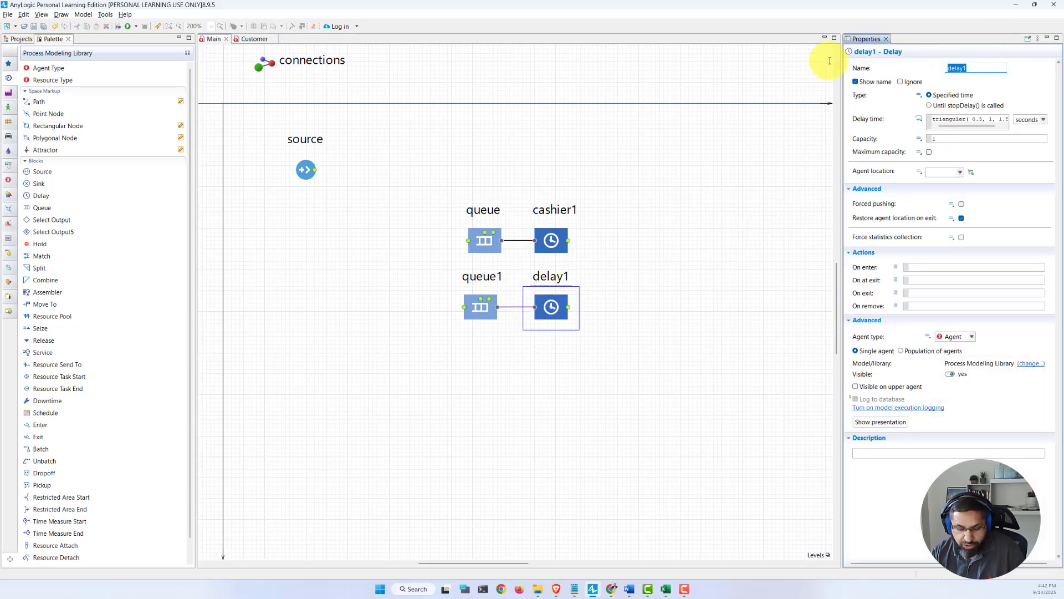
type("cashier2")
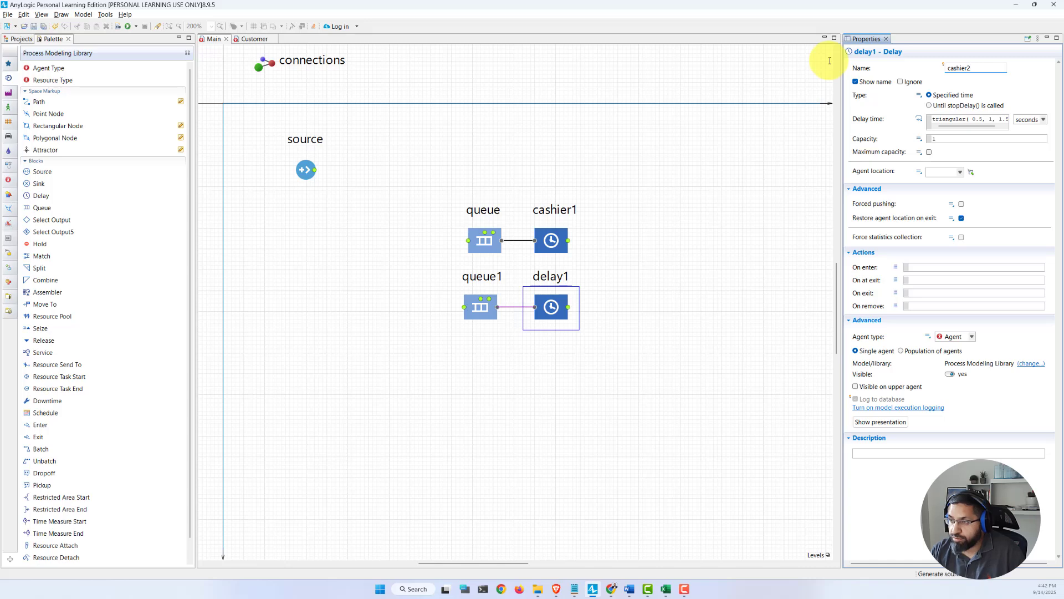
Step: Try to rename the upper Queue block as queue1
left_click(481, 210)
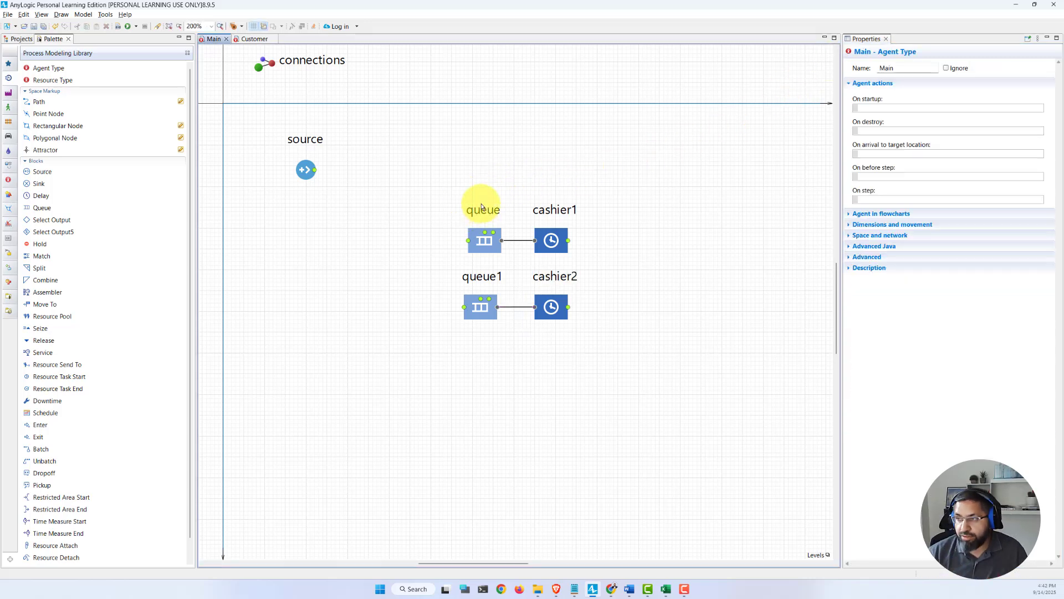
left_click(483, 238)
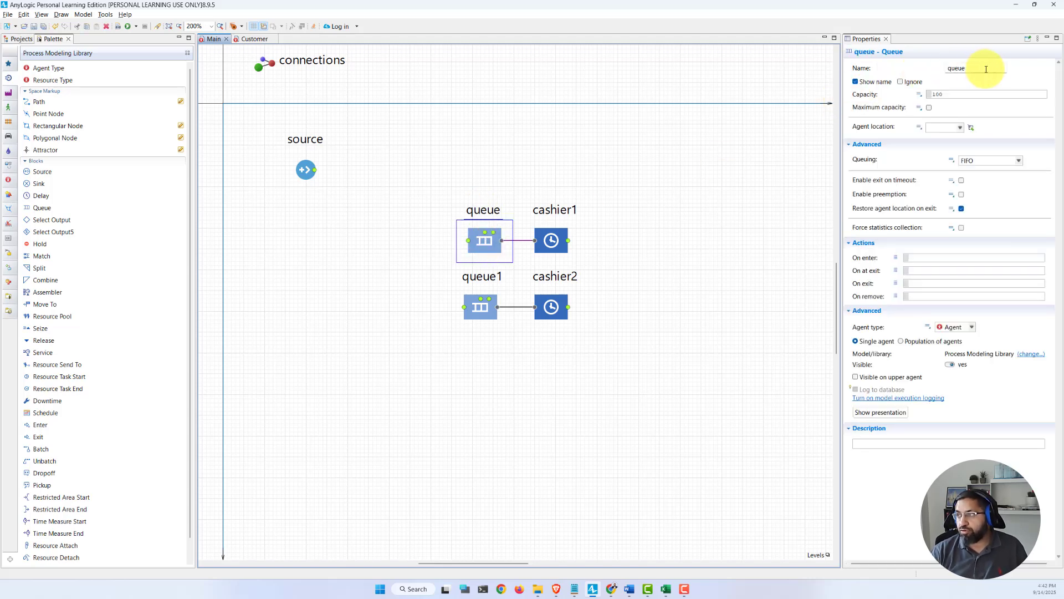
left_click(991, 69)
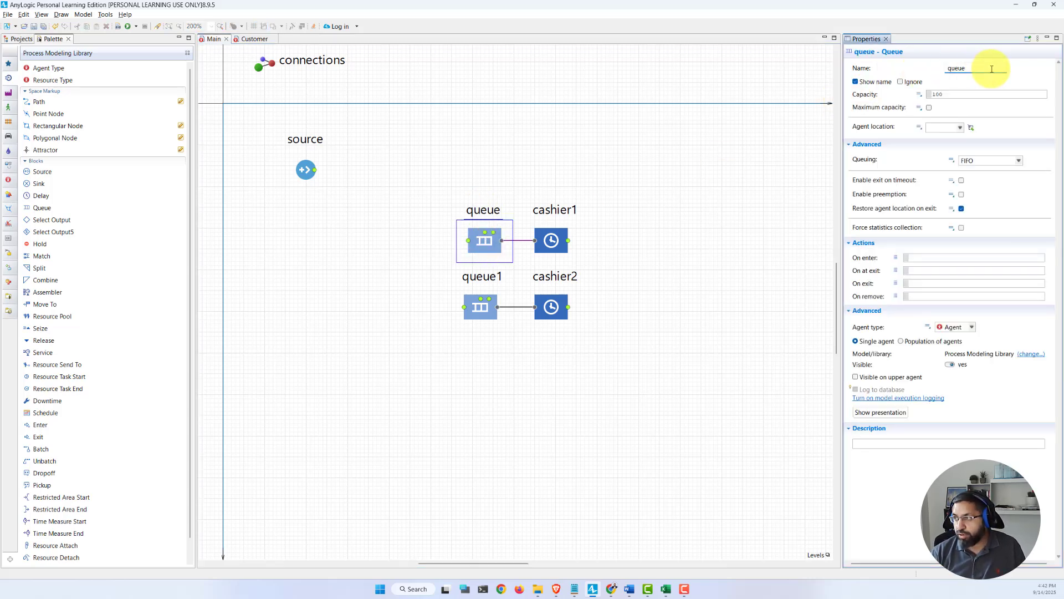
key("alt+Tab")
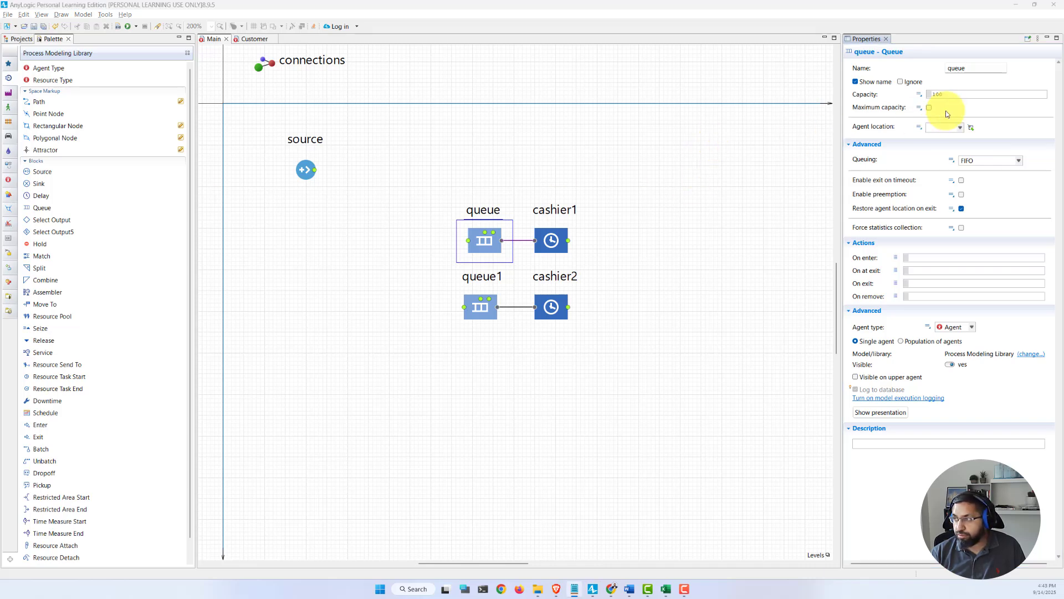
left_click(982, 67)
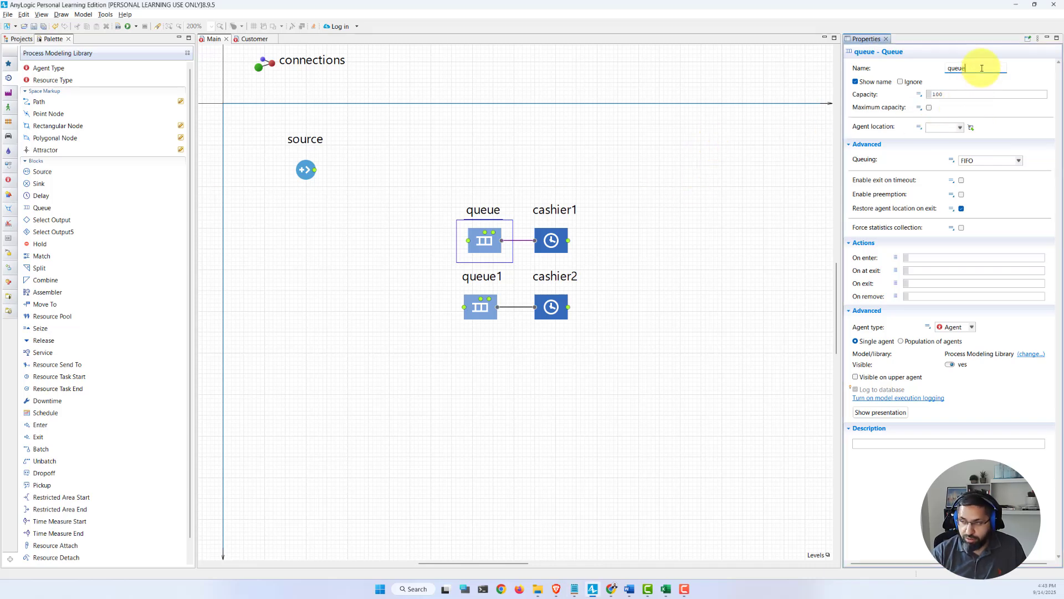
type("1")
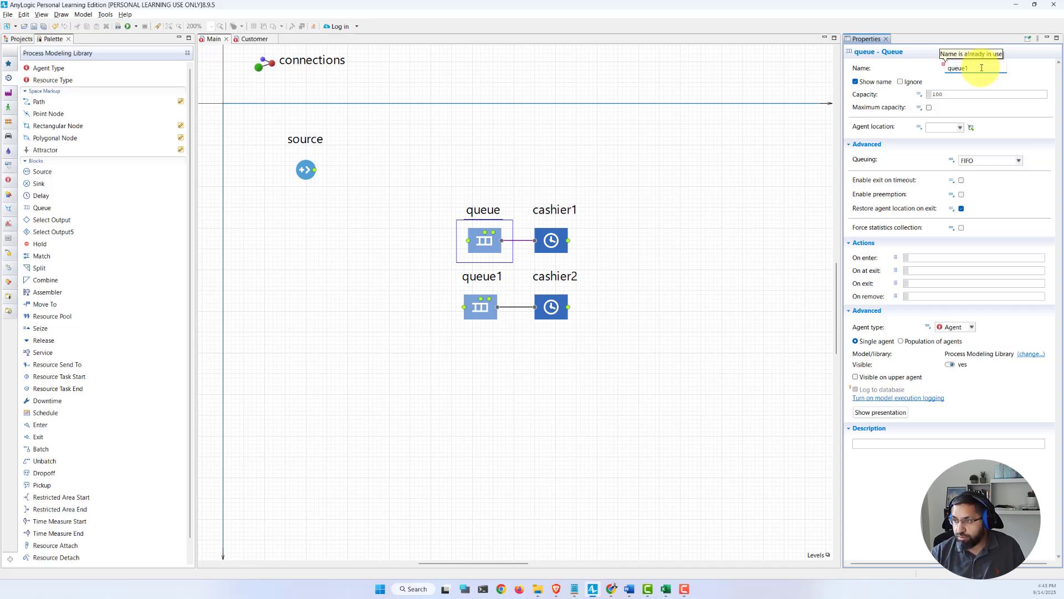
Step: Rename the lower Queue block as queue2 and the upper Queue block as queue1
left_click(476, 304)
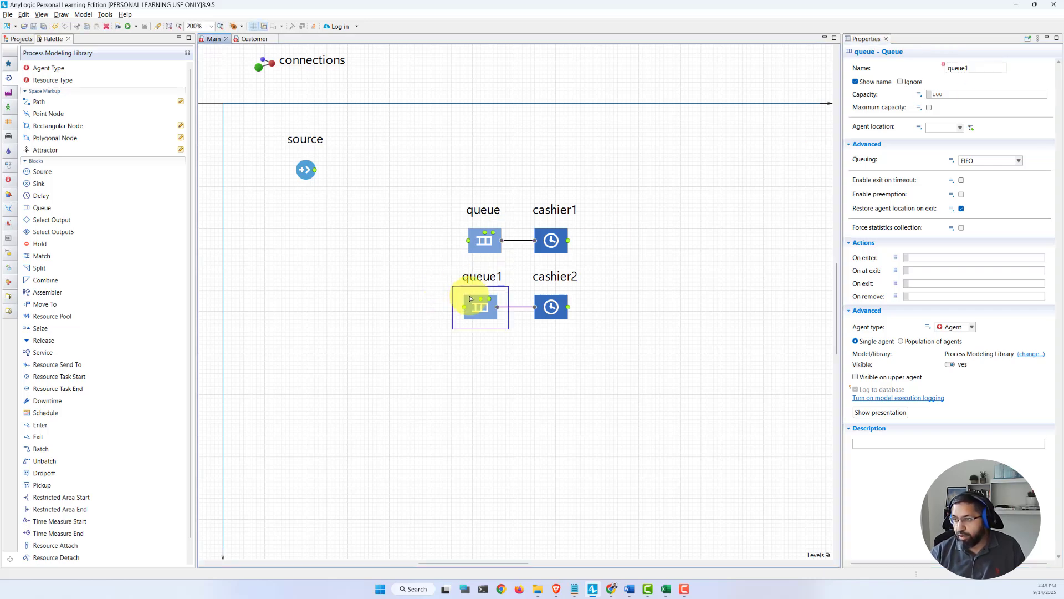
left_click(492, 220)
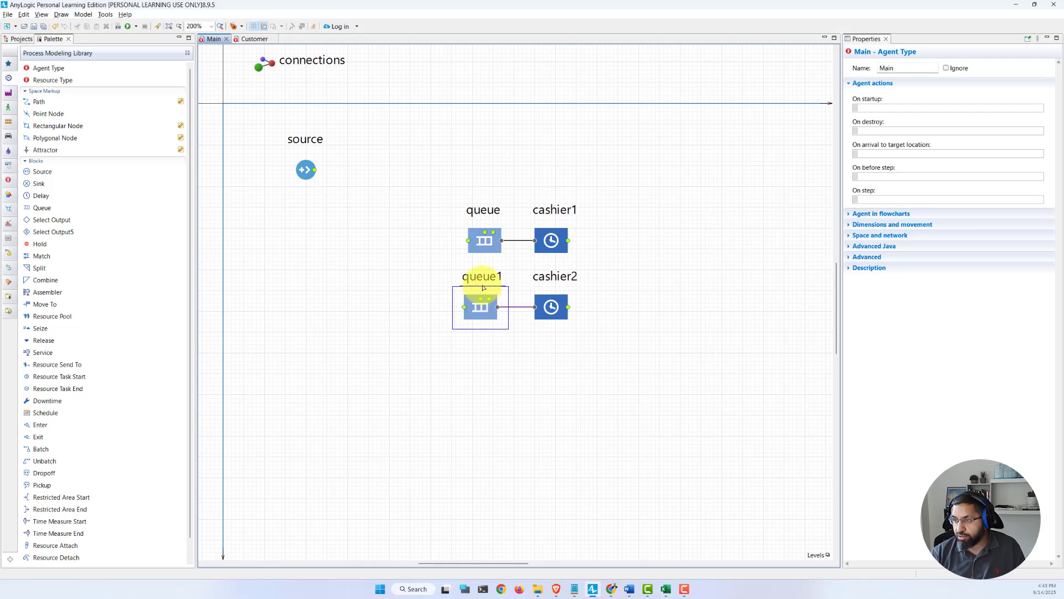
left_click(483, 287)
left_click(999, 65)
double_click(993, 67)
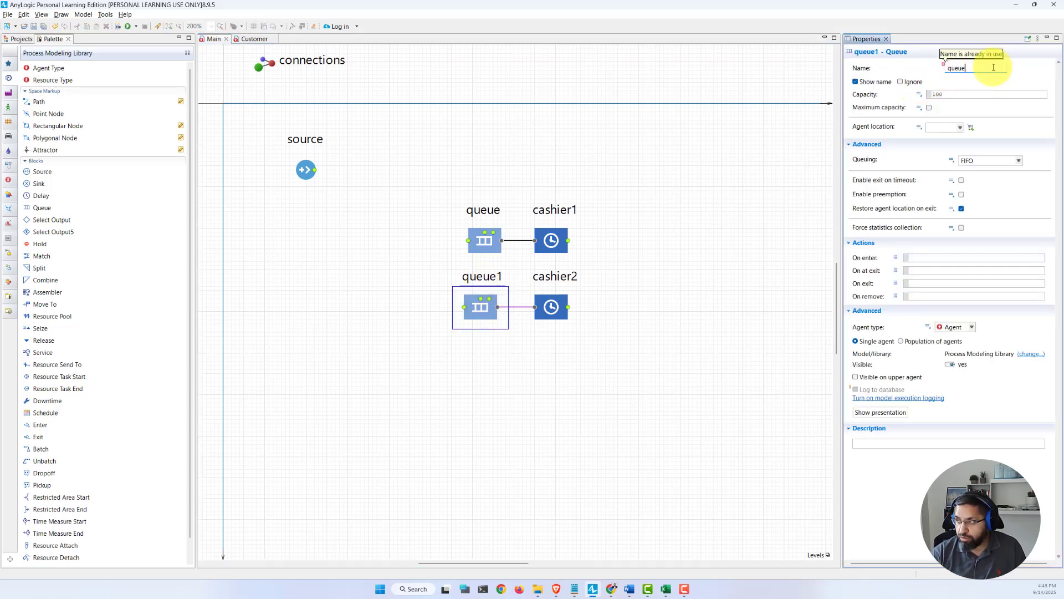
type("queue2")
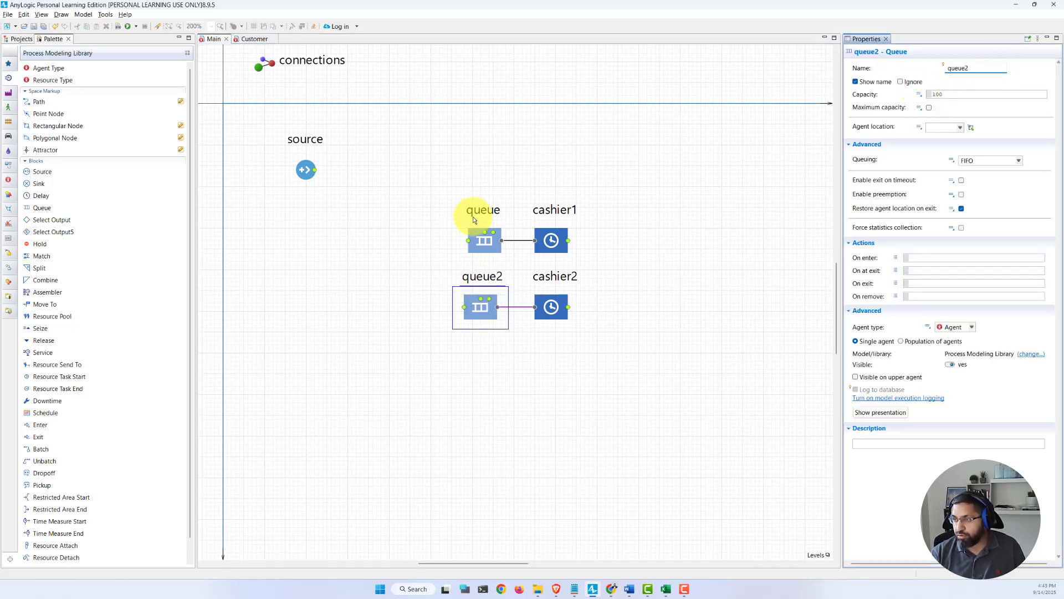
left_click(484, 240)
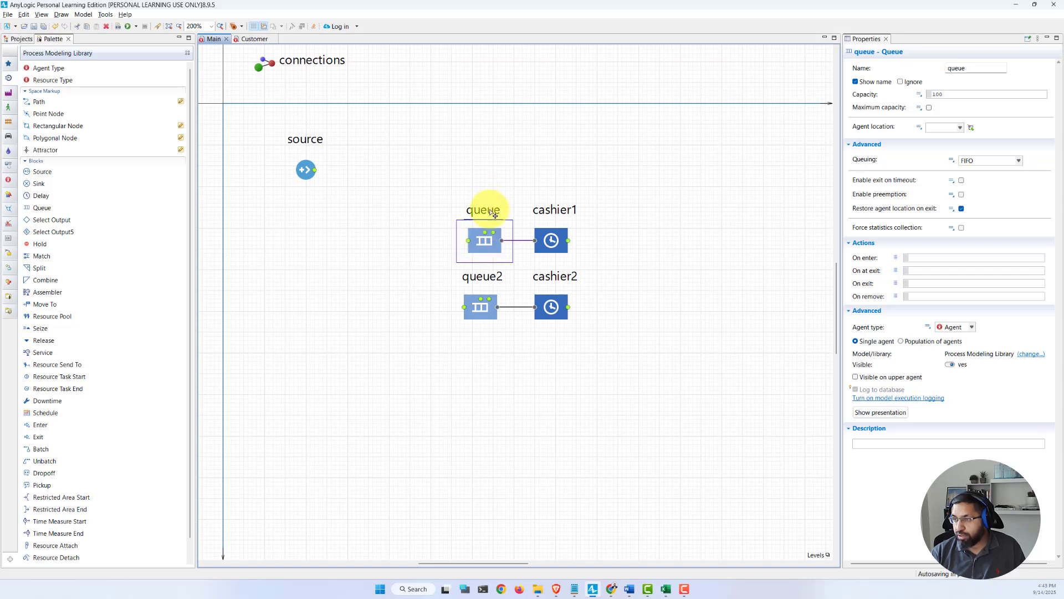
left_click(989, 70)
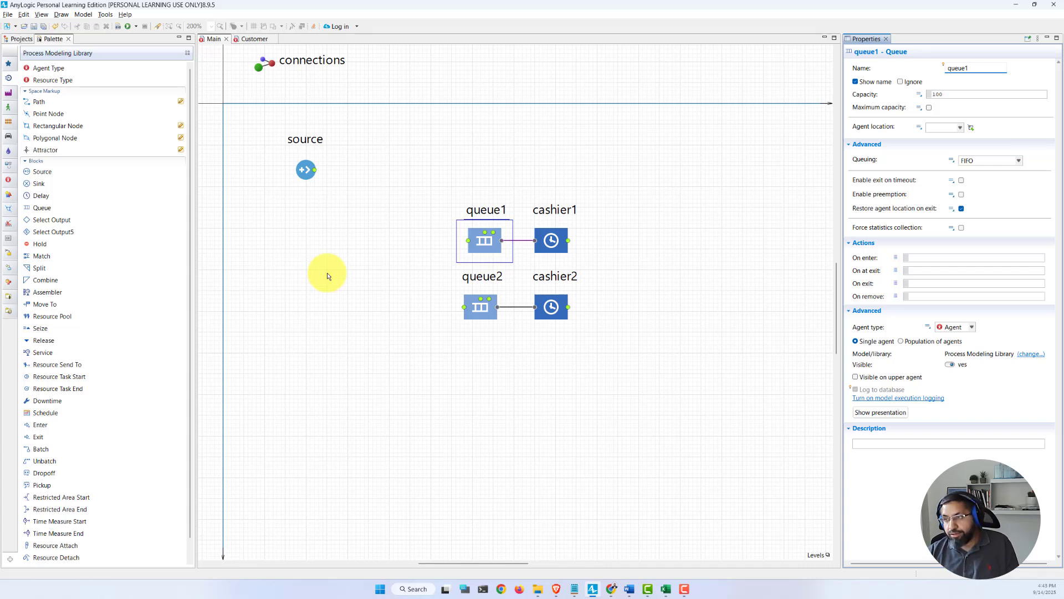
Step: Shift the queue1 block slightly left so it lines up vertically with queue2
left_click(304, 175)
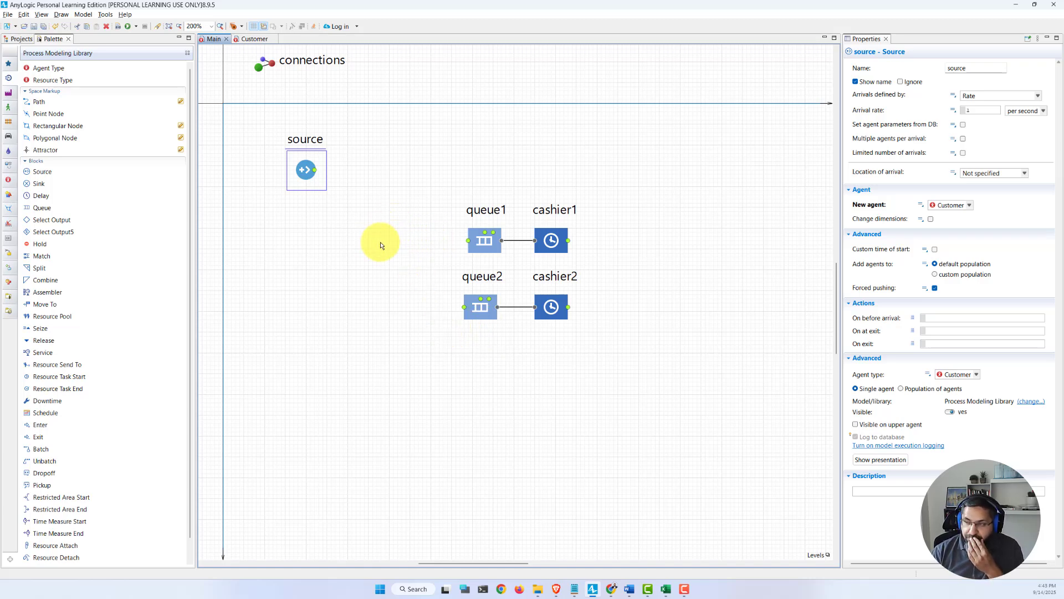
left_click(484, 240)
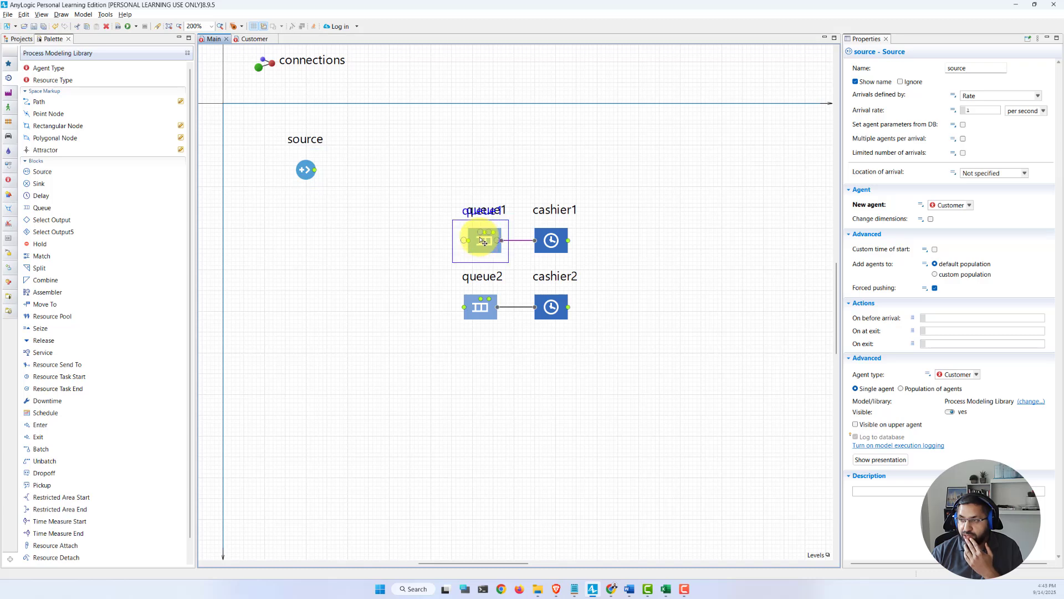
left_click(356, 269)
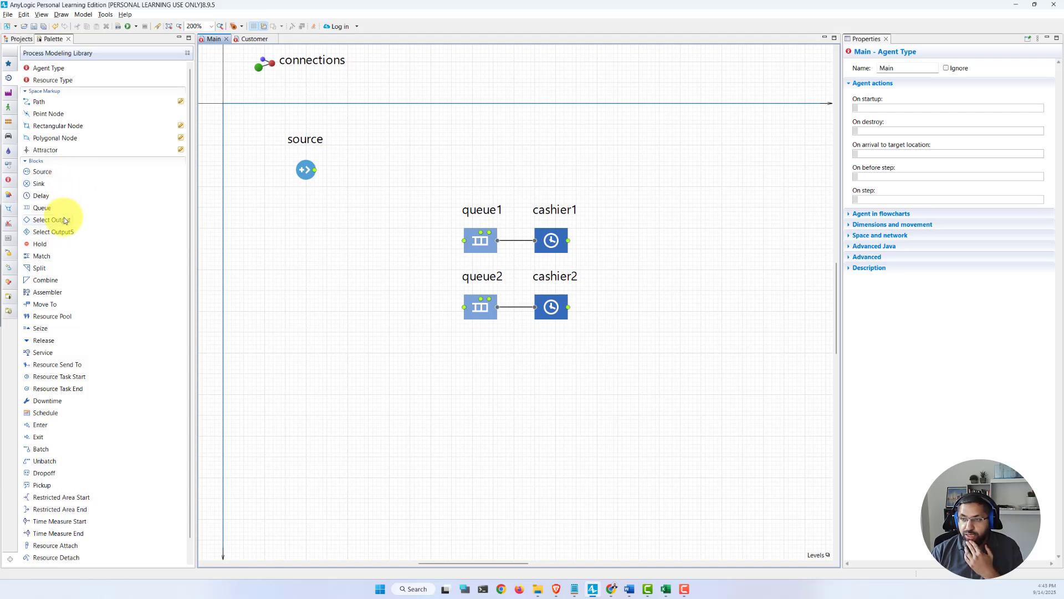
Step: Add a Select Output block before the queues, remove its slanted connector, and place it level with queue1 so they connect straight
left_click_drag(49, 223, 391, 270)
left_click(448, 251)
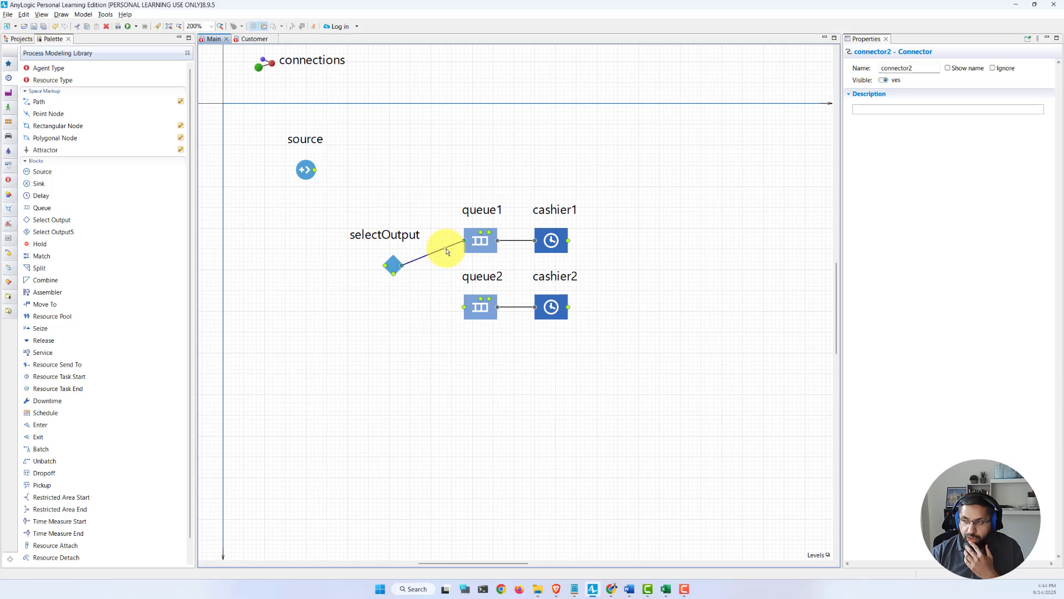
key("Delete")
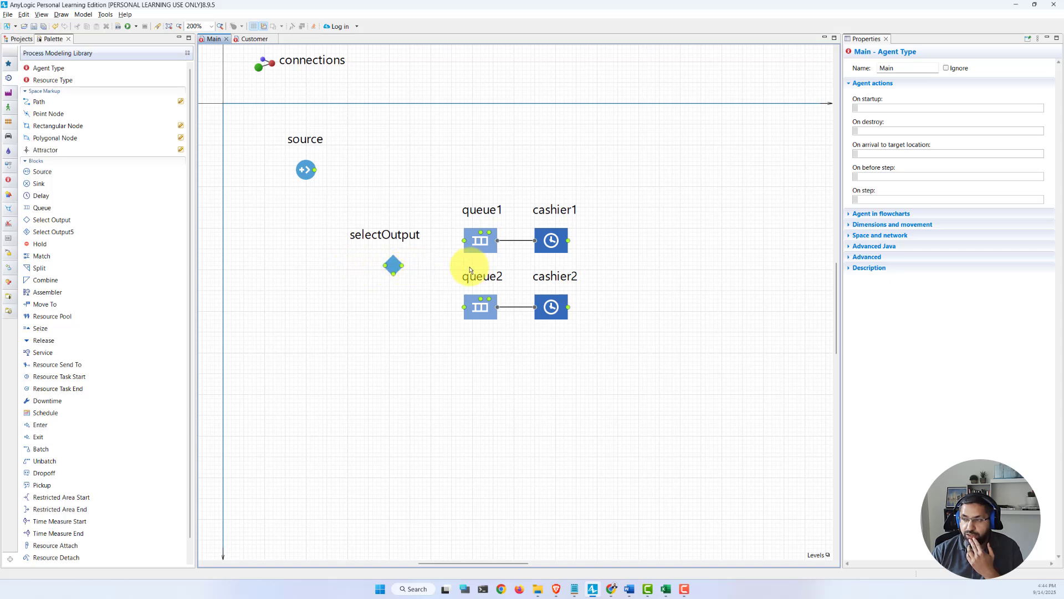
left_click_drag(396, 266, 380, 247)
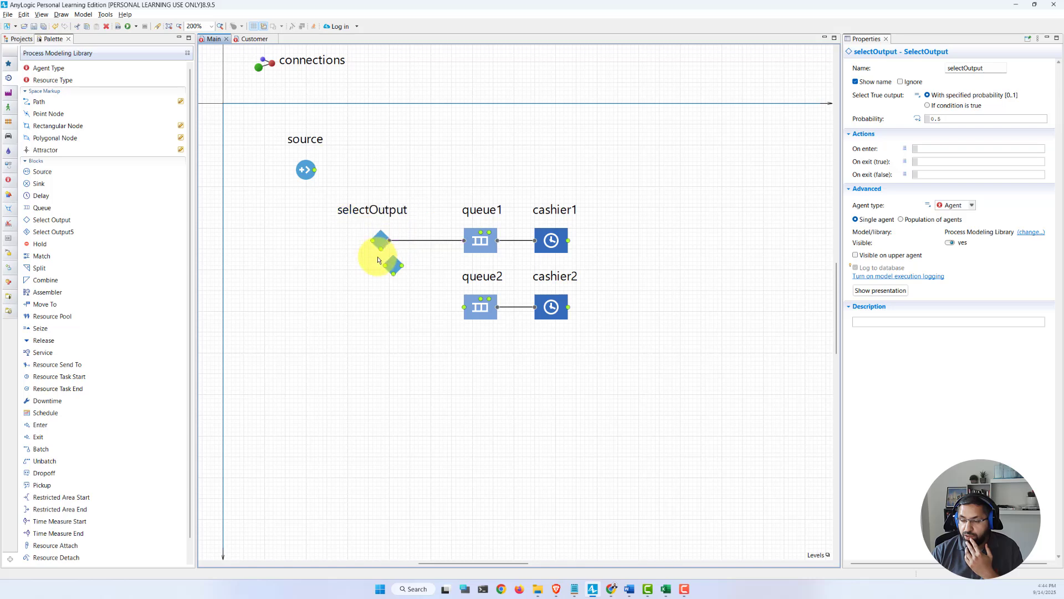
left_click(361, 264)
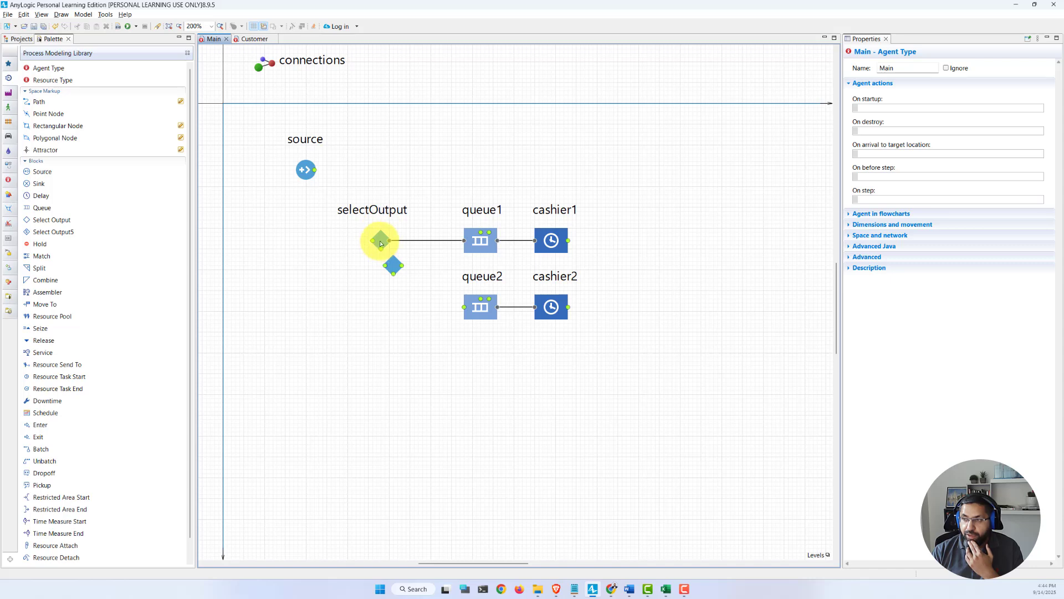
Step: Rename the Select Output block as selectCashier
left_click(381, 244)
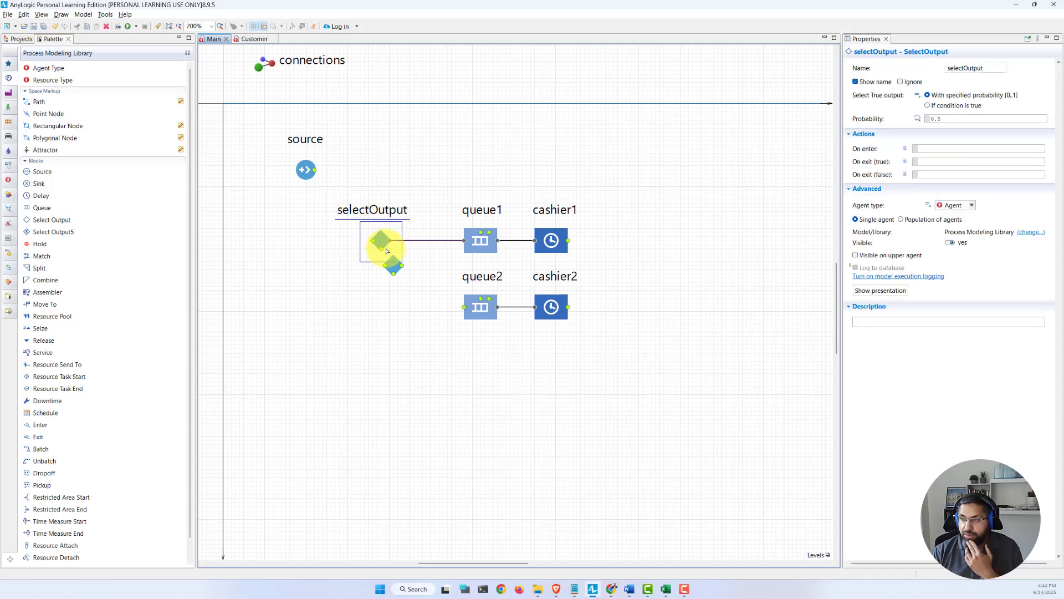
left_click(975, 68)
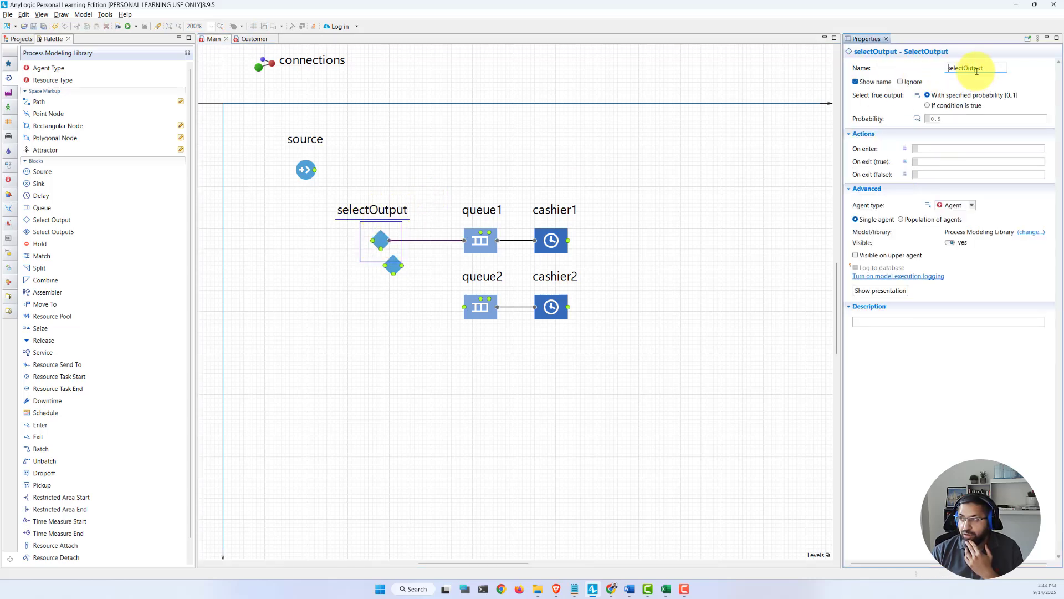
double_click(974, 67)
type("seec")
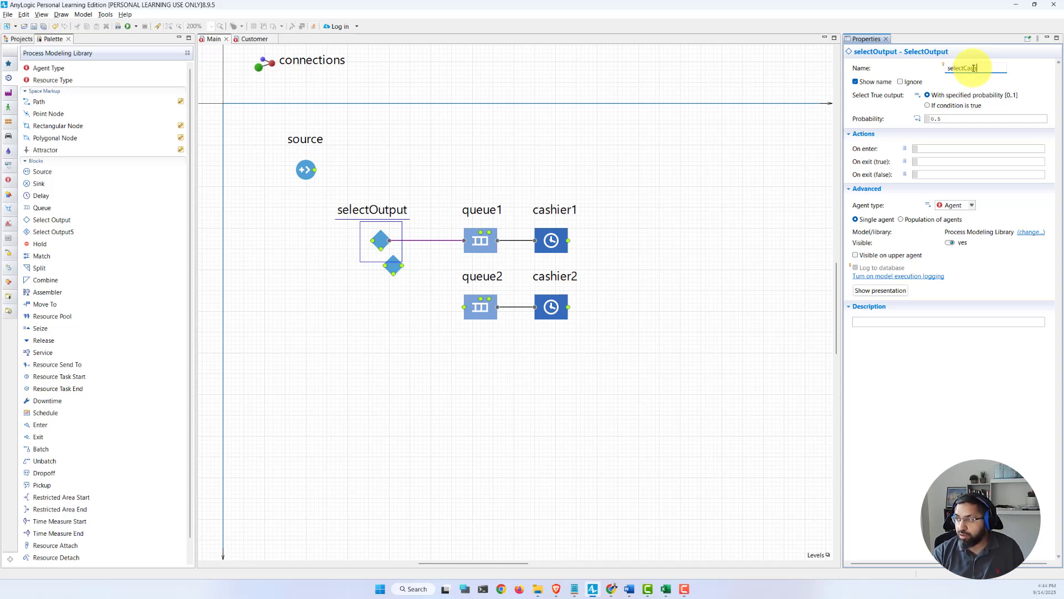
key("Return")
left_click(392, 352)
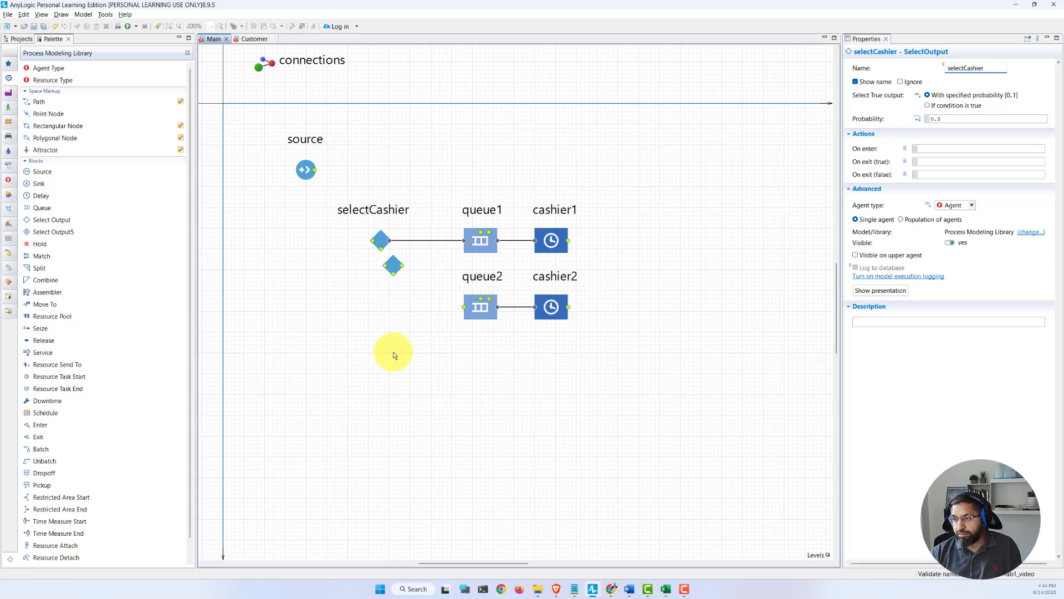
Step: Connect selectCashier's lower output to queue2 with a right-angled connector and move the Source block level with selectCashier so they connect
left_click(403, 263)
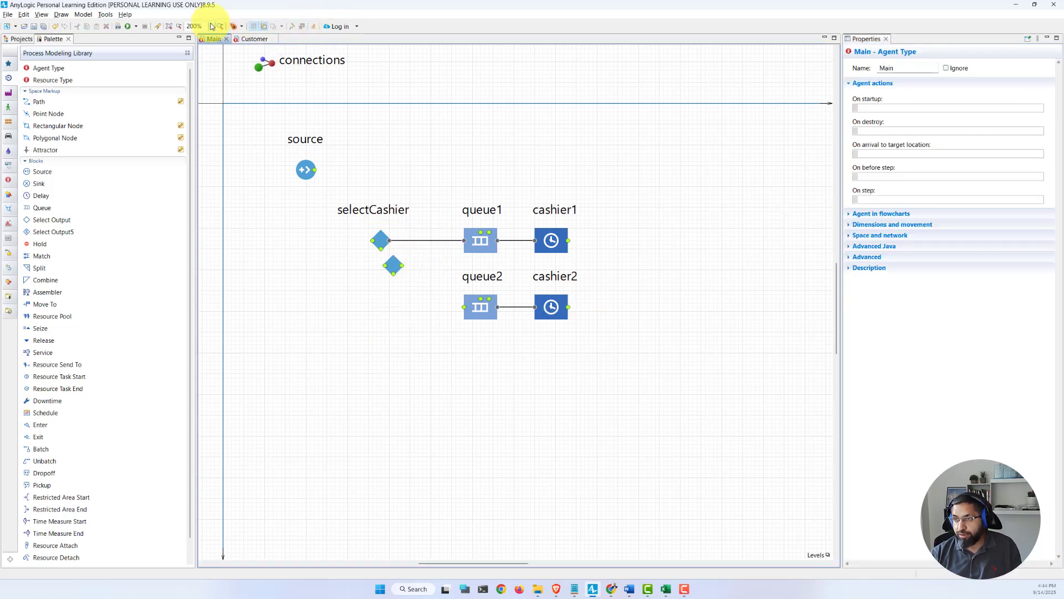
left_click(211, 26)
left_click(206, 96)
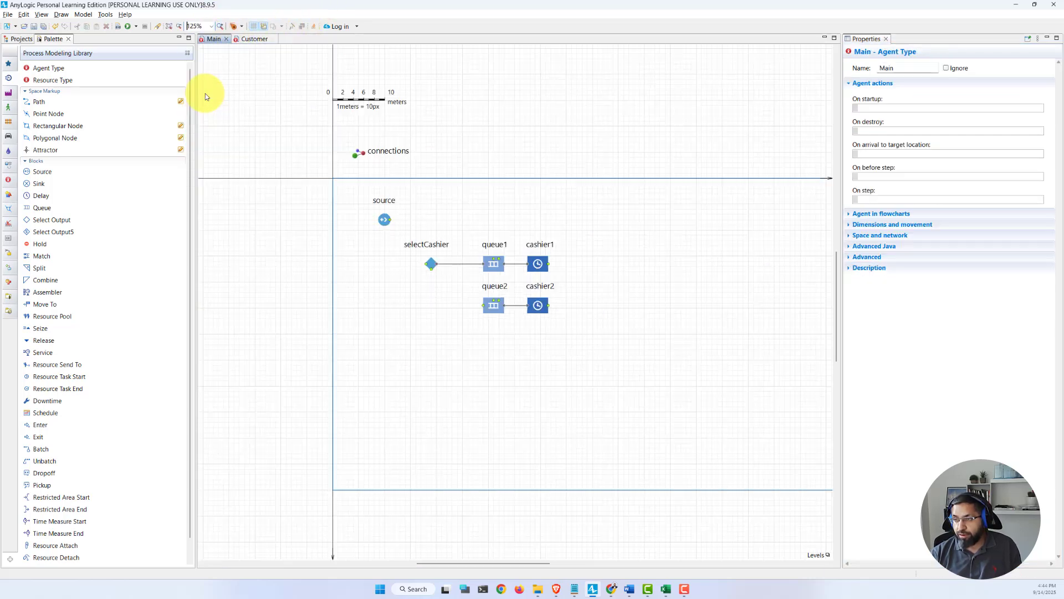
left_click(214, 25)
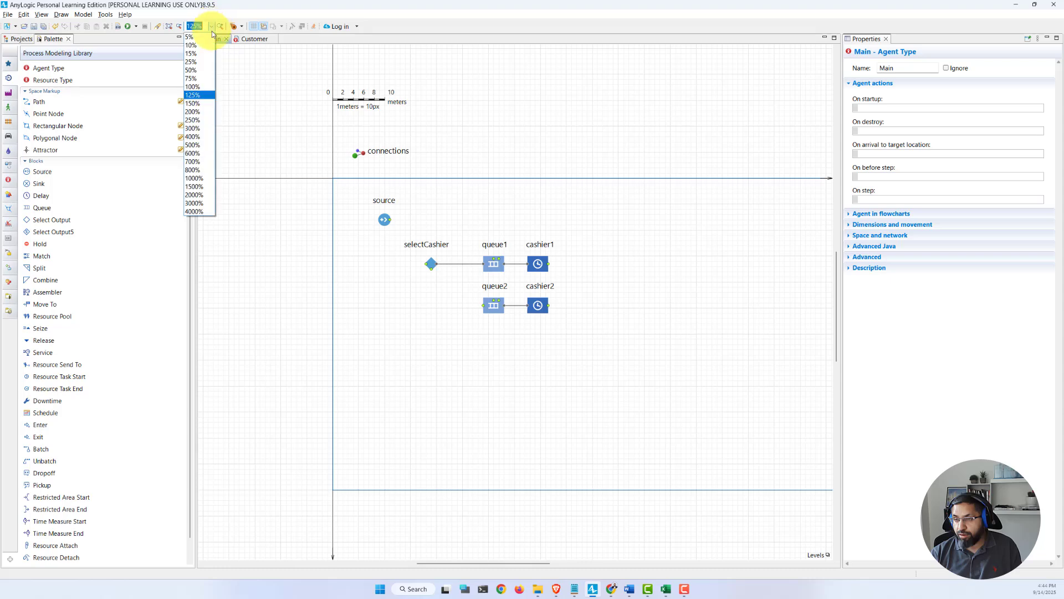
left_click(207, 111)
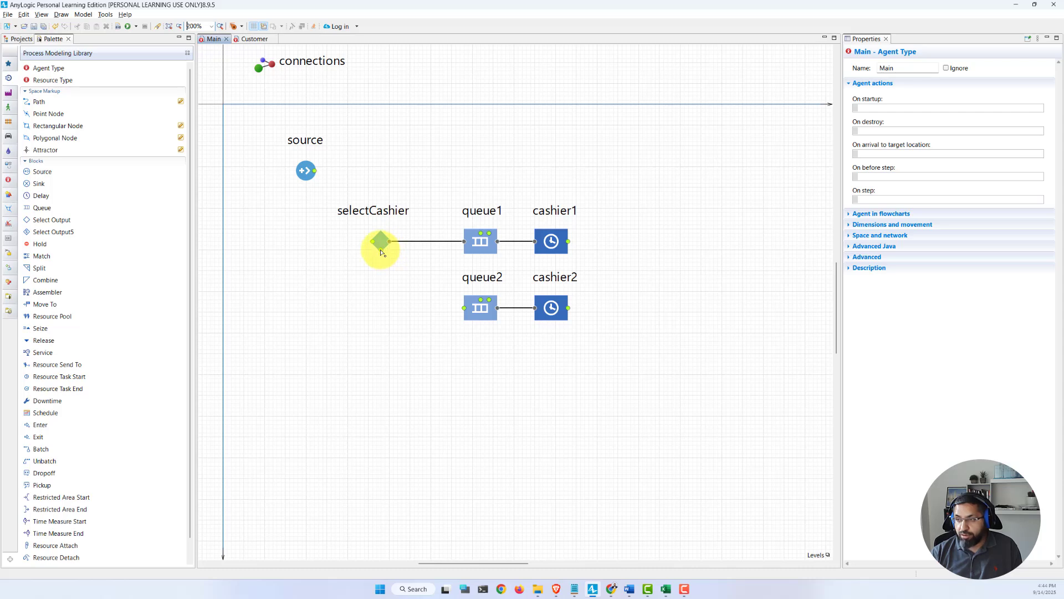
left_click_drag(382, 252, 382, 318)
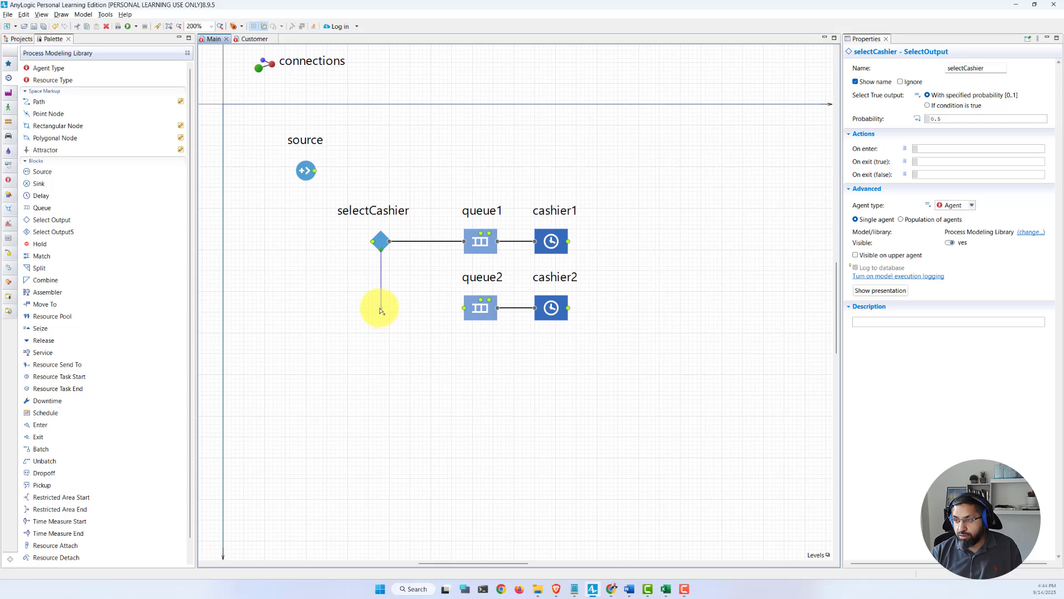
left_click_drag(380, 309, 465, 310)
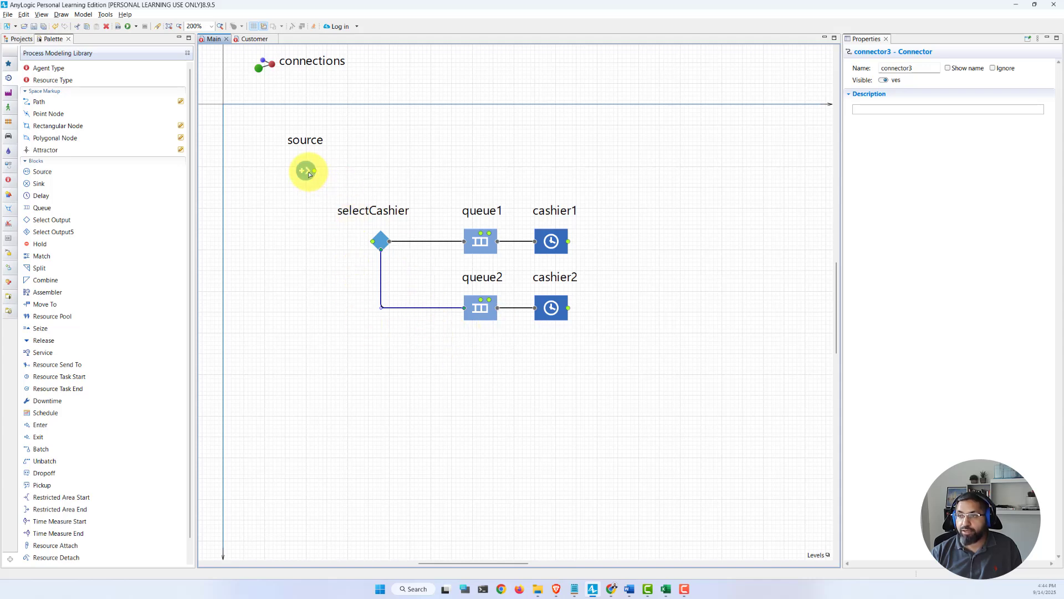
left_click_drag(306, 170, 325, 270)
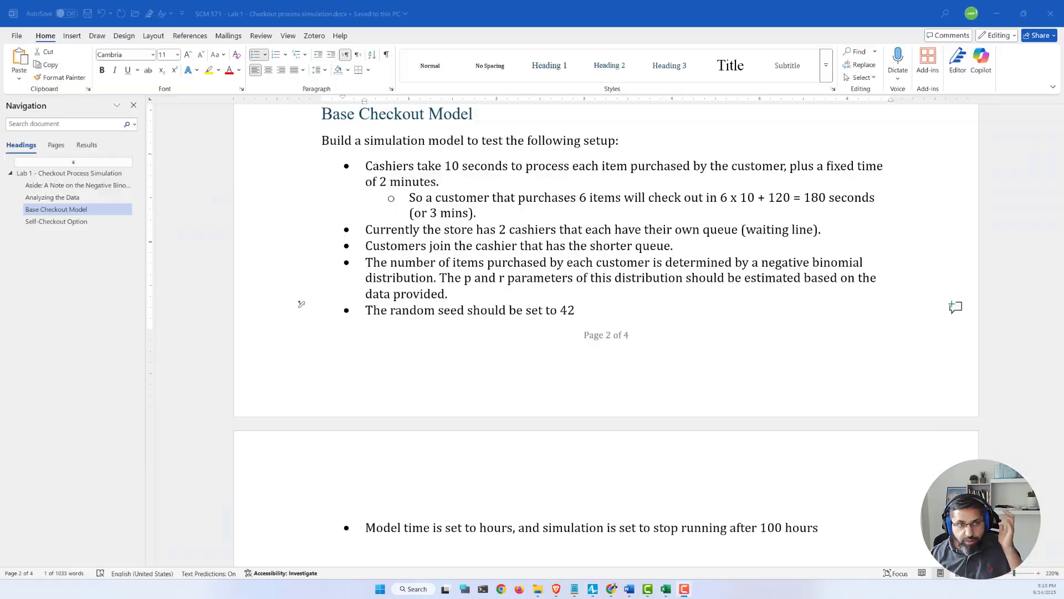
Step: Back in AnyLogic, make selectCashier route by the condition queue1.size() < queue2.size() and mark the condition as stochastic or volatile
left_click(592, 588)
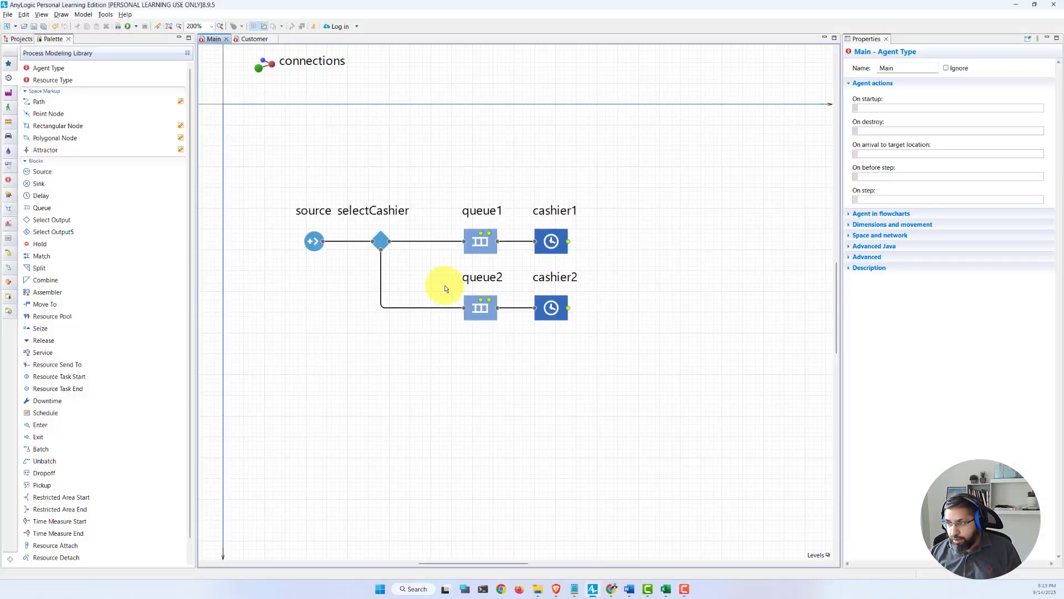
left_click(393, 243)
left_click(382, 243)
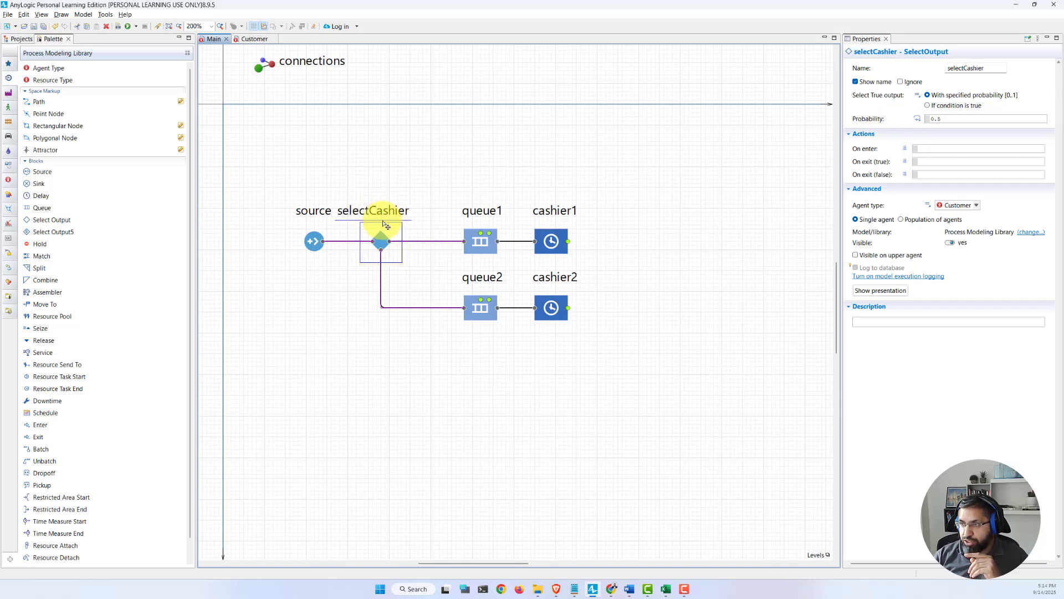
left_click(928, 105)
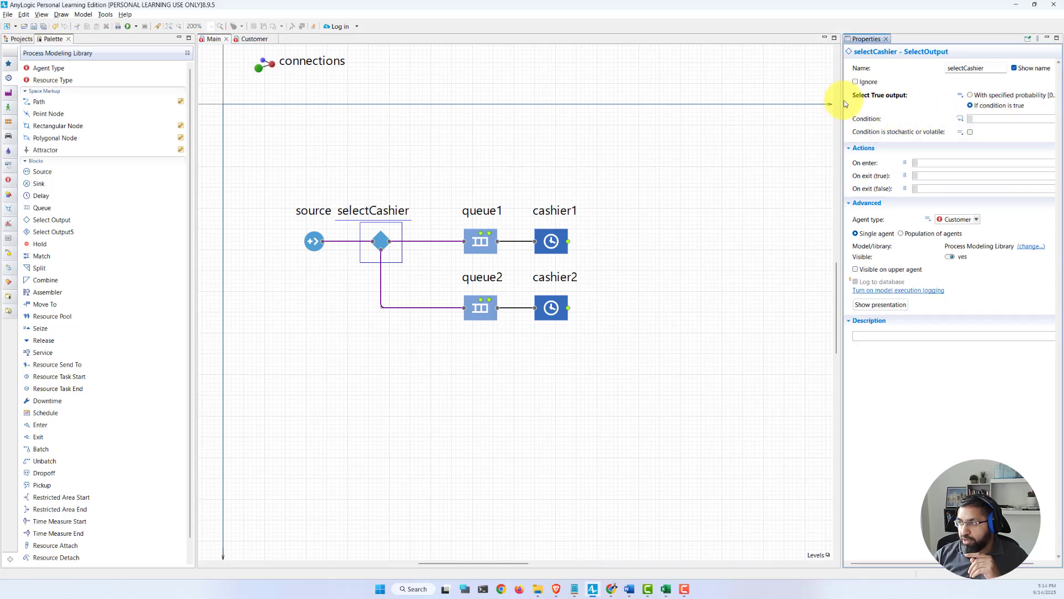
left_click_drag(841, 97, 755, 97)
left_click(895, 107)
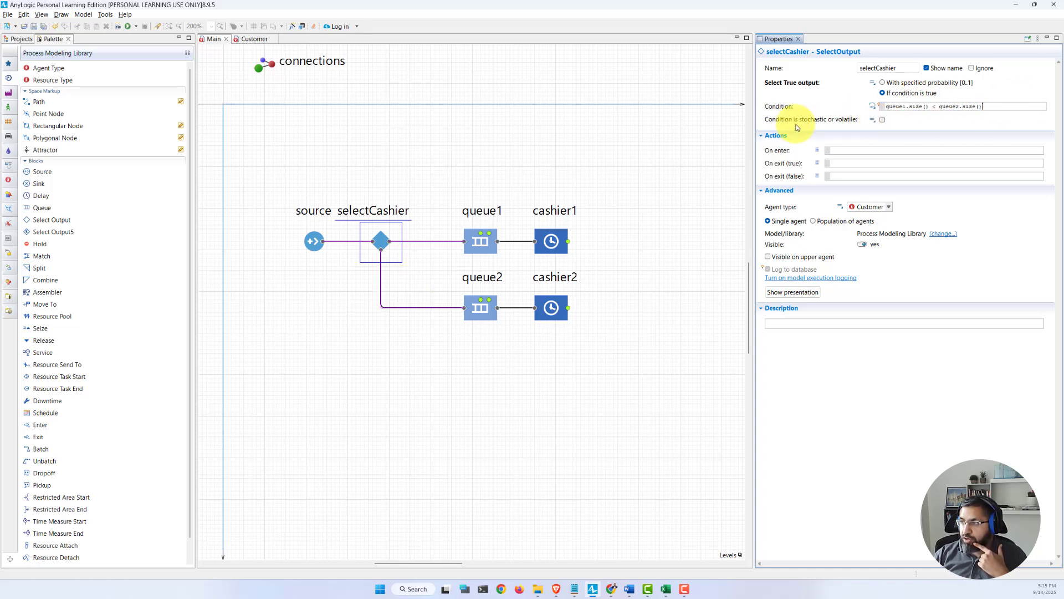
left_click(882, 121)
left_click(882, 121)
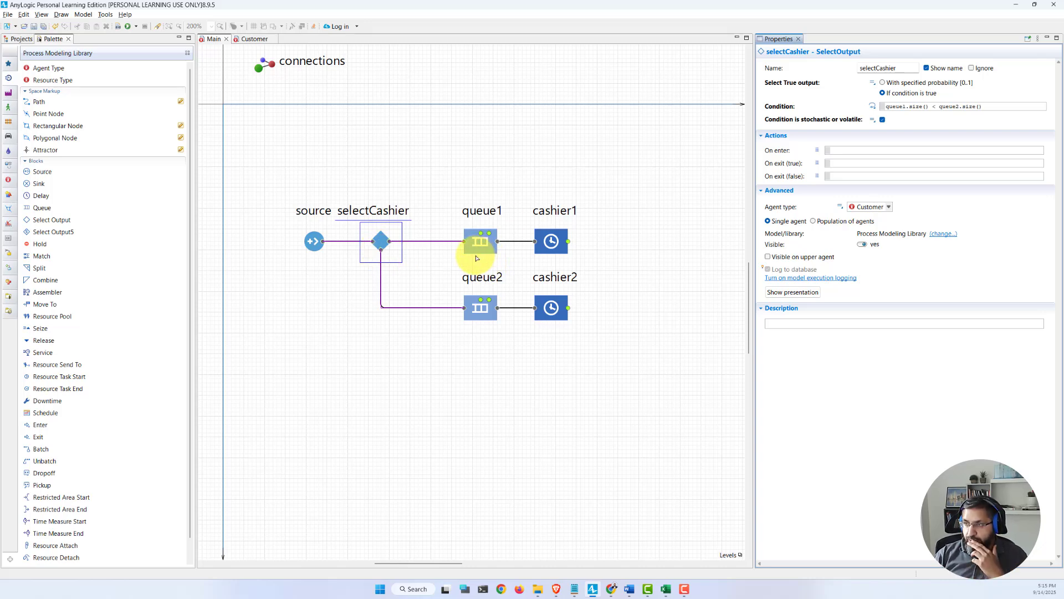
left_click(312, 241)
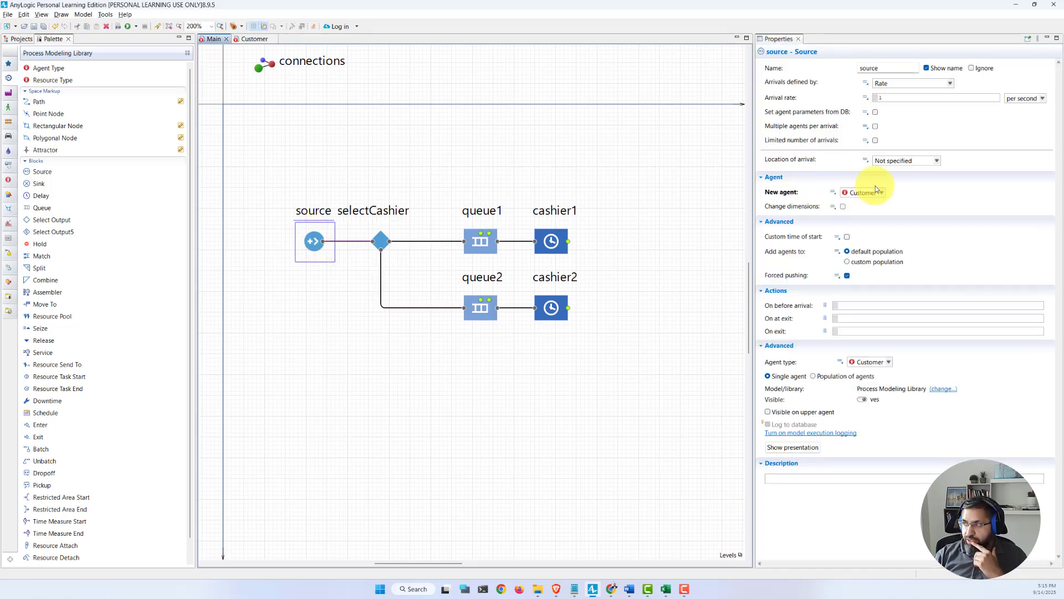
left_click(381, 240)
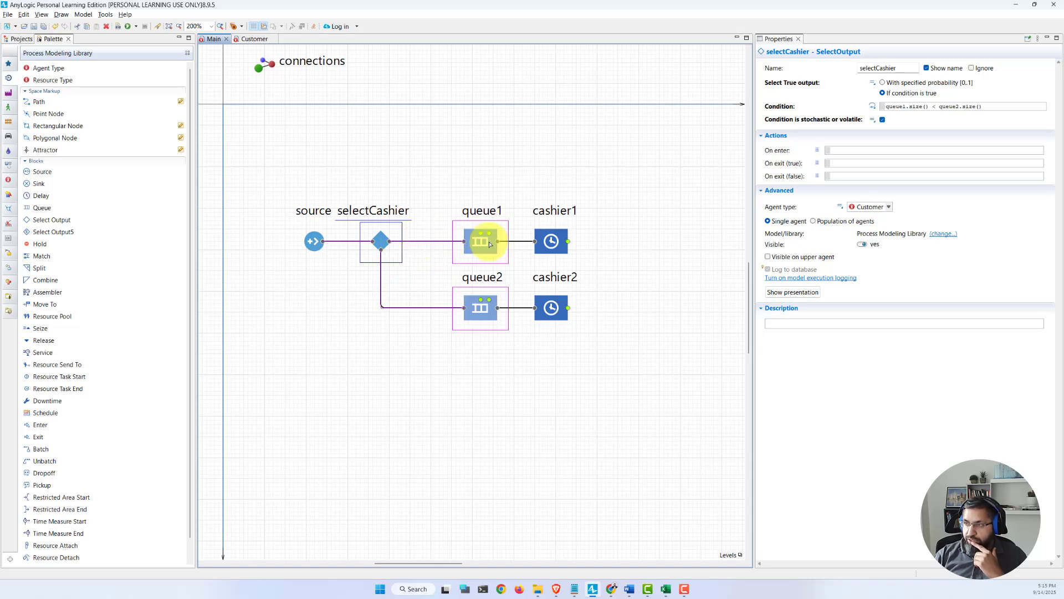
left_click(550, 243)
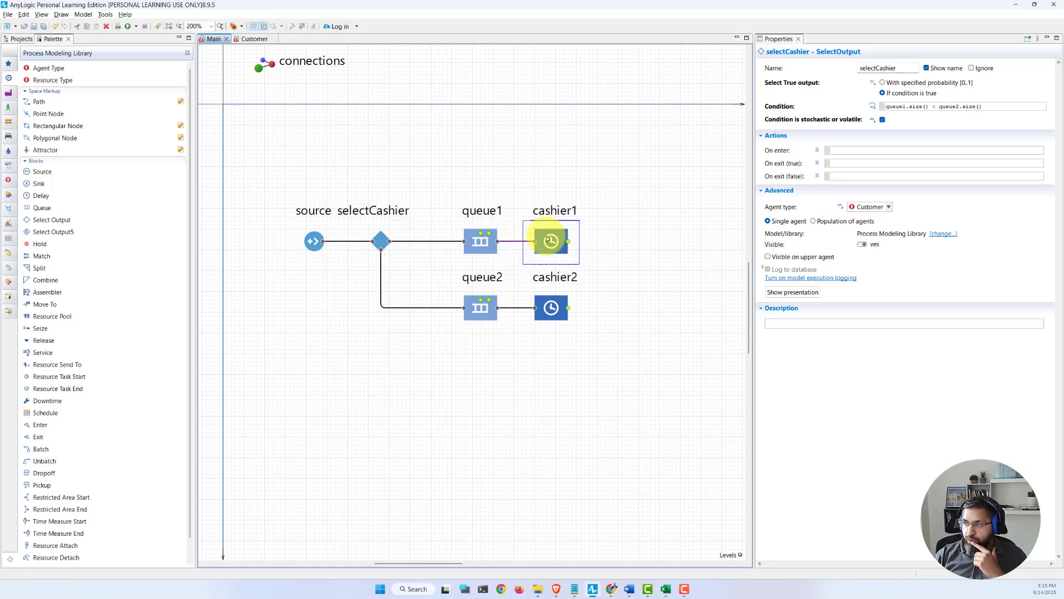
left_click(558, 304)
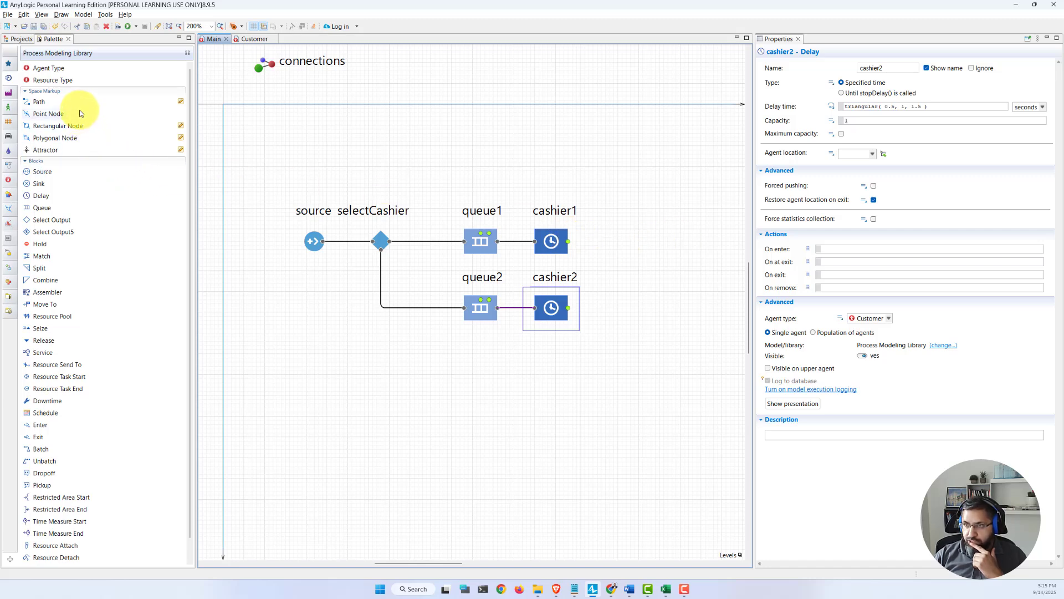
Step: Add a Sink block after the cashiers, in line with cashier1, and connect both cashier1 and cashier2 to it
left_click_drag(38, 183, 694, 247)
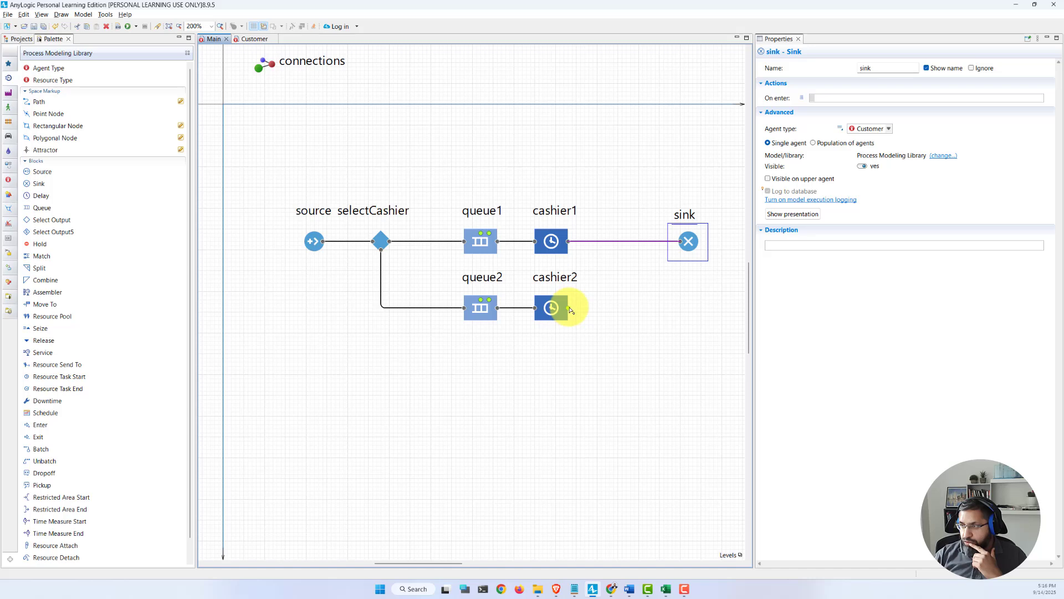
mouse_move(570, 309)
left_mouse_down()
mouse_move(637, 310)
mouse_move(646, 243)
mouse_move(688, 240)
left_mouse_up()
left_click(631, 228)
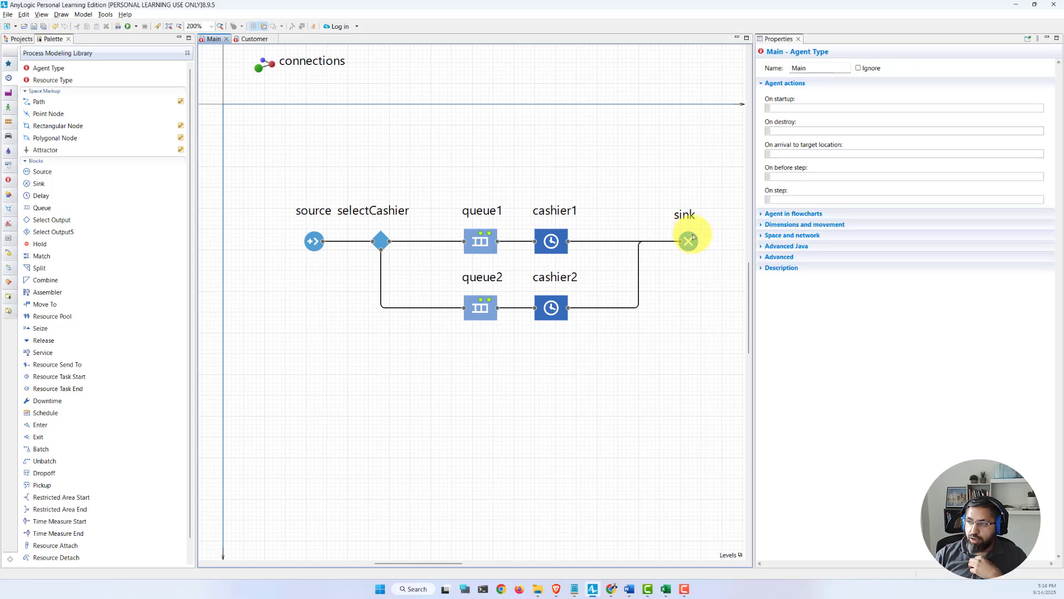
left_click(692, 238)
left_click(437, 169)
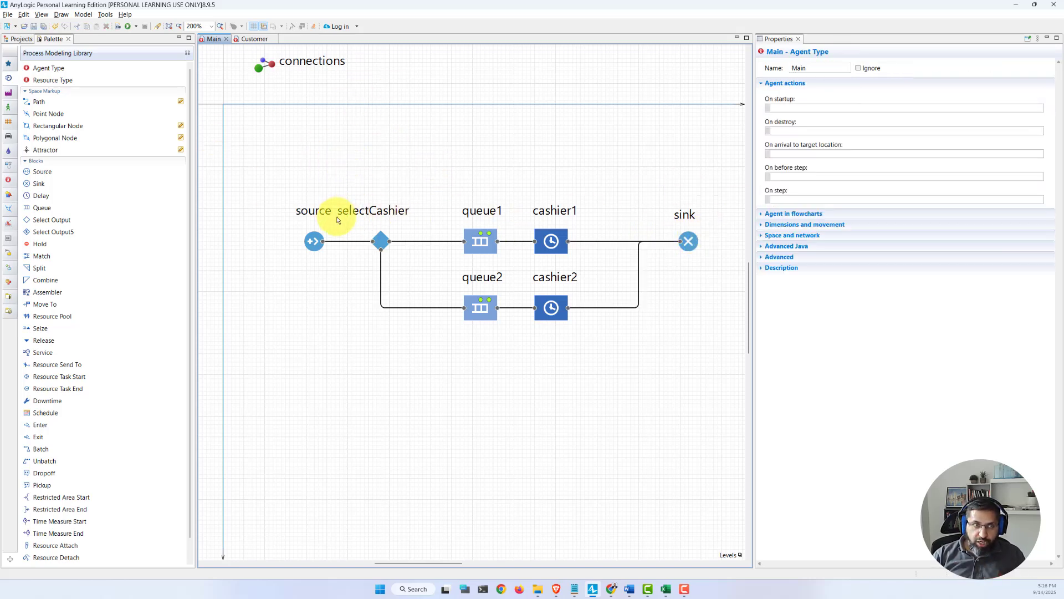
Step: Review the delay time settings and units of cashier1 and cashier2, and run the simulation with them
left_click(552, 239)
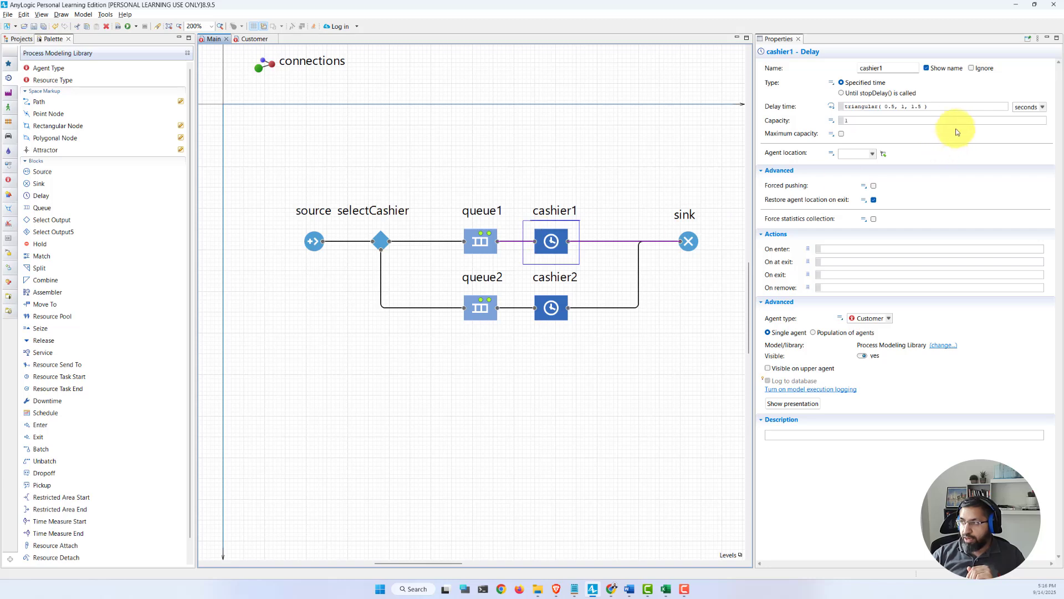
left_click_drag(944, 107, 797, 106)
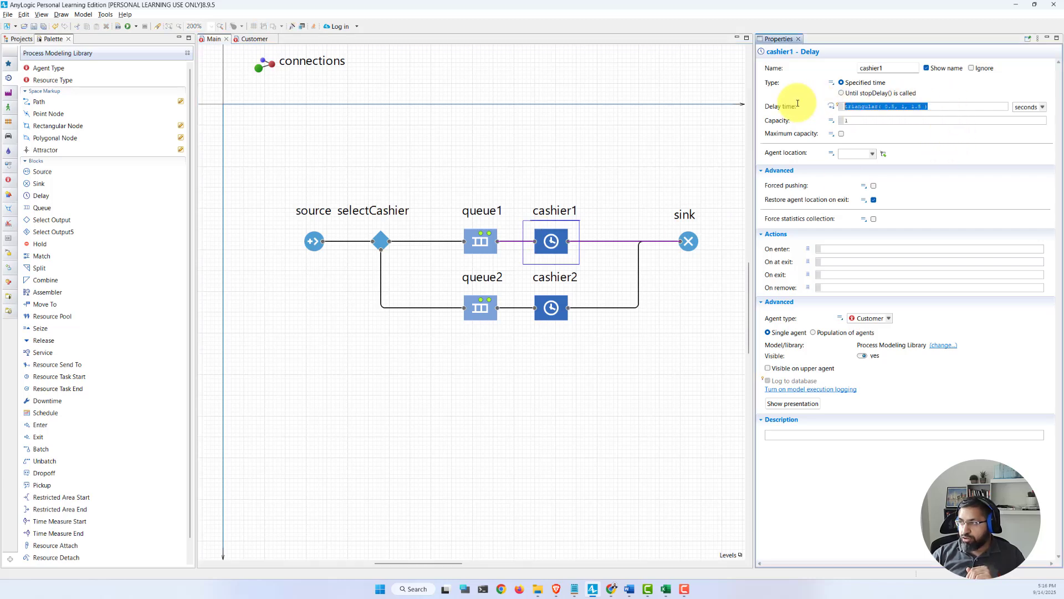
left_click(1044, 107)
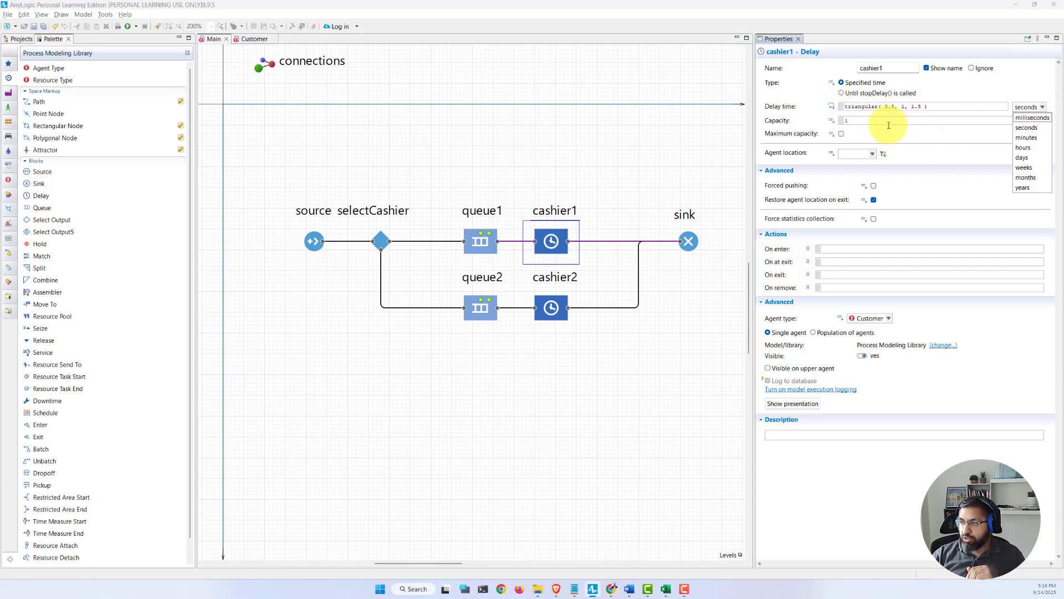
left_click(551, 308)
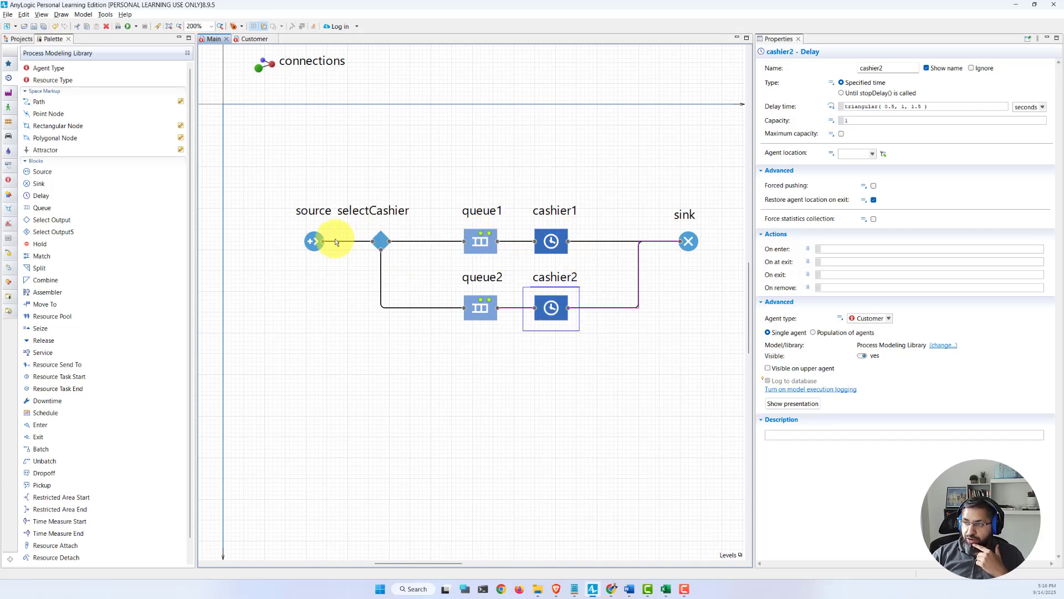
left_click(127, 26)
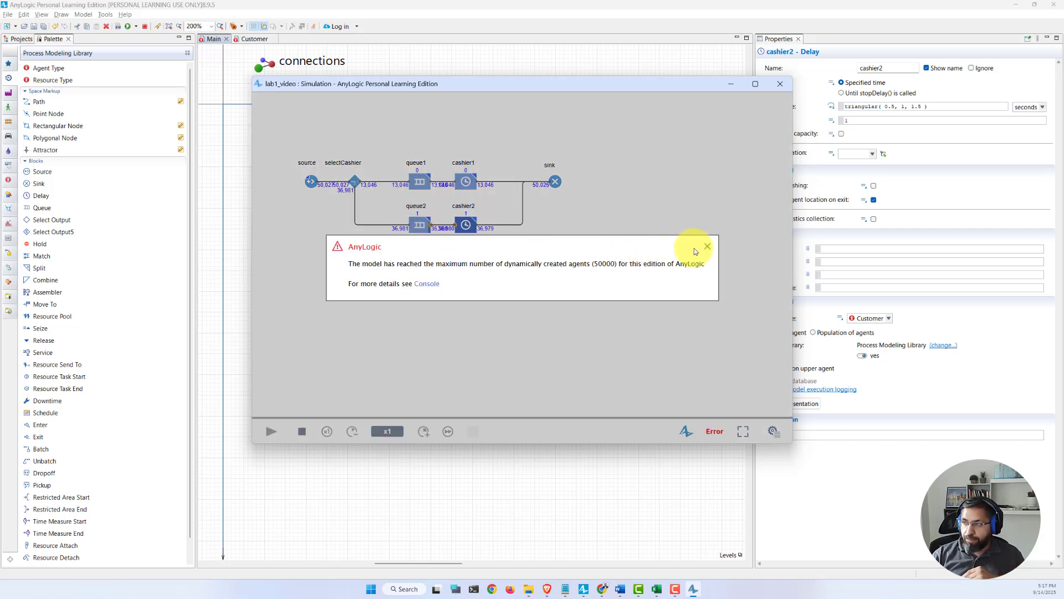
Step: Dismiss the simulation error, close the simulation window and open selectCashier's routing condition for editing
left_click(707, 246)
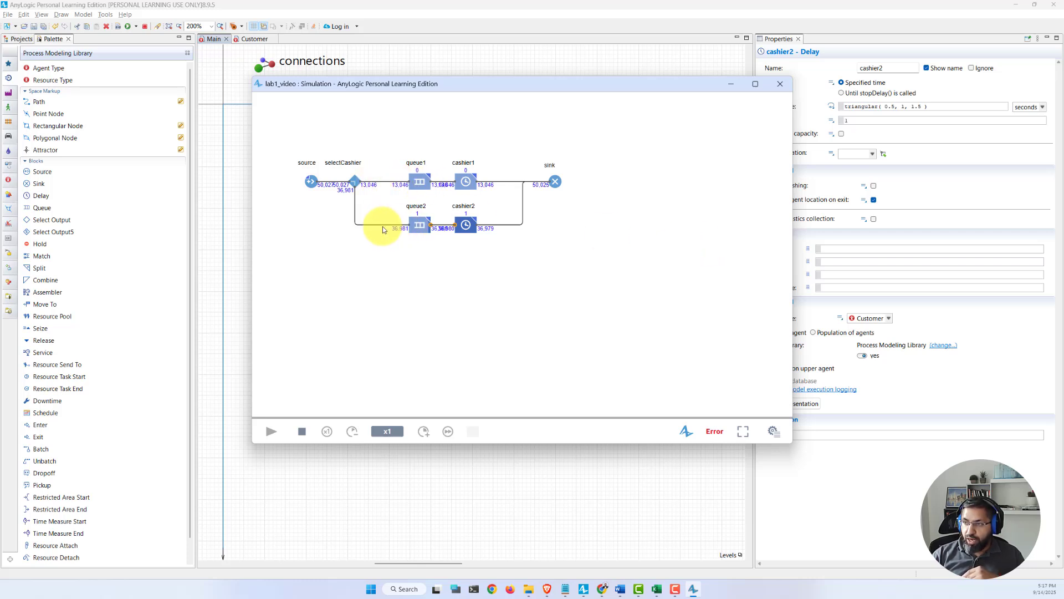
left_click(779, 85)
left_click(381, 240)
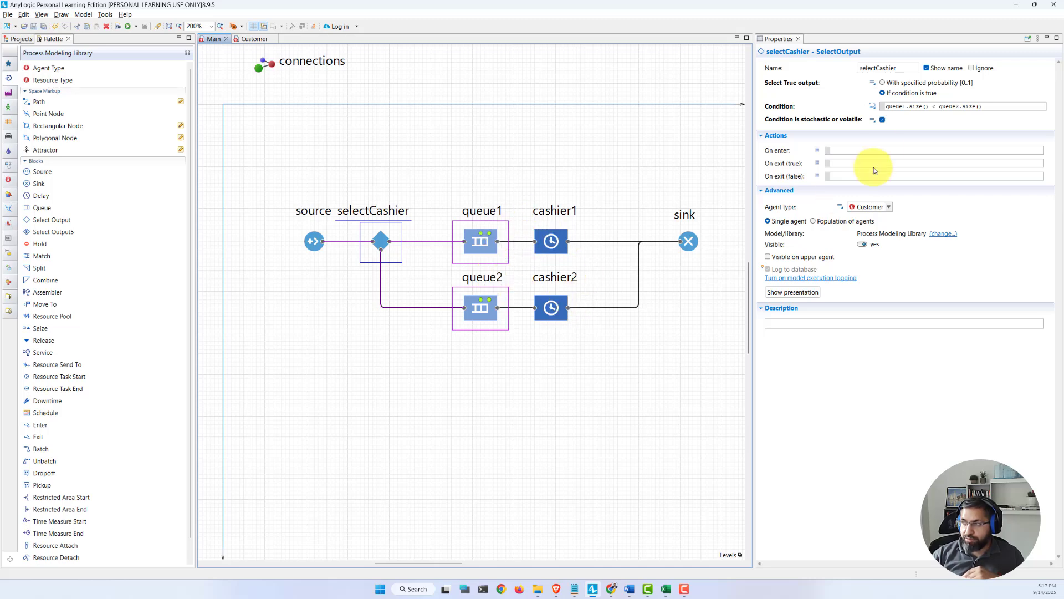
left_click(947, 106)
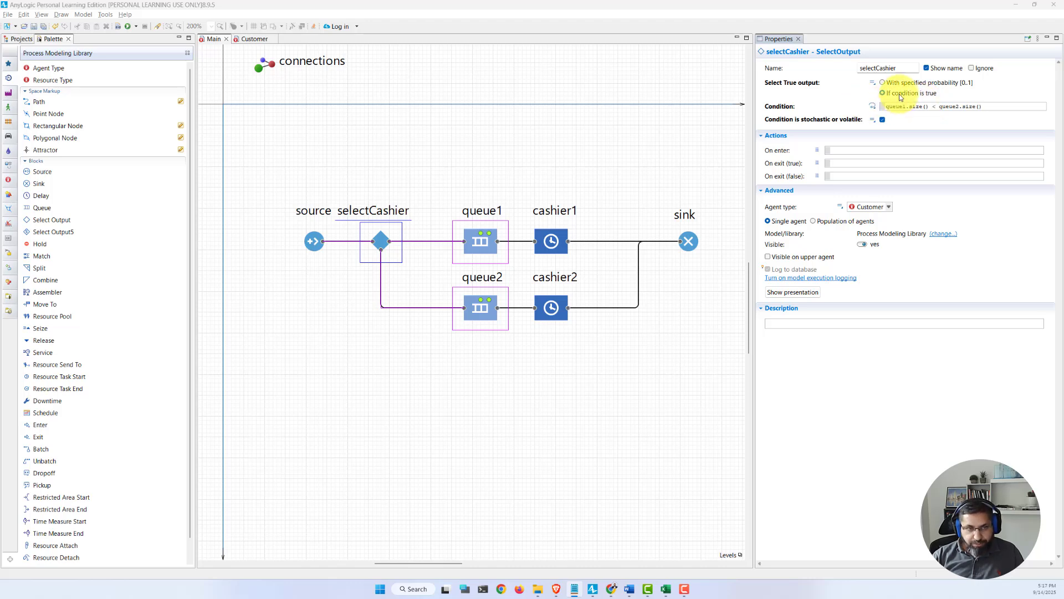
Step: Set selectCashier's condition to queue1.size() == queue2.size() ? uniform() < 0.5: queue1.size() < queue2.size() and check the full expression
left_click(889, 106)
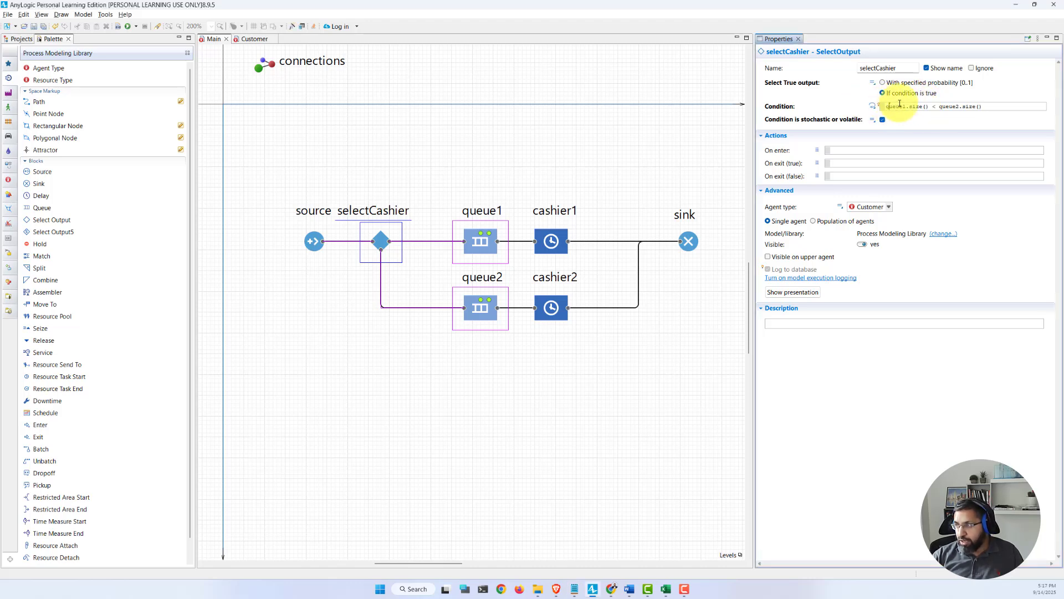
key("Left")
type("queue")
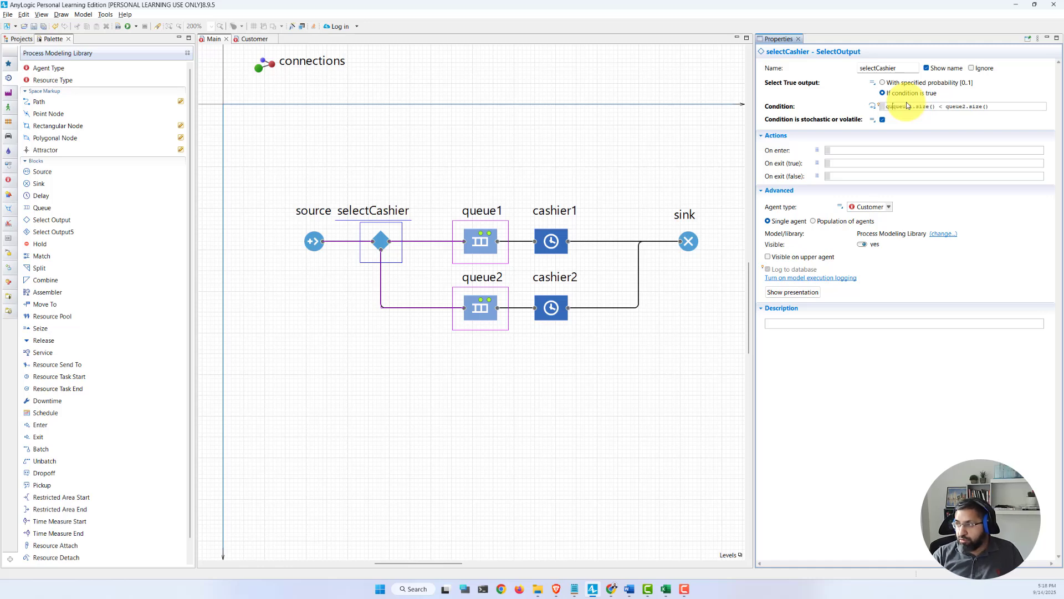
type("1.size")
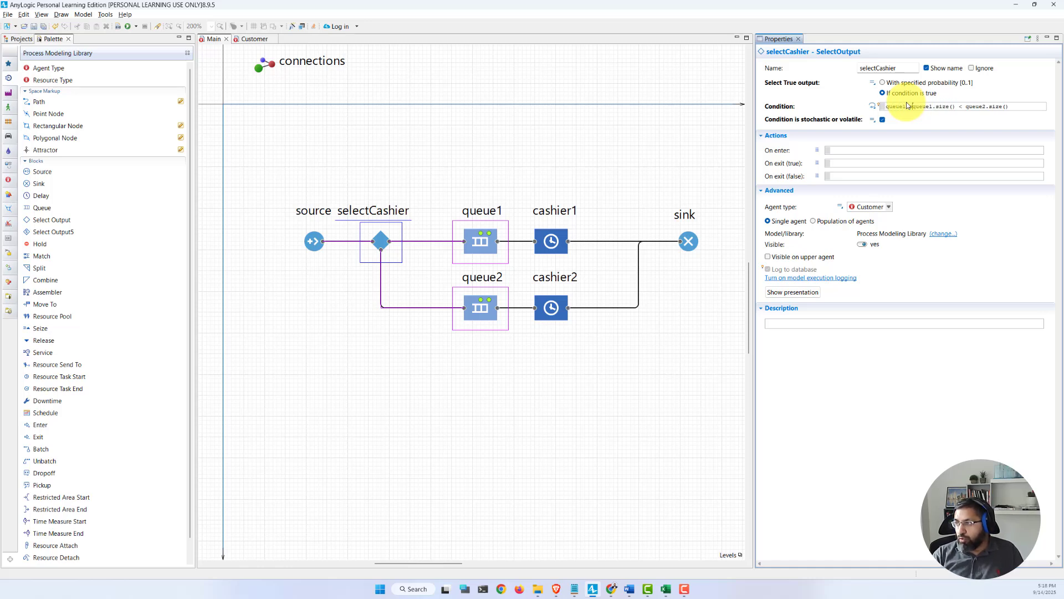
type("() == qu")
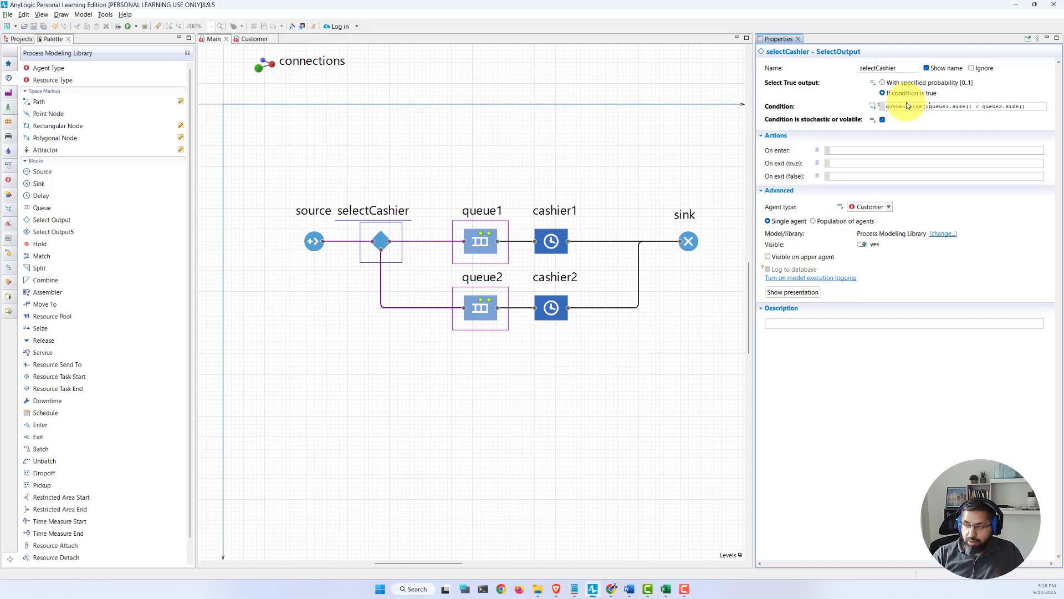
type("eue2.si")
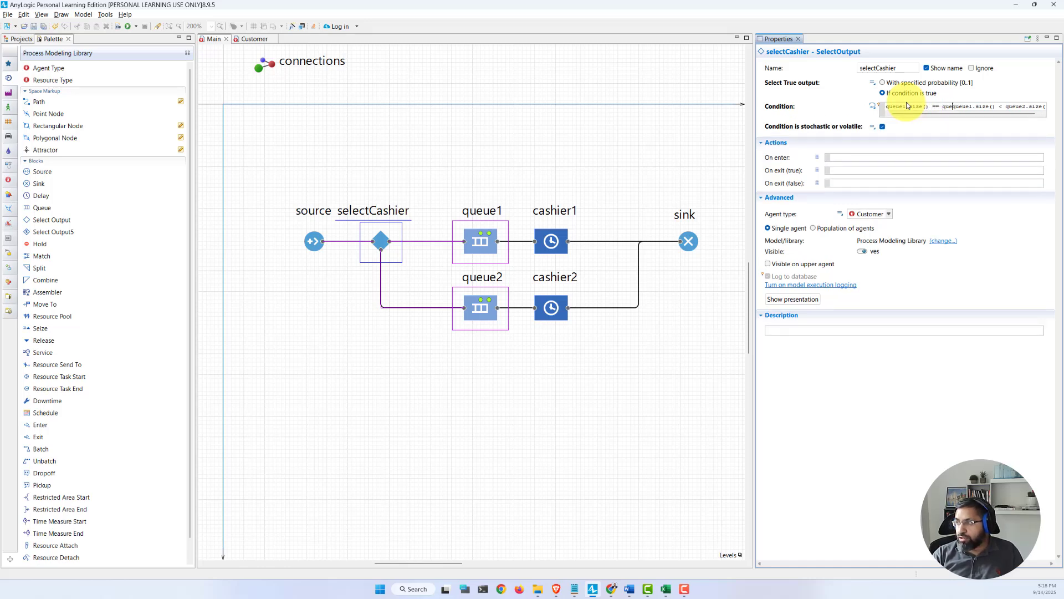
type("ze() ?")
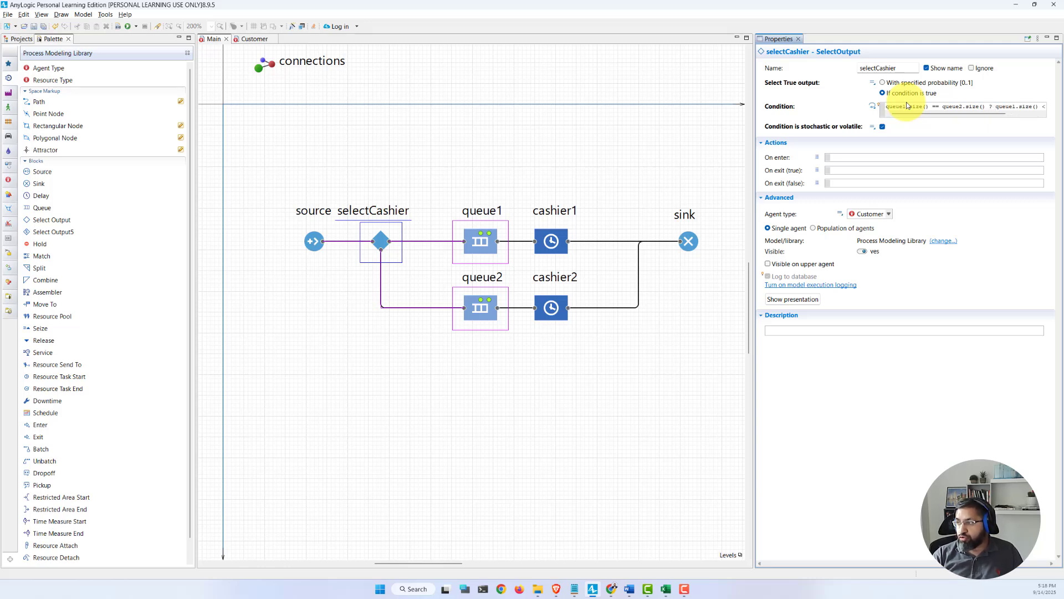
type(" uniform")
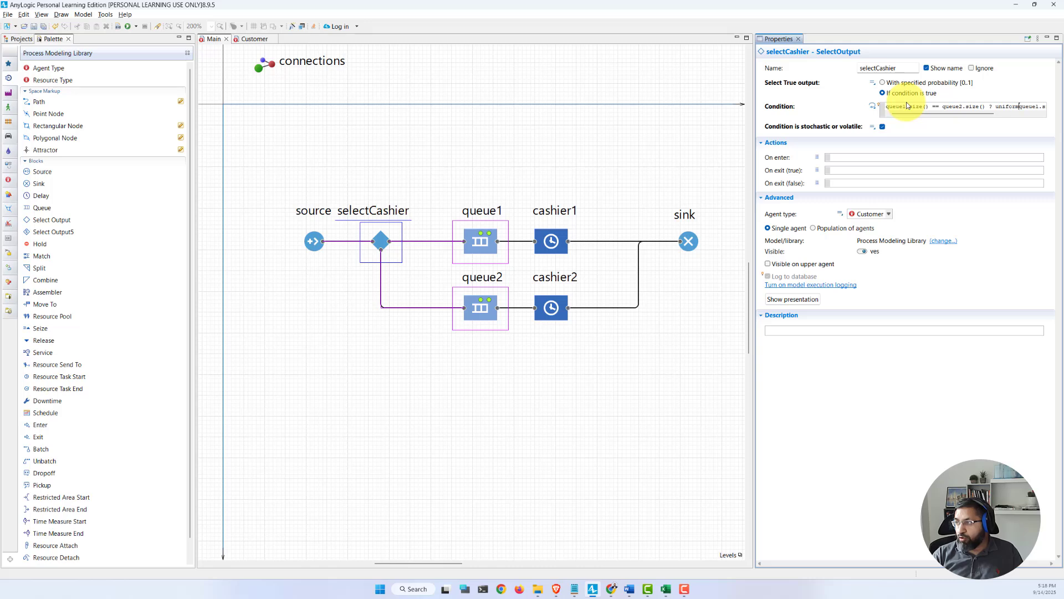
type("()")
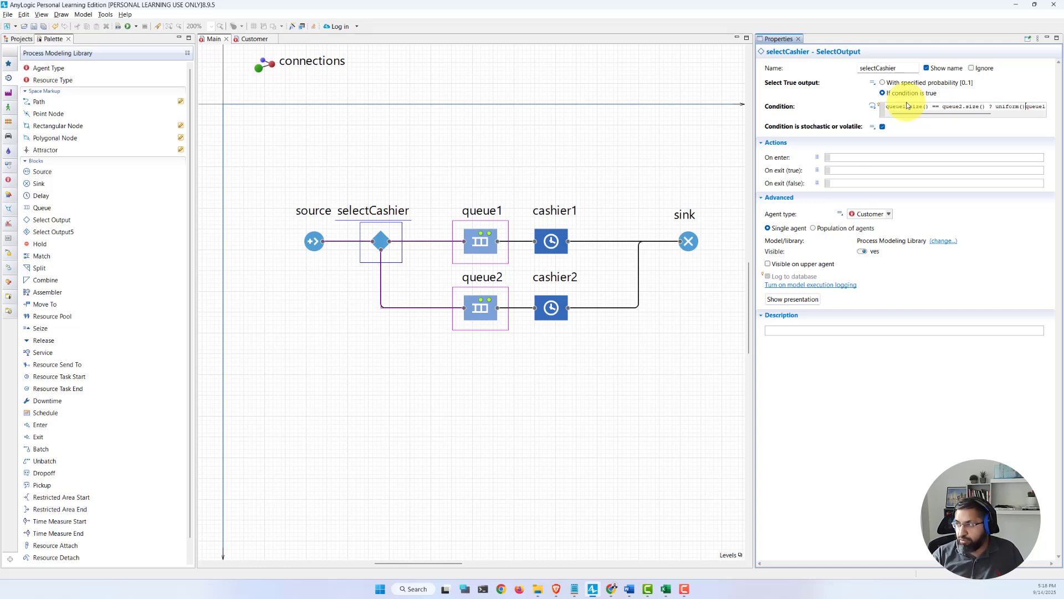
type(" < 0.5")
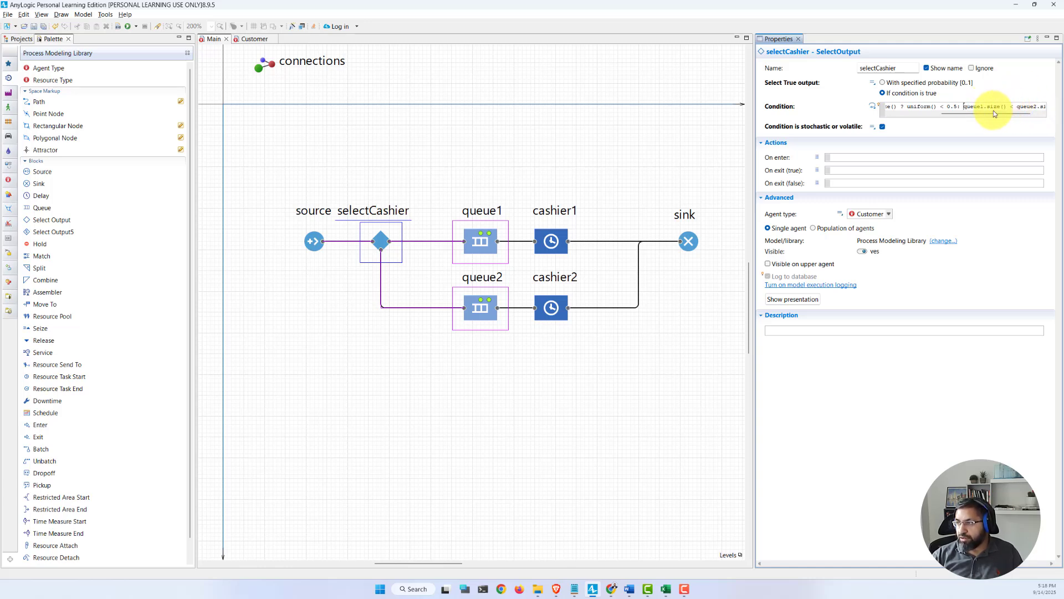
left_click(896, 107)
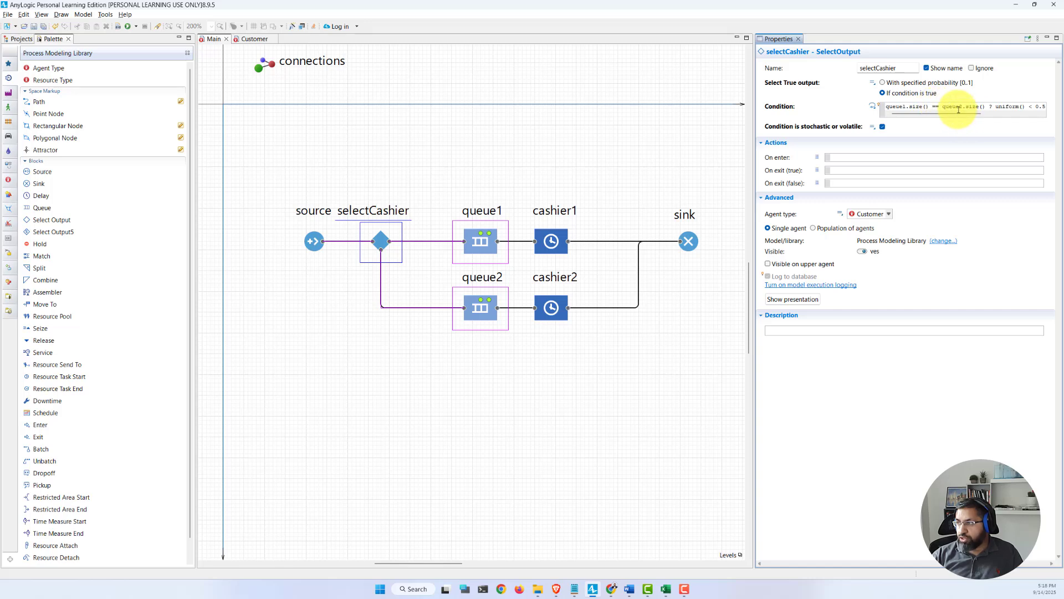
type(": queue1.size() <")
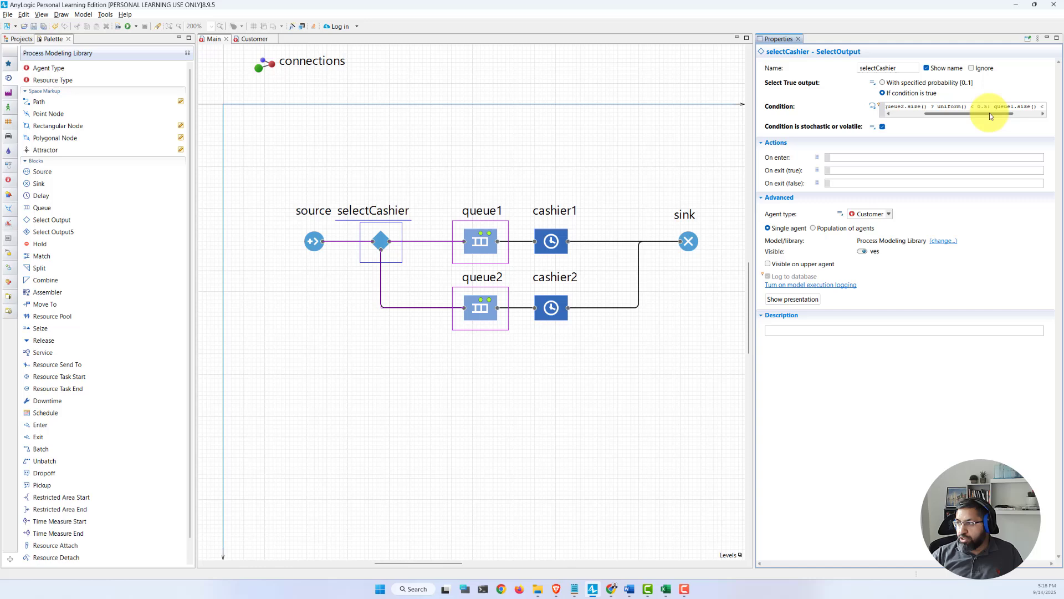
left_click_drag(990, 116, 1000, 115)
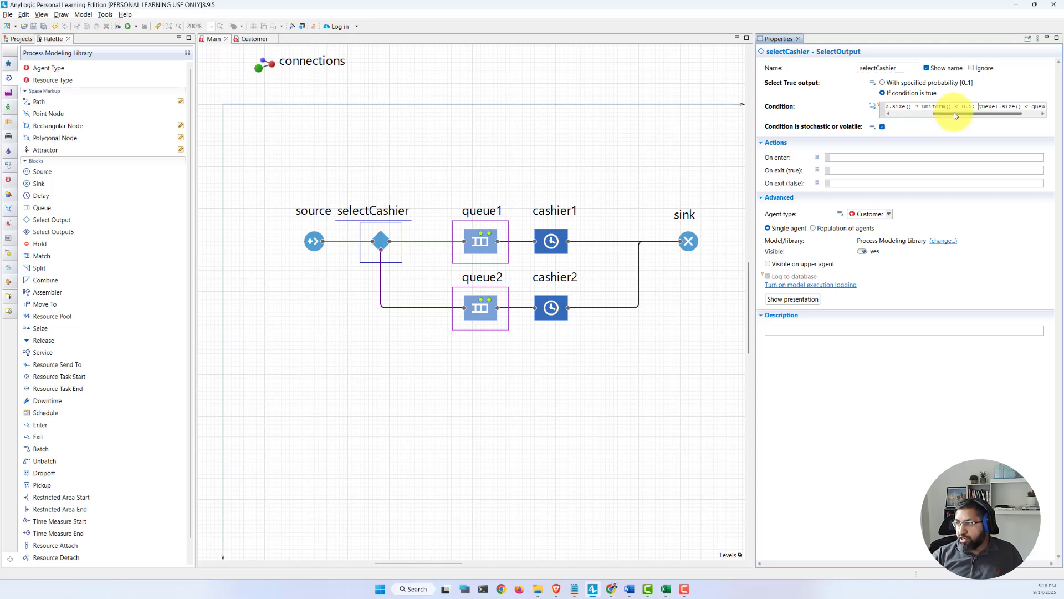
left_click_drag(953, 112, 971, 112)
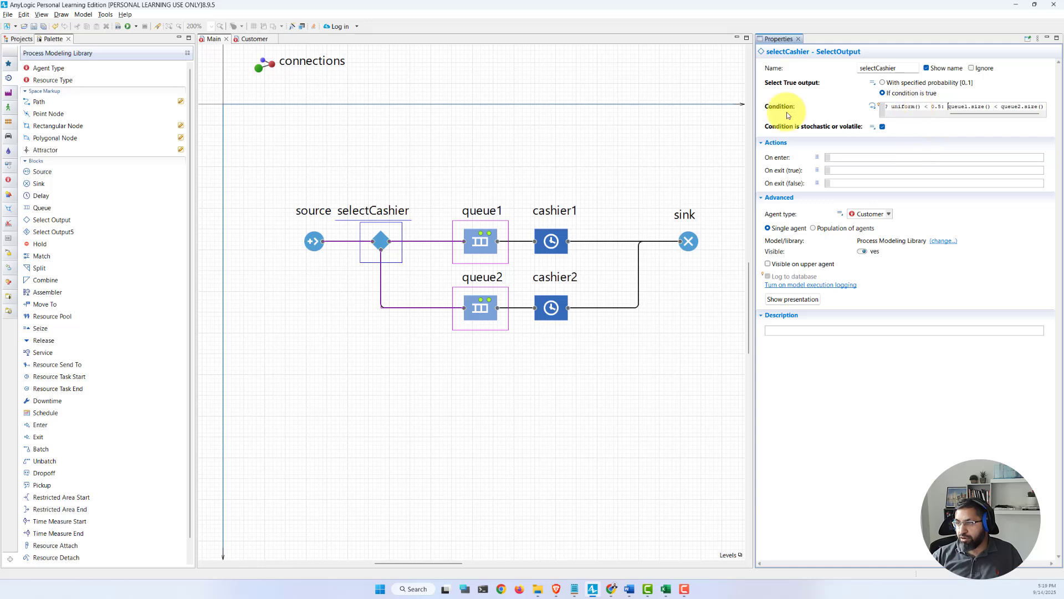
Step: Run the simulation to test the tie-breaking condition, close it and bring up cashier1's properties
left_click(131, 26)
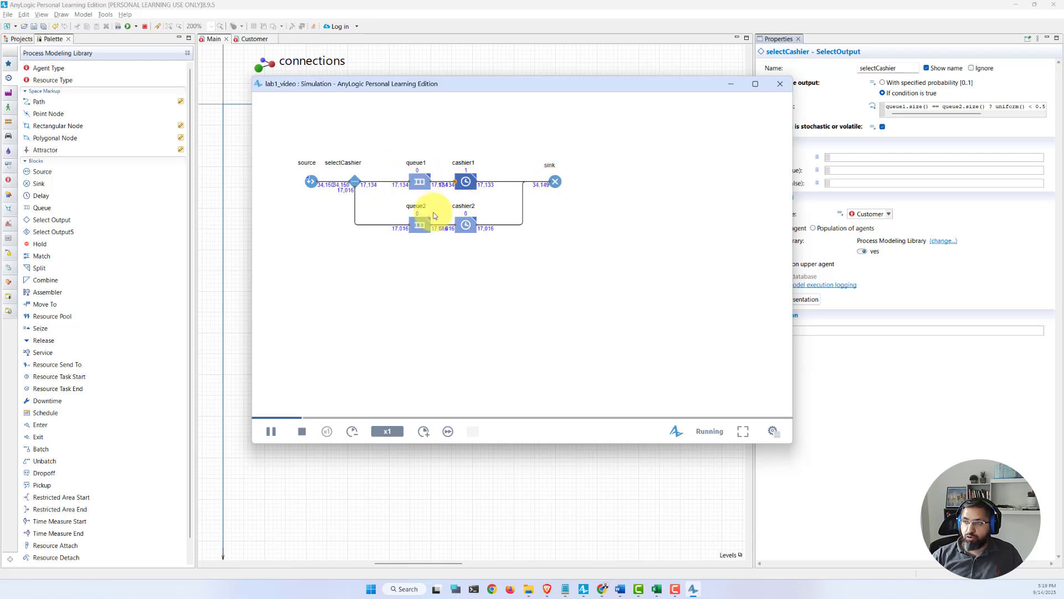
left_click(782, 85)
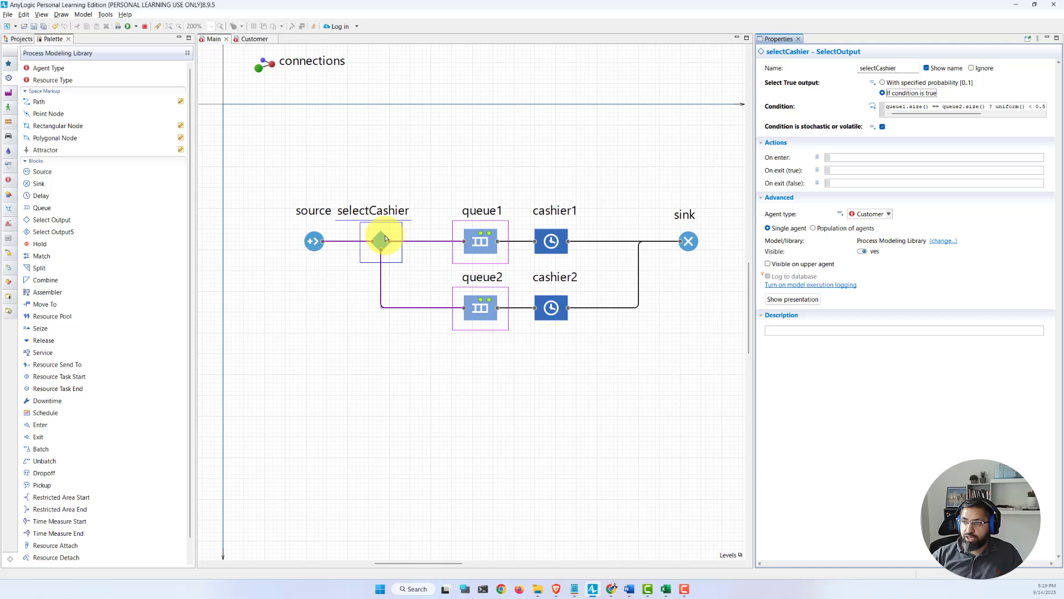
left_click(559, 243)
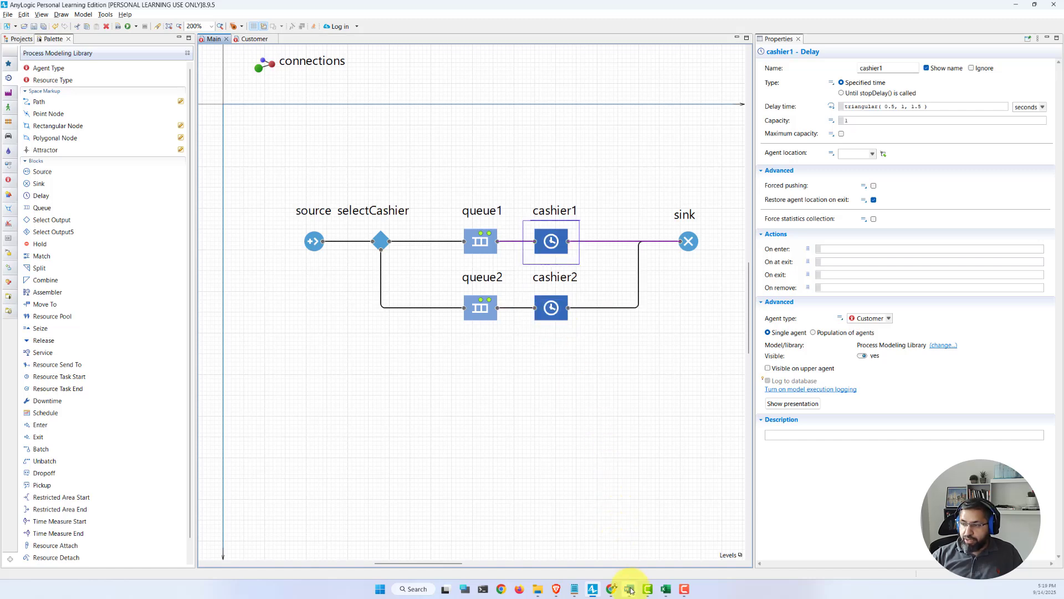
Step: Switch to the Lab 1 checkout process document in Word and read the cashier processing time rule under Base Checkout Model
mouse_move(631, 591)
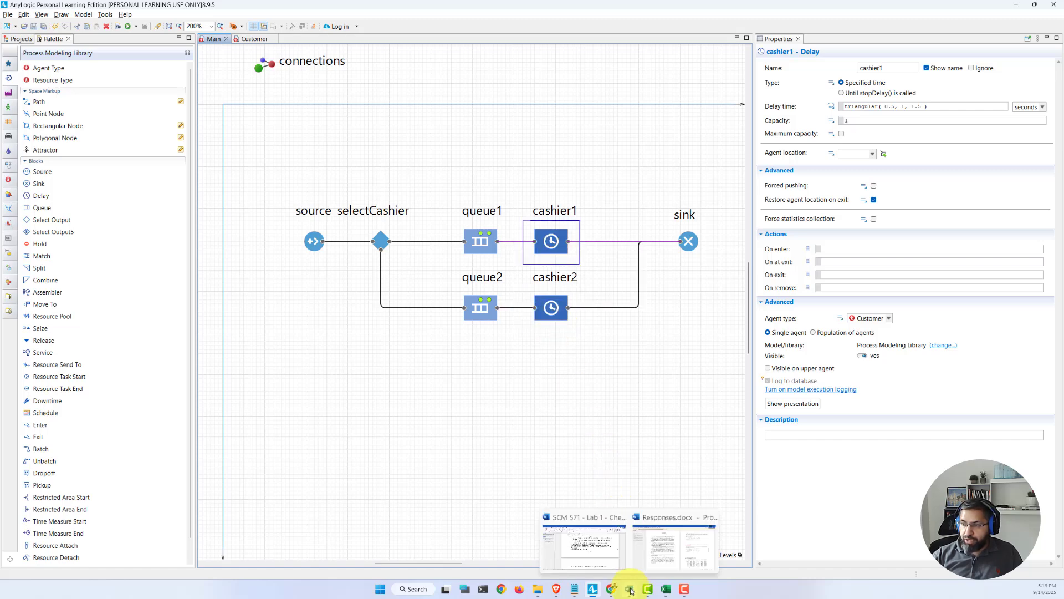
left_click(583, 546)
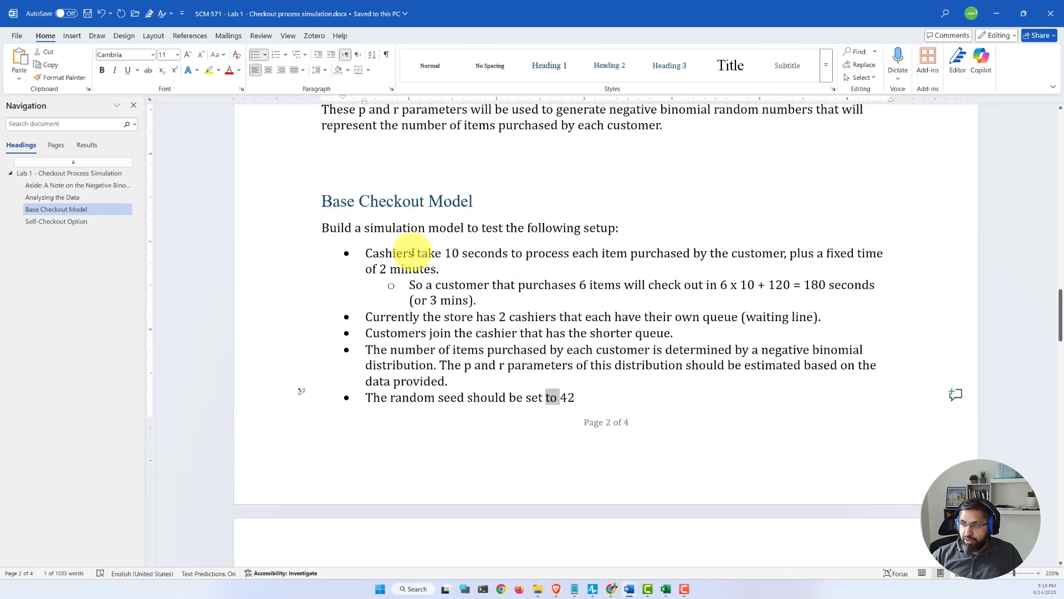
triple_click(411, 253)
left_click(494, 258)
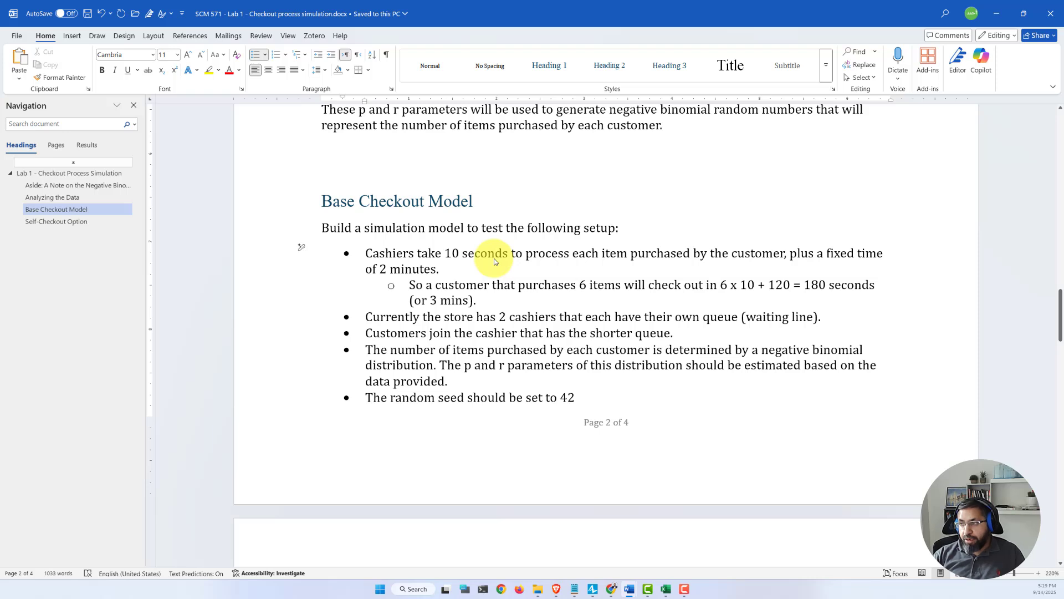
left_click(432, 268)
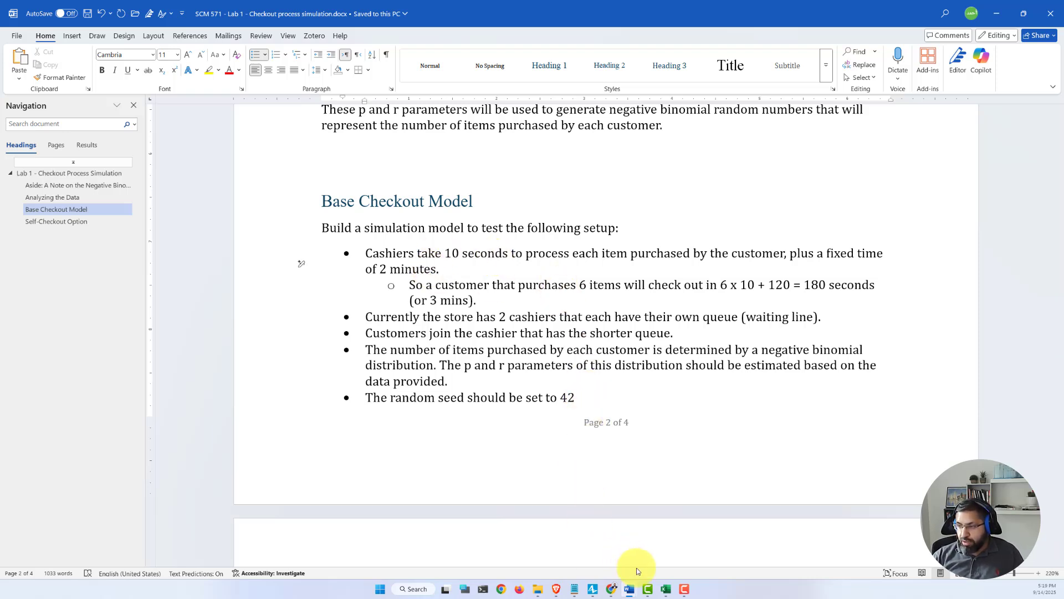
Step: Back in AnyLogic, set cashier1's delay time to agent.numItems*10 + 120 seconds, checking the parameter name in the Customer agent
left_click(592, 590)
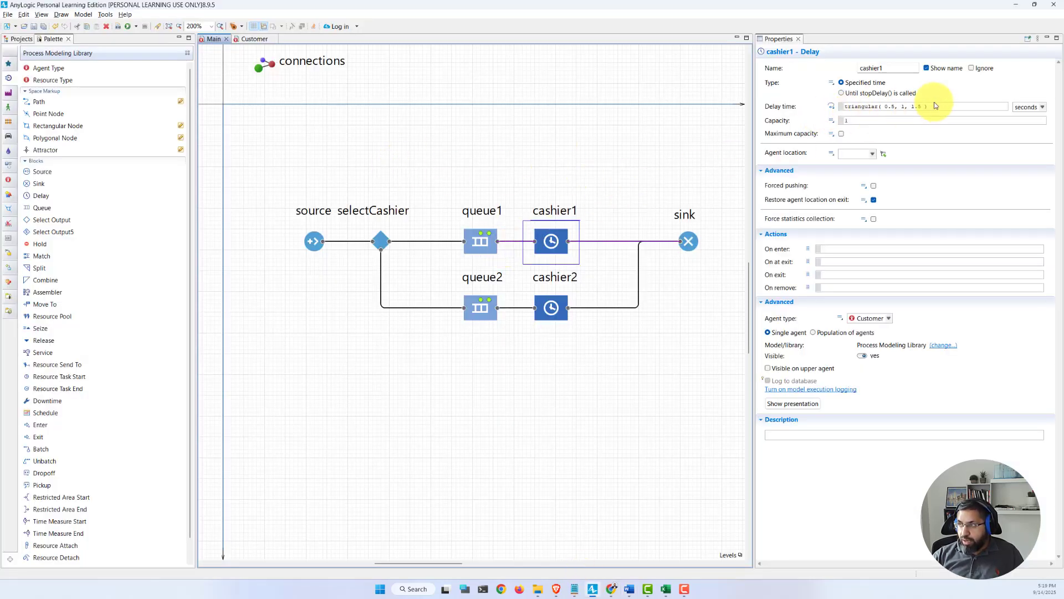
left_click_drag(930, 107, 799, 108)
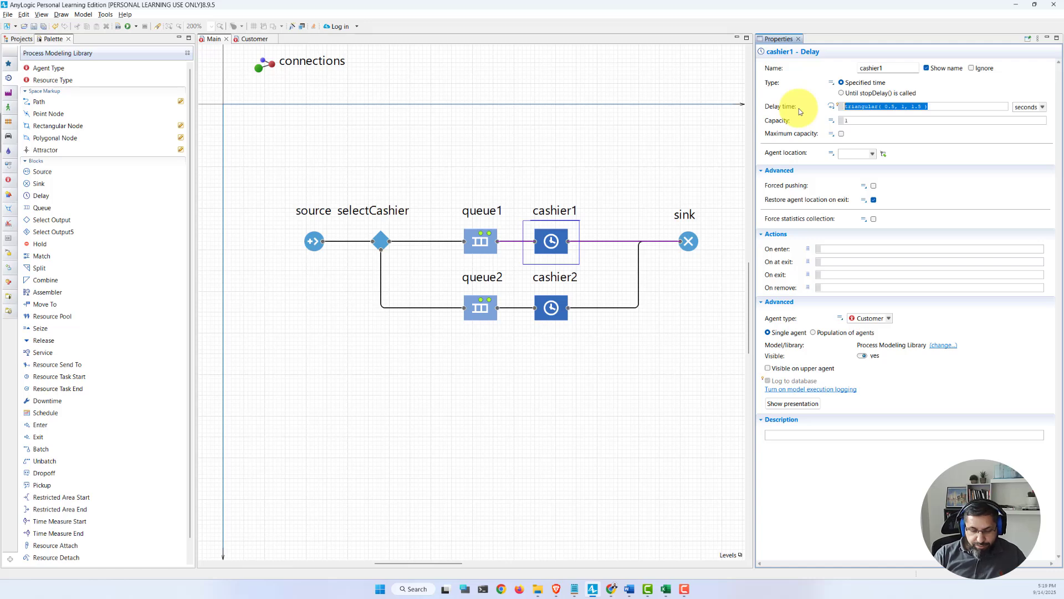
type("agent.numItems")
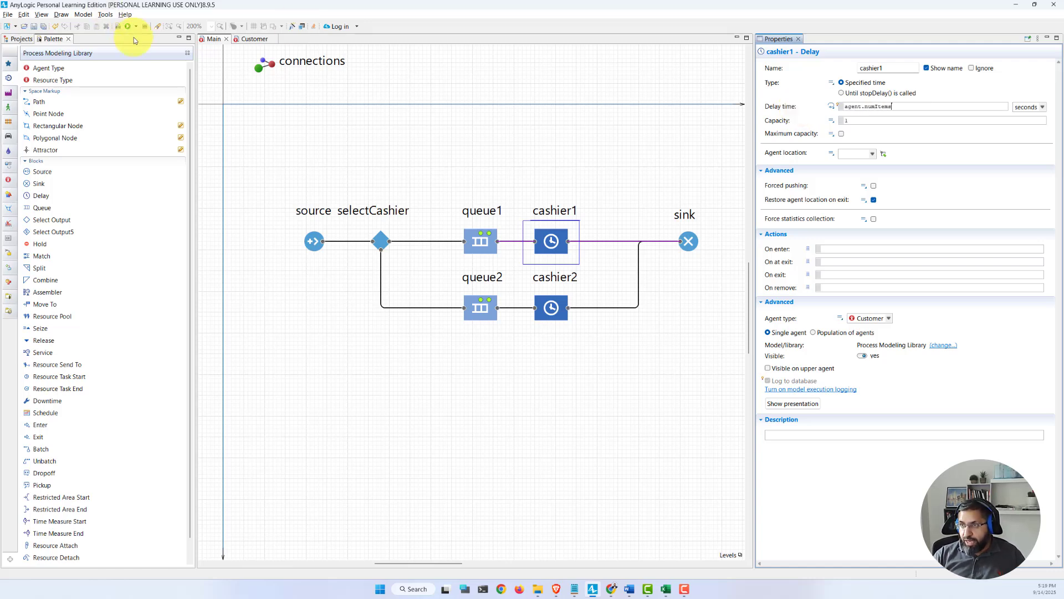
left_click(248, 40)
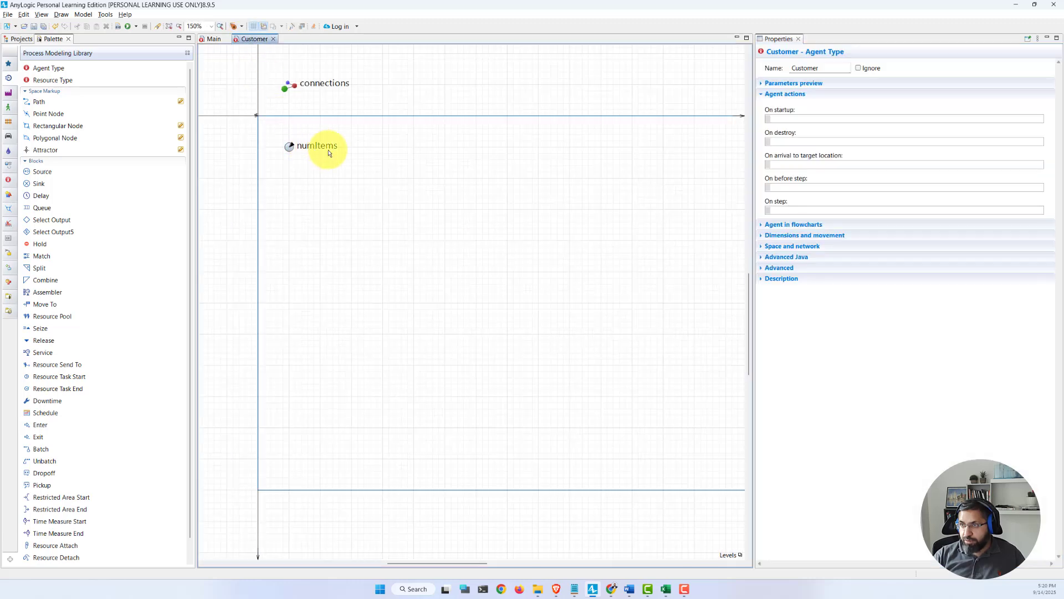
left_click(214, 39)
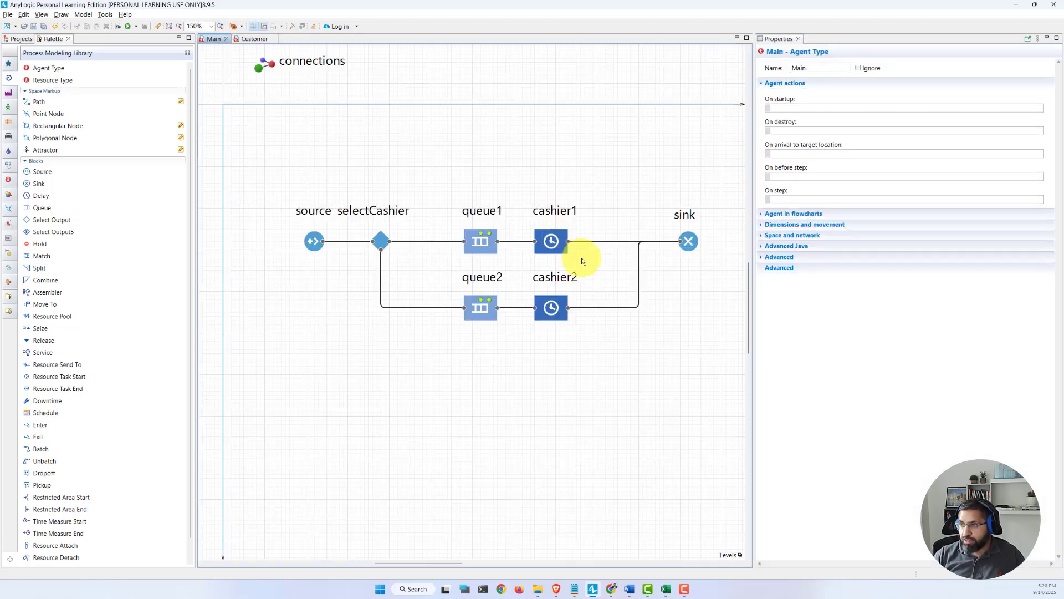
left_click(551, 241)
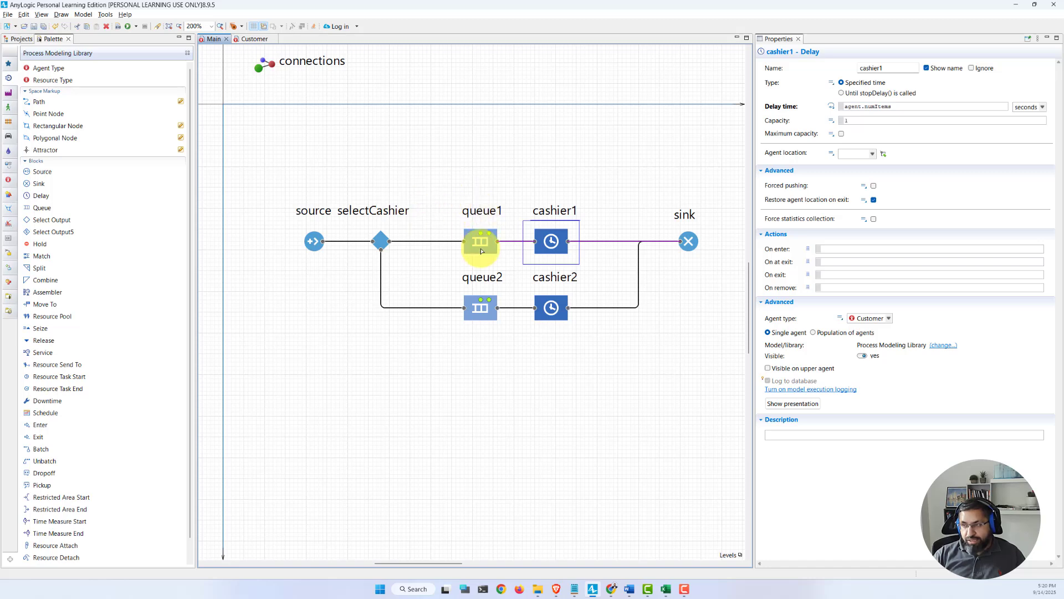
left_click(905, 109)
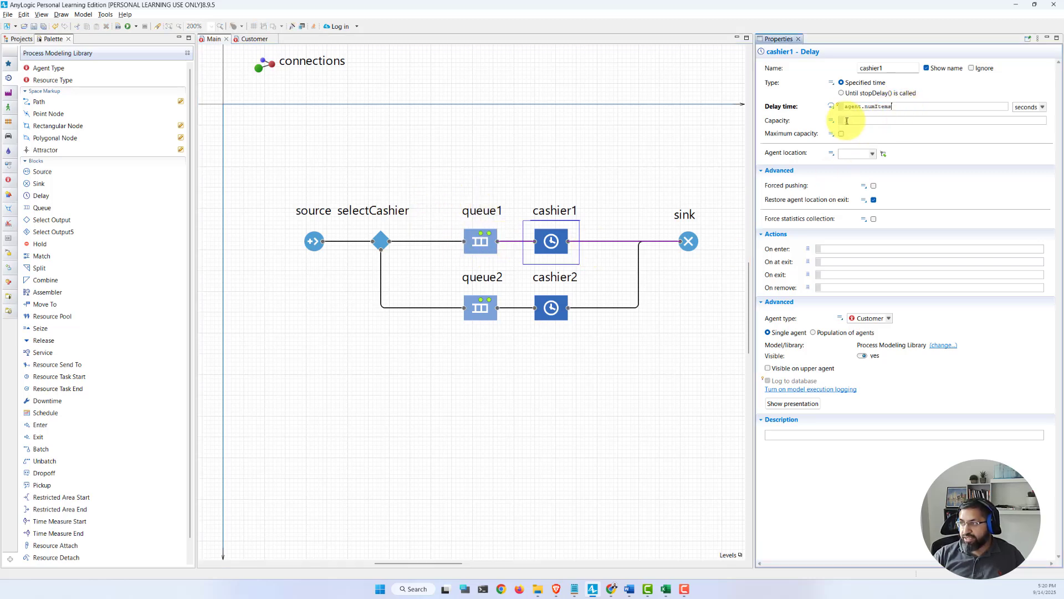
left_click(553, 242)
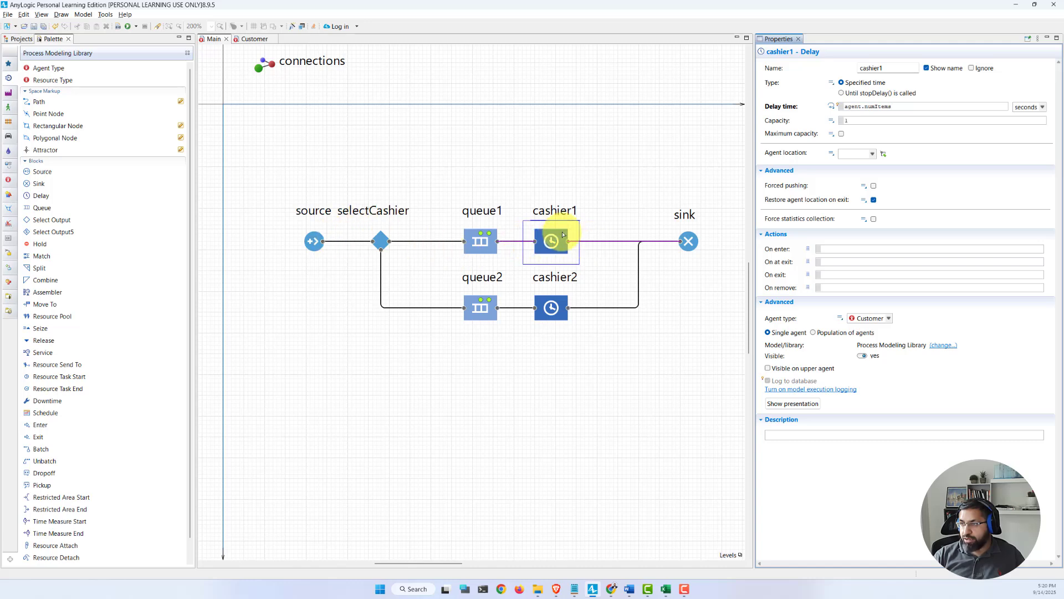
left_click(907, 107)
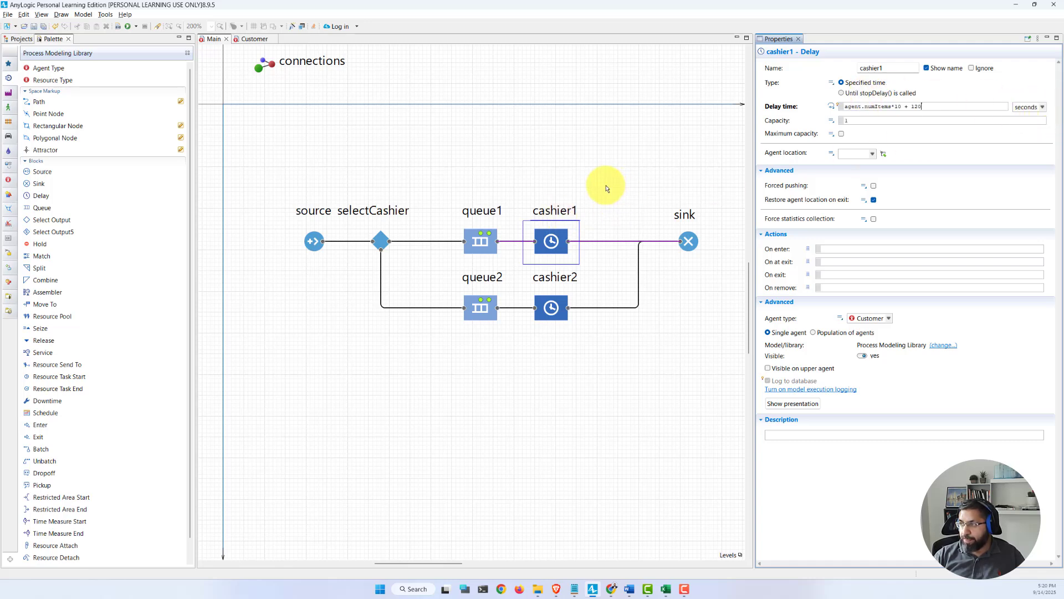
Step: Set cashier2's delay time to agent.numItems*10 + 120 seconds and run the simulation
left_click(551, 307)
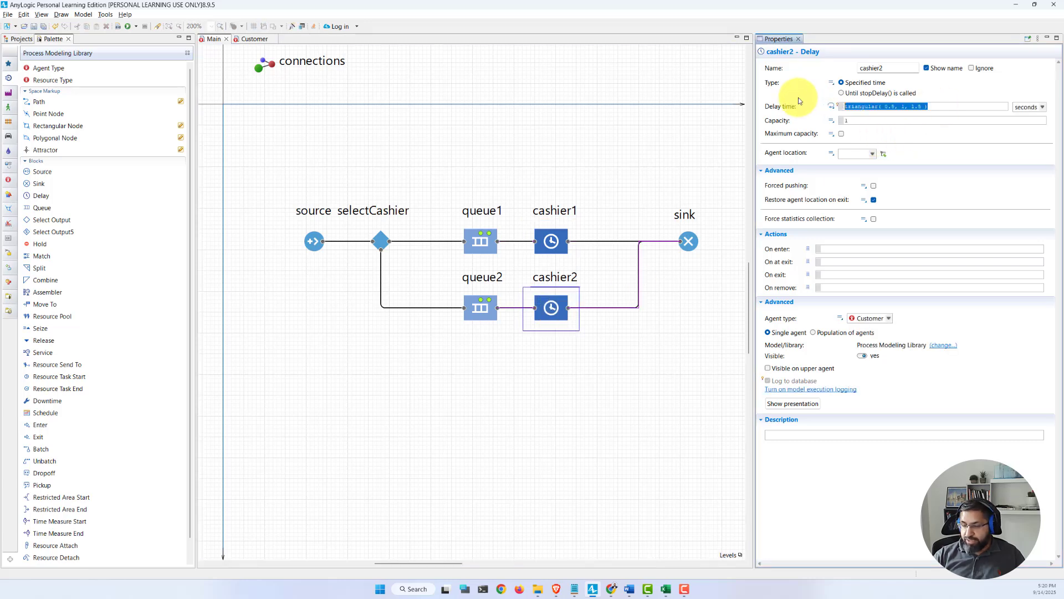
type("agent.numItems*10 + 120")
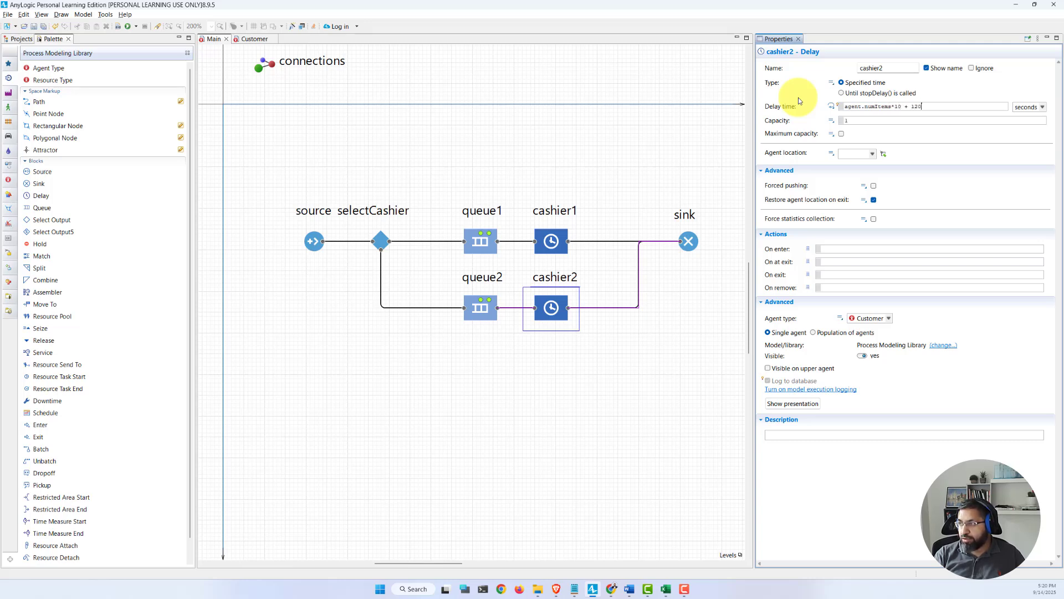
left_click(571, 183)
left_click(127, 27)
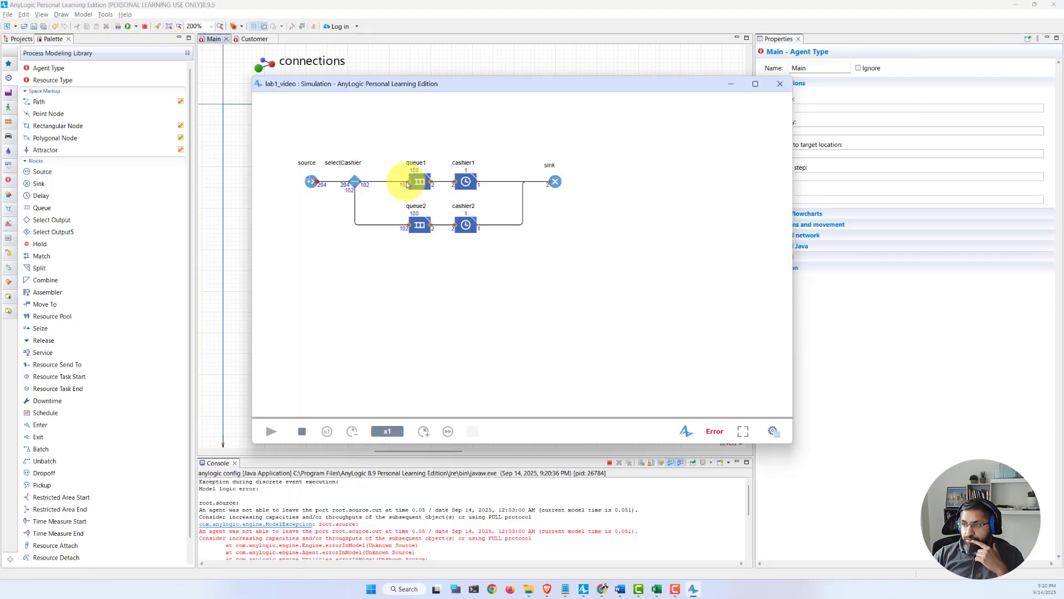
Step: Close the simulation window, rerun the model and read the source error message in the console
left_click(780, 83)
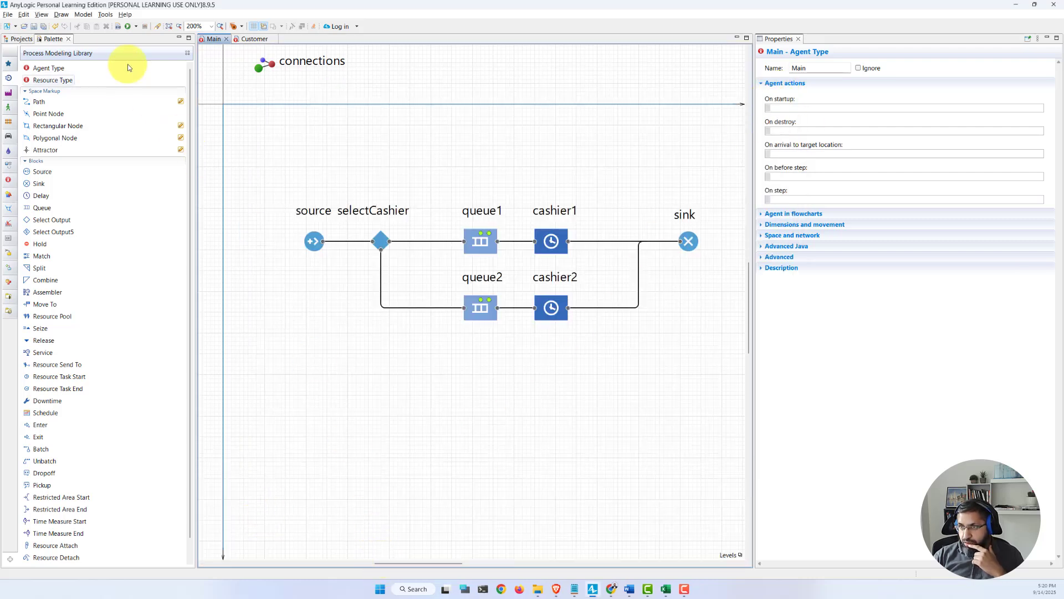
left_click(127, 26)
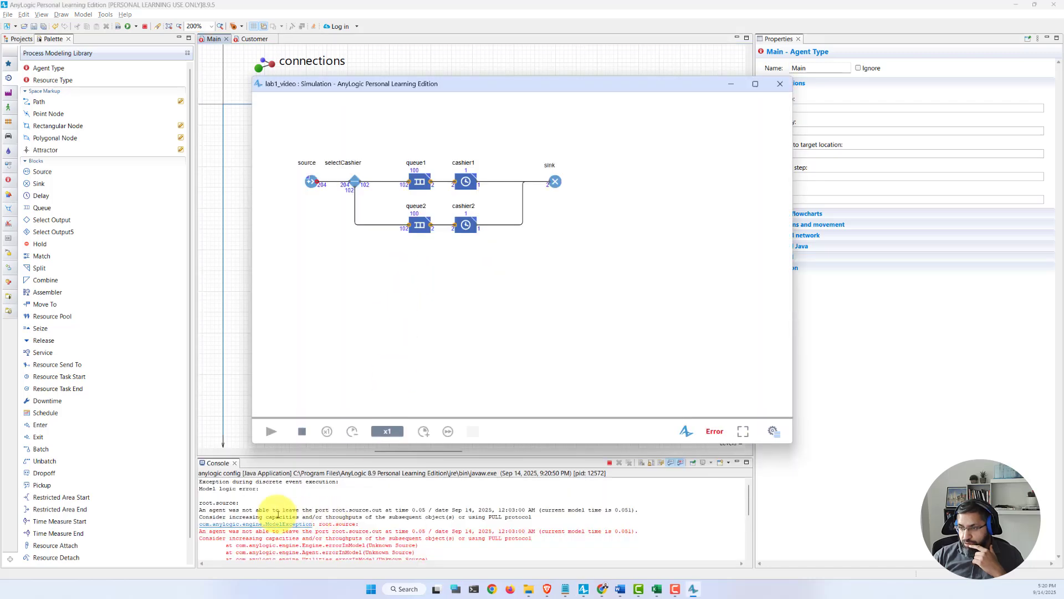
left_click(261, 510)
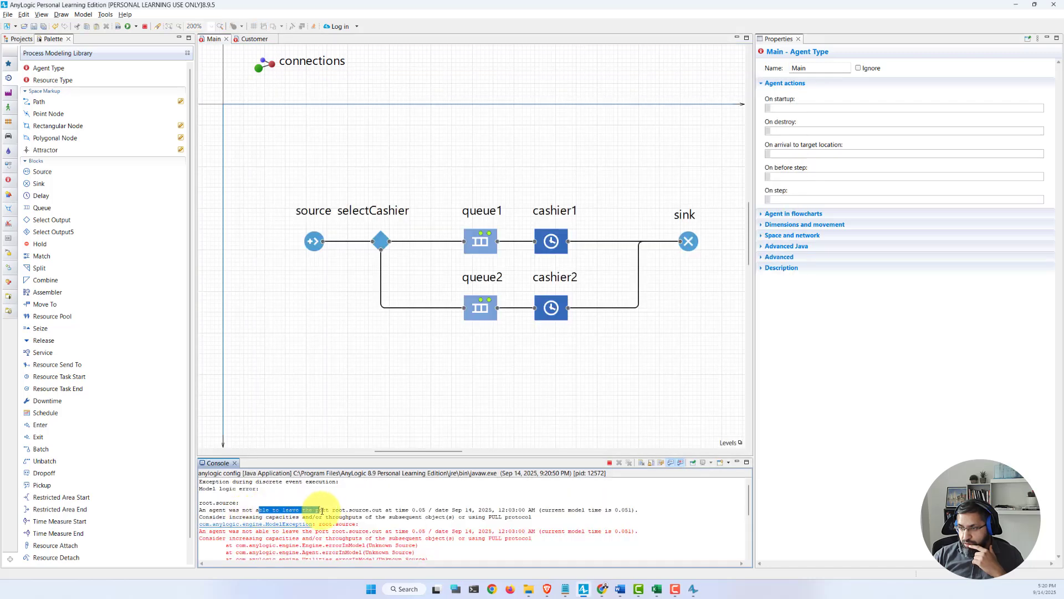
Step: Inspect the settings of queue1, cashier1 and source, undoing the accidental move of cashier1
left_click(465, 238)
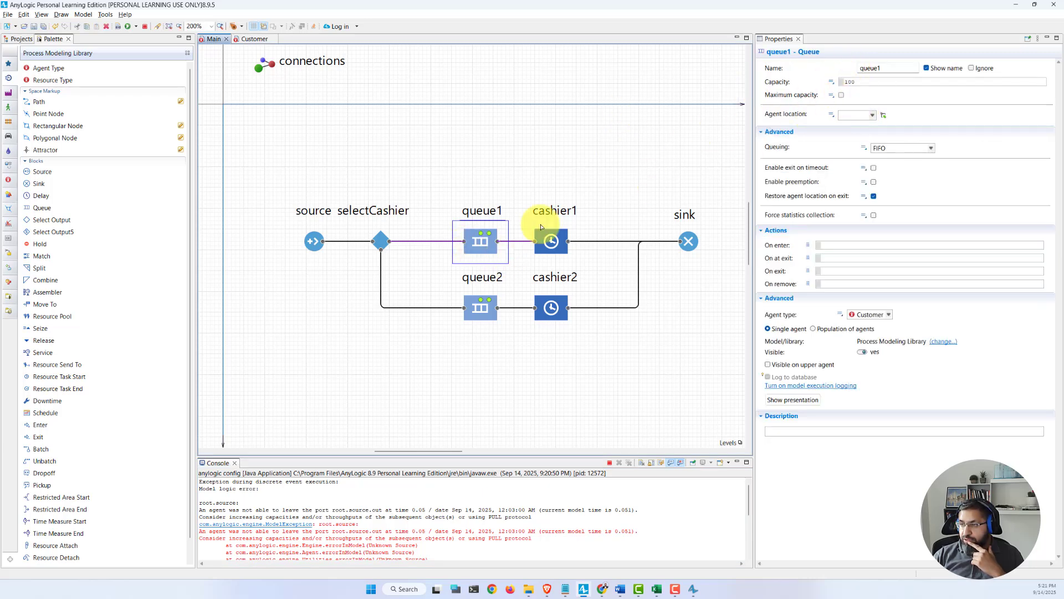
left_click(309, 245)
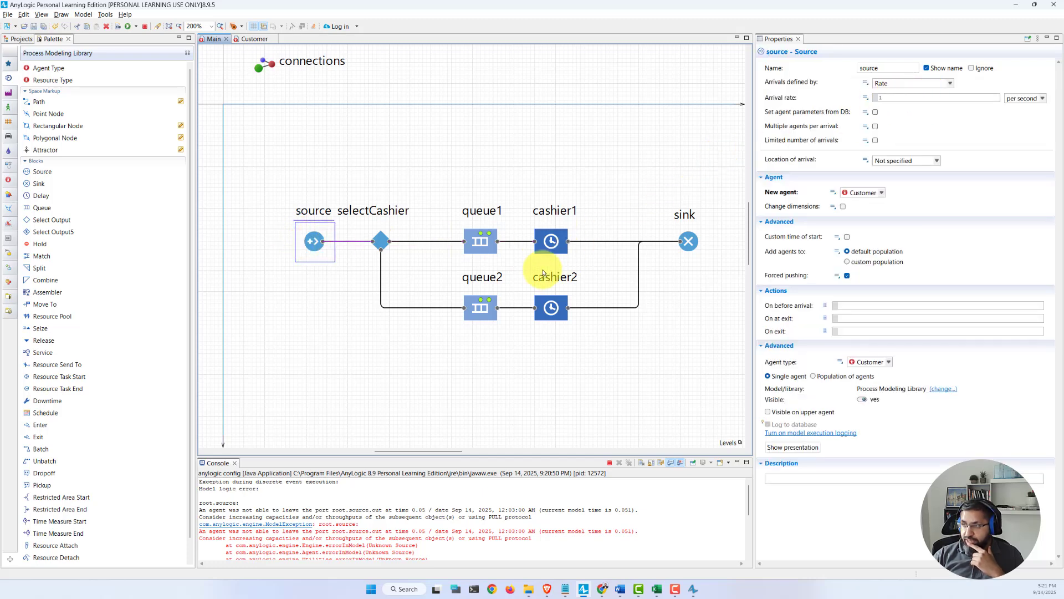
left_click_drag(560, 239, 547, 245)
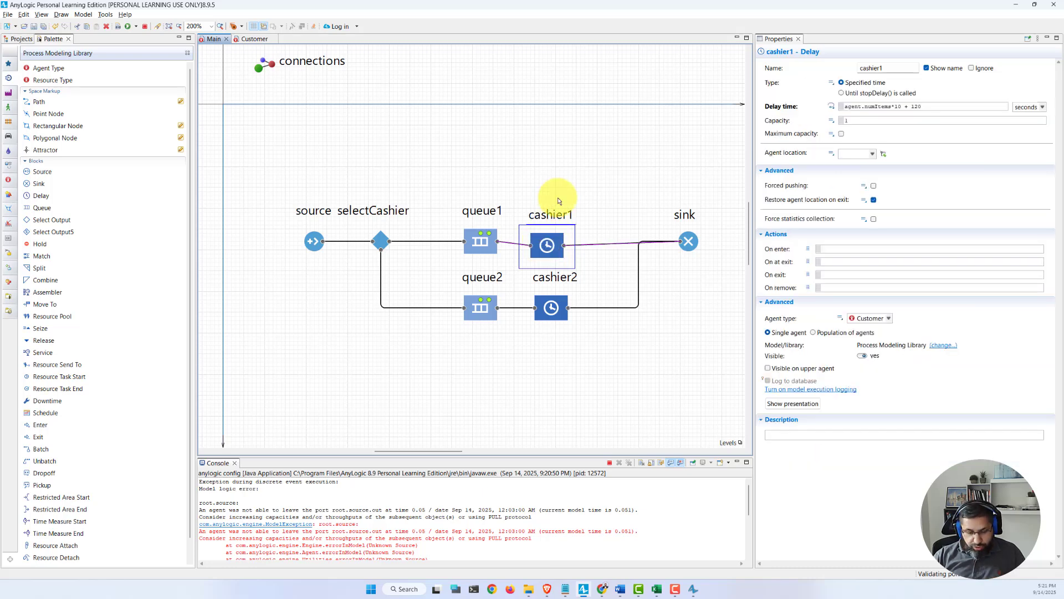
key("ctrl+z")
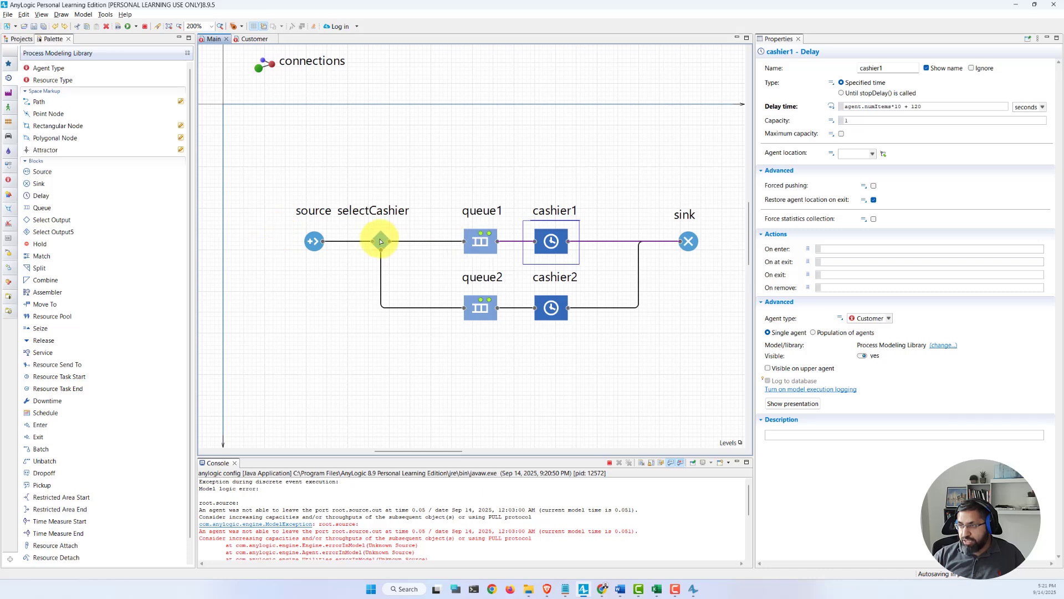
left_click(312, 242)
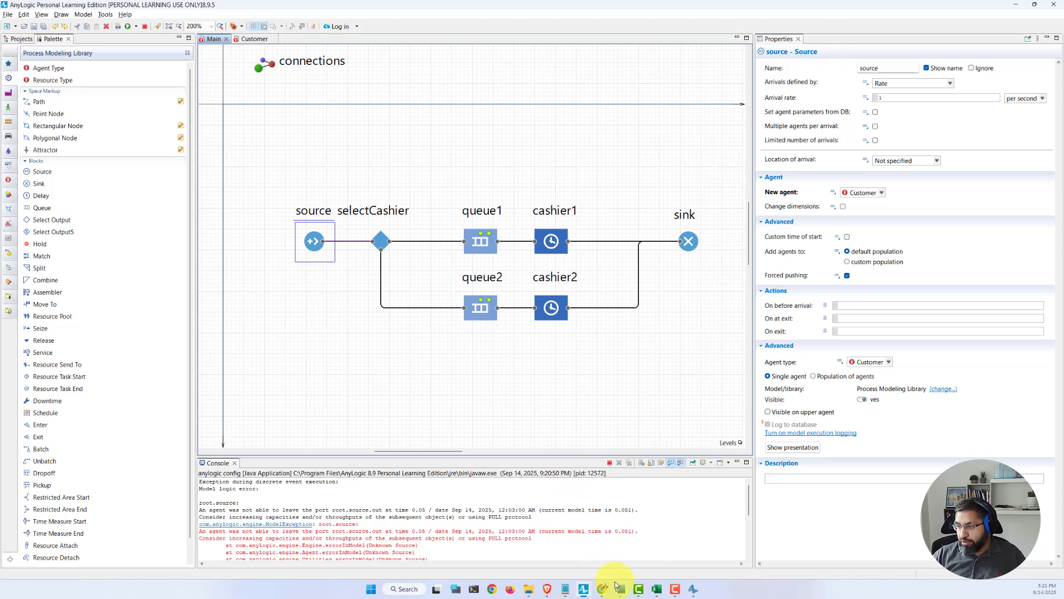
Step: Switch to the Lab 1 document in Word and read the required customer arrival rates under Base Checkout Model
mouse_move(616, 586)
left_click(588, 550)
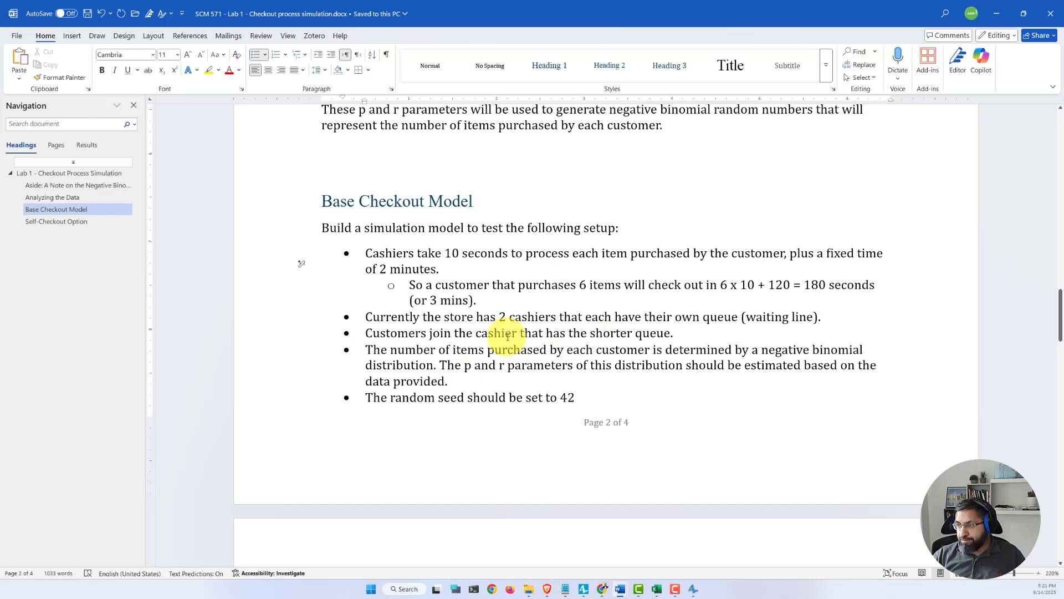
scroll(508, 337, "down", 8)
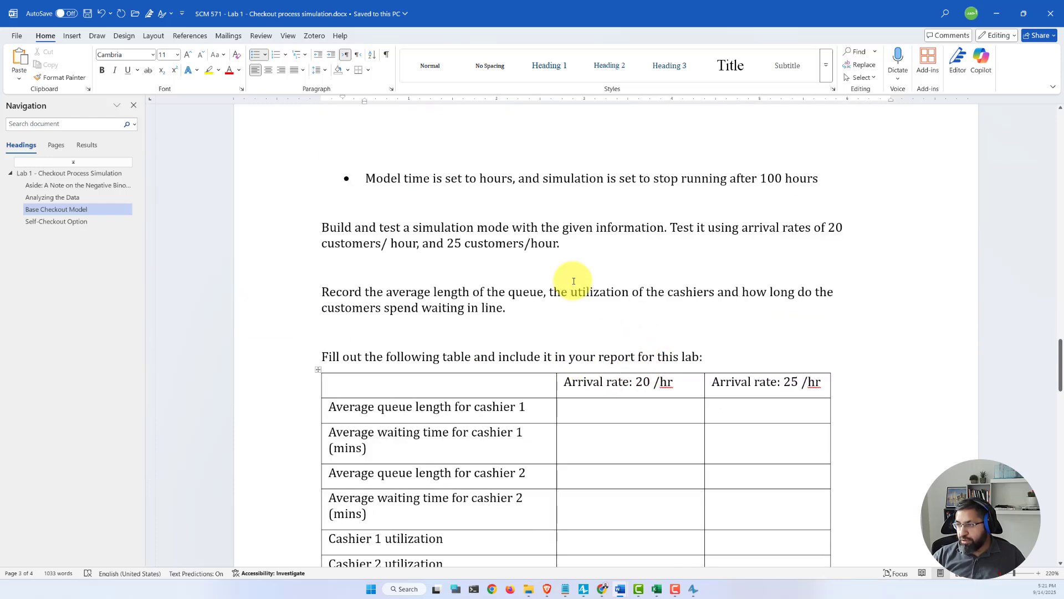
scroll(573, 281, "up", 3)
left_click(1000, 16)
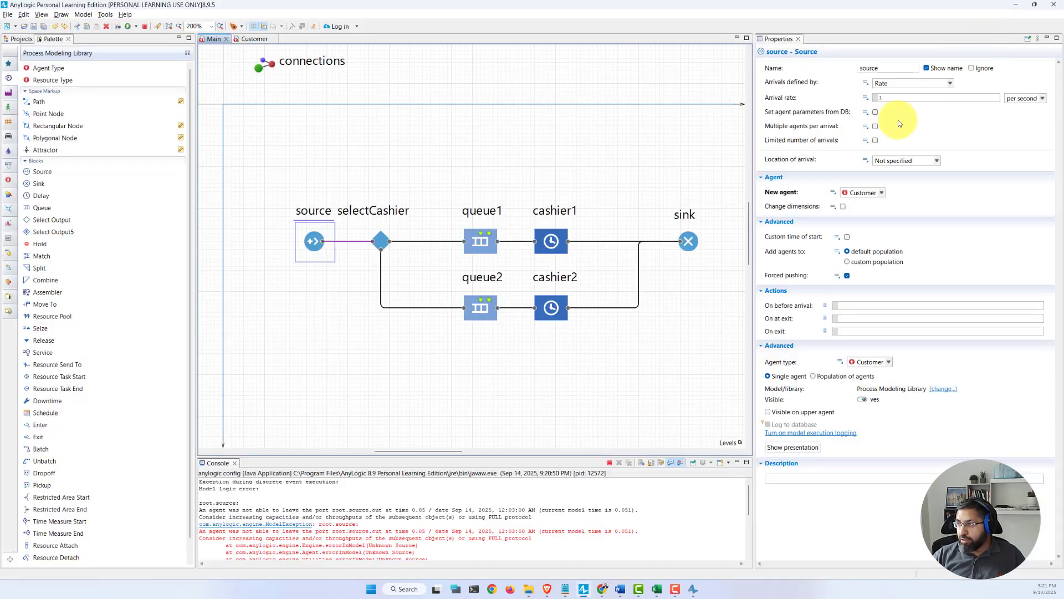
Step: Back in AnyLogic, set the source's arrival rate to 20 per hour, then test-run the simulation and close it
left_click_drag(907, 97, 870, 100)
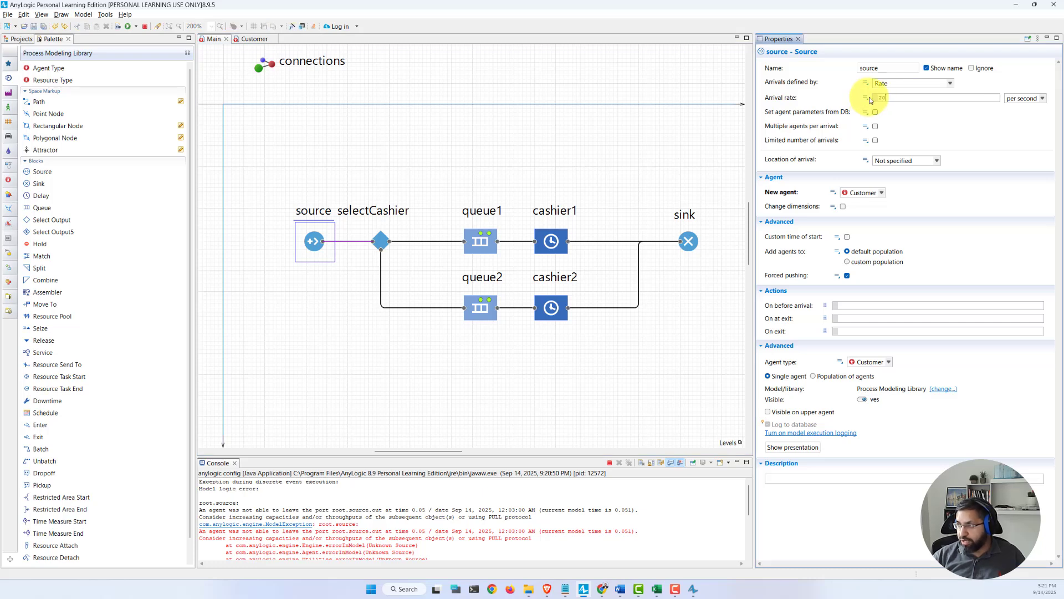
left_click(1015, 100)
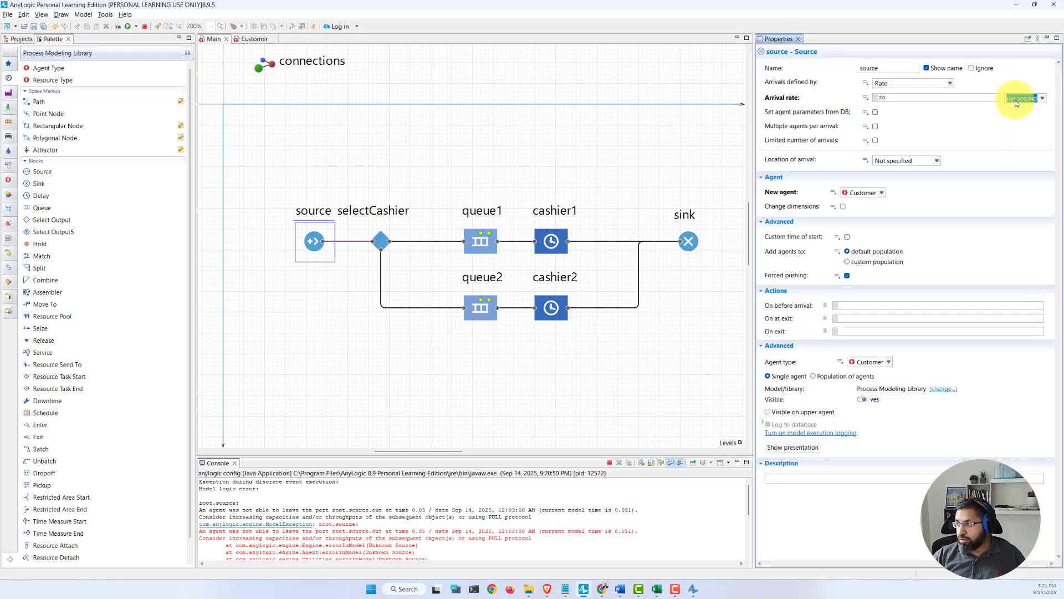
left_click(1016, 103)
left_click(1023, 138)
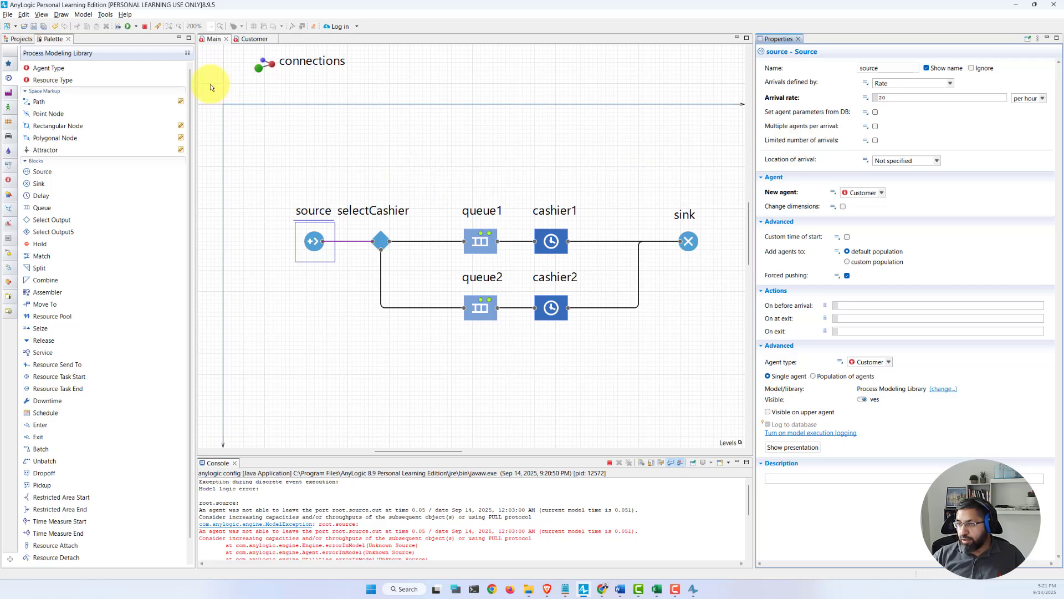
left_click(128, 26)
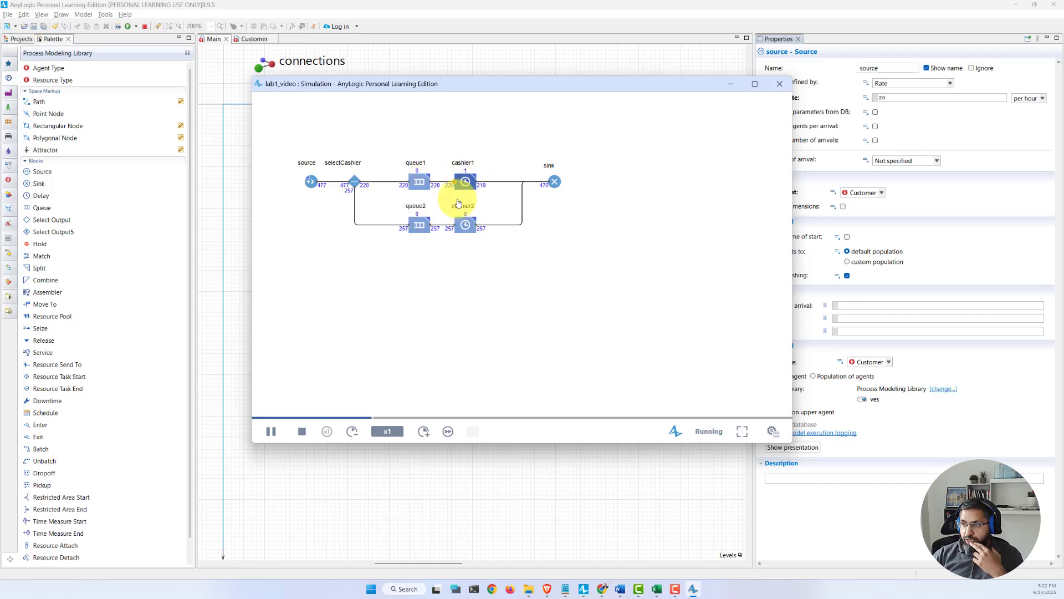
left_click(779, 84)
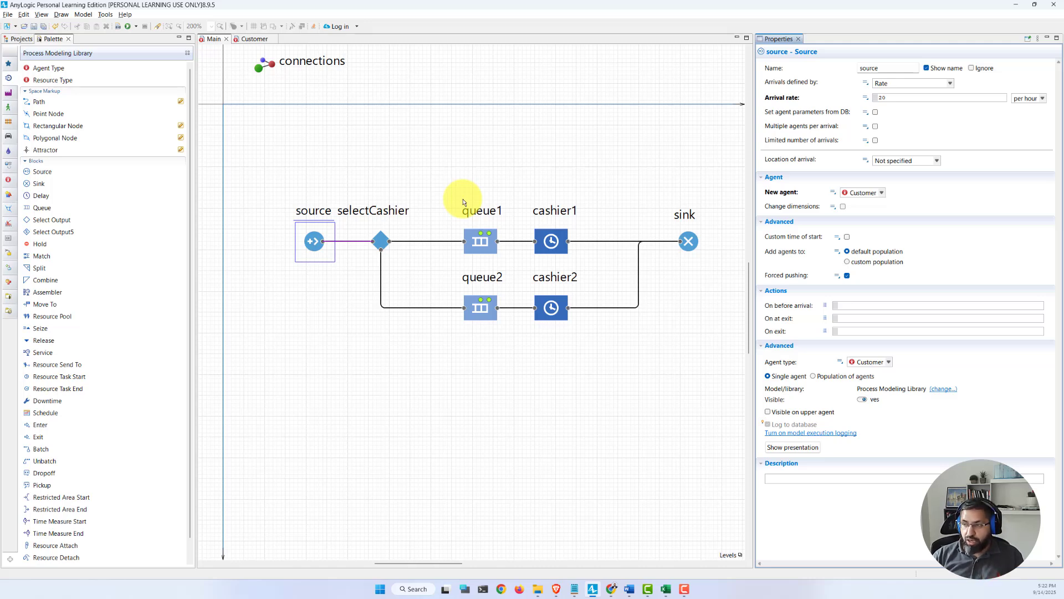
Step: Enable maximum capacity for both queue1 and queue2
left_click(473, 233)
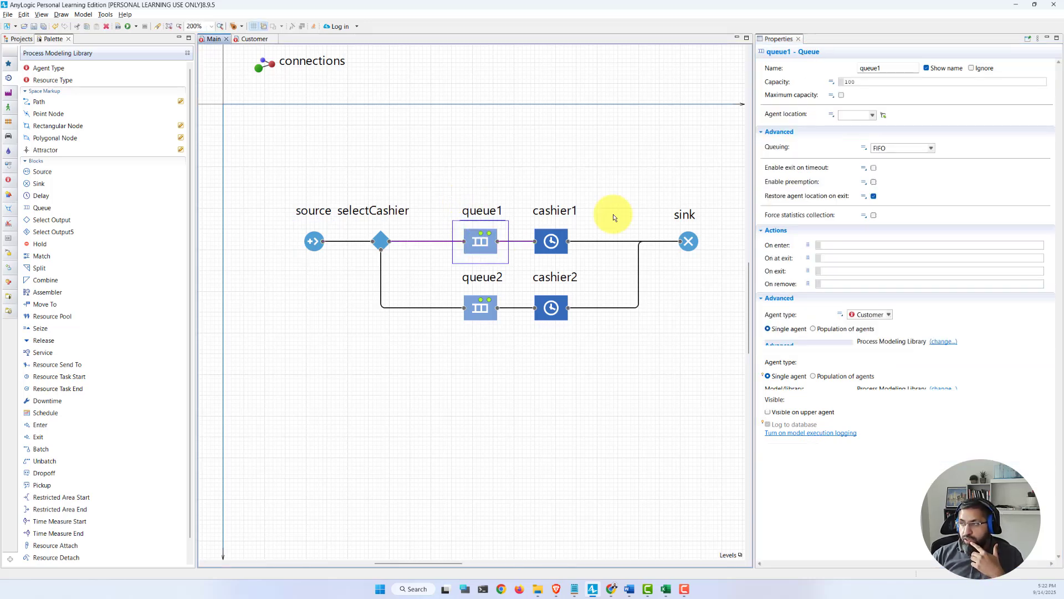
left_click(842, 96)
left_click(480, 321)
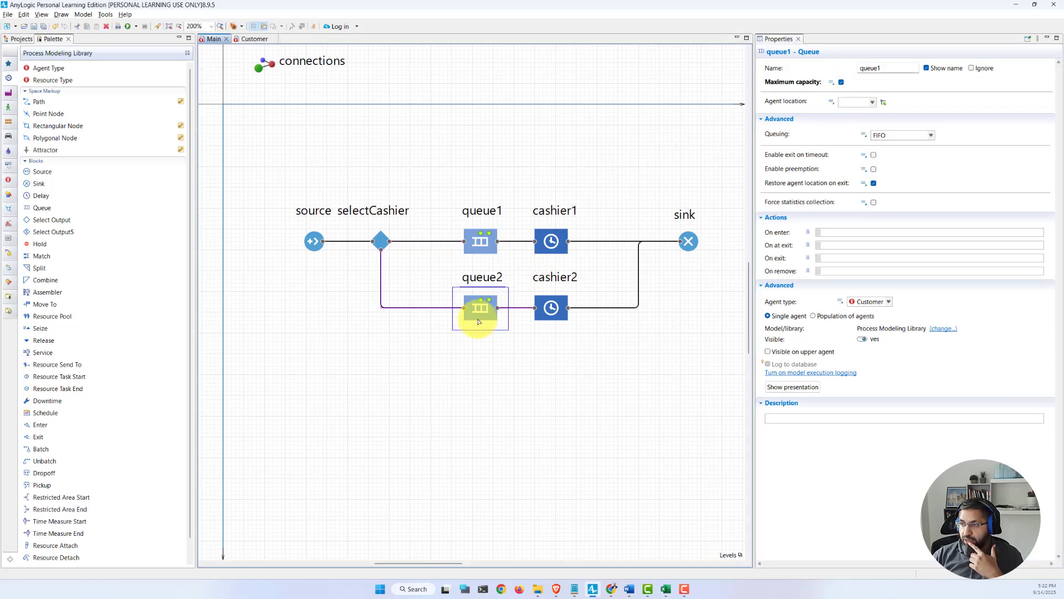
left_click(841, 96)
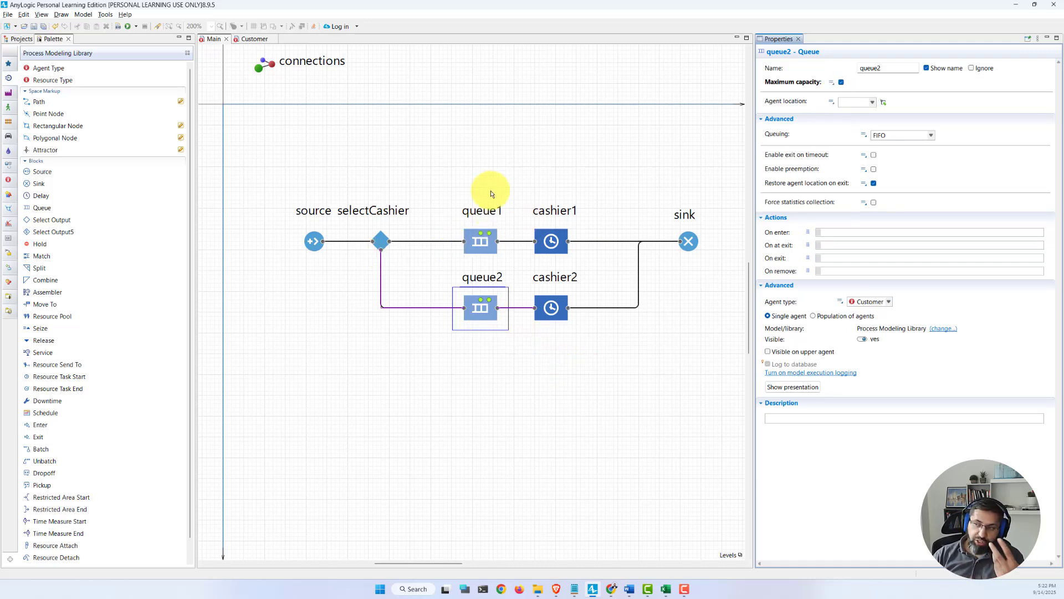
Step: Verify the maximum capacity setting on queue1 and queue2
left_click(483, 237)
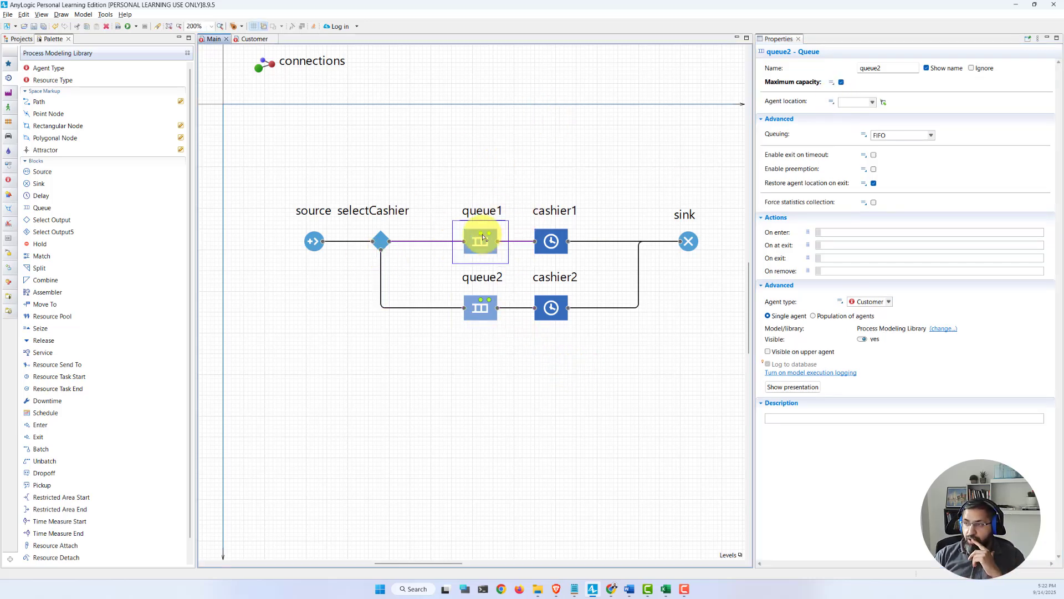
left_click(840, 95)
left_click(489, 303)
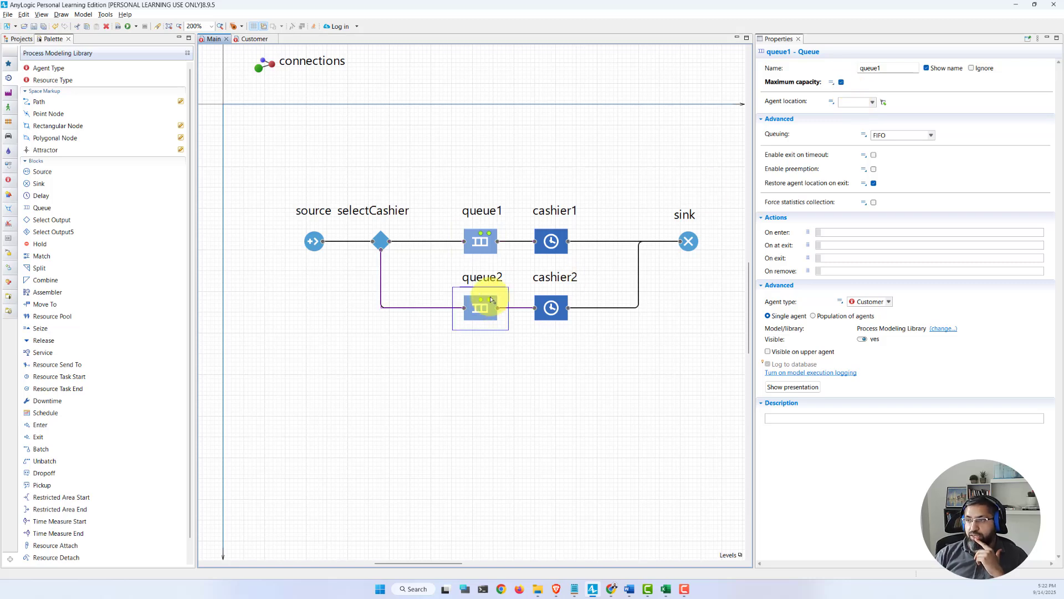
left_click(489, 236)
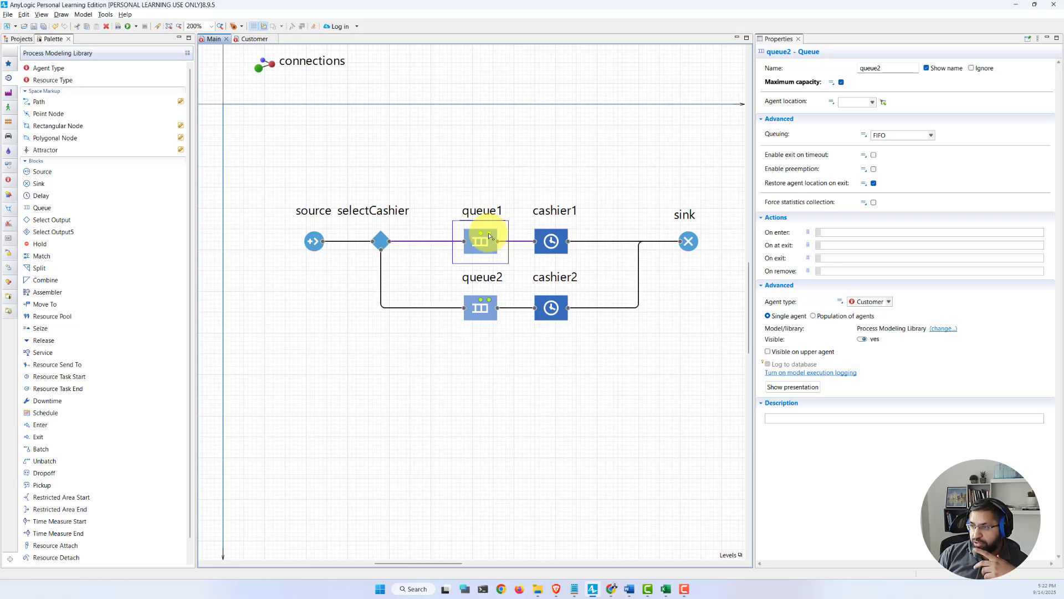
left_click(841, 82)
left_click(491, 256)
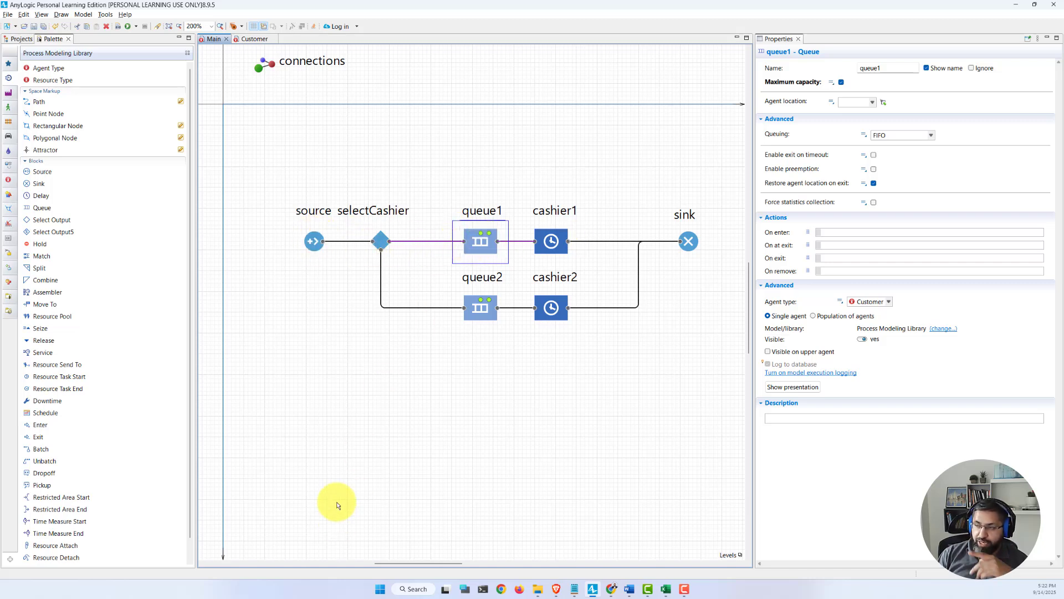
Step: Review the settings of source, selectCashier, cashier1 and cashier2 along the flowchart
scroll(339, 502, "down", 1)
left_click(313, 206)
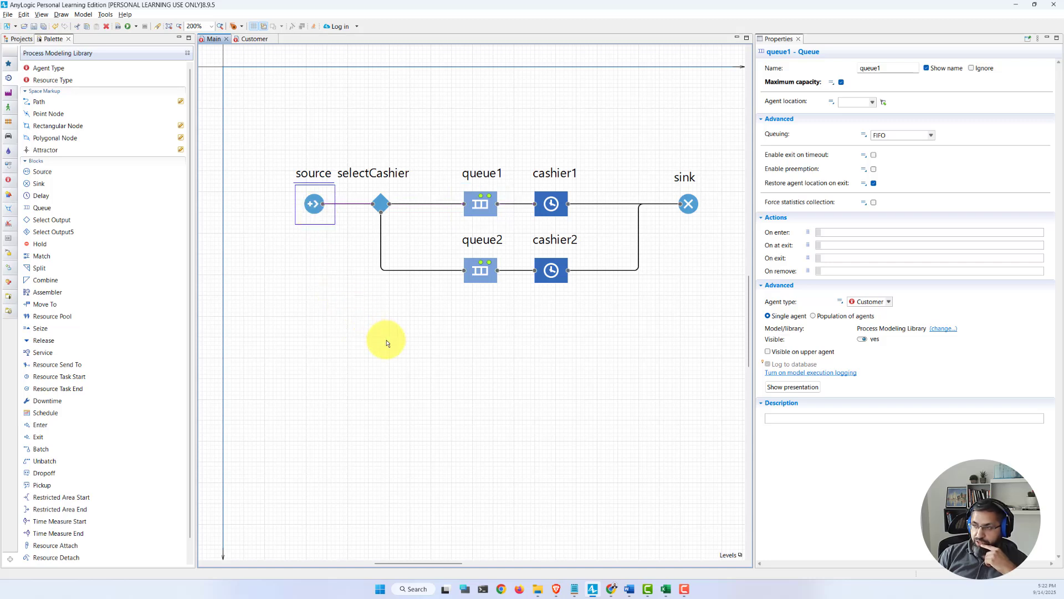
scroll(380, 340, "up", 3)
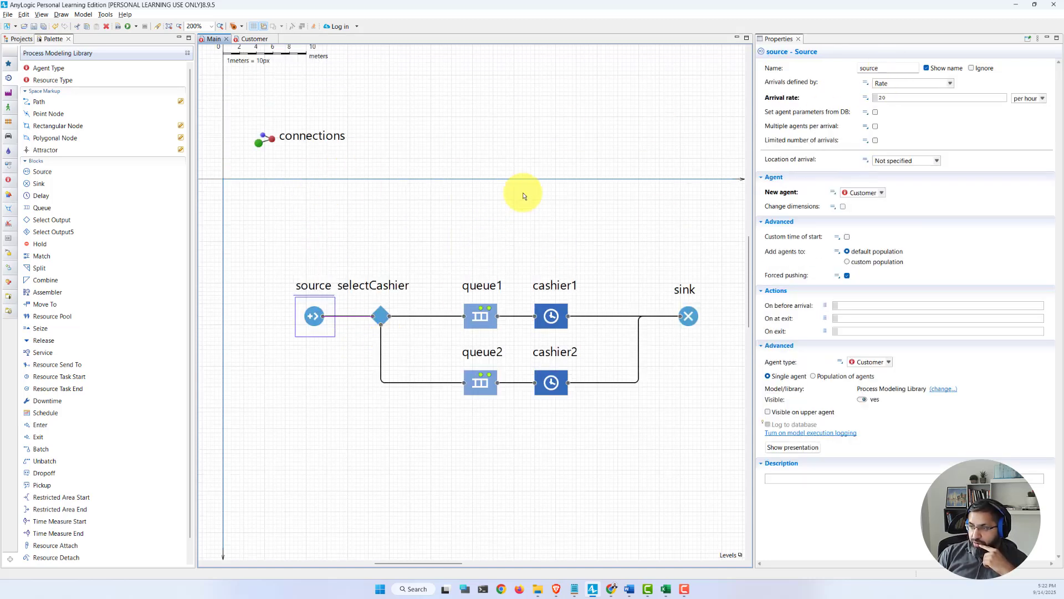
left_click(379, 316)
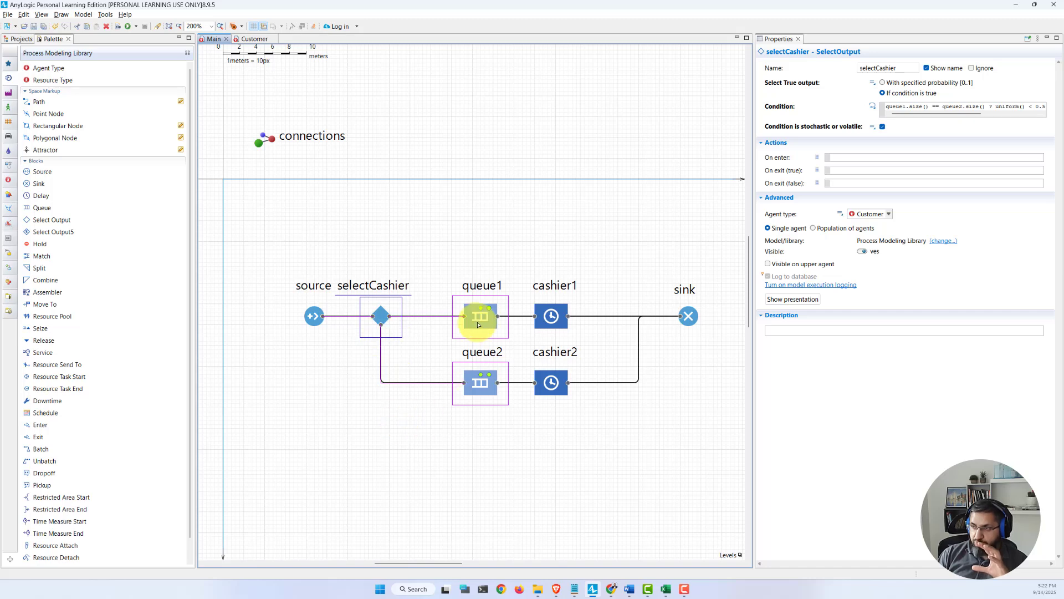
left_click(543, 316)
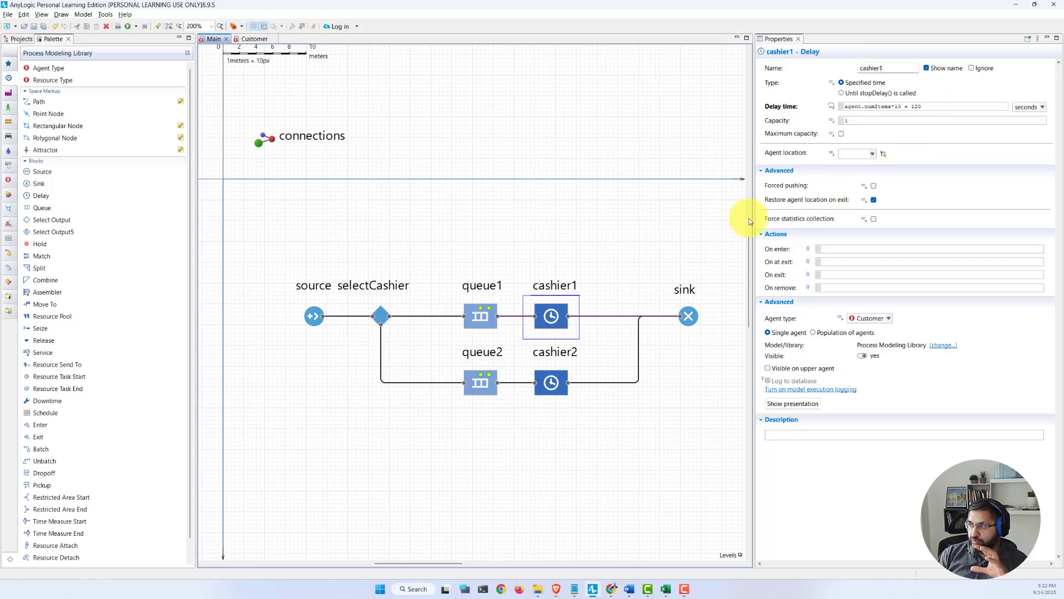
left_click(552, 382)
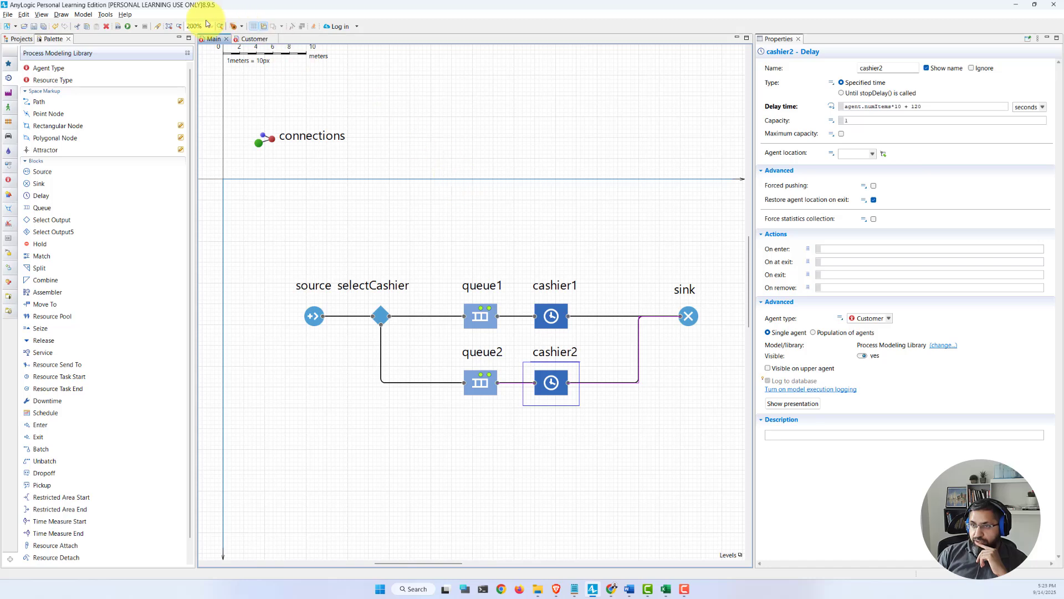
Step: Add a Variable from the Agent library to Main, above the source block, keeping its default name
left_click(8, 185)
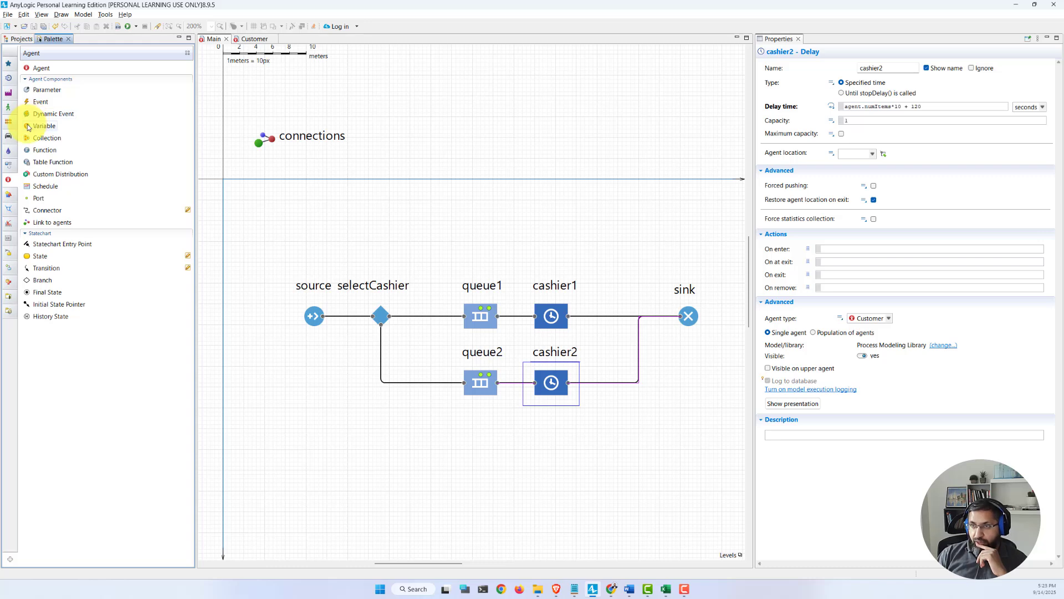
left_click_drag(27, 127, 278, 198)
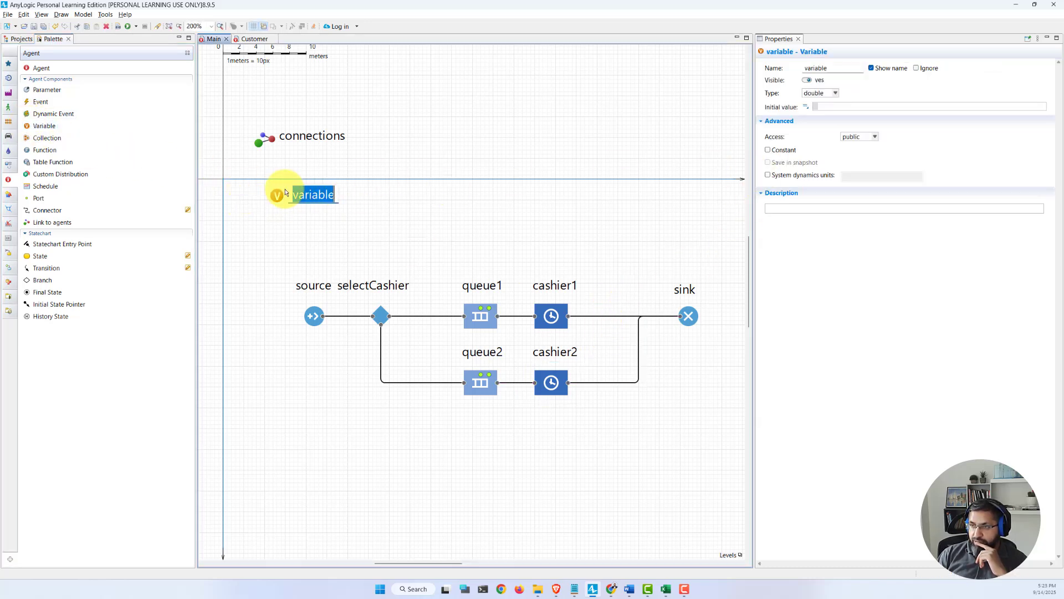
key("Return")
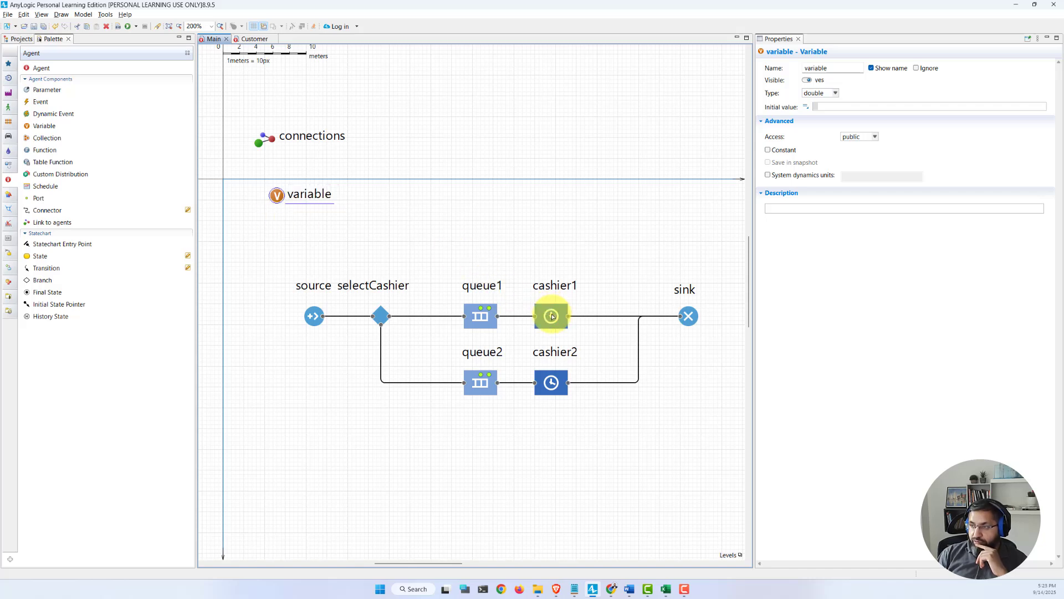
Step: Check the delay time settings of cashier1 and cashier2
left_click(552, 315)
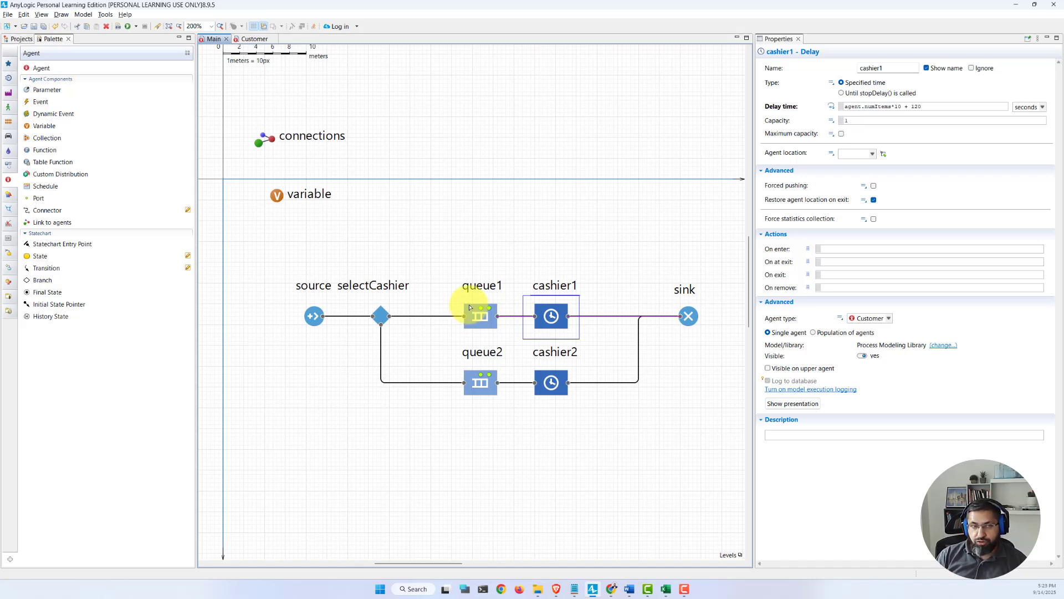
left_click(540, 386)
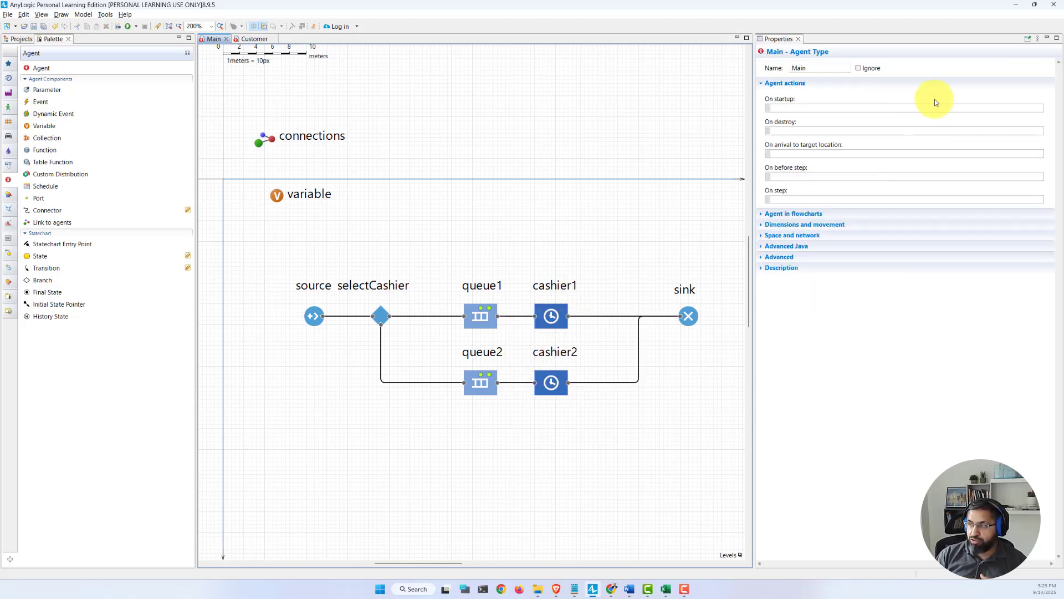
left_click(551, 313)
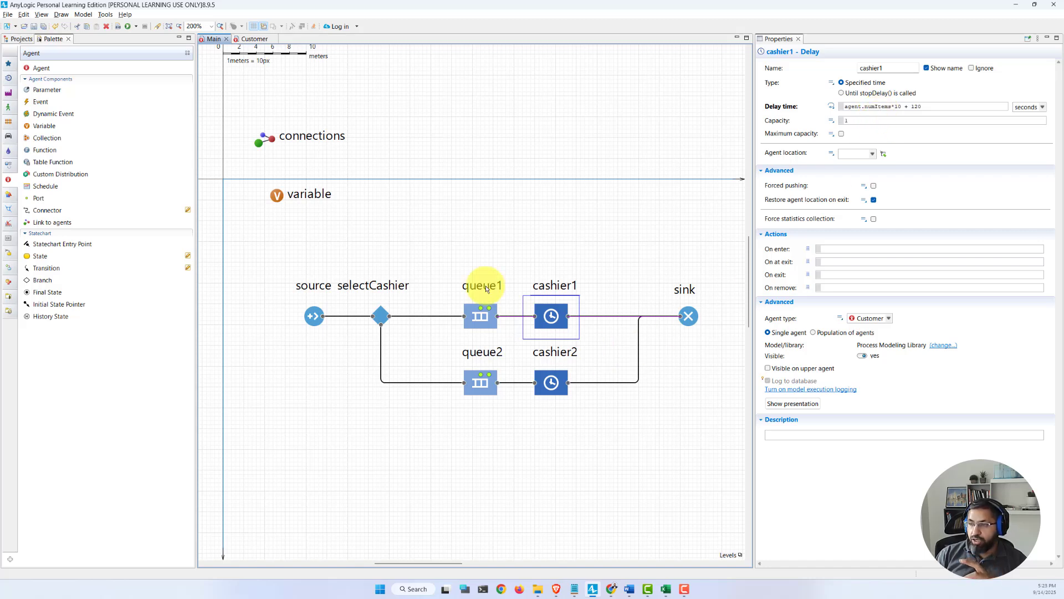
Step: Rename the variable above the source block as cashierFixedTime, with type int and initial value 120
left_click(276, 196)
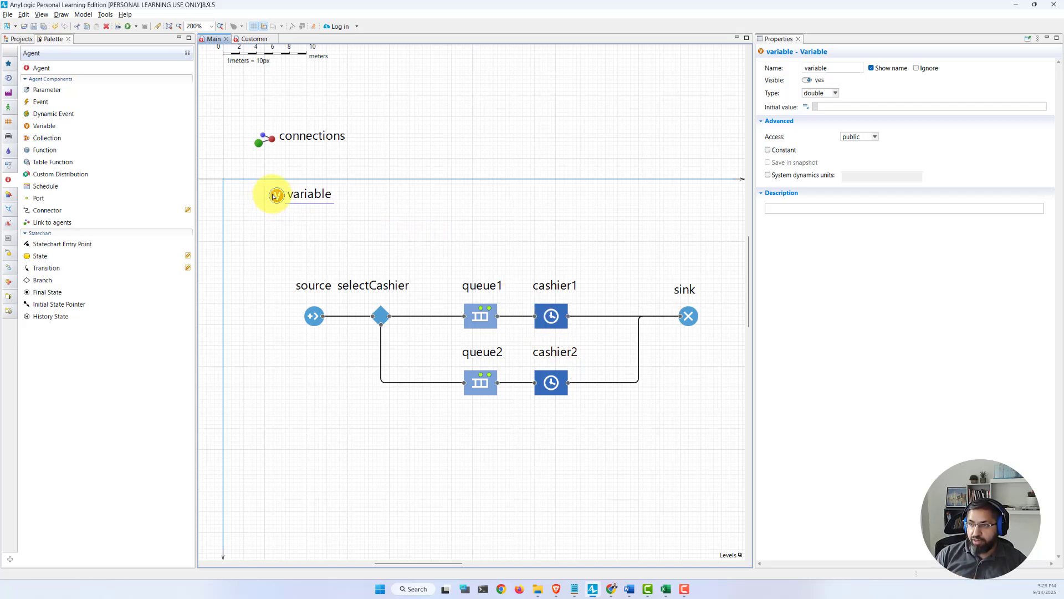
left_click_drag(845, 69, 774, 69)
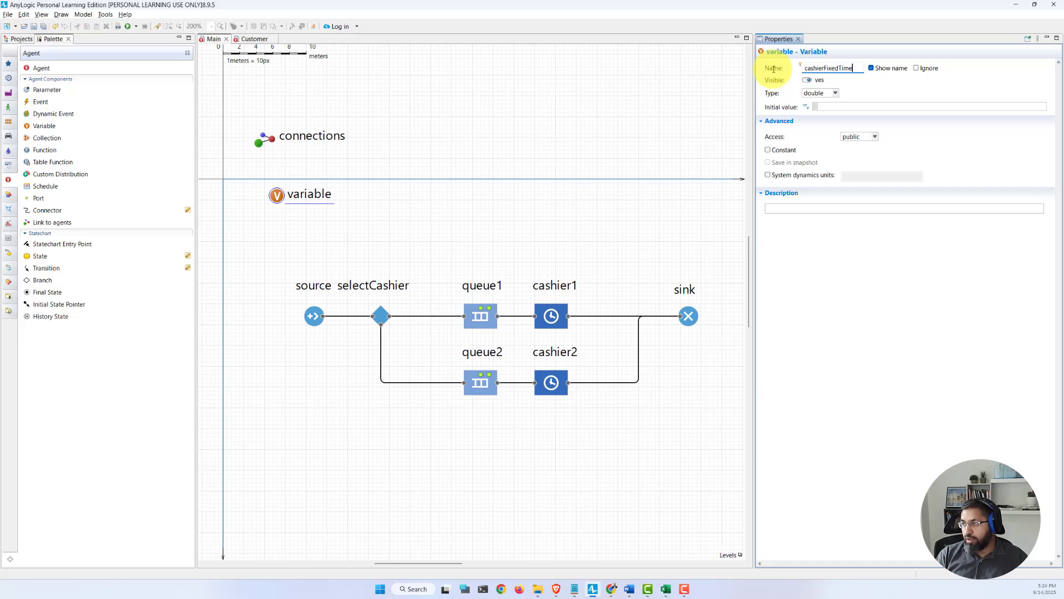
key("Return")
left_click(834, 93)
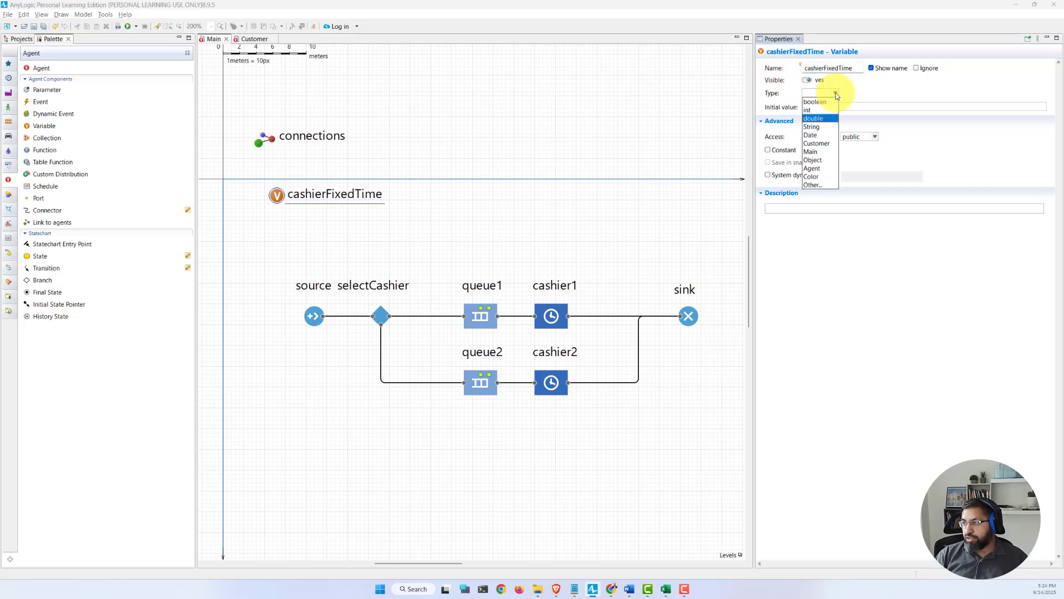
left_click(827, 110)
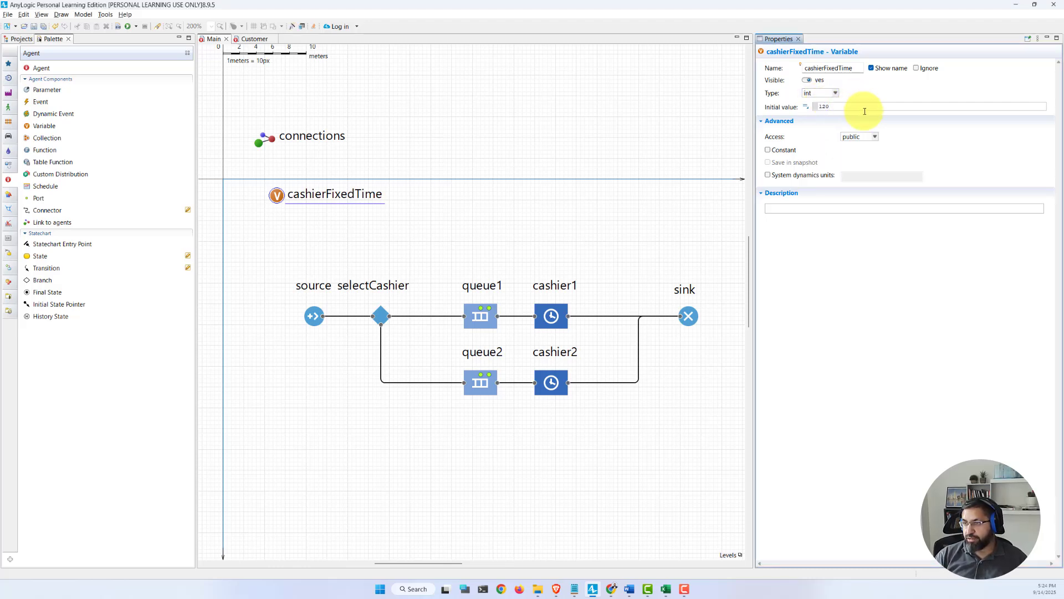
left_click(489, 176)
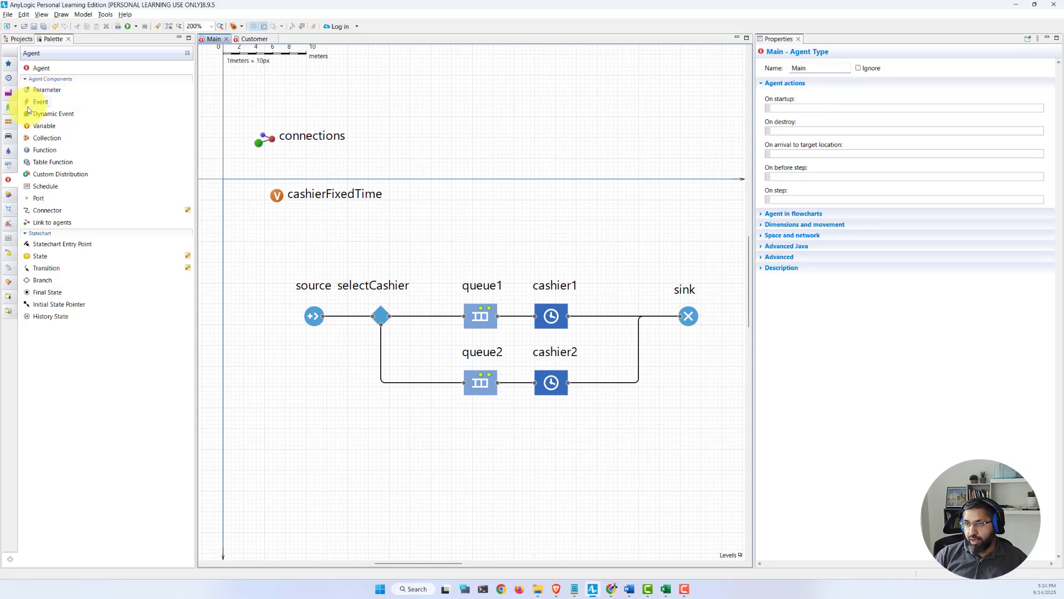
Step: Add a second Variable to Main directly below cashierFixedTime and name it cashierItemScanTime
left_click_drag(34, 128, 275, 223)
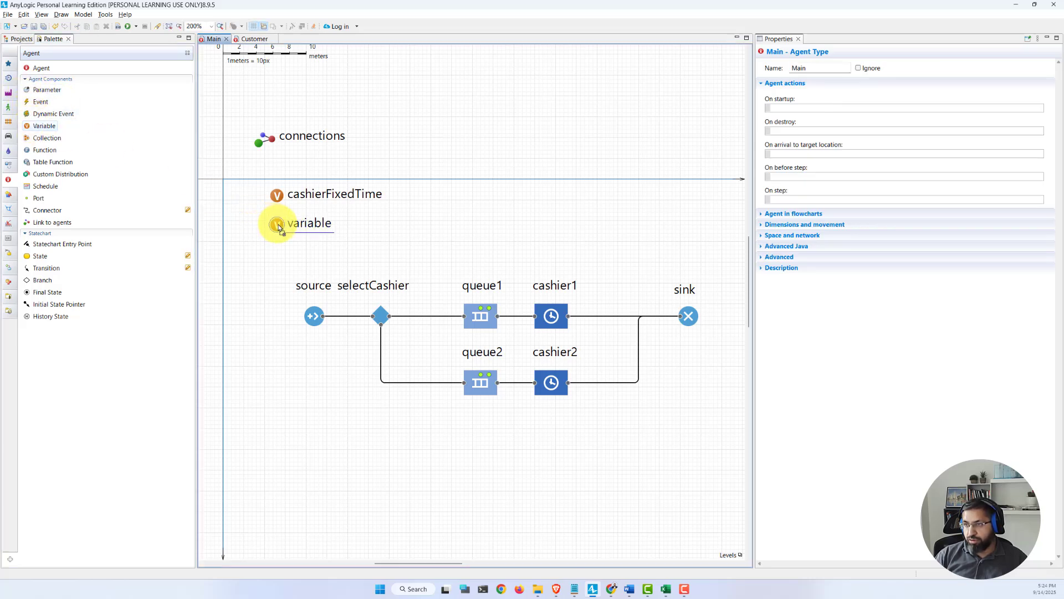
left_click(783, 69)
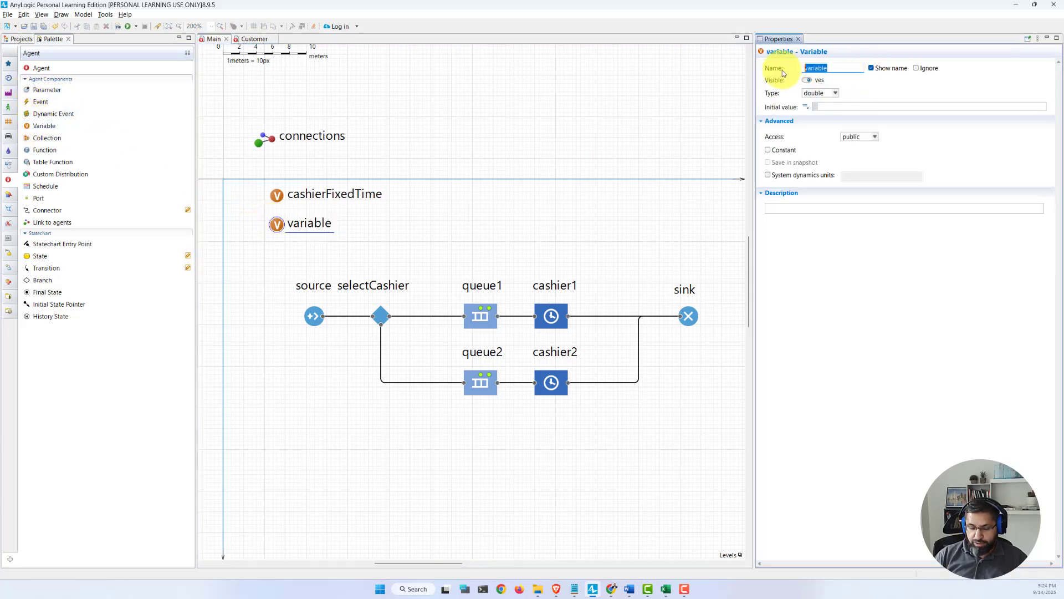
type("ch")
key("BackSpace")
type("ashier")
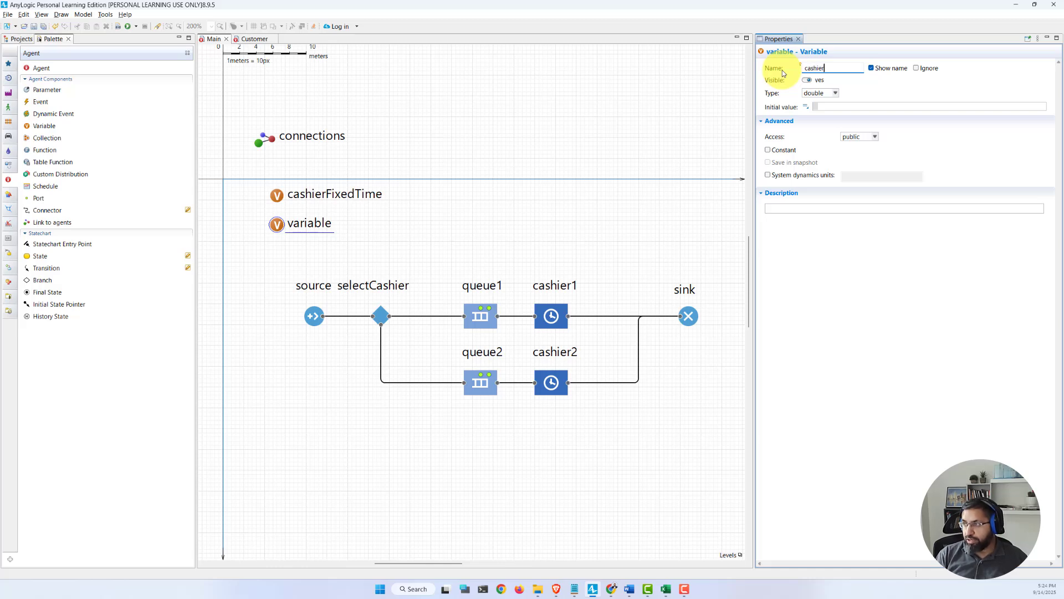
type("ItemScanTime")
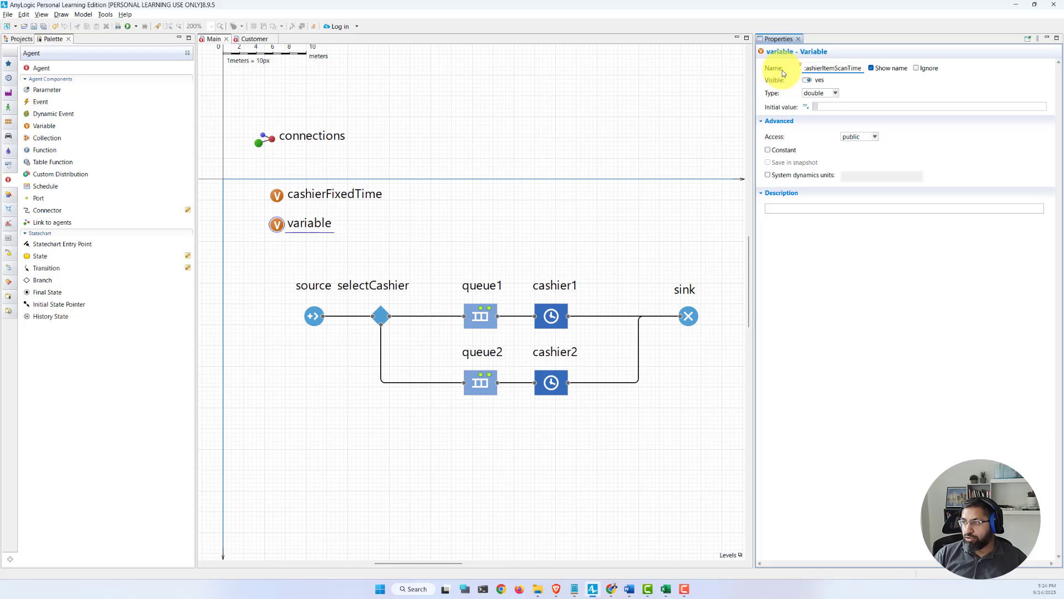
key("Return")
Step: Set the type of cashierItemScanTime to int and its initial value to 10
left_click(821, 93)
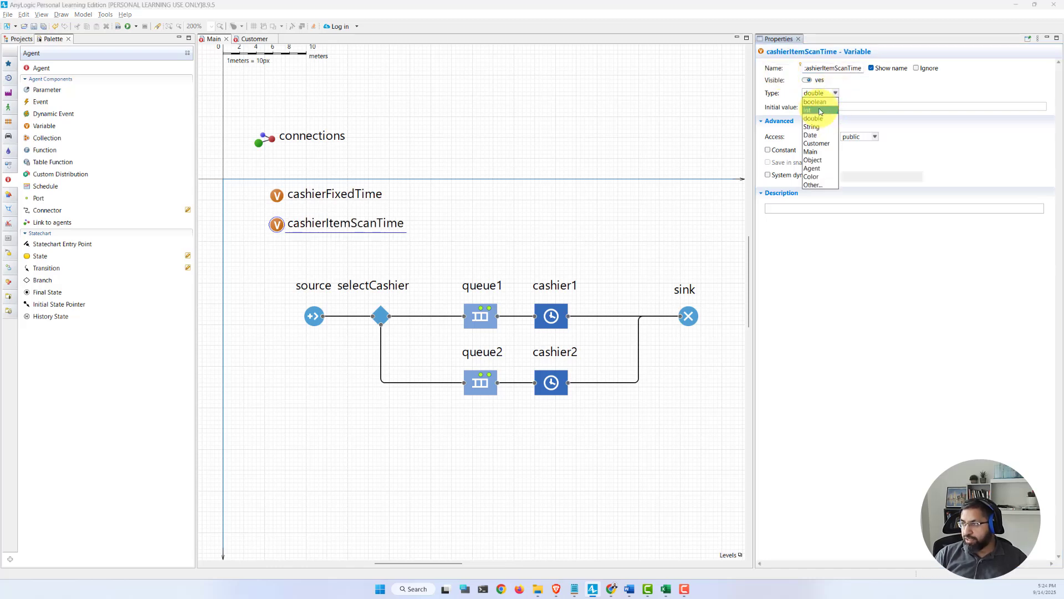
left_click(825, 110)
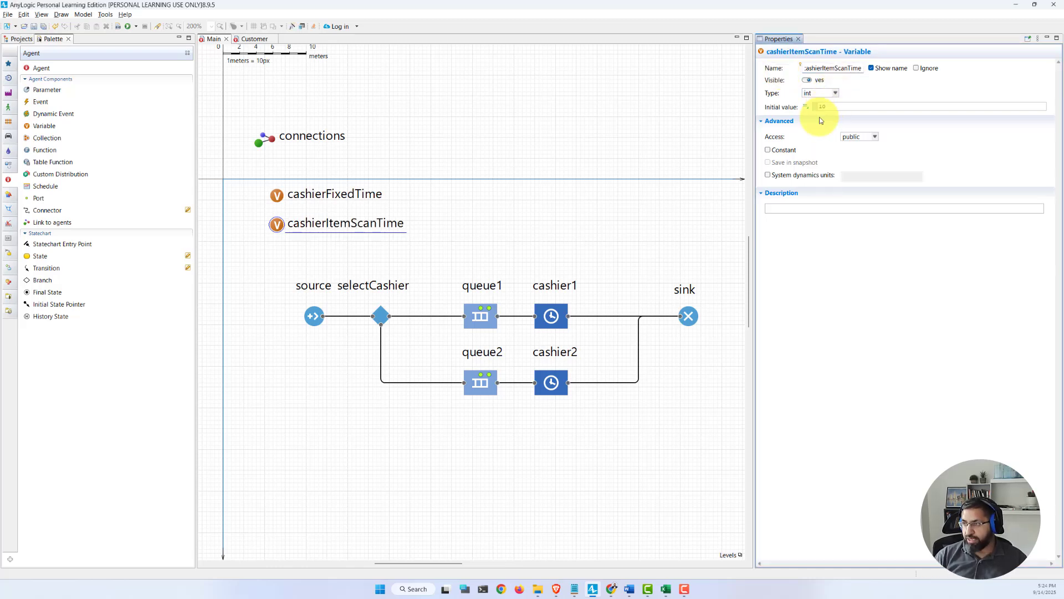
left_click(570, 172)
Step: Compare the initial values of cashierFixedTime and cashierItemScanTime with the delay time expressions of cashier1 and cashier2
left_click(284, 218)
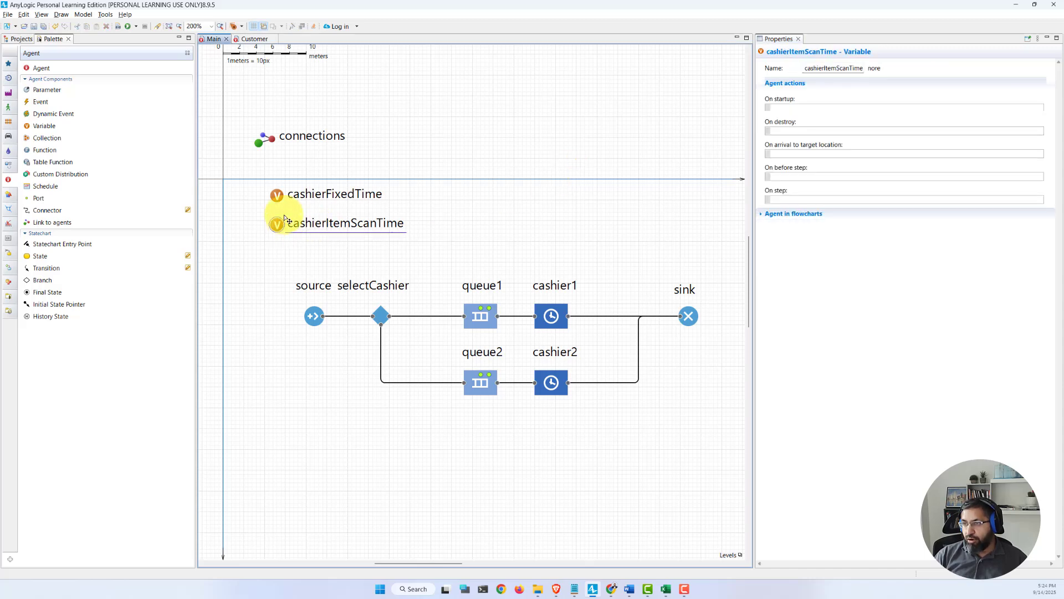
left_click(276, 195)
left_click(551, 313)
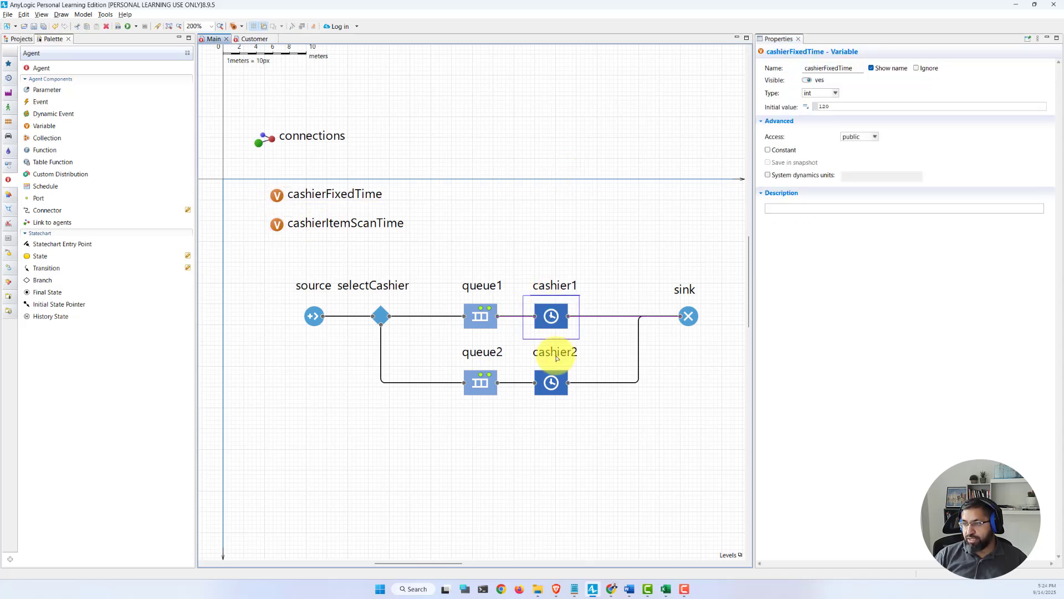
left_click(551, 381)
left_click(551, 314)
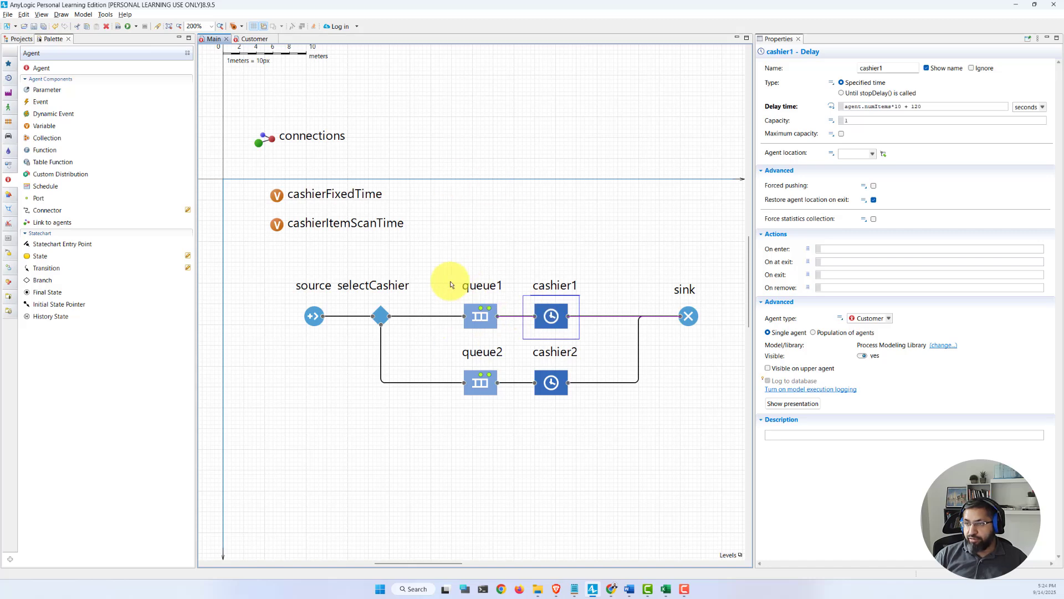
left_click(274, 198)
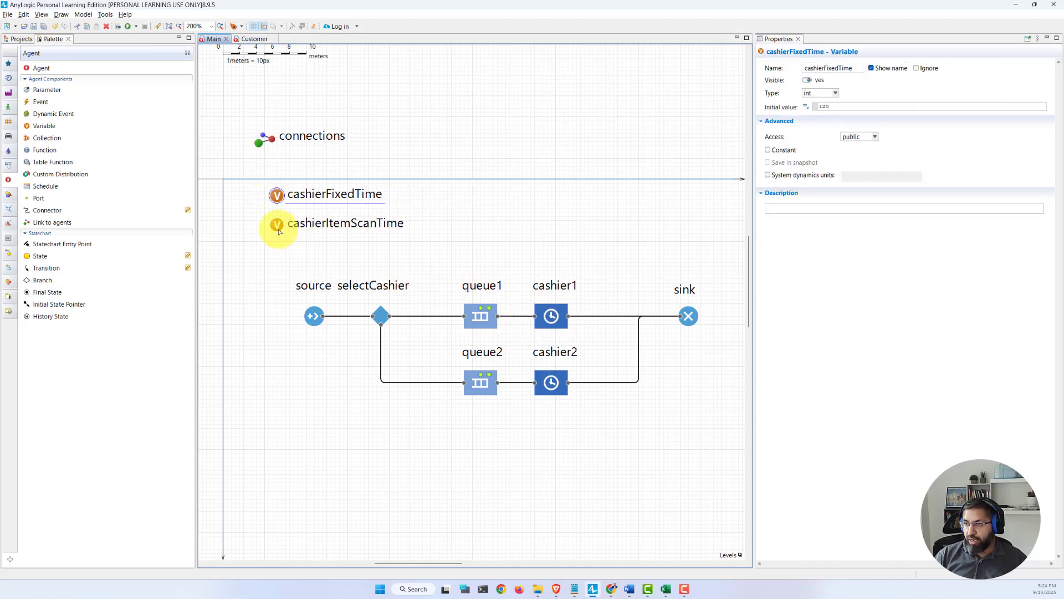
left_click(277, 226)
left_click(848, 106)
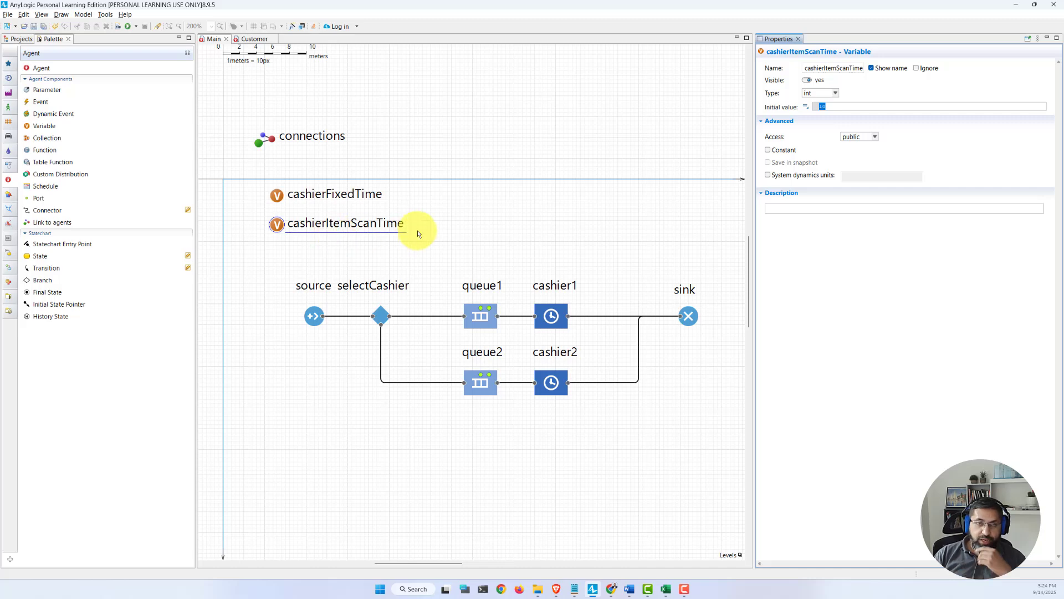
Step: Set cashier1's delay time to agent.numItems*cashierItemScanTime + cashierFixedTime and copy the whole expression
left_click(551, 315)
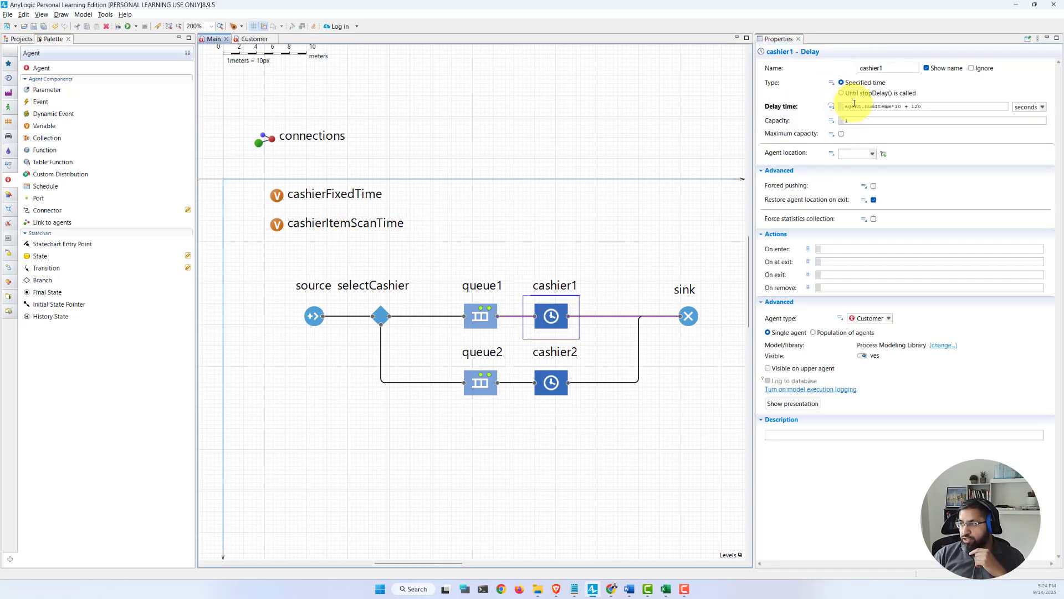
left_click(904, 107)
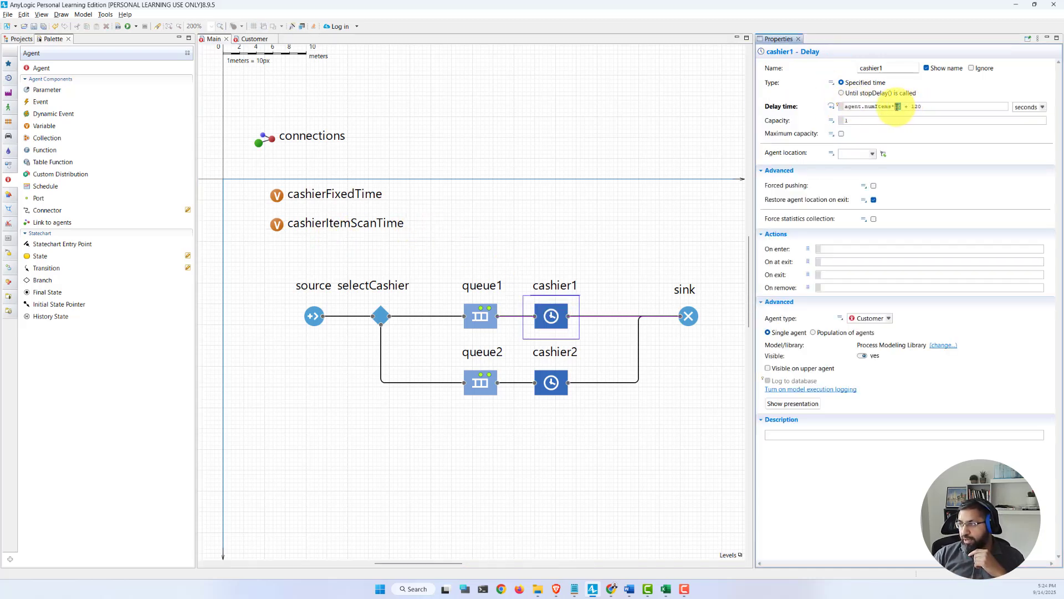
double_click(898, 107)
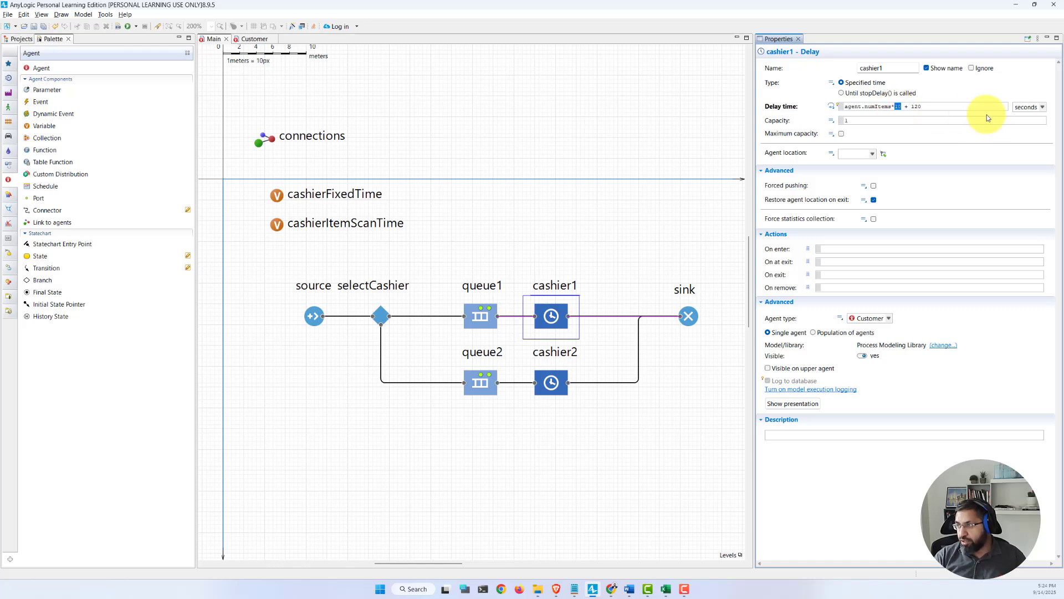
type("cashierItemS")
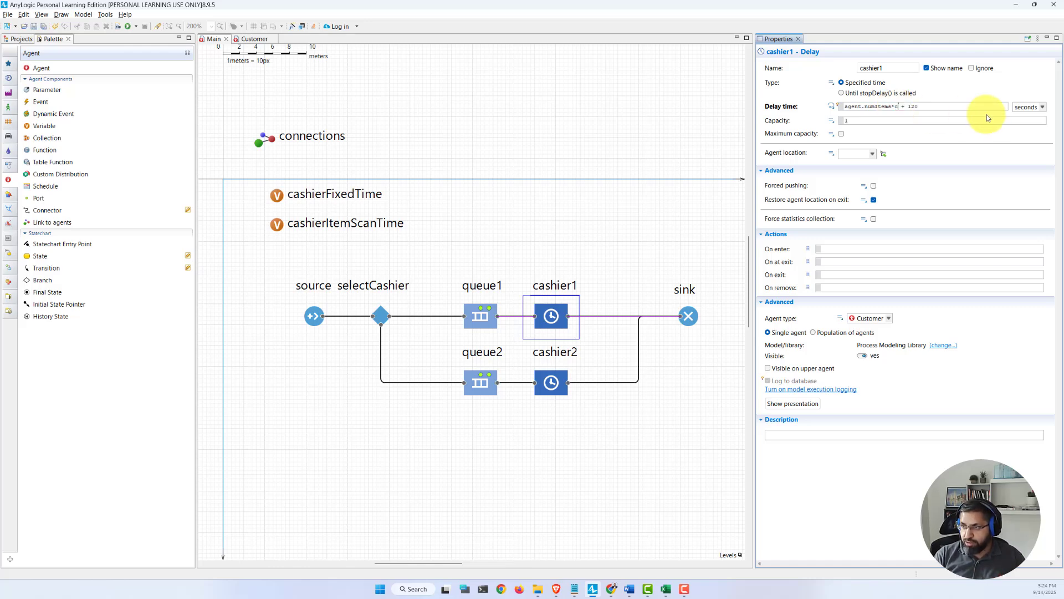
type("canTime + cash")
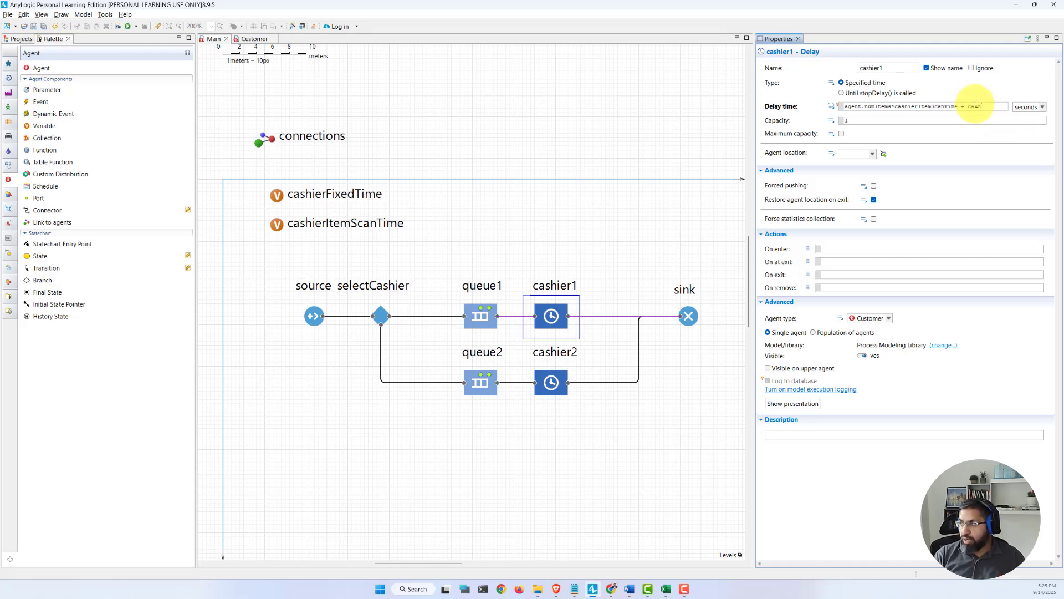
type("ierFixedTime")
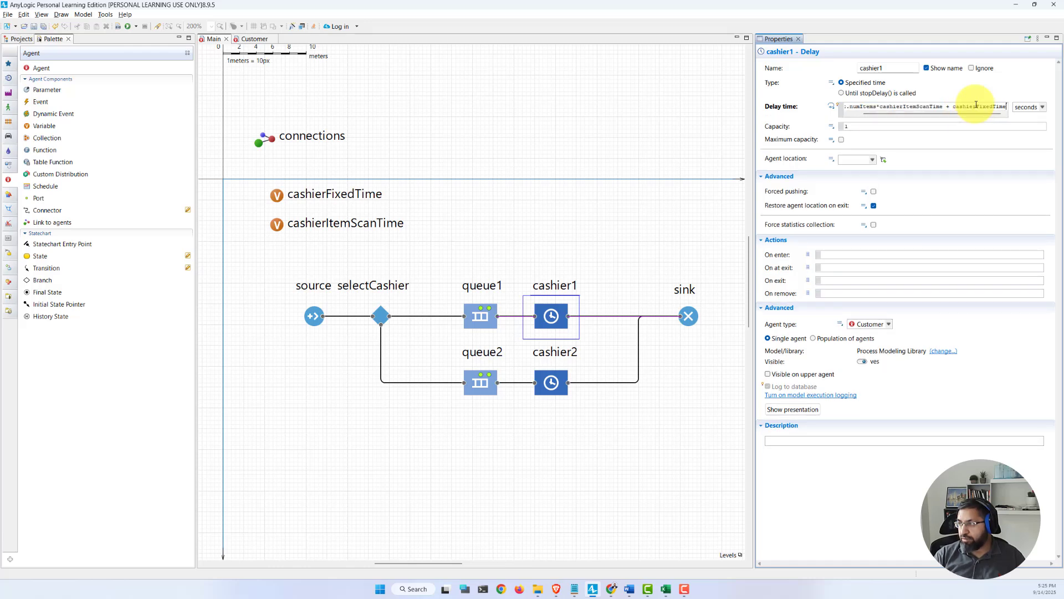
key("ctrl+a")
key("ctrl+c")
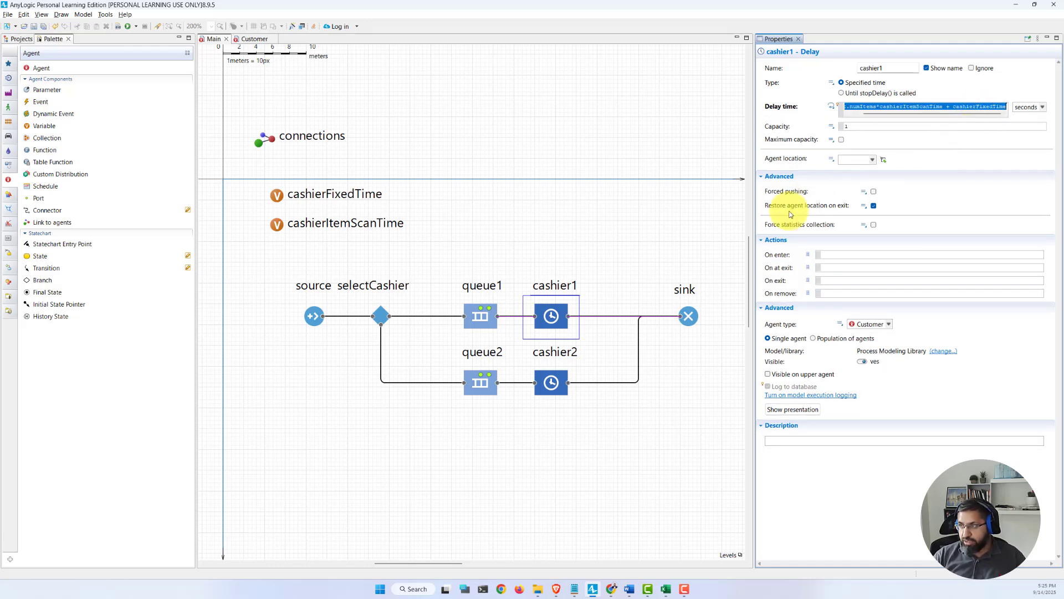
Step: Set the cashier2 block's delay time to the expression agent.numItems*cashierItemScanTime + cashierFixedTime
left_click(556, 384)
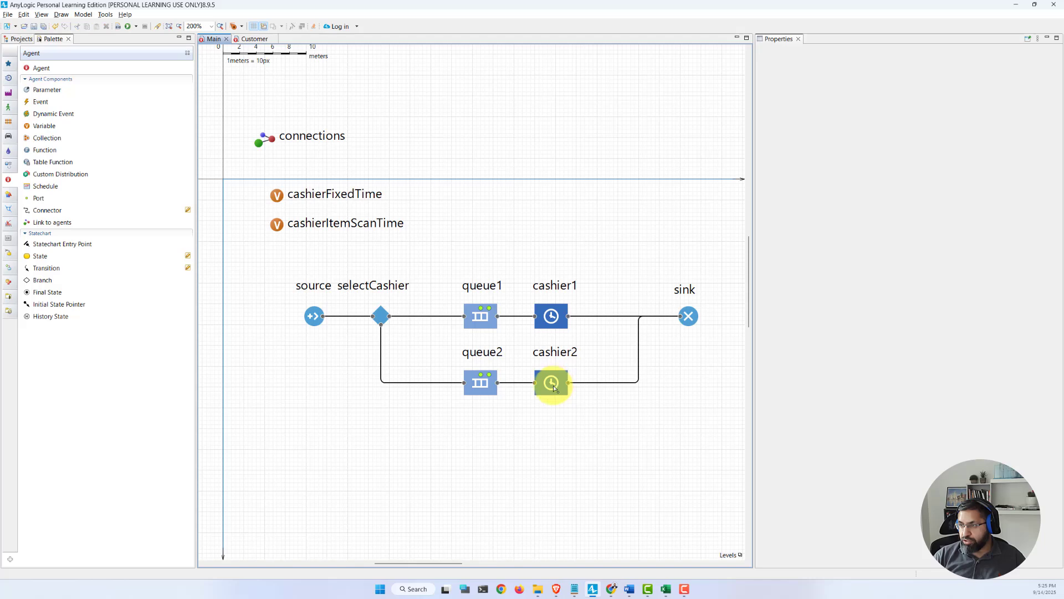
triple_click(877, 107)
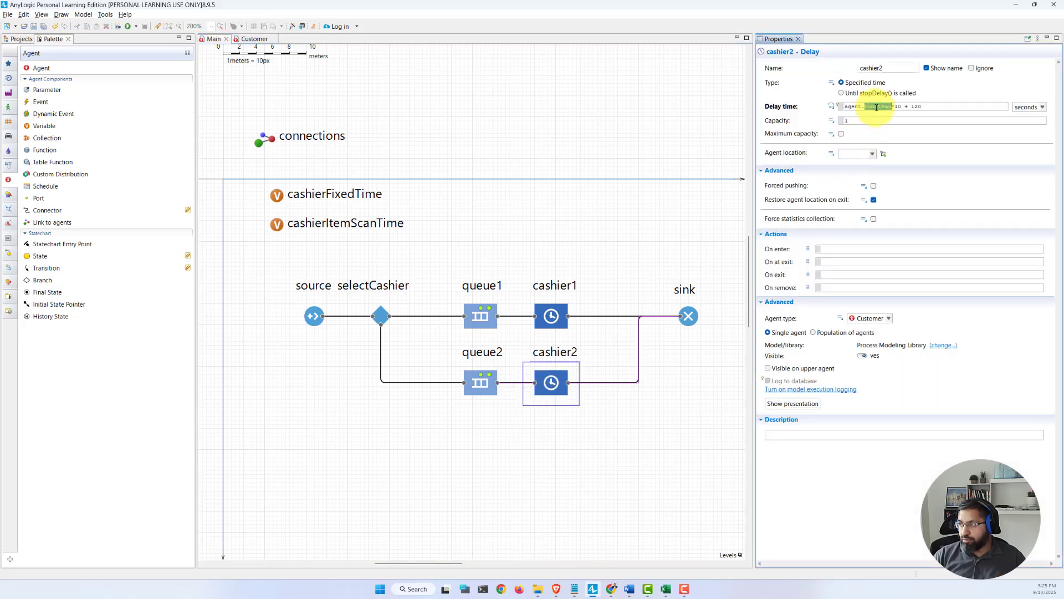
key("ctrl+v")
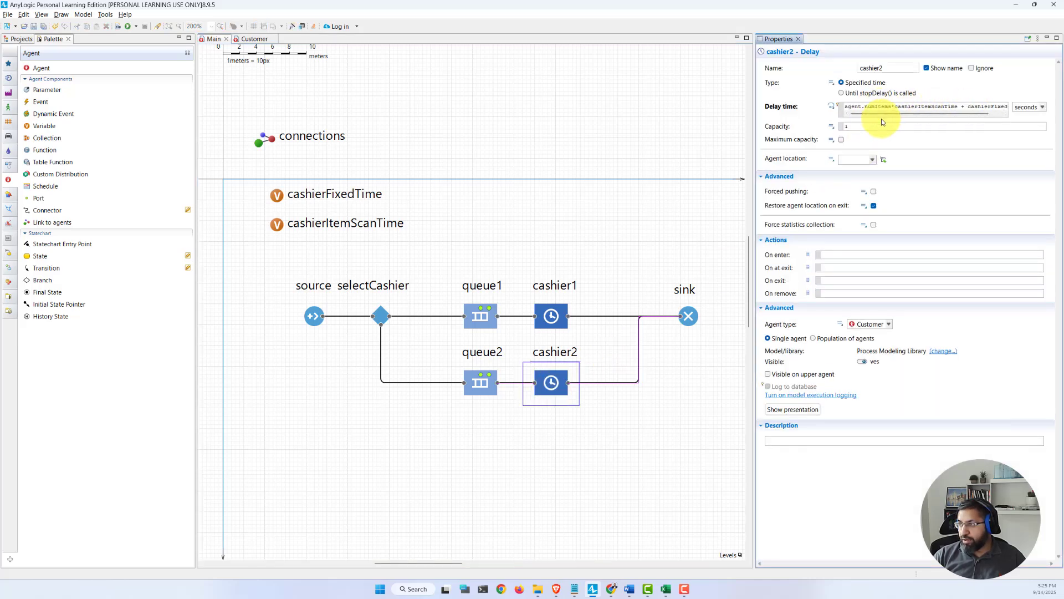
left_click(598, 181)
Step: Test-run the simulation, close it, and review the properties of the cashierItemScanTime and cashierFixedTime variables
left_click(129, 27)
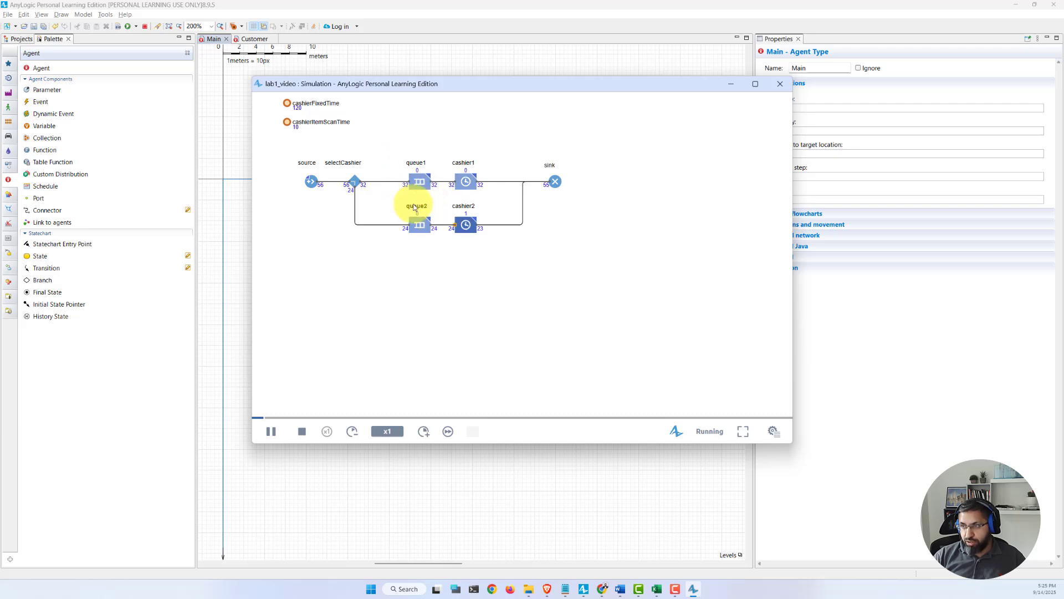
left_click(780, 84)
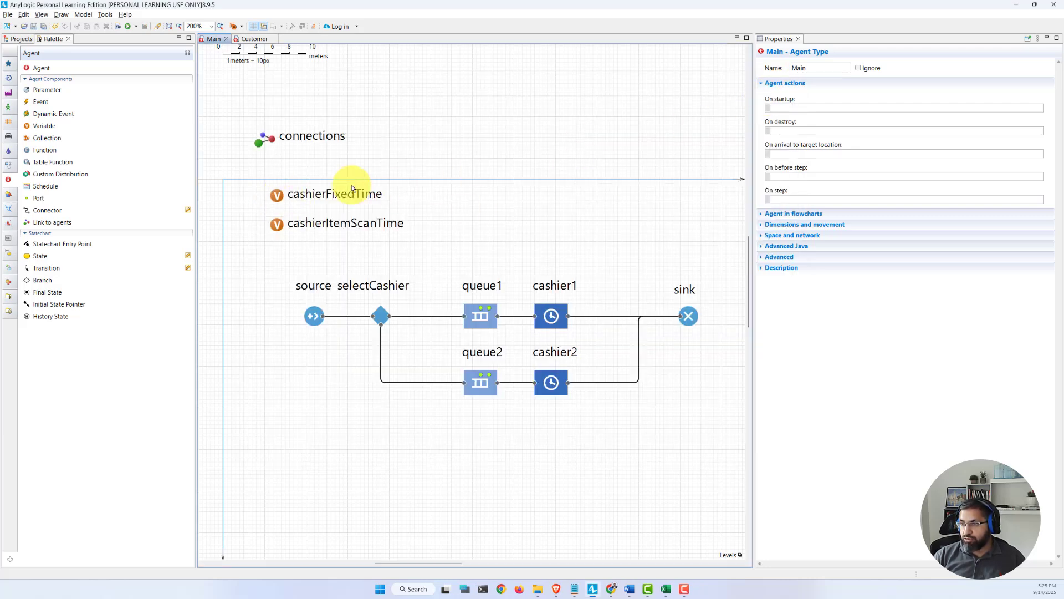
left_click(272, 224)
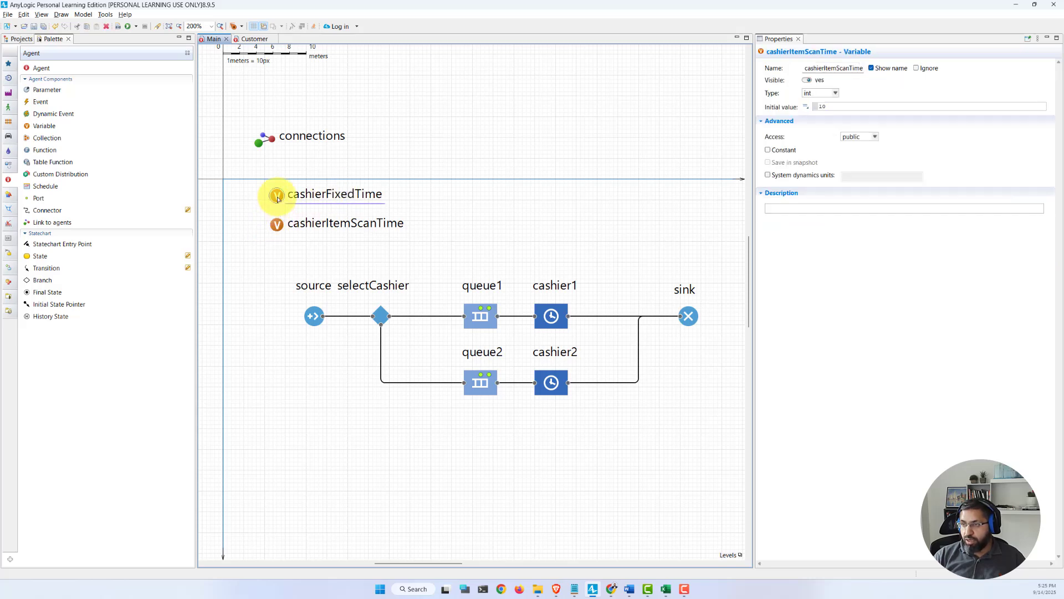
left_click(276, 195)
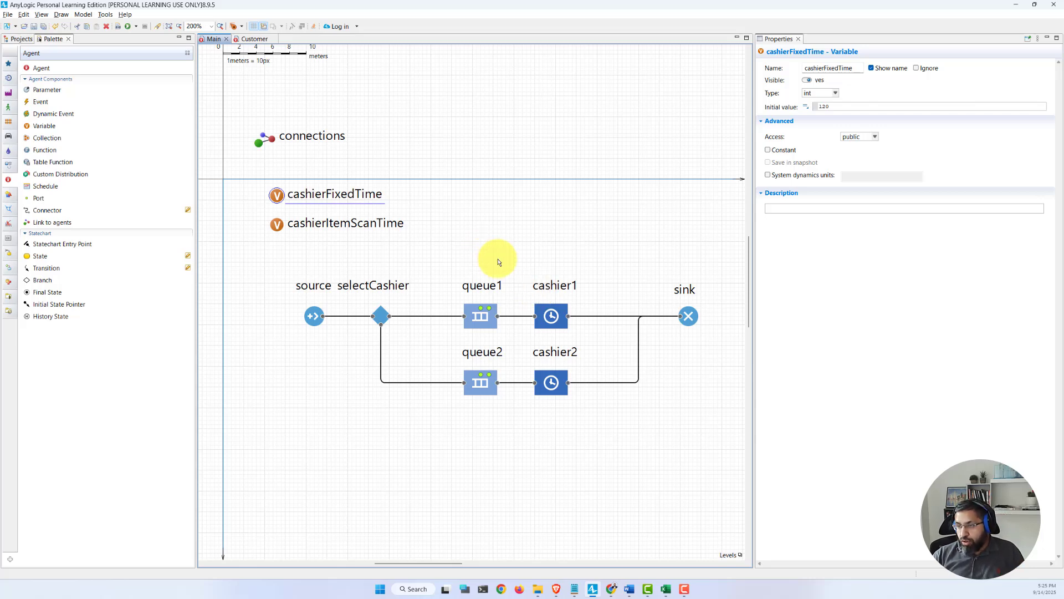
Step: Enter agent.numItems = negativeBinomial( p, r ); as the source block's "On at exit" action
left_click(313, 317)
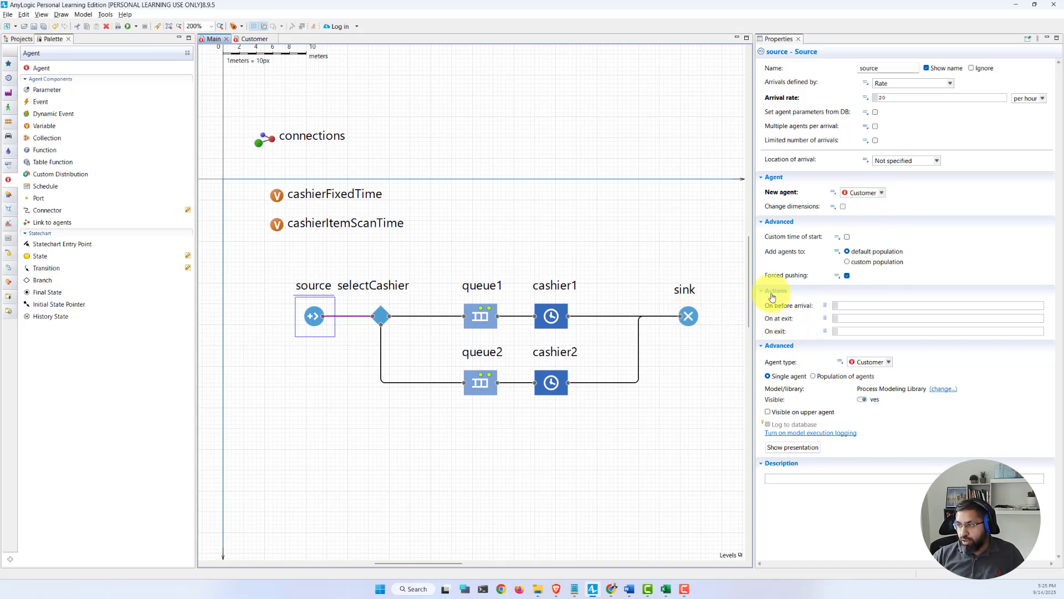
left_click(861, 319)
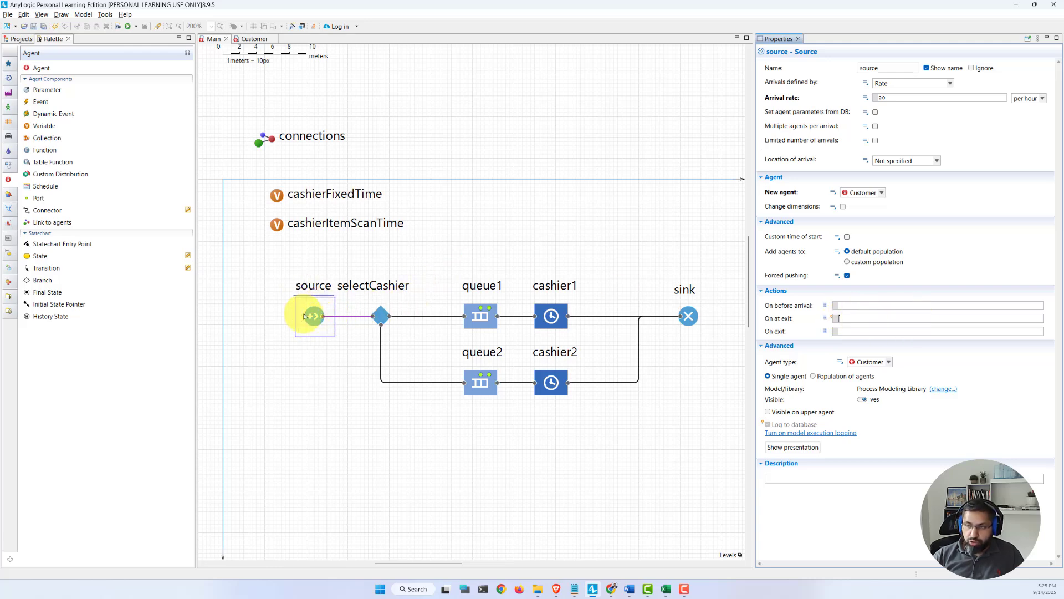
left_click(381, 315)
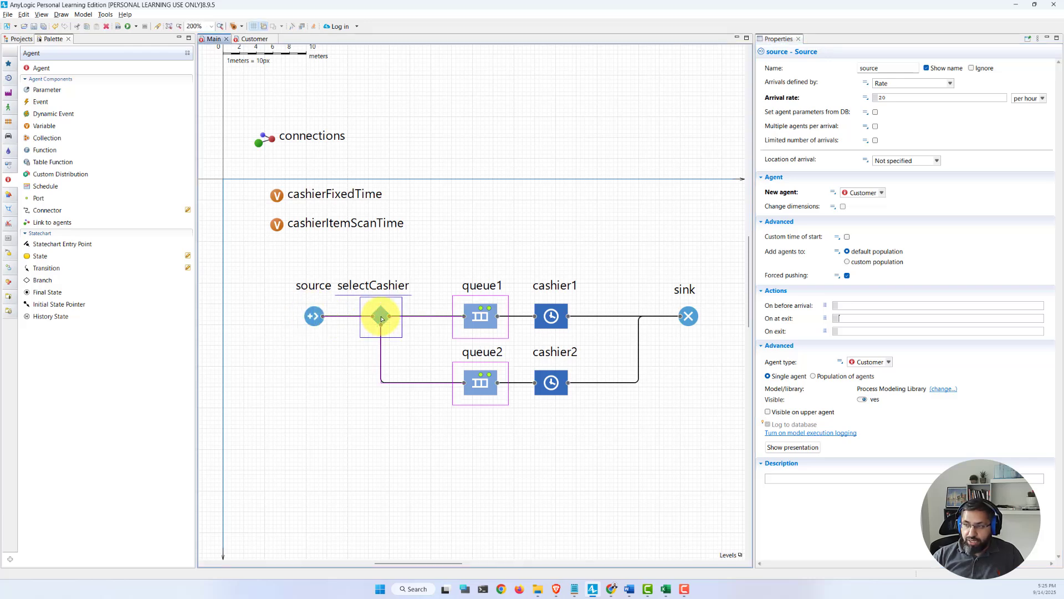
left_click(472, 320)
left_click(314, 317)
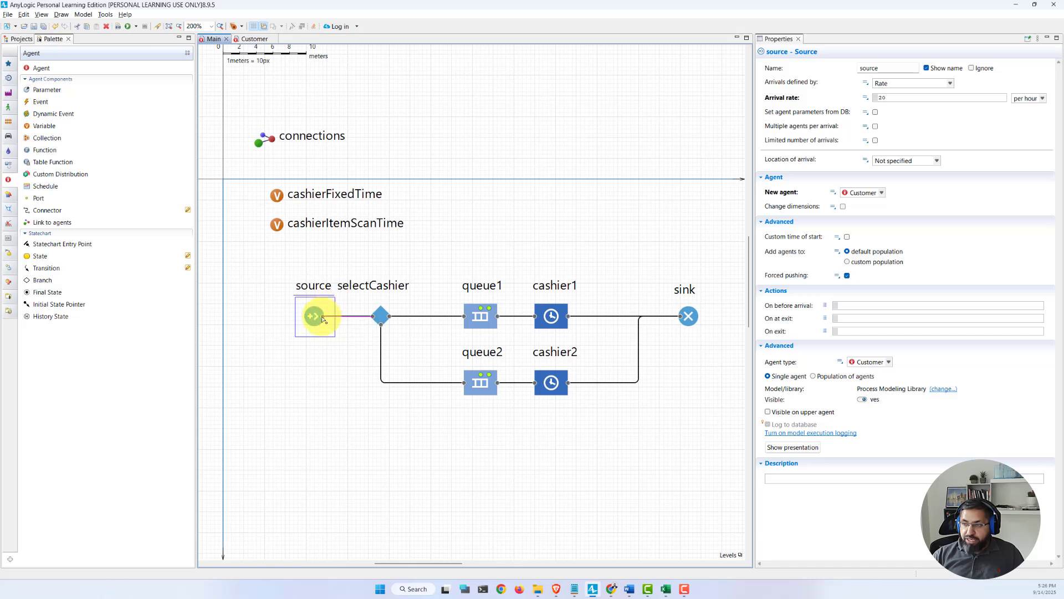
left_click(858, 319)
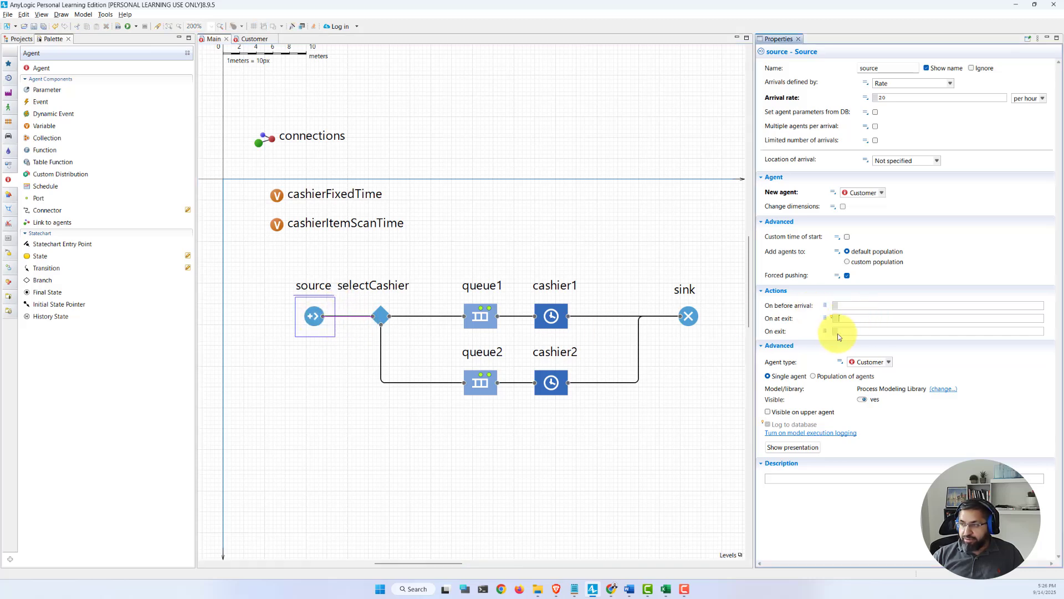
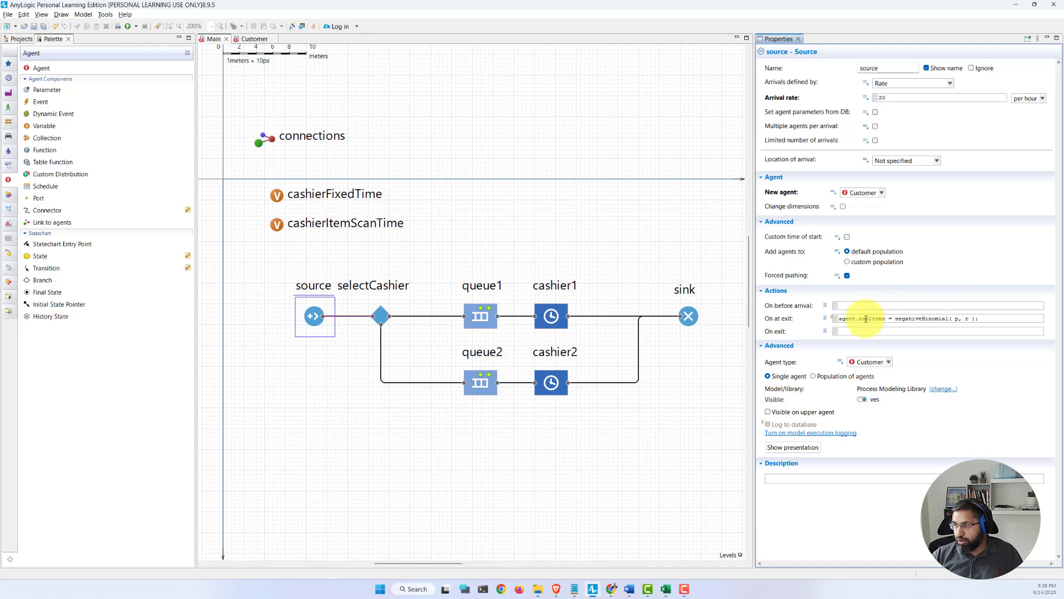
left_click_drag(842, 319, 992, 317)
left_click(992, 318)
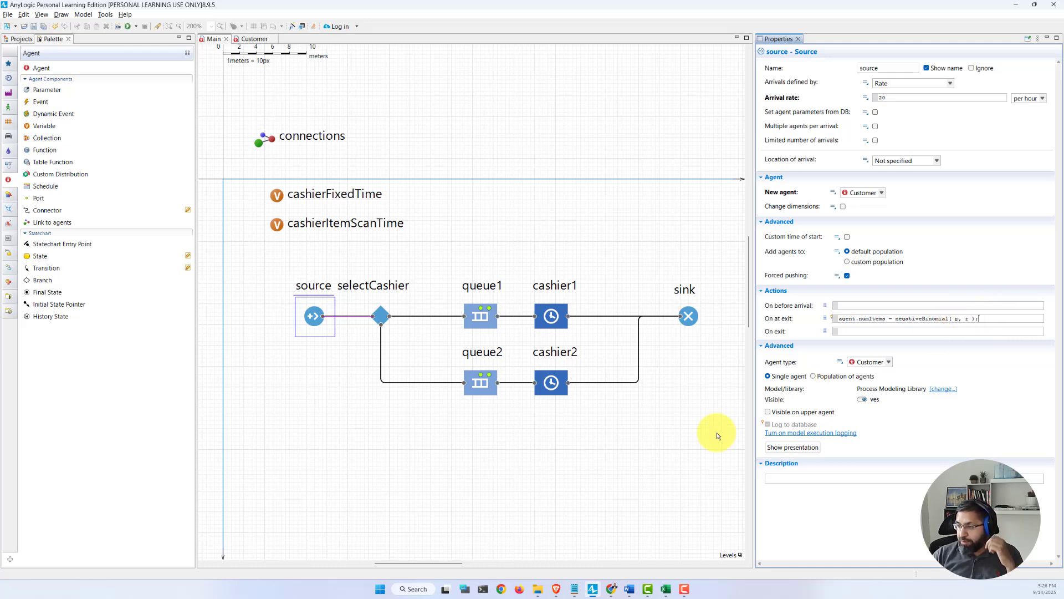
Step: Look up p and r in the Lab dataset Excel workbook, and replace them in the source's negativeBinomial call with 0.19 and 4.676
left_click(666, 588)
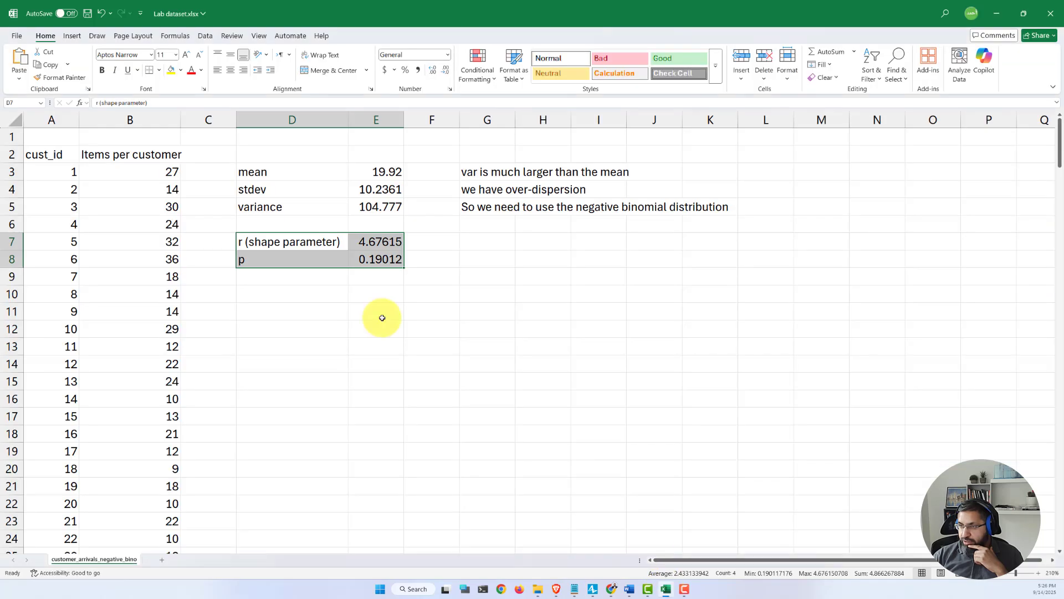
left_click(373, 263)
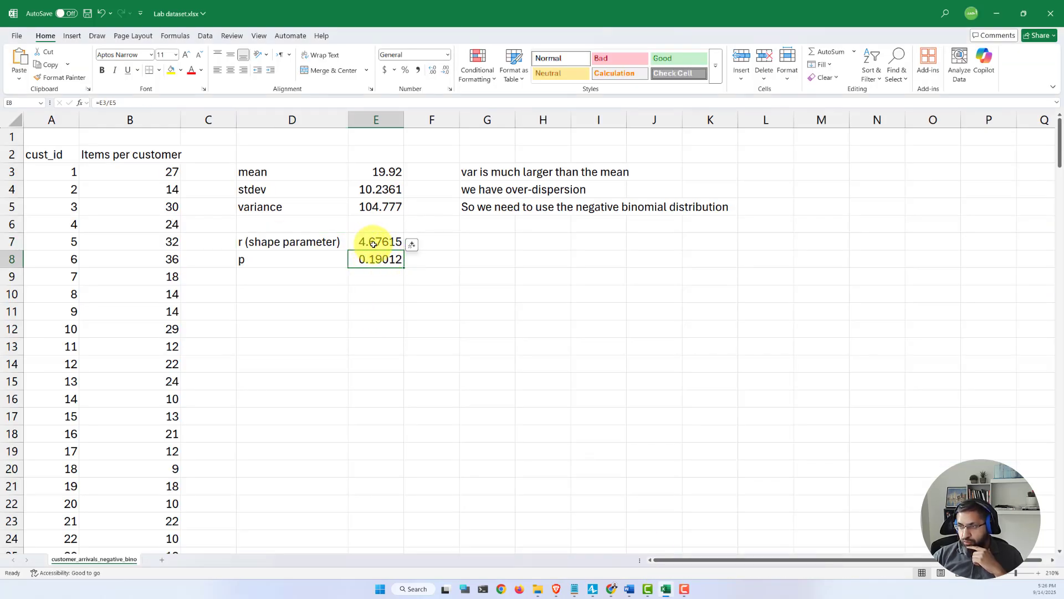
left_click(997, 13)
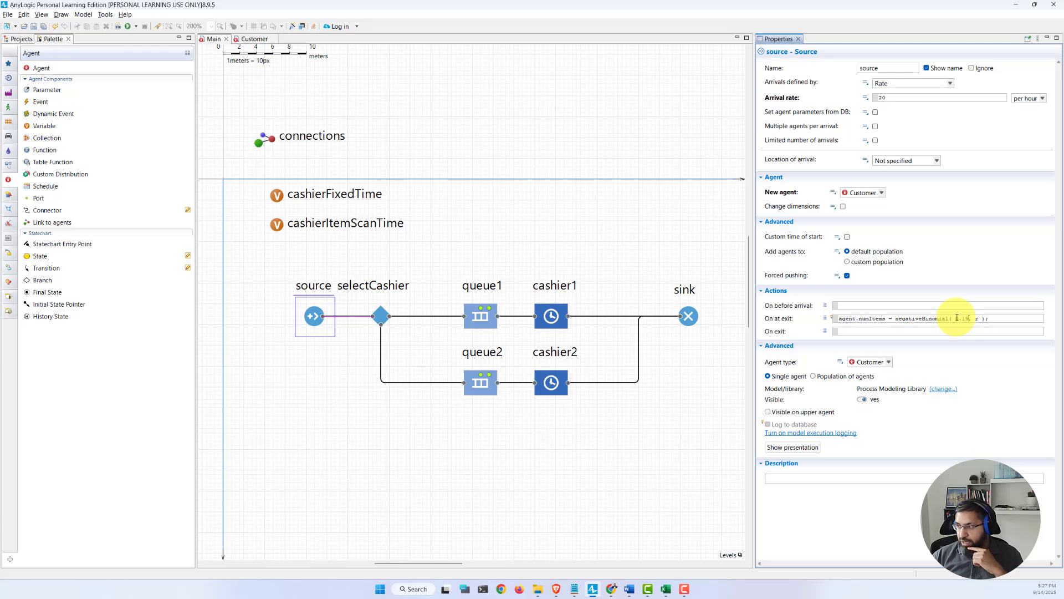
left_click_drag(958, 317, 970, 317)
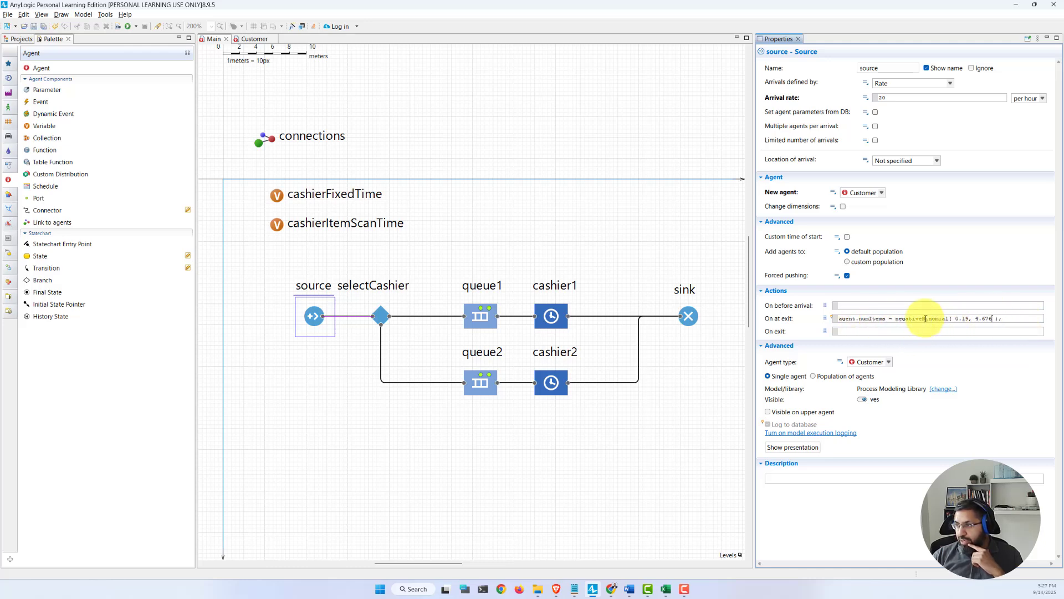
Step: Wrap the source's negativeBinomial call in Math.round(), cast it to (int), and test-run the simulation before closing it
left_click(895, 318)
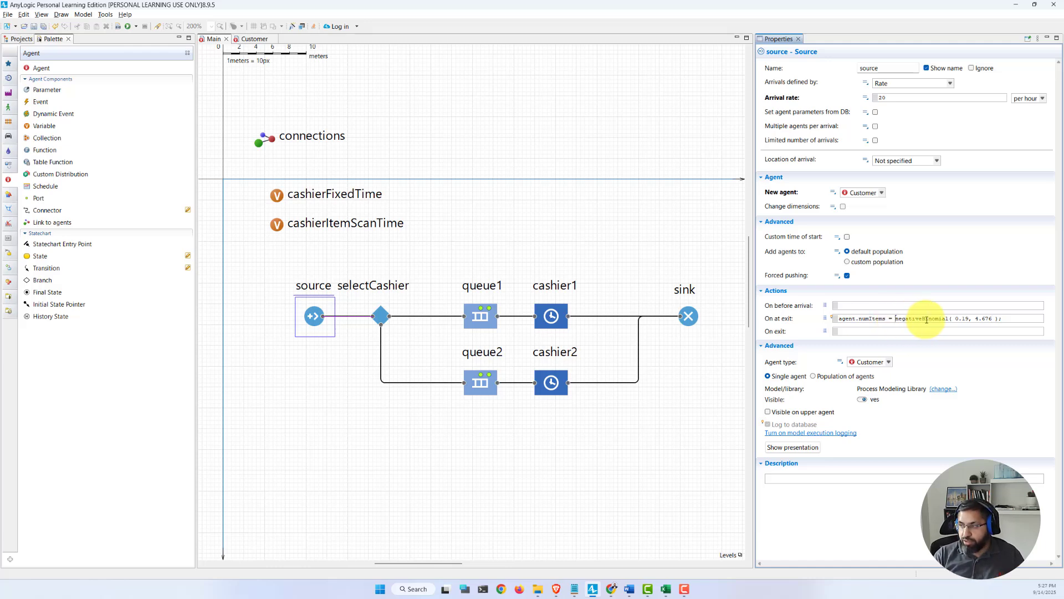
type("Math.")
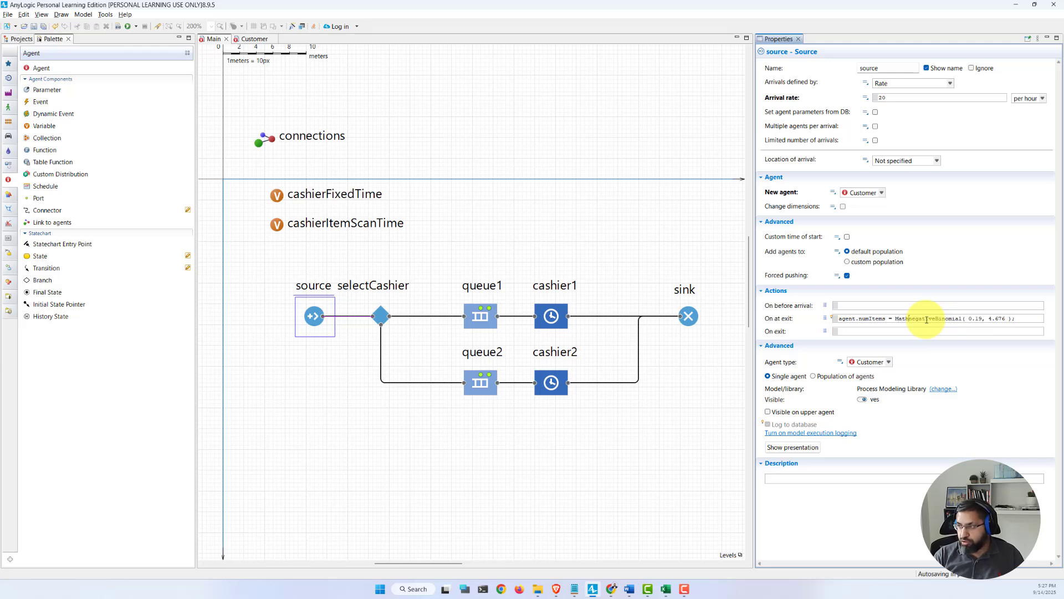
type("round(")
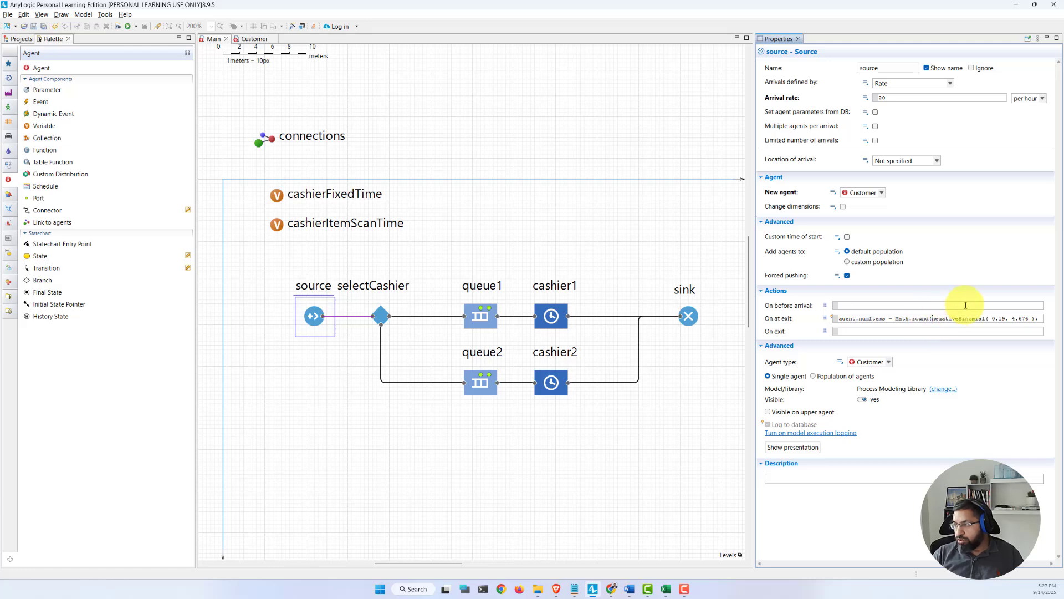
left_click(1036, 317)
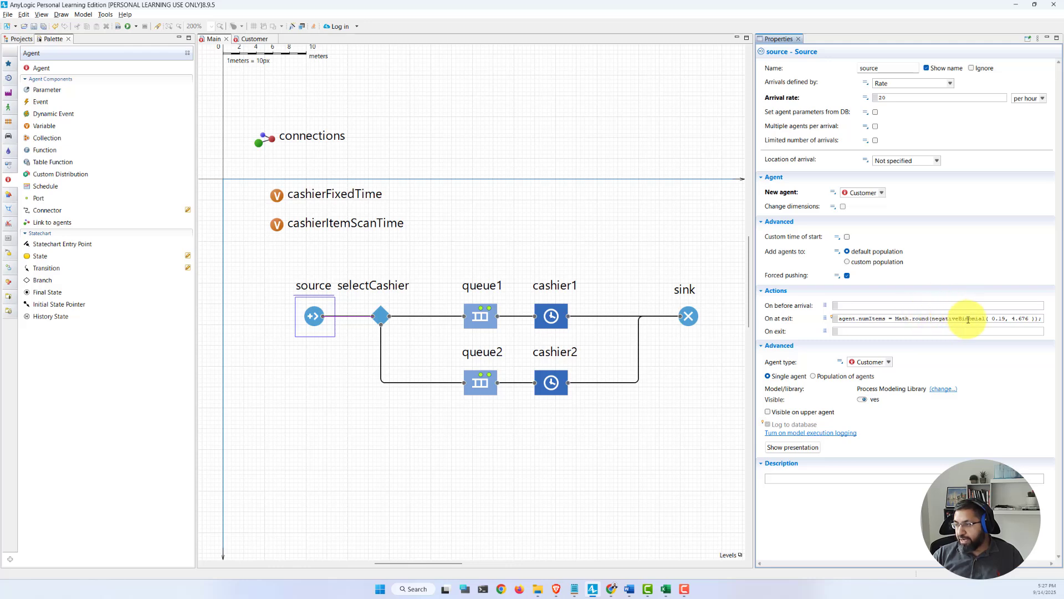
left_click(893, 318)
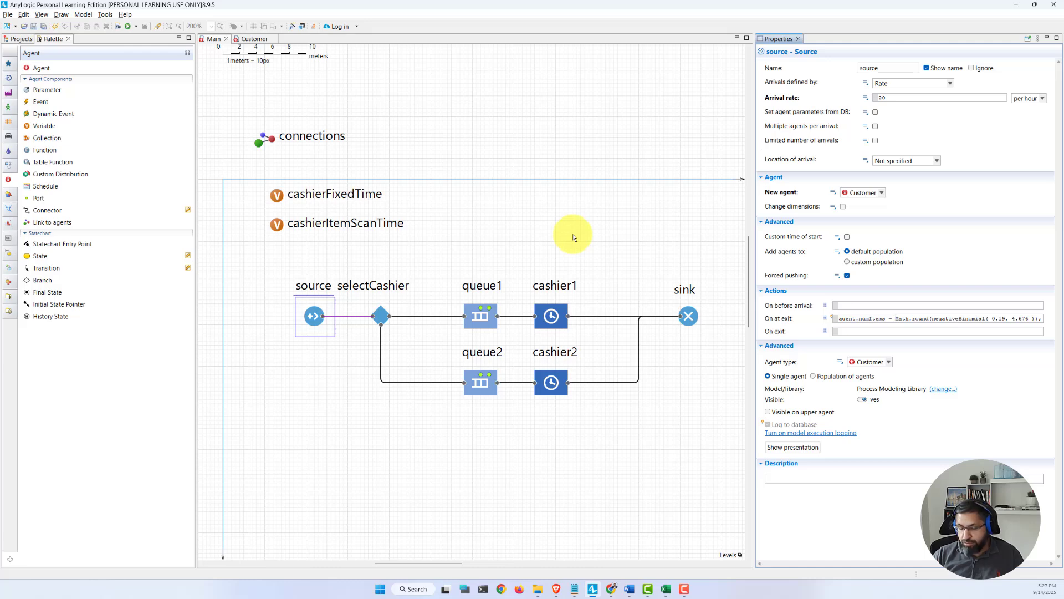
type("(int)")
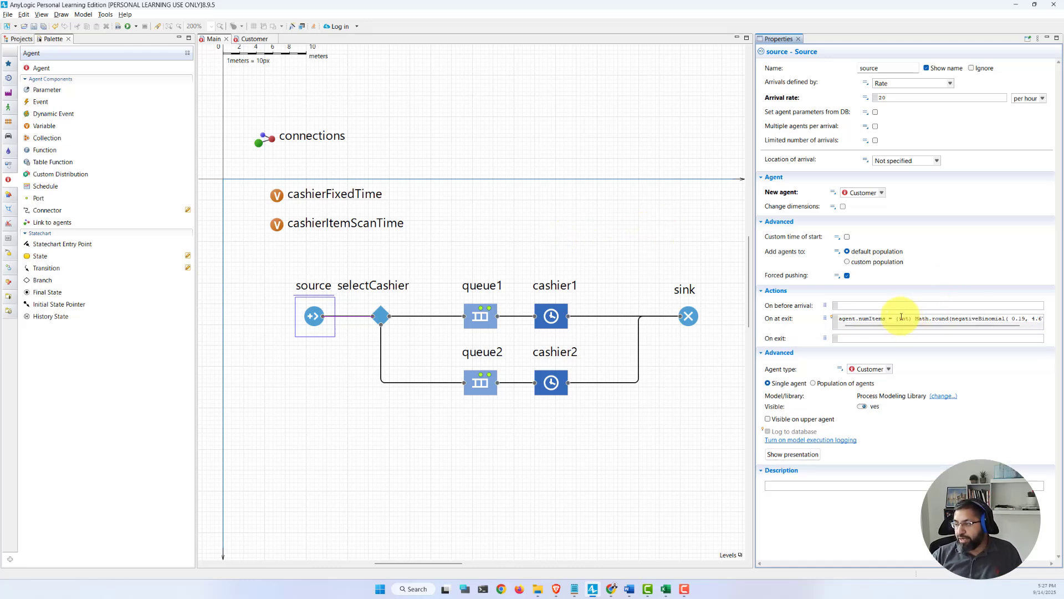
left_click_drag(915, 318, 1042, 319)
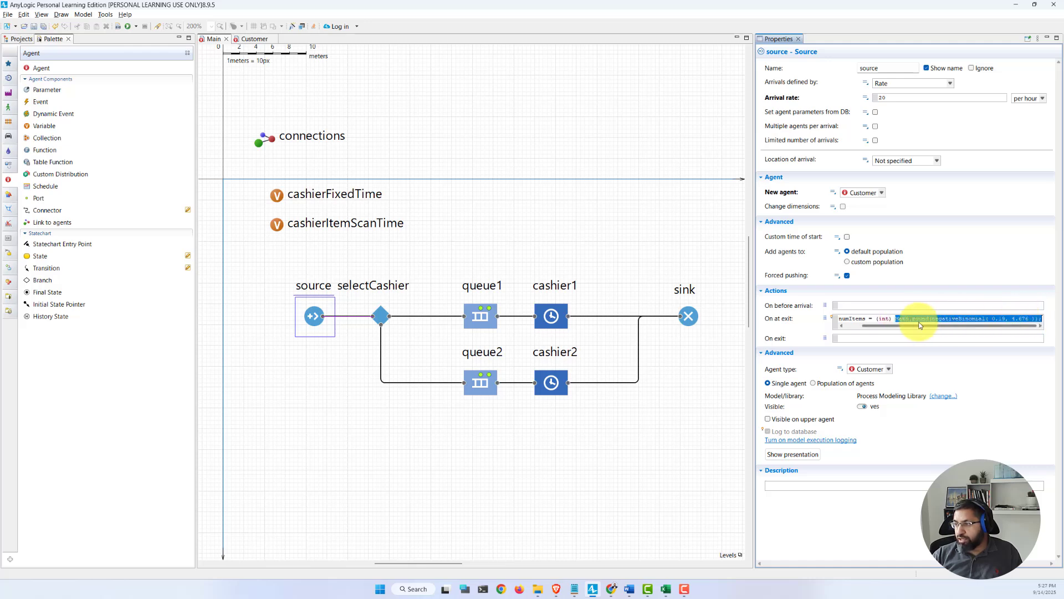
left_click(127, 27)
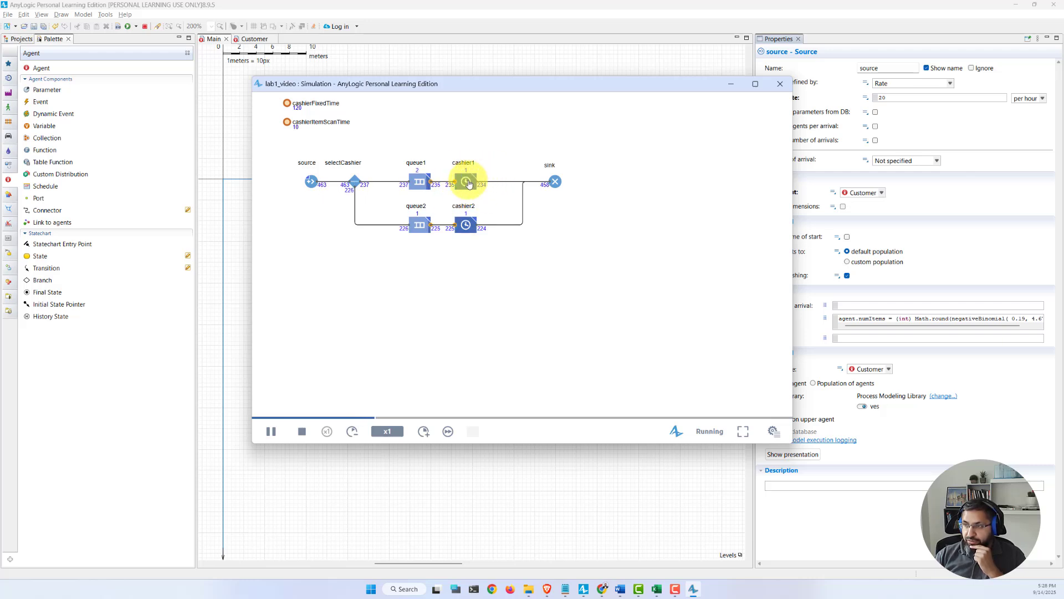
left_click(776, 85)
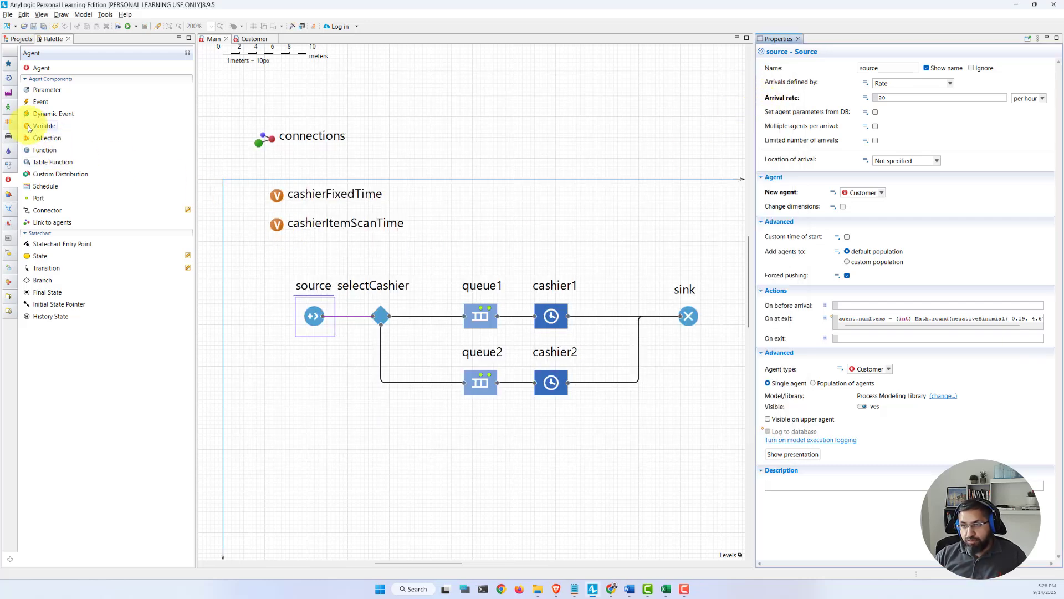
Step: Add a Statistics element below the flowchart and name it numItemsCashier1
left_click(9, 221)
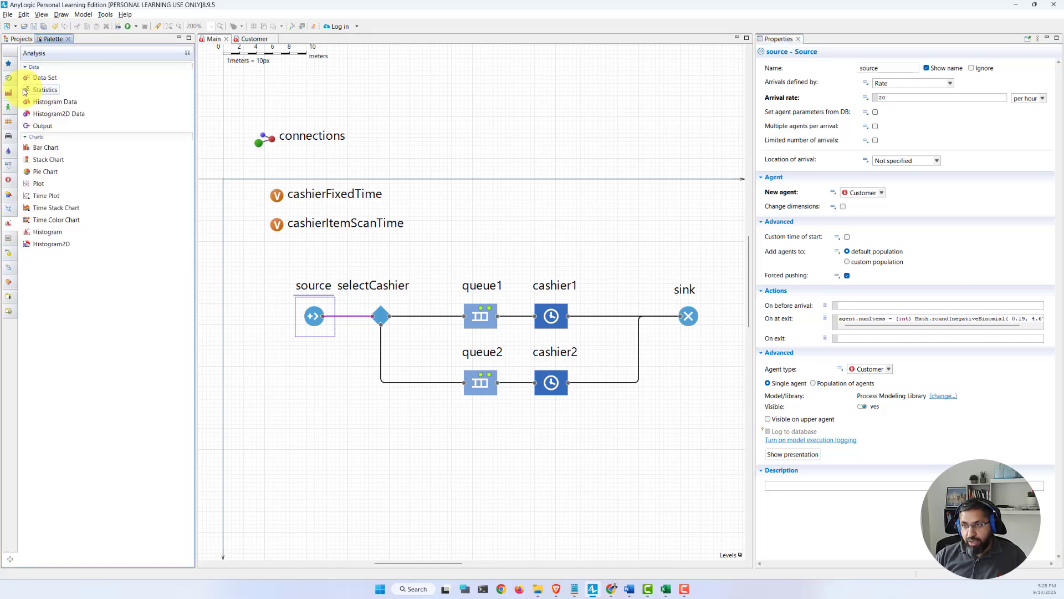
left_click_drag(27, 89, 275, 445)
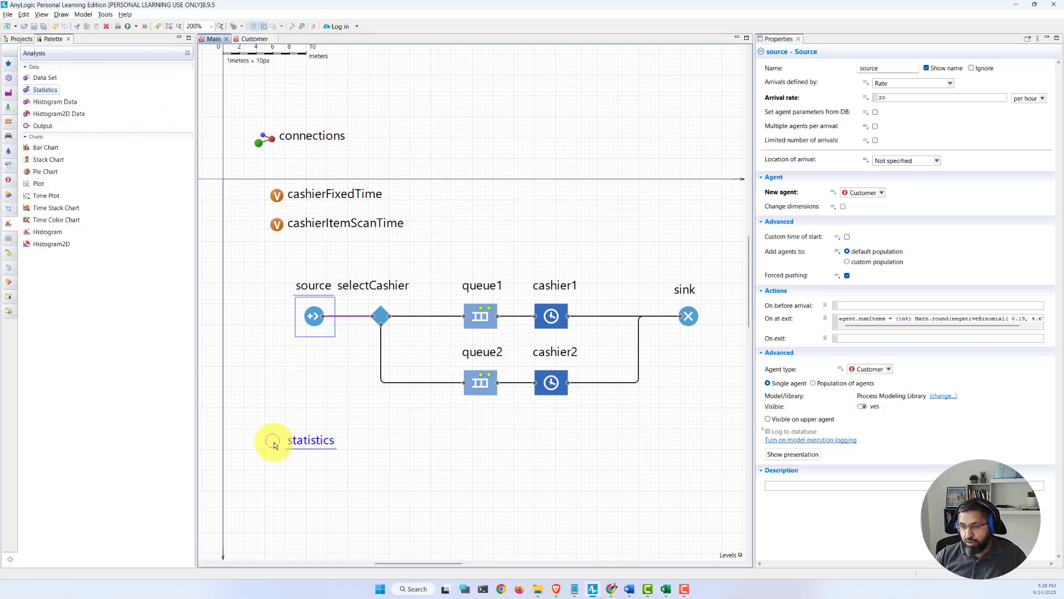
double_click(819, 67)
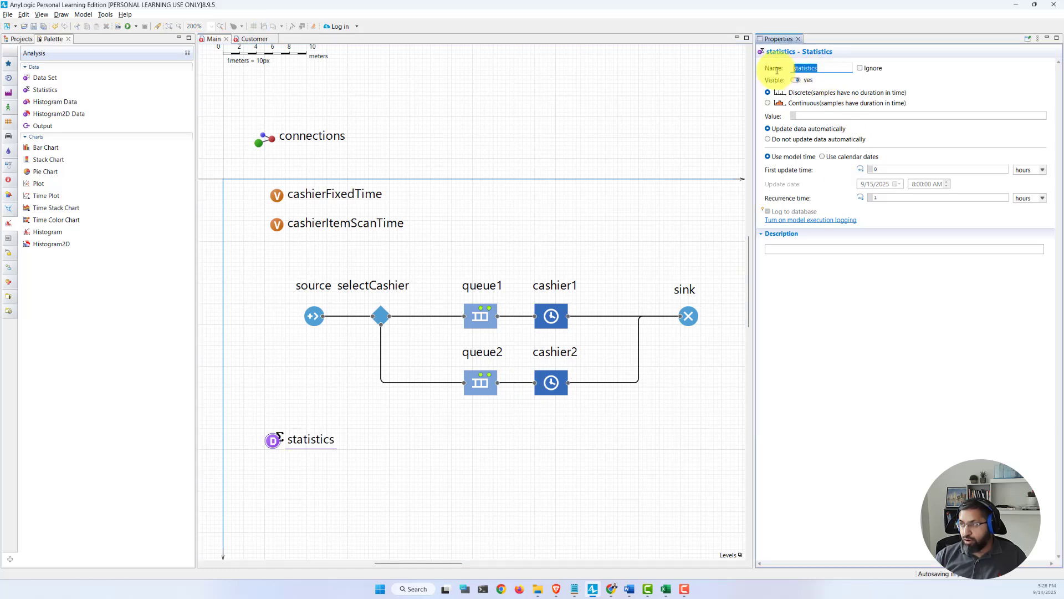
type("numItemsCashier1")
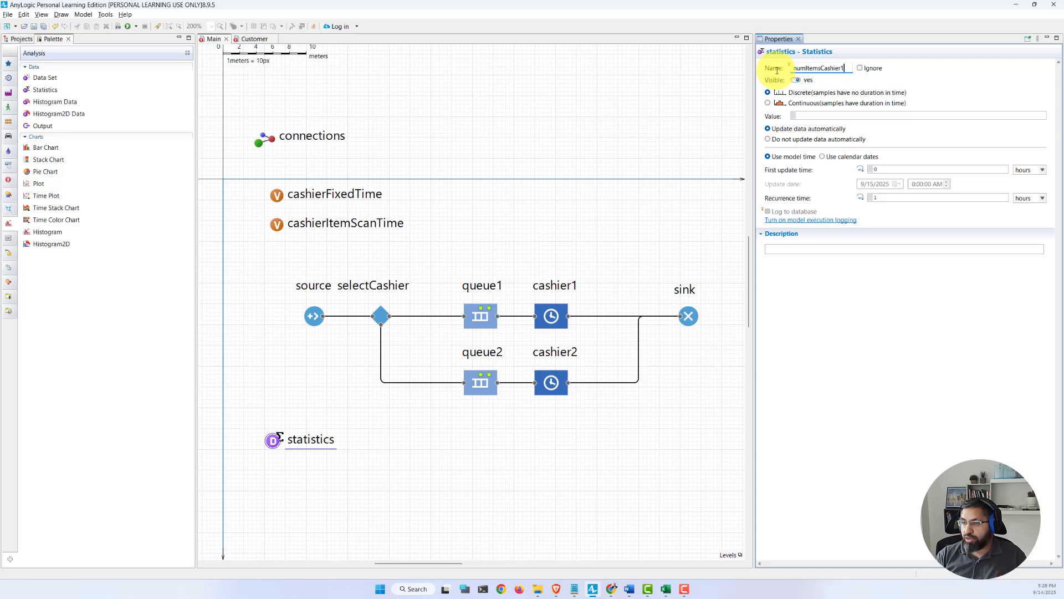
left_click(481, 383)
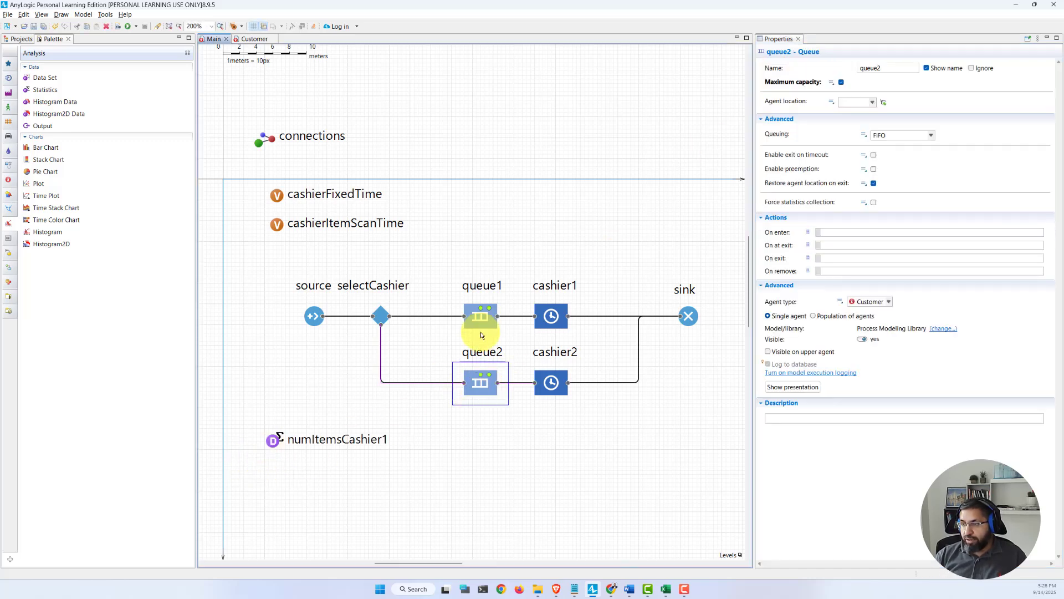
left_click(552, 316)
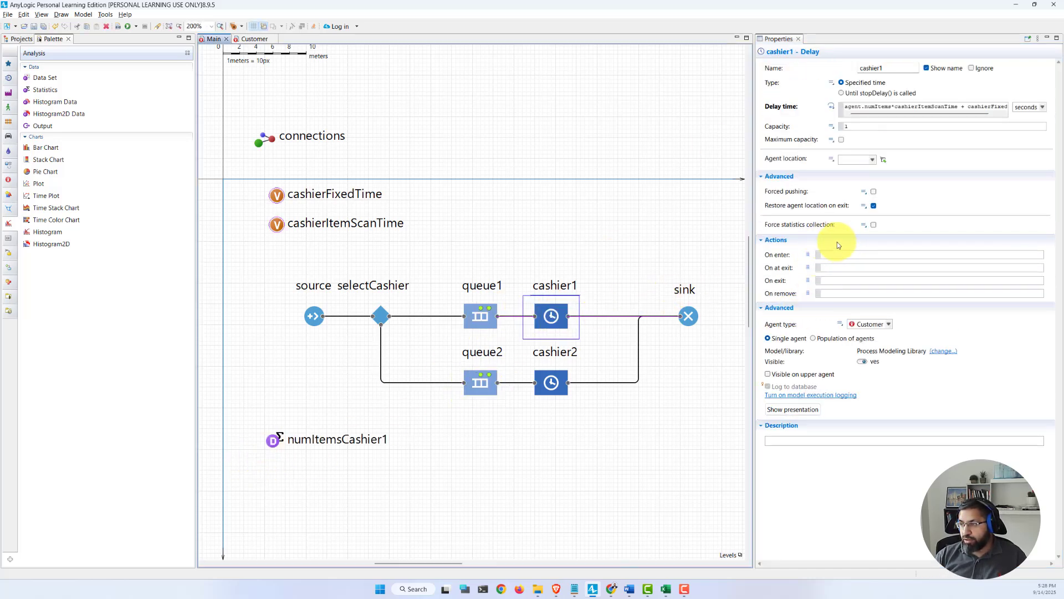
left_click(832, 254)
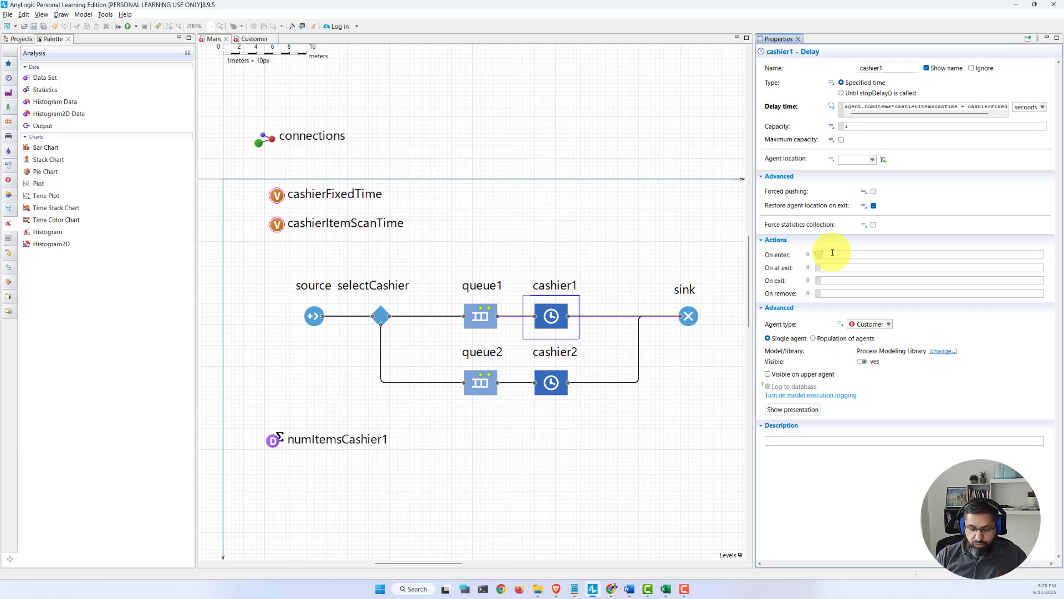
left_click(272, 439)
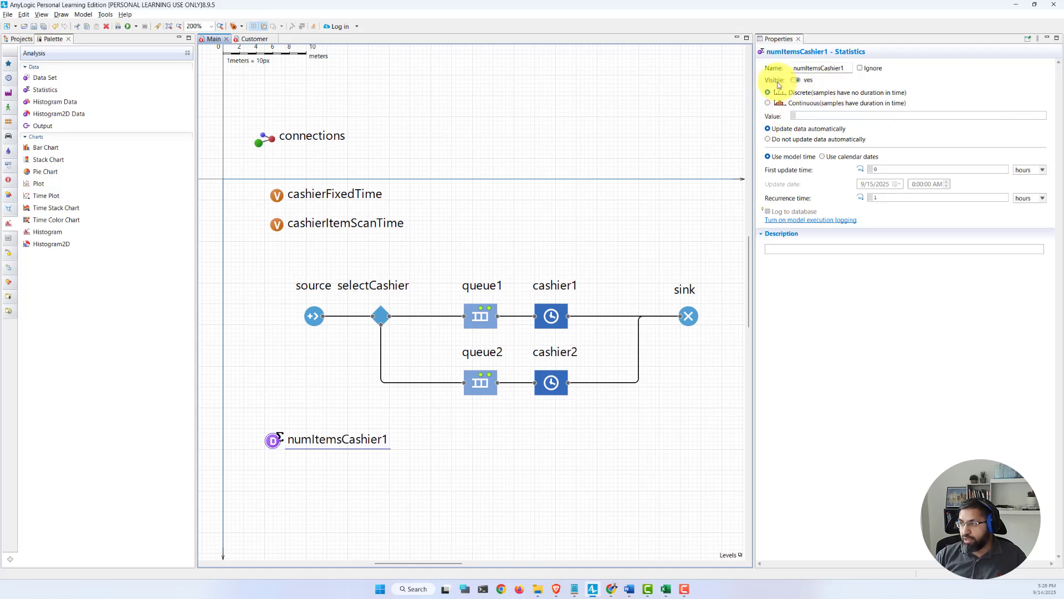
left_click(769, 140)
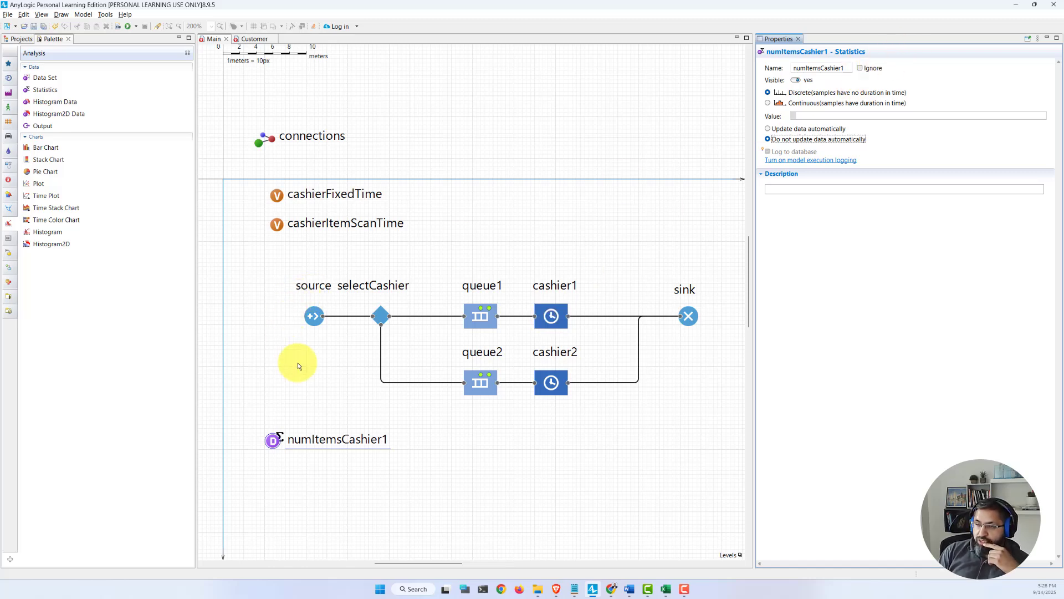
scroll(480, 313, "up", 2)
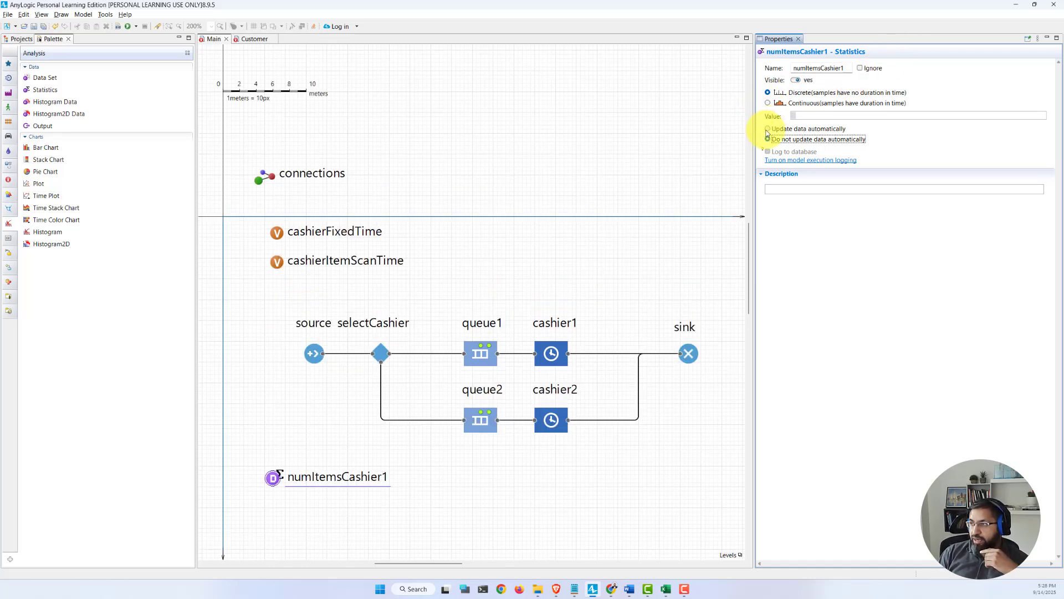
left_click(768, 129)
left_click(803, 116)
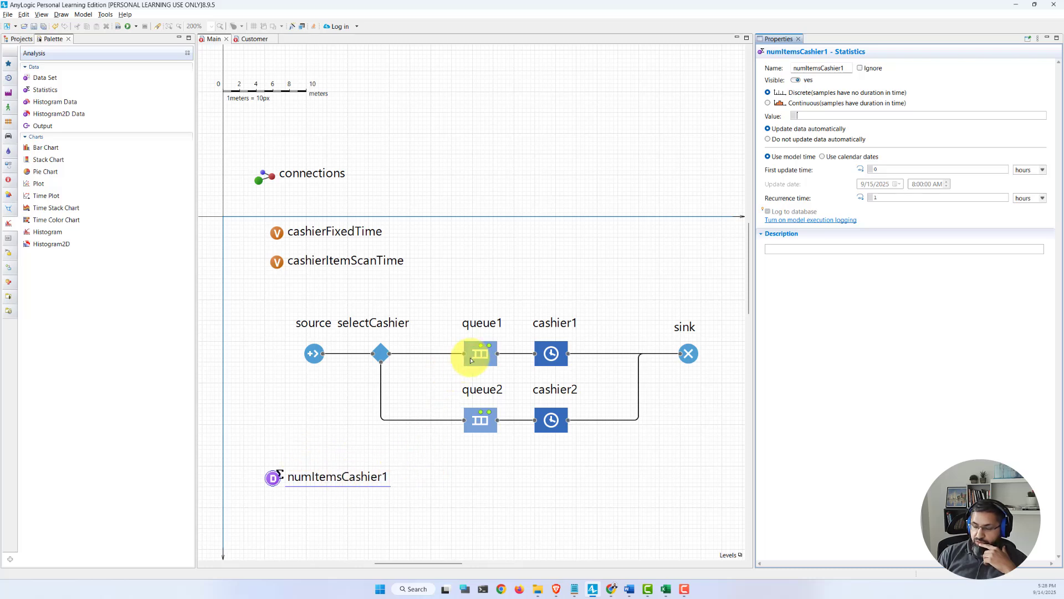
Step: Set numItemsCashier1 to not update data automatically, and enter numItemsCashier1.add(agent.numItems); as cashier1's "On enter" action
left_click(272, 478)
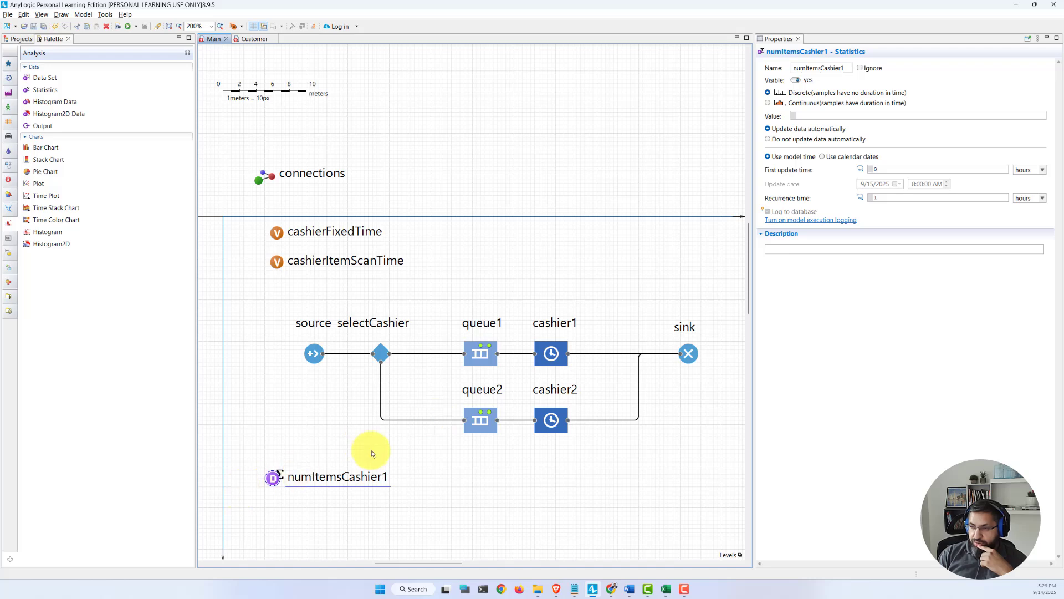
left_click(768, 139)
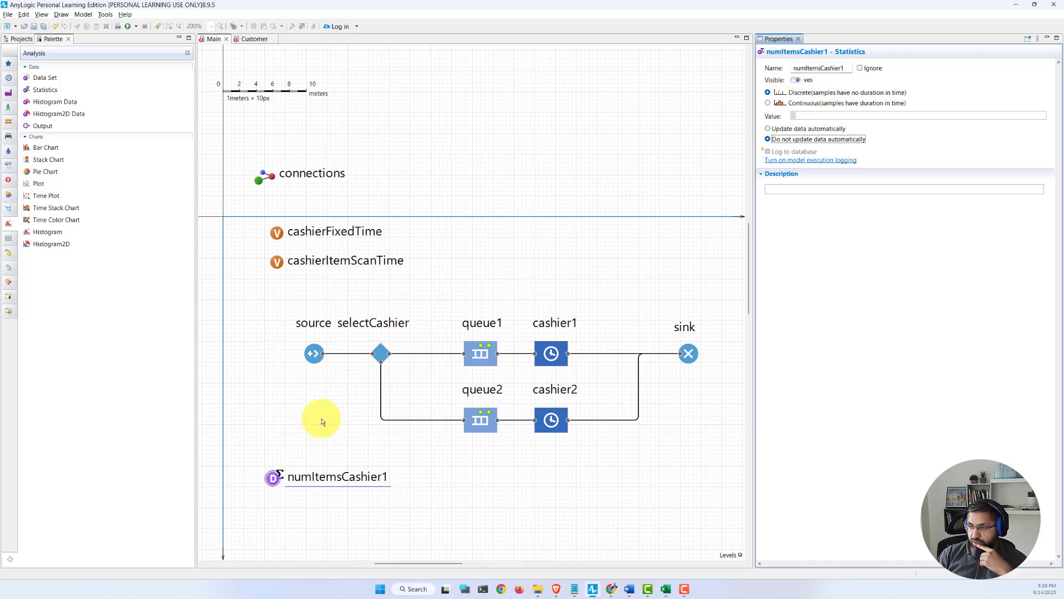
left_click(548, 354)
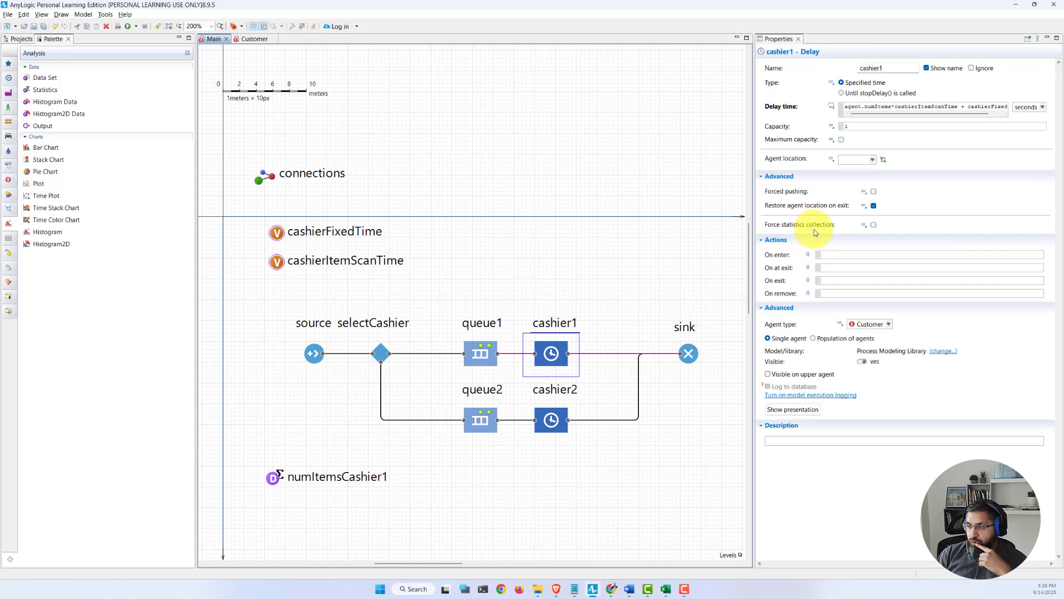
left_click(820, 254)
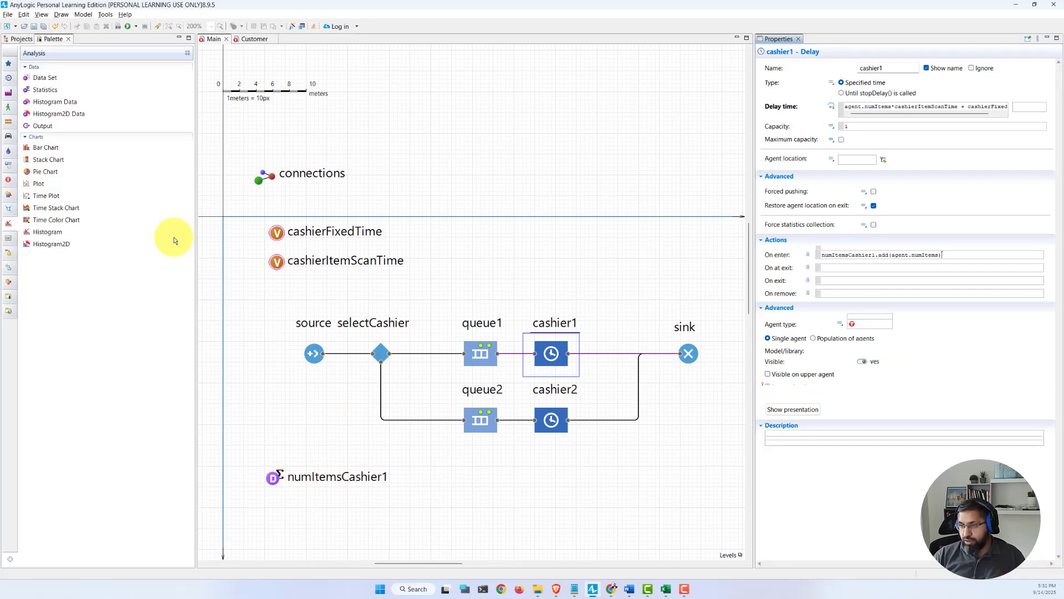
Step: Add a second Statistics element below numItemsCashier1, name it numItemsCashier2, and set it to not update data automatically
left_click_drag(26, 91, 273, 509)
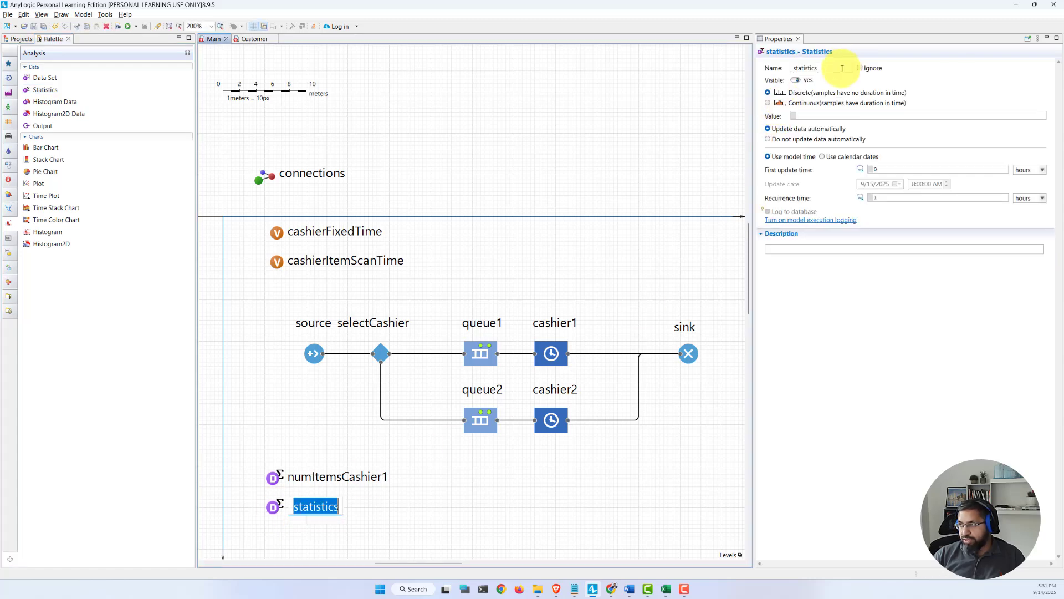
double_click(848, 67)
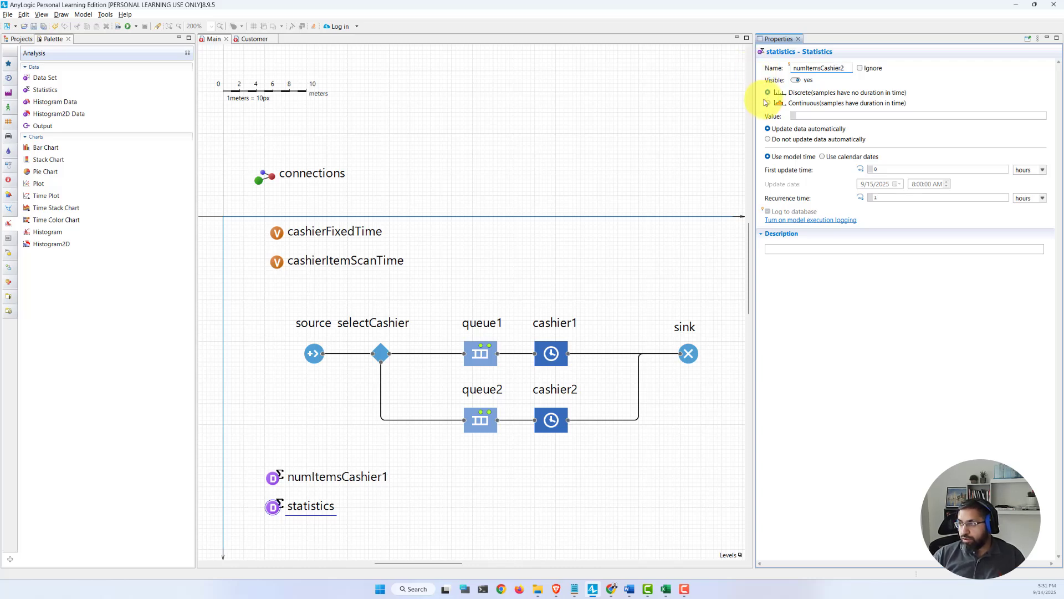
left_click(769, 139)
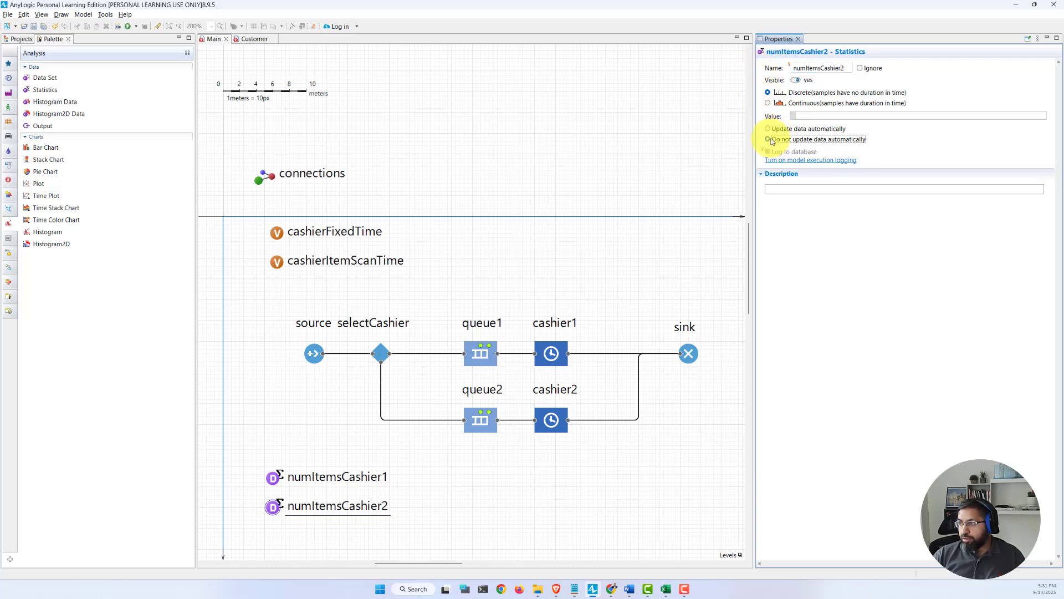
Step: Enter numItemsCashier2.add(agent.numItems); as cashier2's "On enter" action and run the model
left_click(551, 427)
left_click(840, 253)
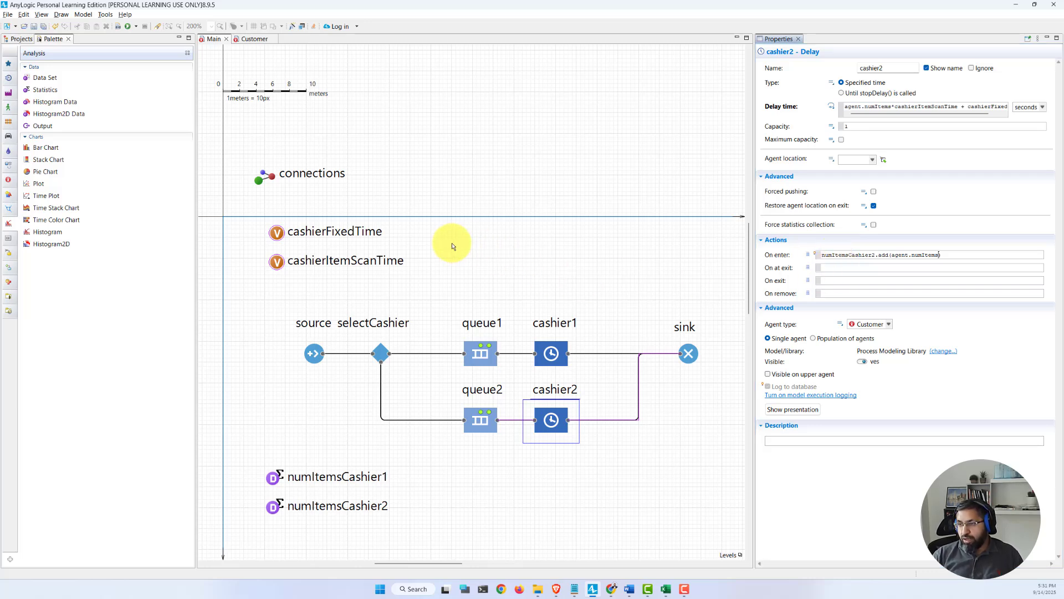
left_click(129, 27)
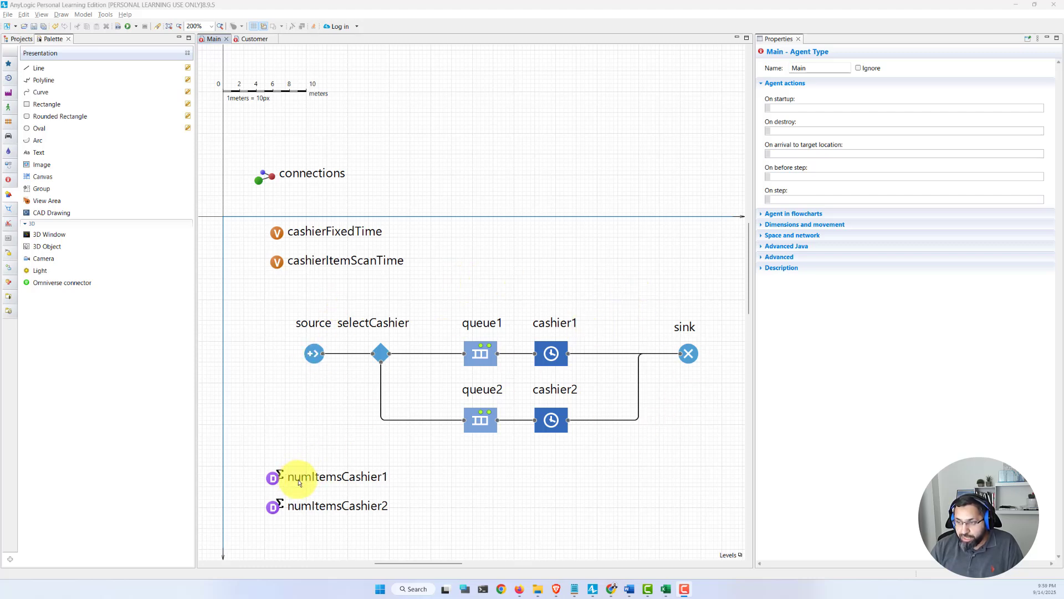
left_click(272, 476)
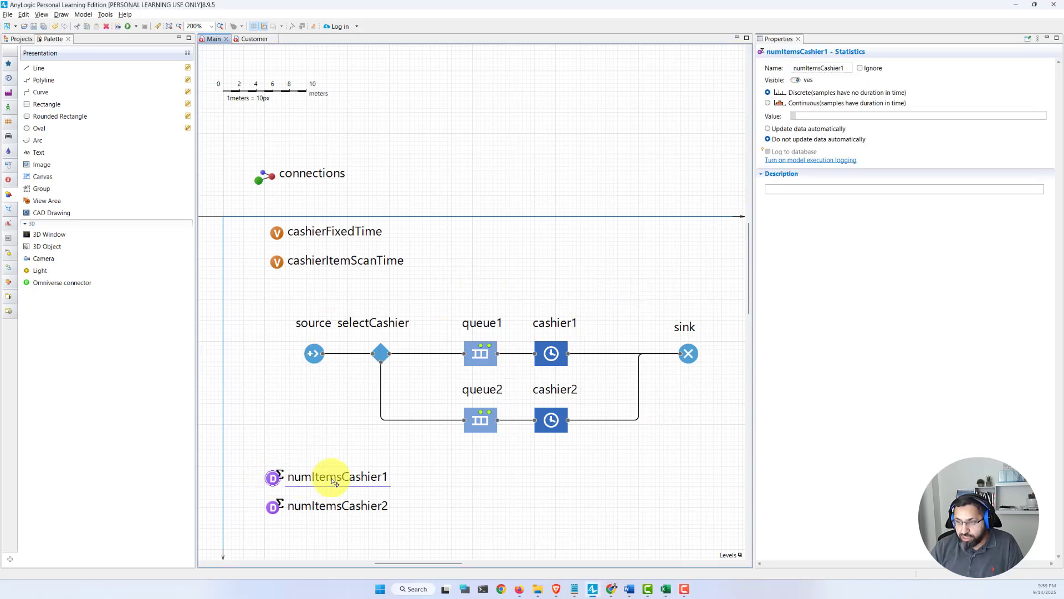
left_click(271, 508)
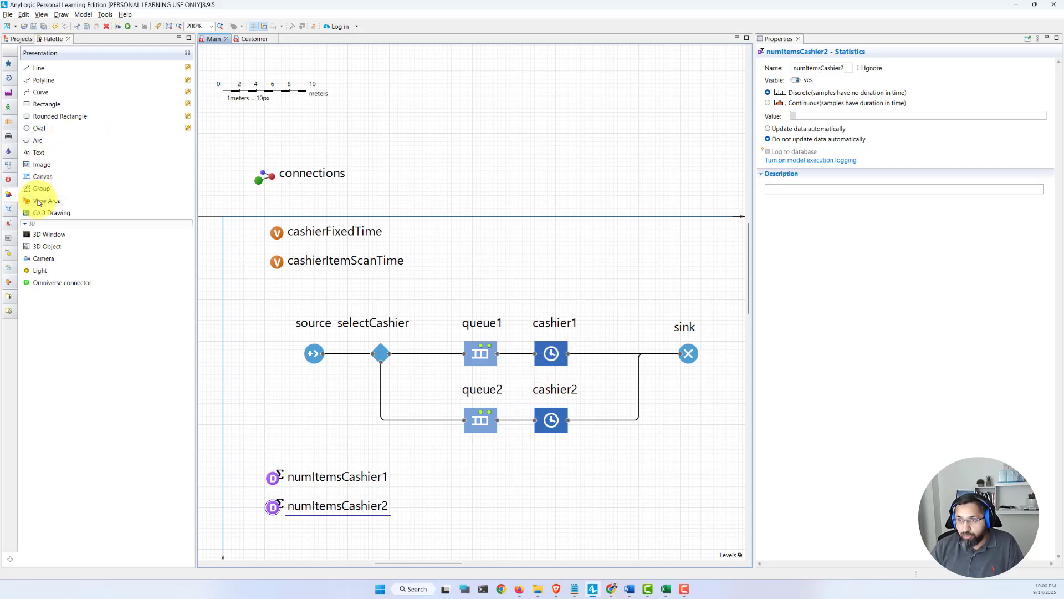
left_click(8, 209)
left_click(9, 196)
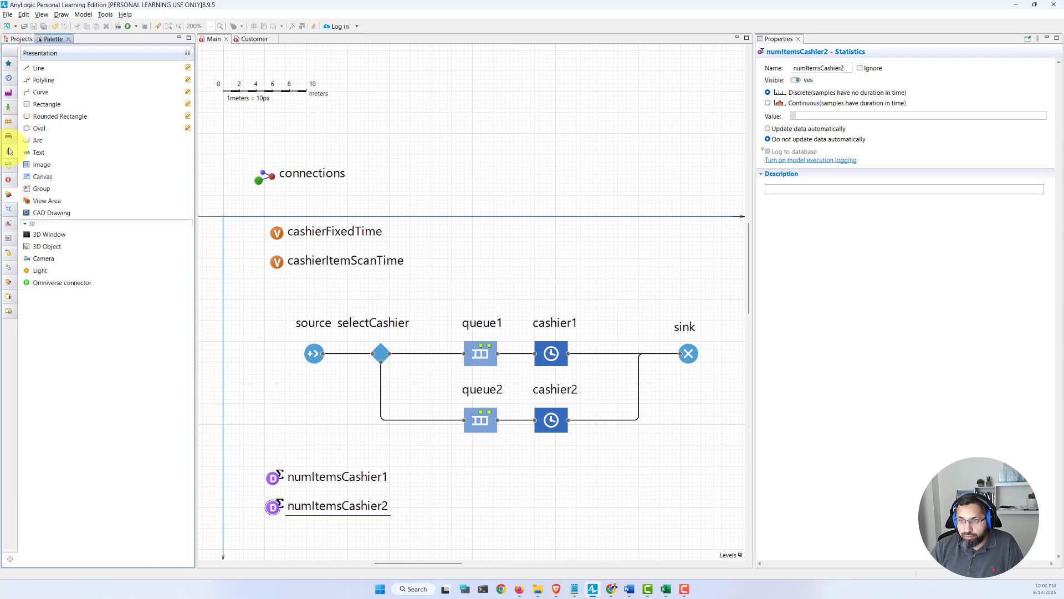
left_click(8, 179)
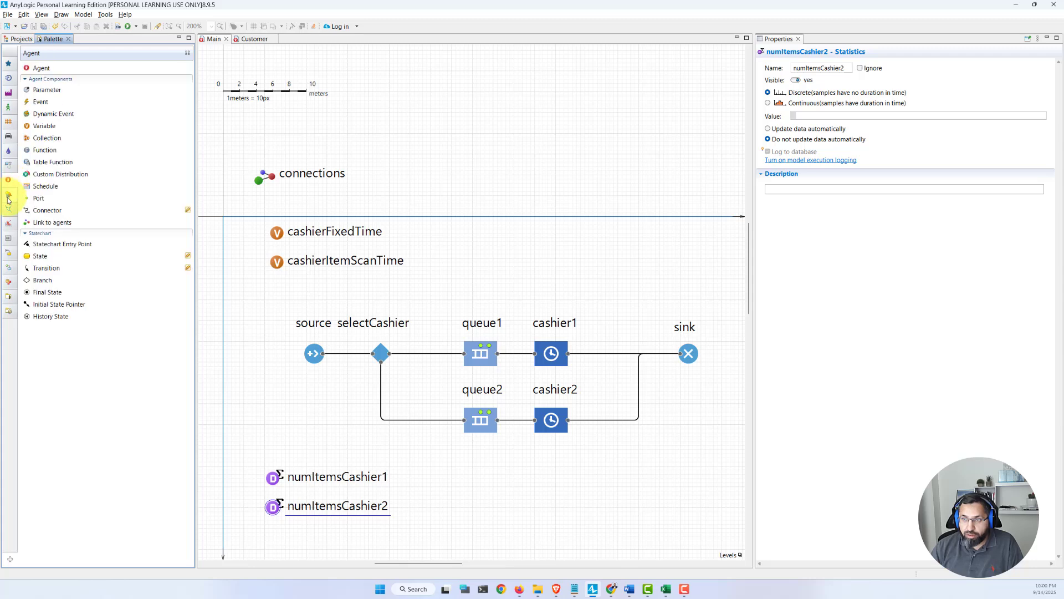
Step: Place a presentation Text element just below the cashier1 block and name it cashier1Label
left_click(8, 195)
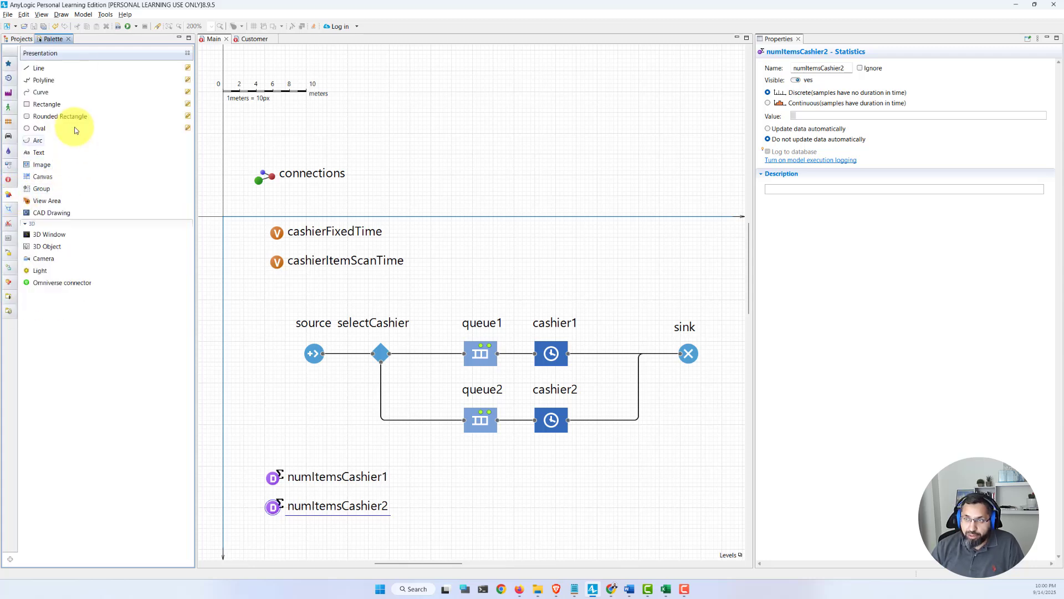
left_click(34, 152)
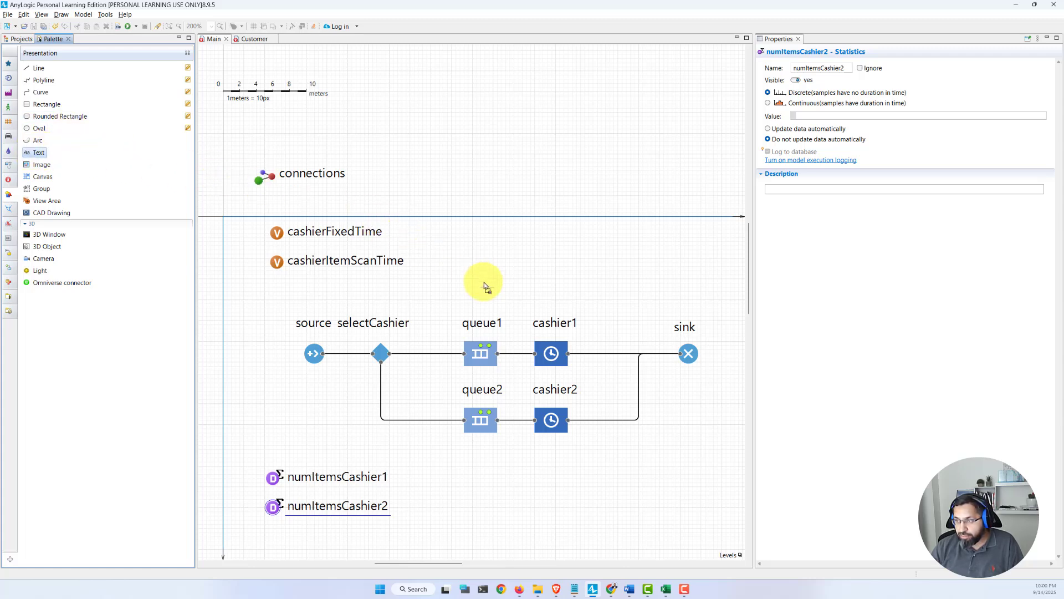
left_click(537, 371)
left_click(833, 68)
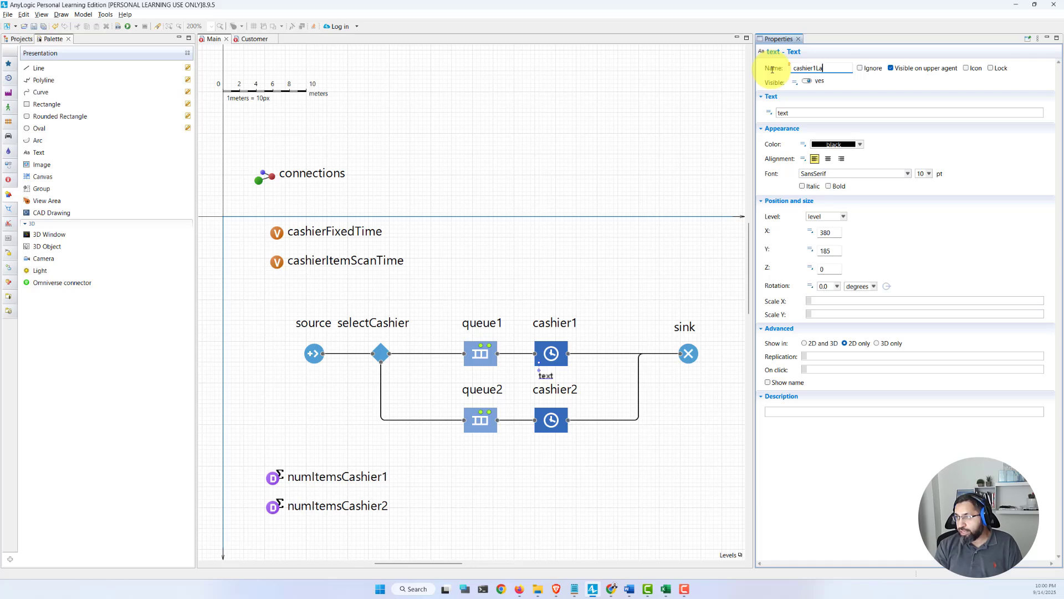
left_click(577, 266)
Step: Place another Text element just below the cashier2 block and name it cashier2Label
left_click(37, 152)
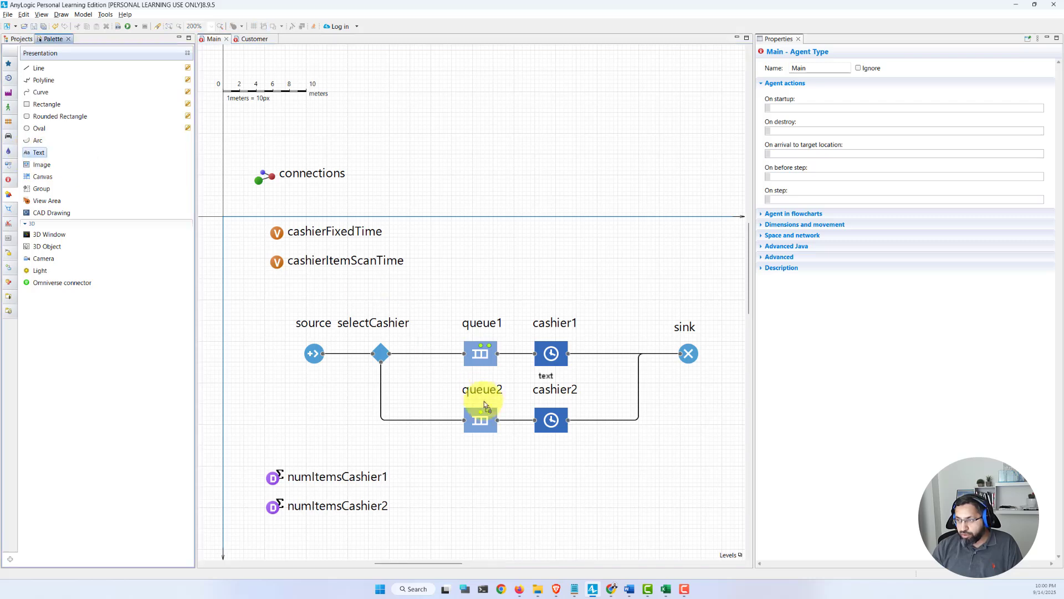
left_click(536, 440)
double_click(791, 68)
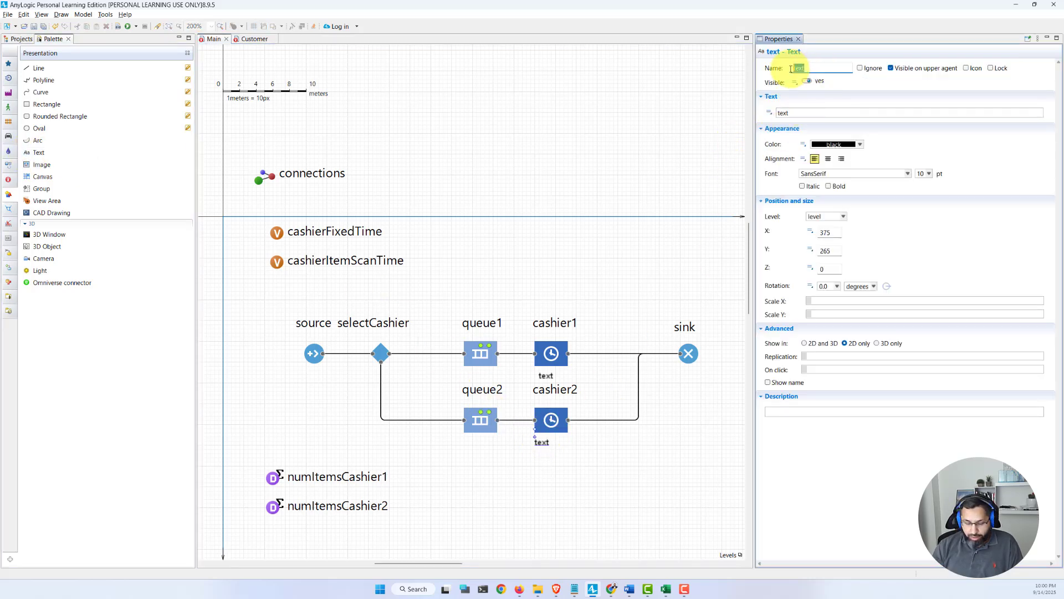
type("label")
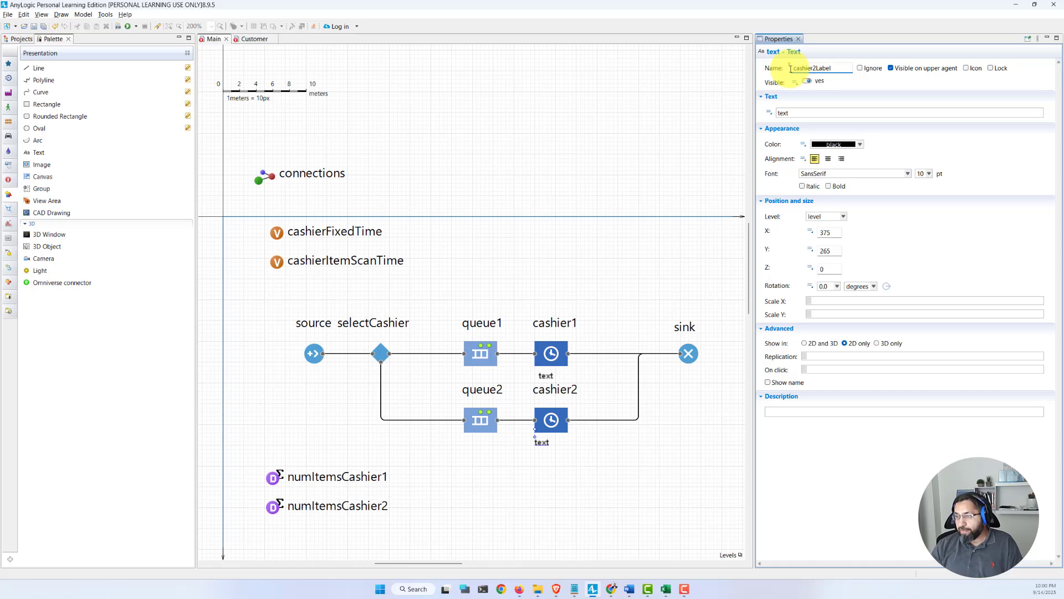
left_click(553, 447)
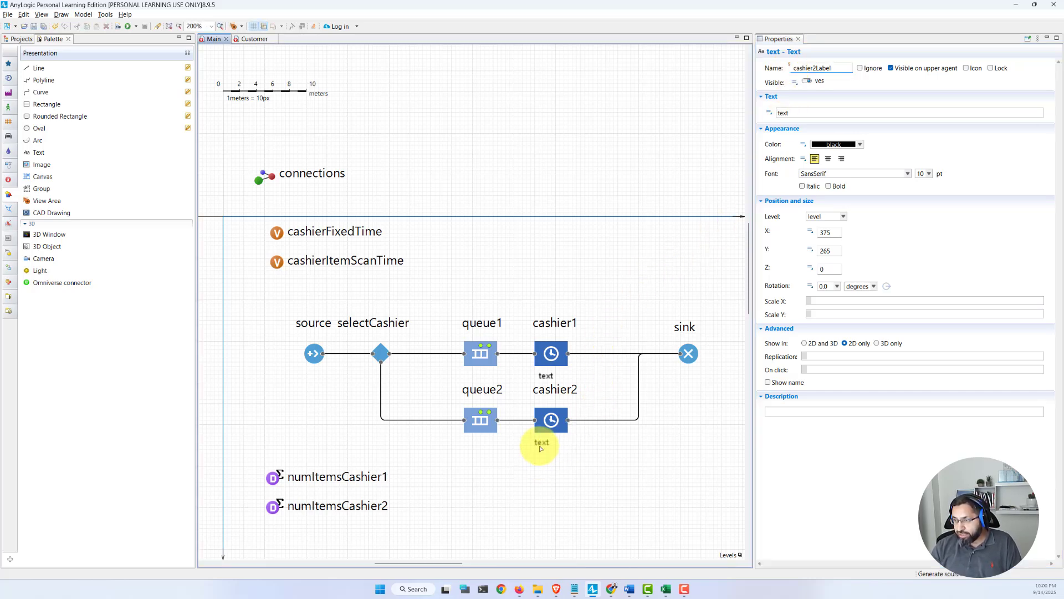
Step: Make the second line of cashier1's "On enter" action chasier1Label.setText("Checking out "+agent.numItems+" items.");
left_click(550, 376)
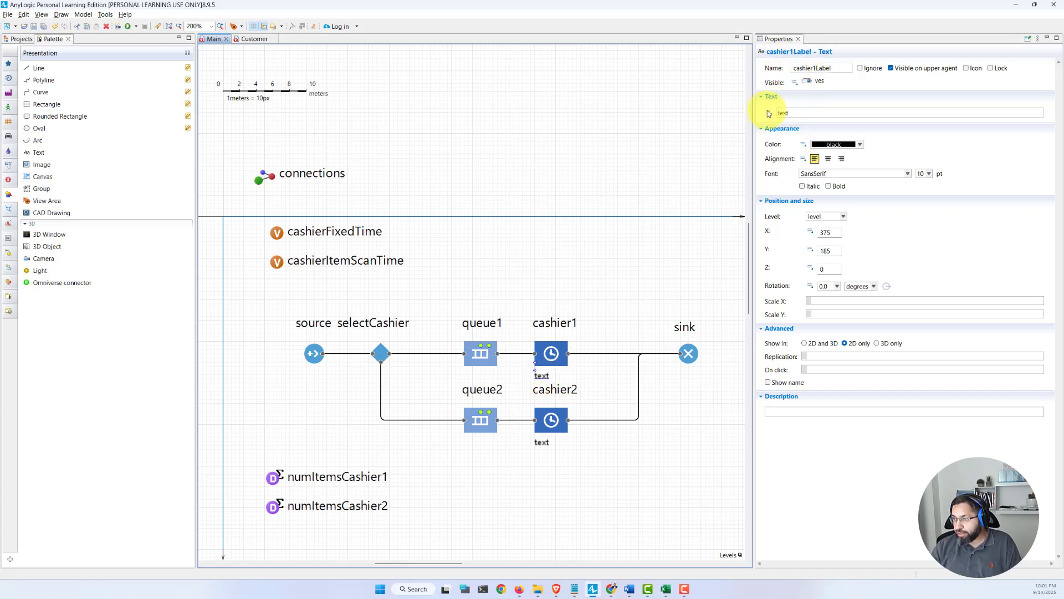
left_click(555, 352)
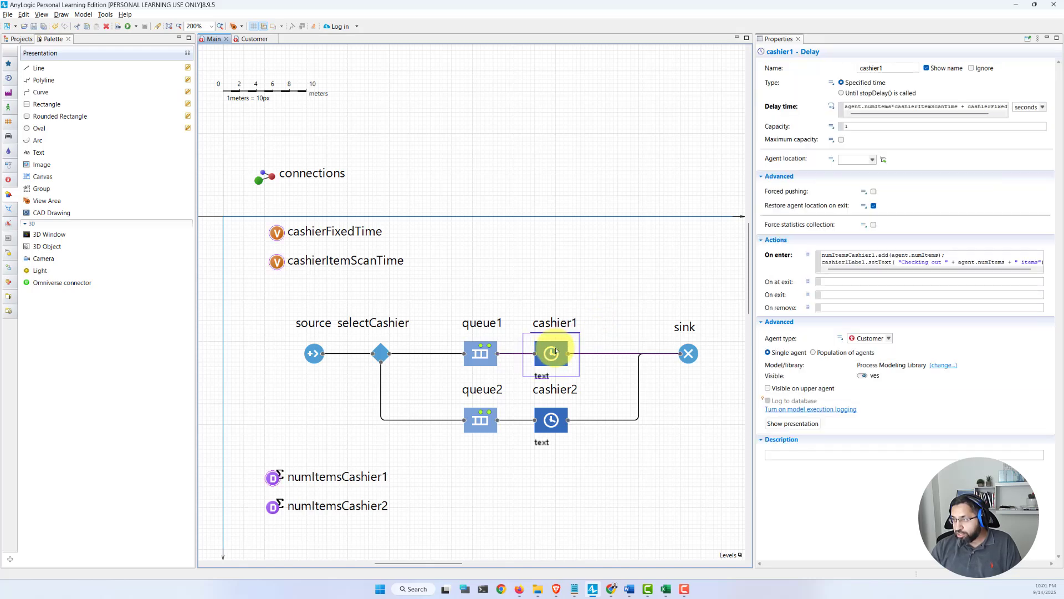
triple_click(996, 263)
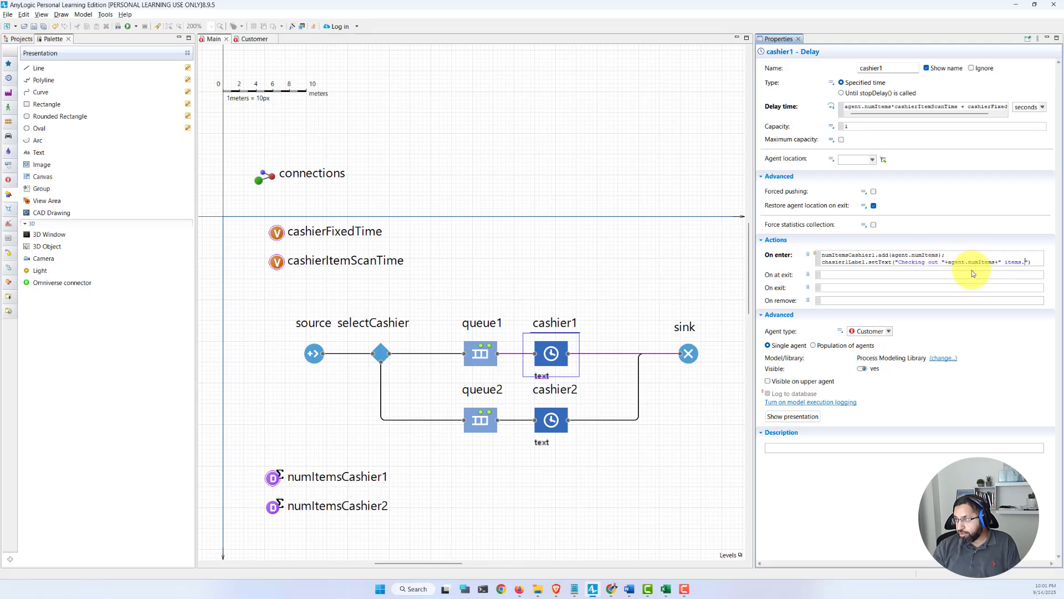
left_click(1032, 261)
type(";")
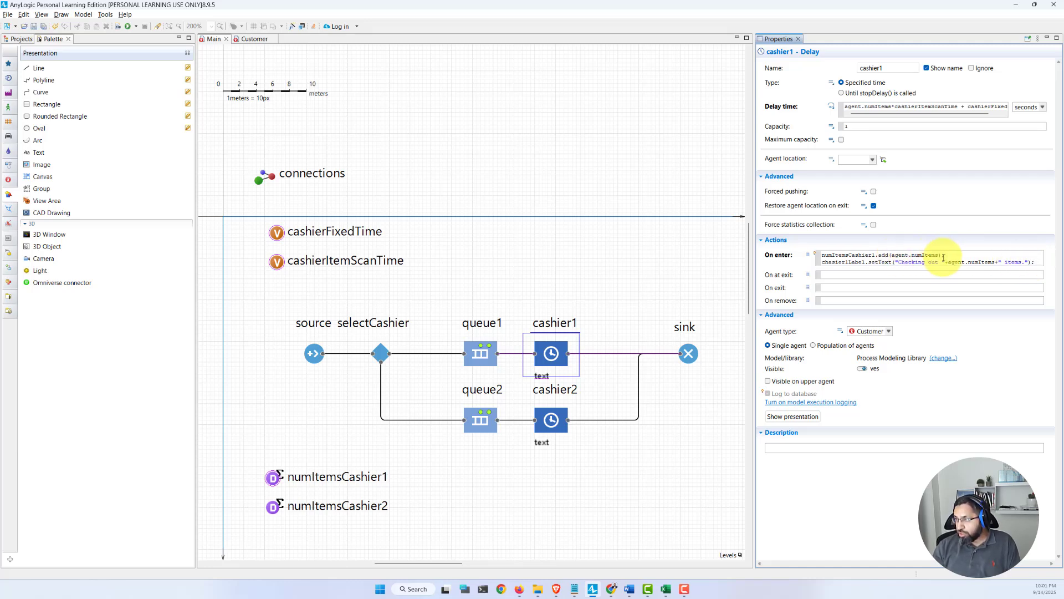
Step: Copy cashier1's setText line into cashier2's "On enter" action, change the label to chasier2Label, and space out the plus before " items."
left_click_drag(945, 255, 888, 254)
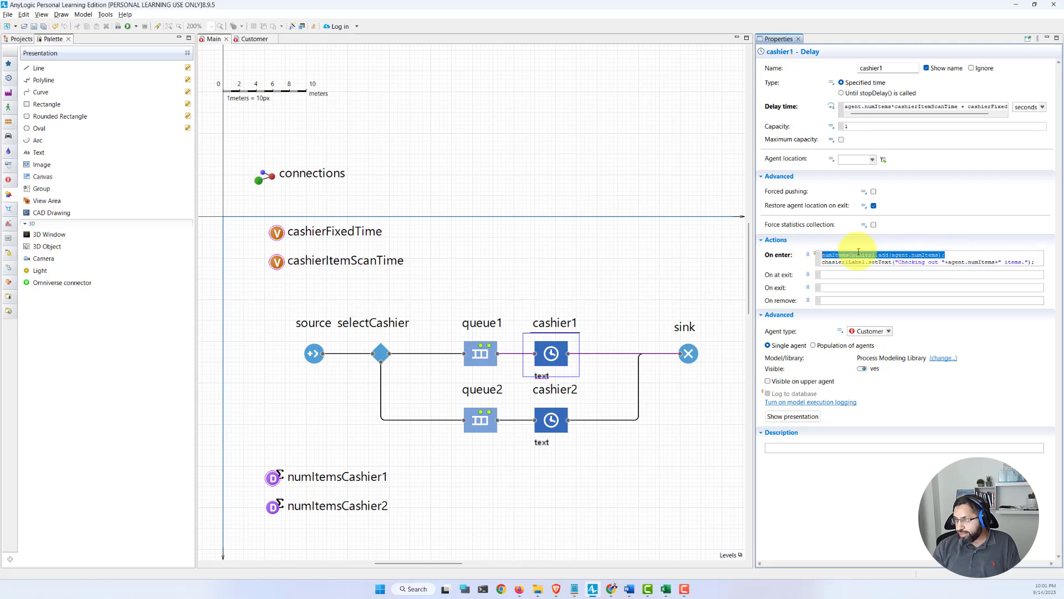
left_click_drag(822, 261, 1037, 262)
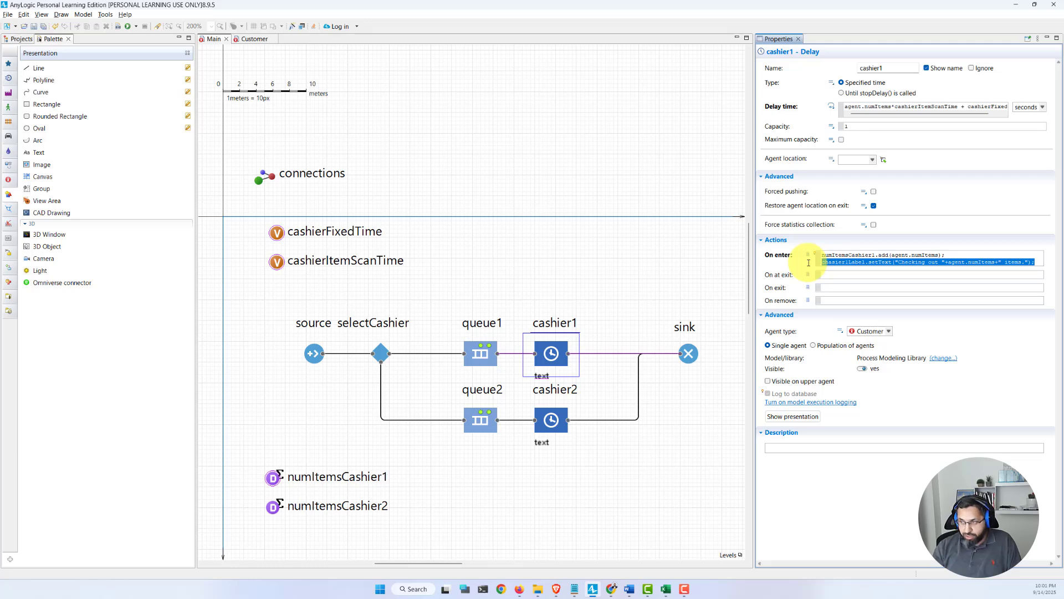
left_click(556, 420)
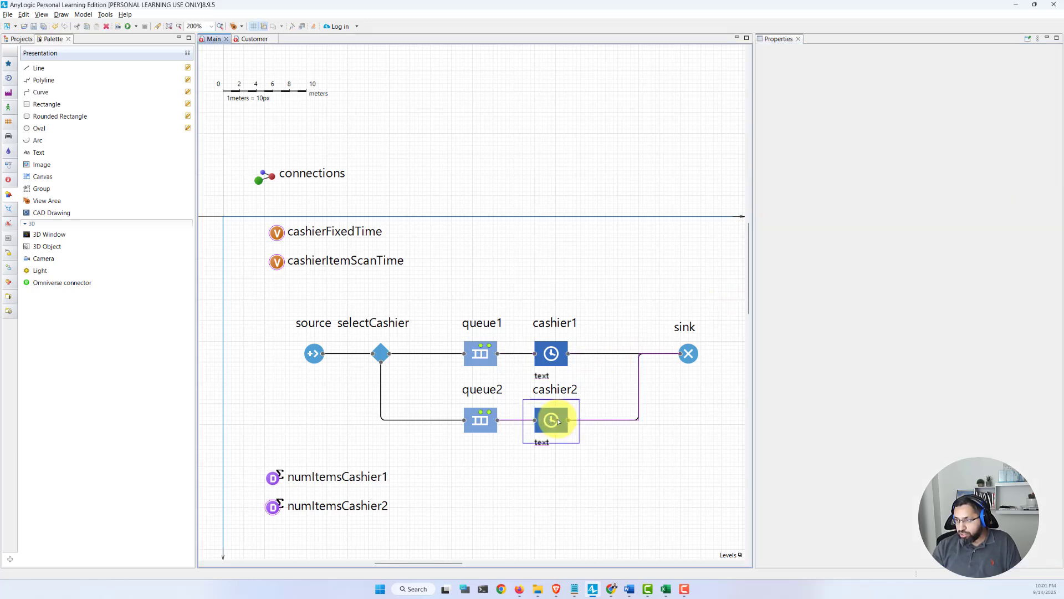
triple_click(848, 263)
type("chasier1Label.setText(\"Checking out \"+agent.numItems+\" items.\");")
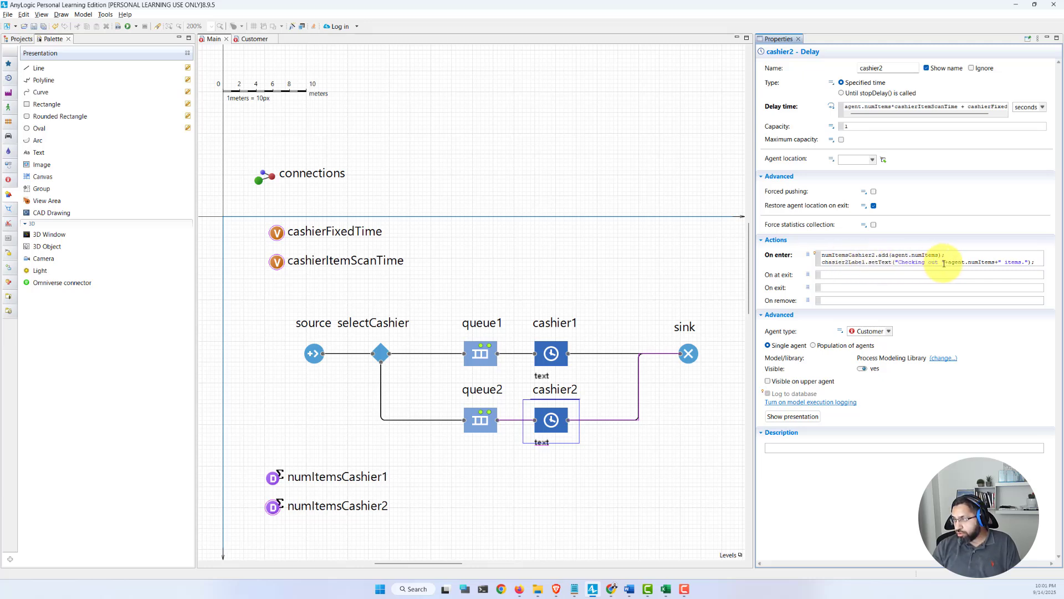
left_click(997, 261)
type("+")
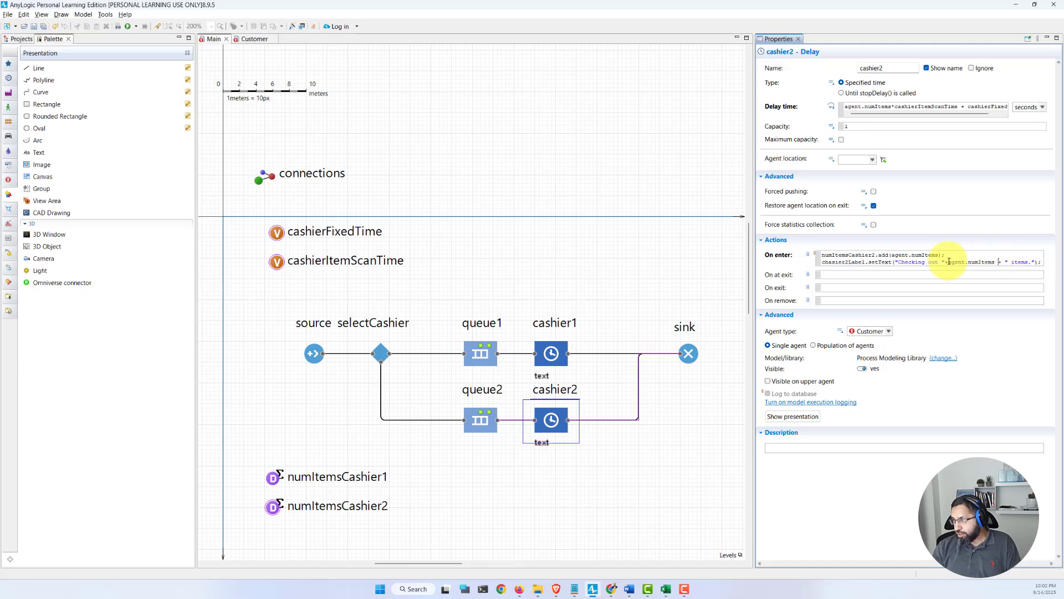
Step: Space out the plus signs around agent.numItems in the setText line of cashier2's "On enter" action
left_click(949, 261)
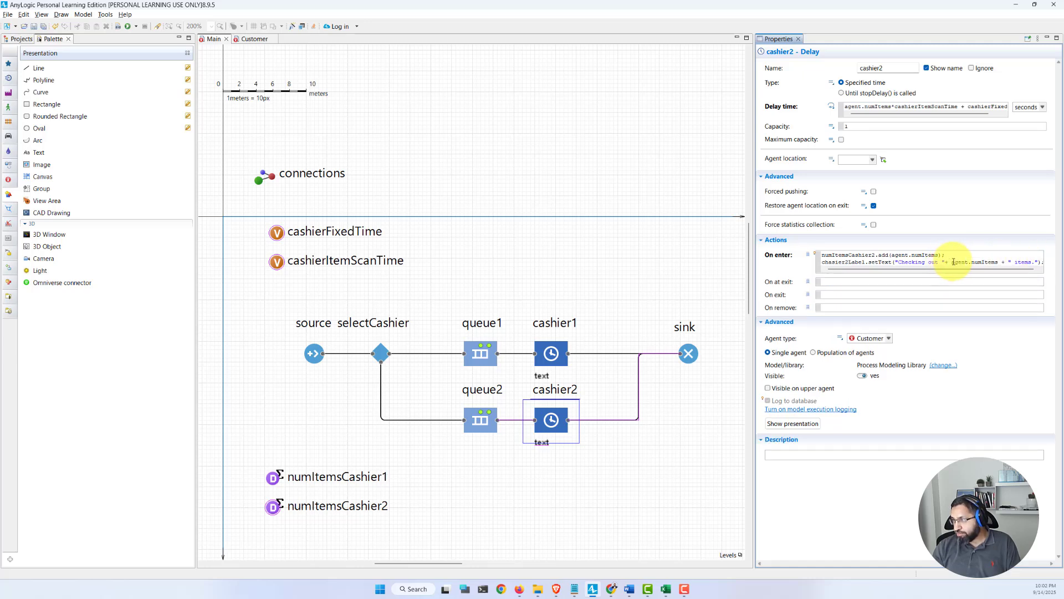
left_click(946, 261)
left_click_drag(908, 261, 1035, 262)
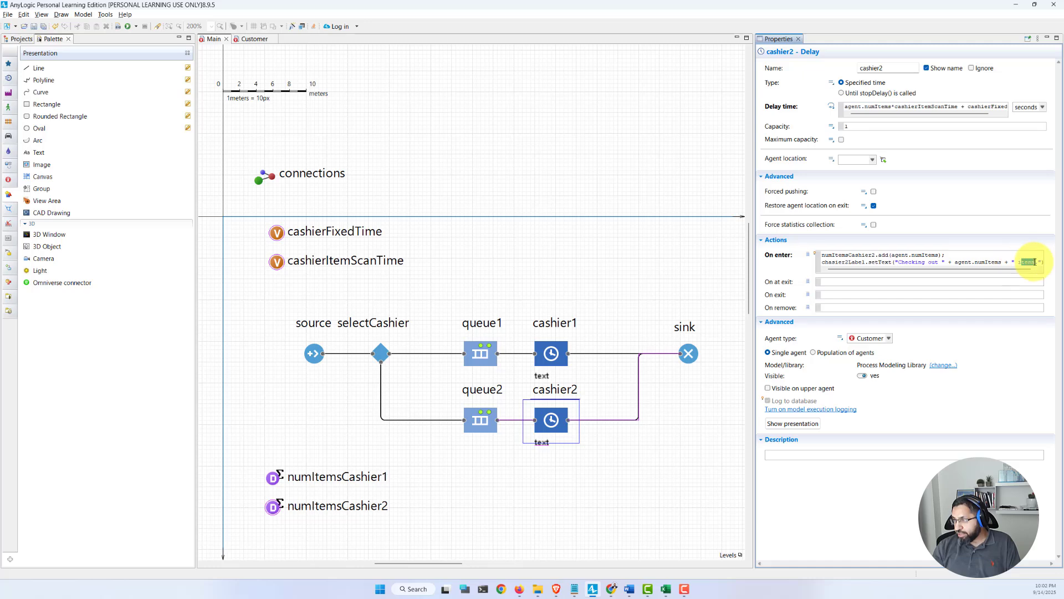
left_click(1042, 262)
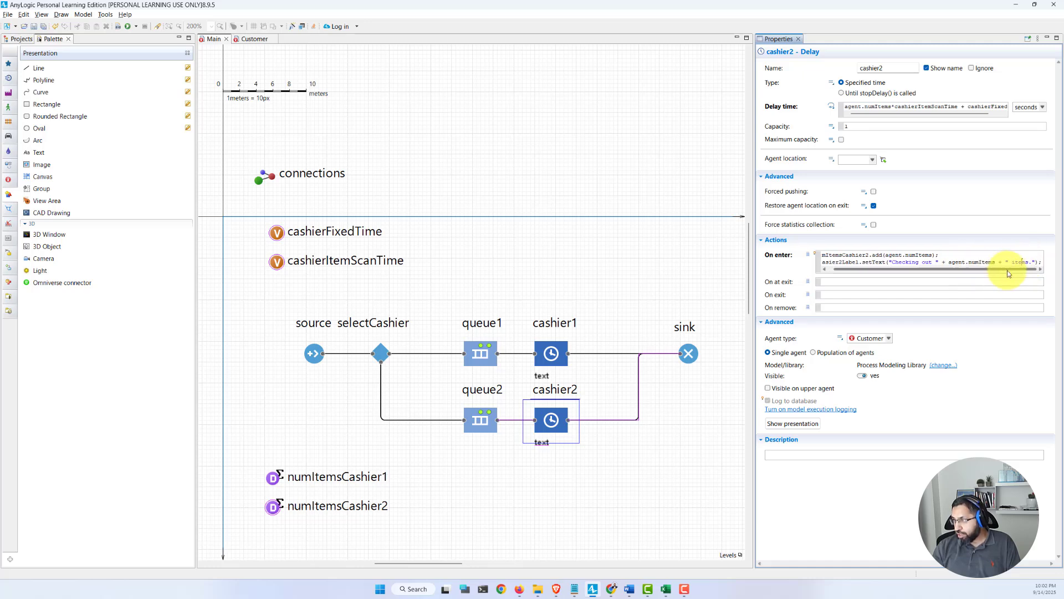
left_click(590, 281)
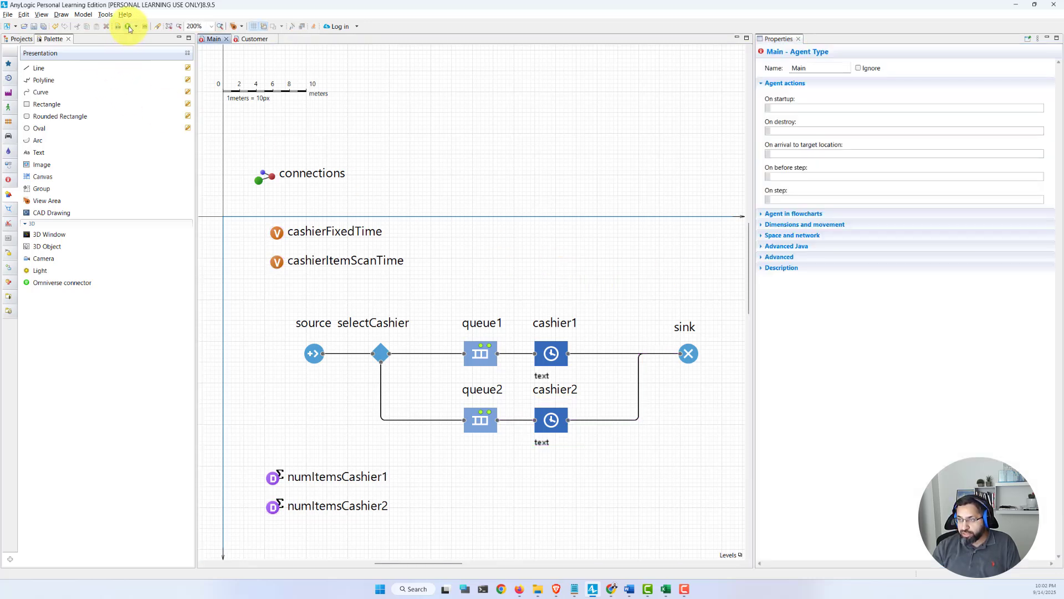
Step: Try to run the model, cancel the launch, and check the names of the two text labels below the cashiers
left_click(129, 27)
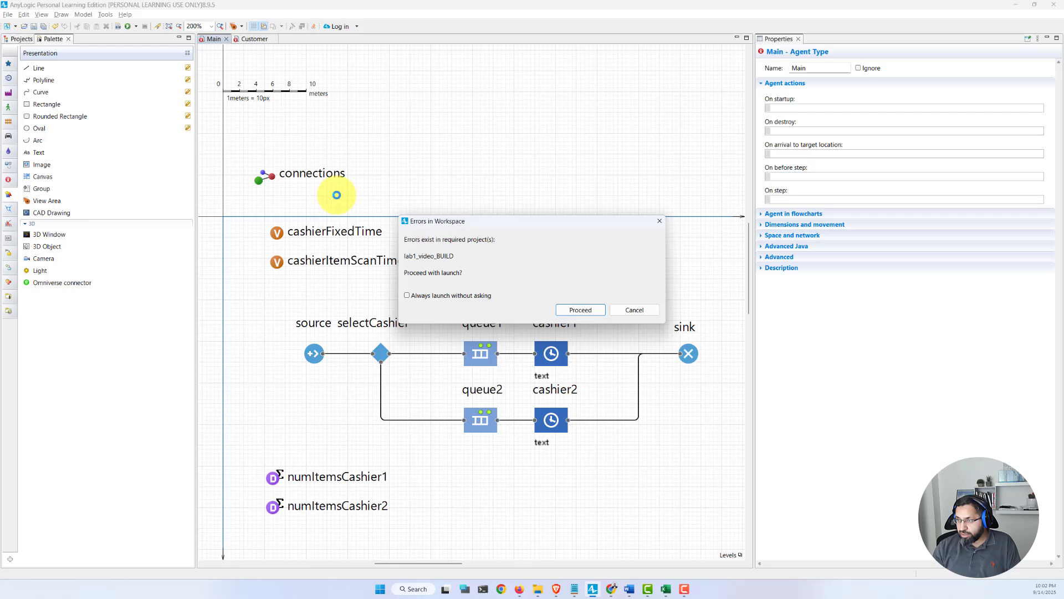
left_click(639, 314)
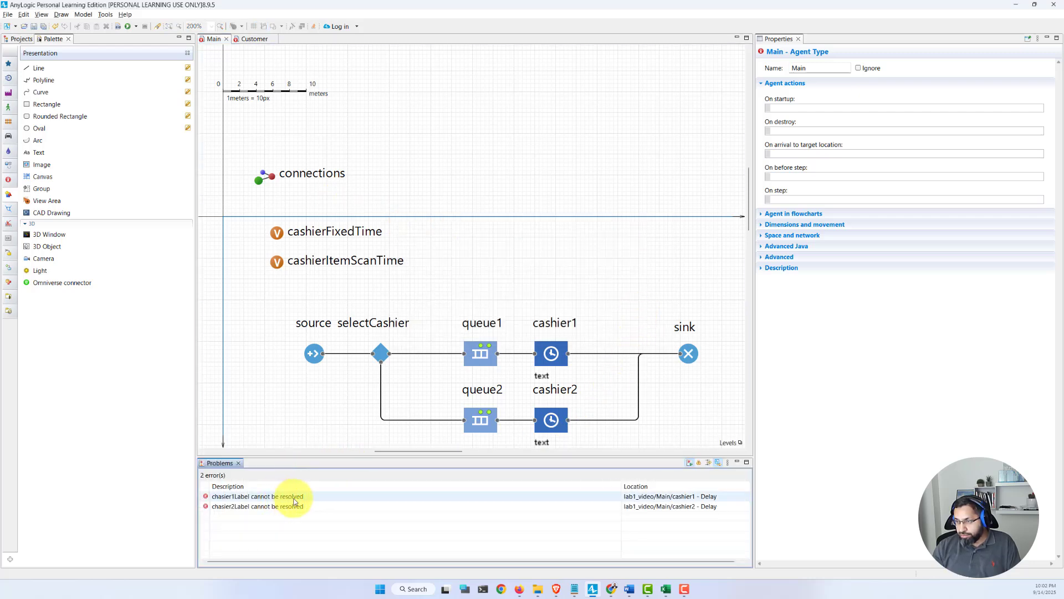
scroll(610, 344, "down", 3)
left_click(541, 383)
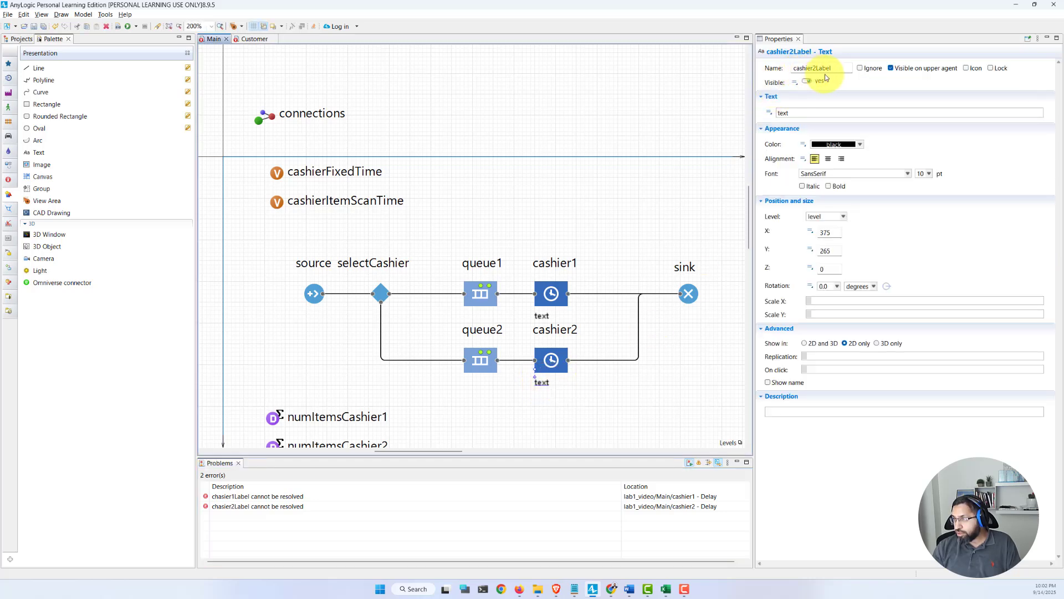
left_click(542, 316)
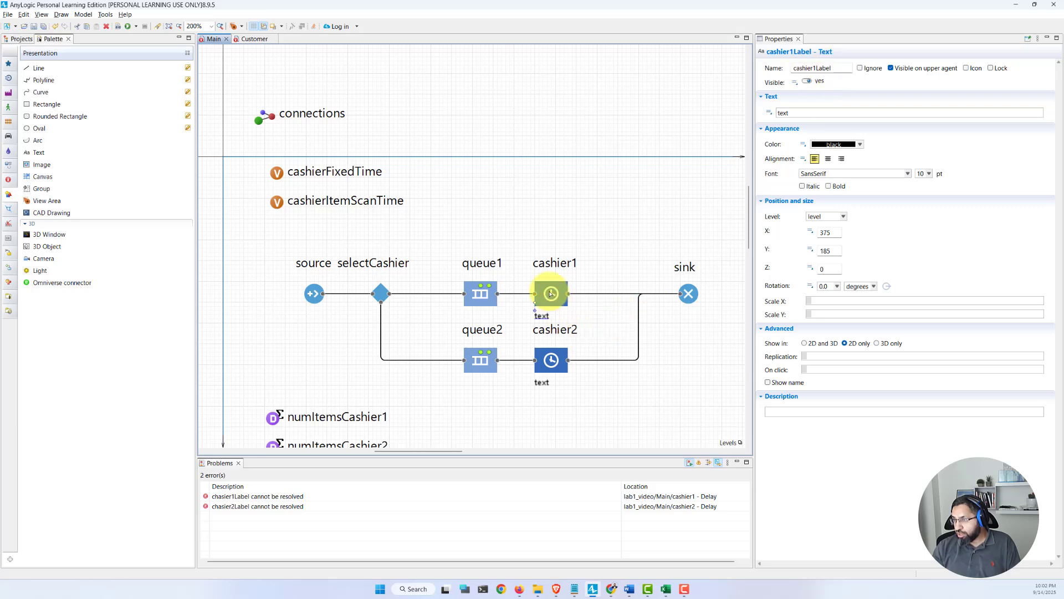
Step: Correct the label name in the setText line of cashier1's "On enter" action to cashier1Label
left_click(554, 294)
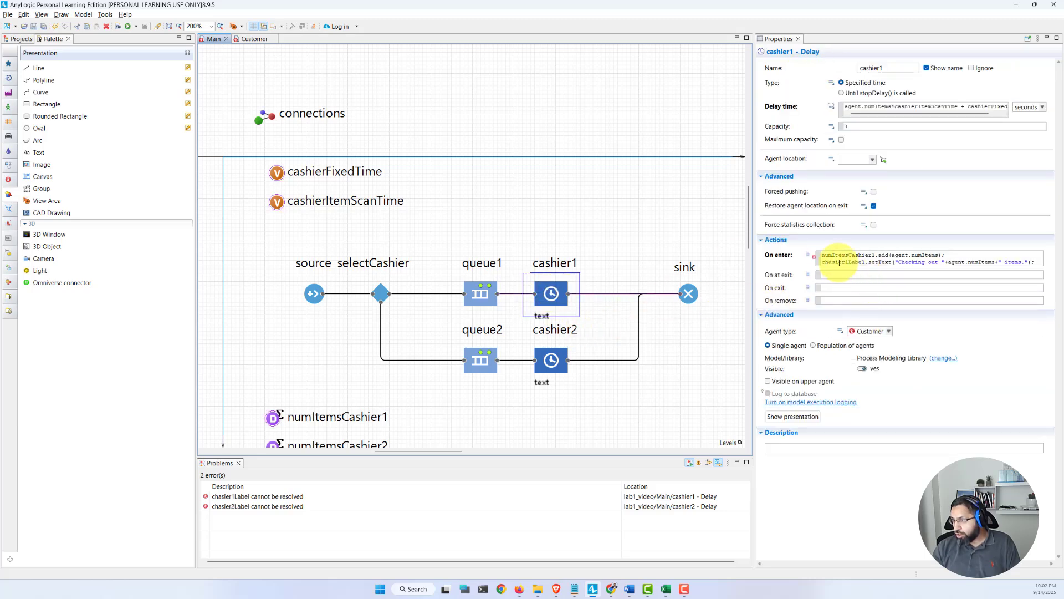
left_click(844, 262)
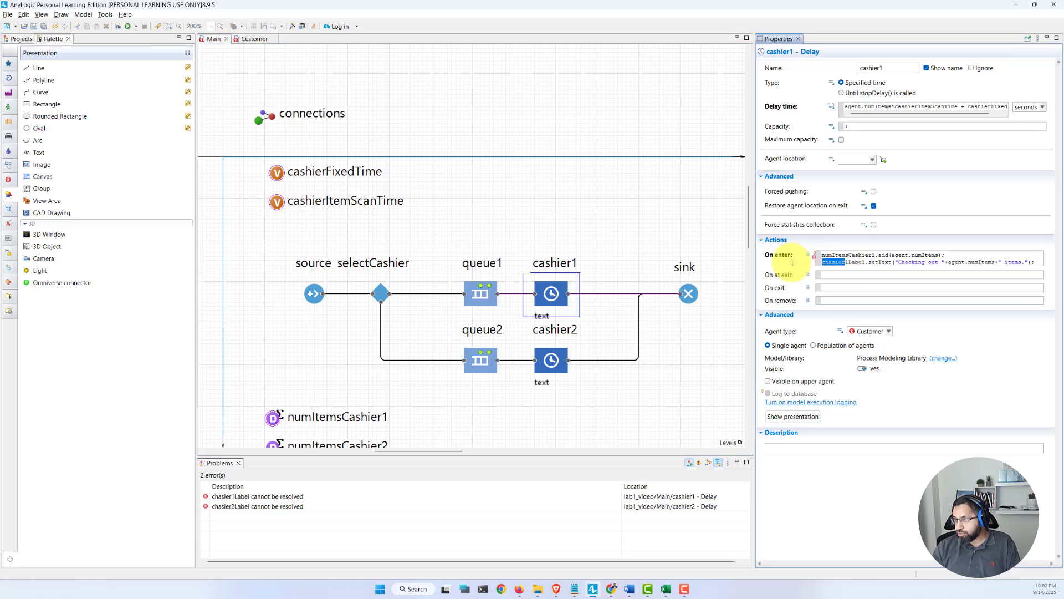
key("BackSpace")
key("BackSpace")
key("BackSpace")
key("BackSpace")
key("BackSpace")
key("BackSpace")
key("BackSpace")
type("cashier")
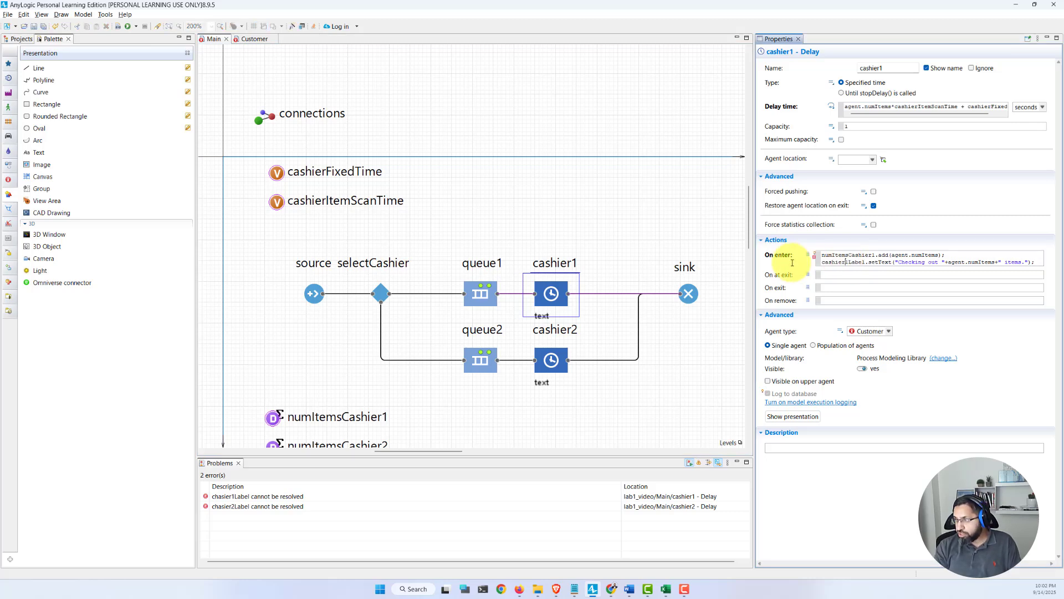
Step: Correct the label name in the setText line of cashier2's "On enter" action to cashier2Label
left_click(554, 364)
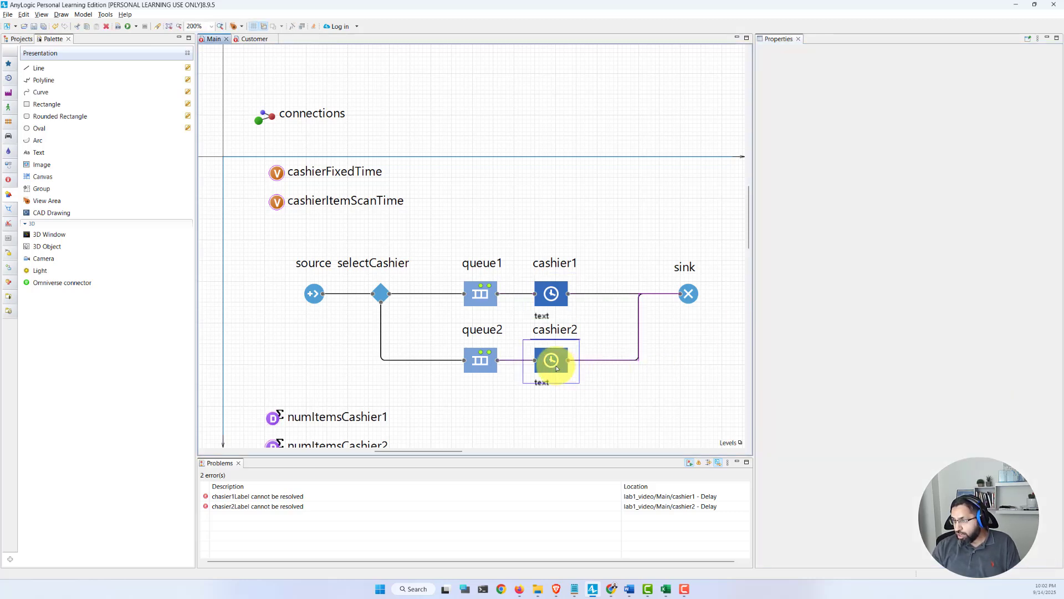
left_click(837, 262)
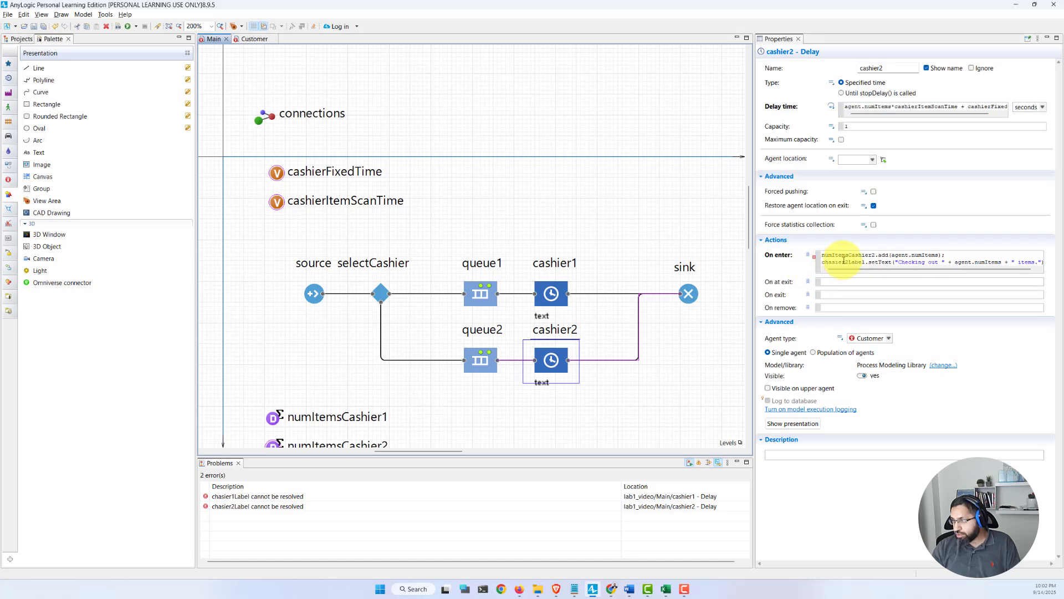
key("BackSpace")
key("BackSpace")
key("BackSpace")
key("BackSpace")
key("BackSpace")
key("BackSpace")
key("BackSpace")
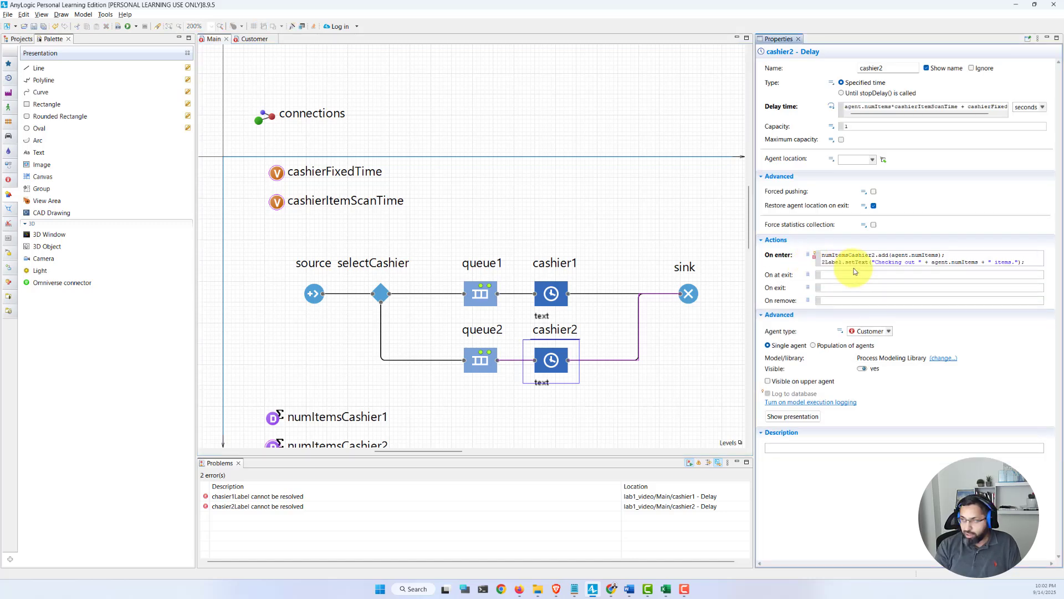
type("cashier")
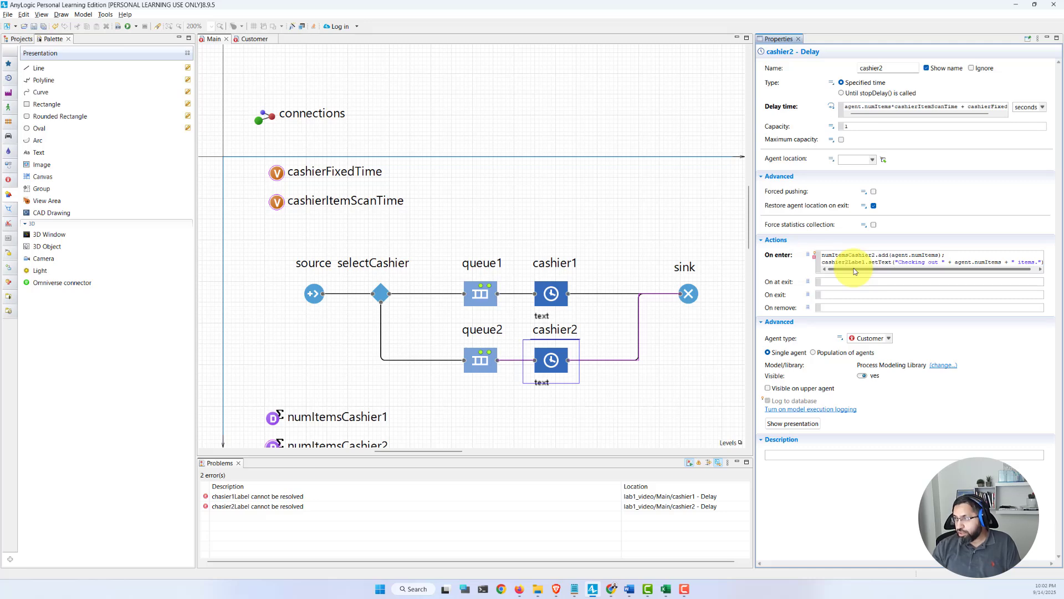
Step: Run the simulation to watch the cashier labels update, and close the simulation window
left_click(617, 221)
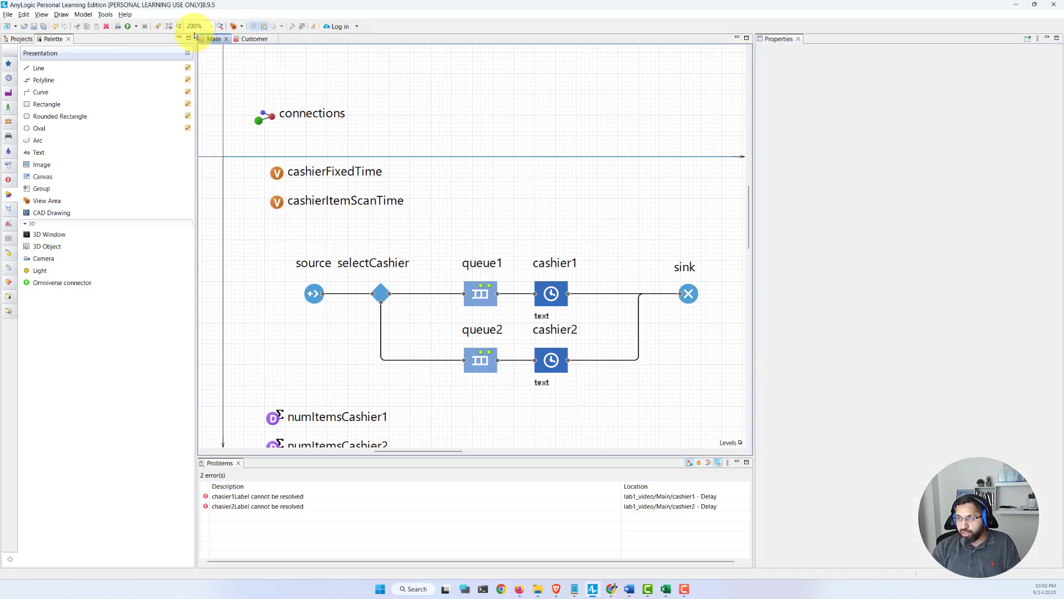
left_click(128, 27)
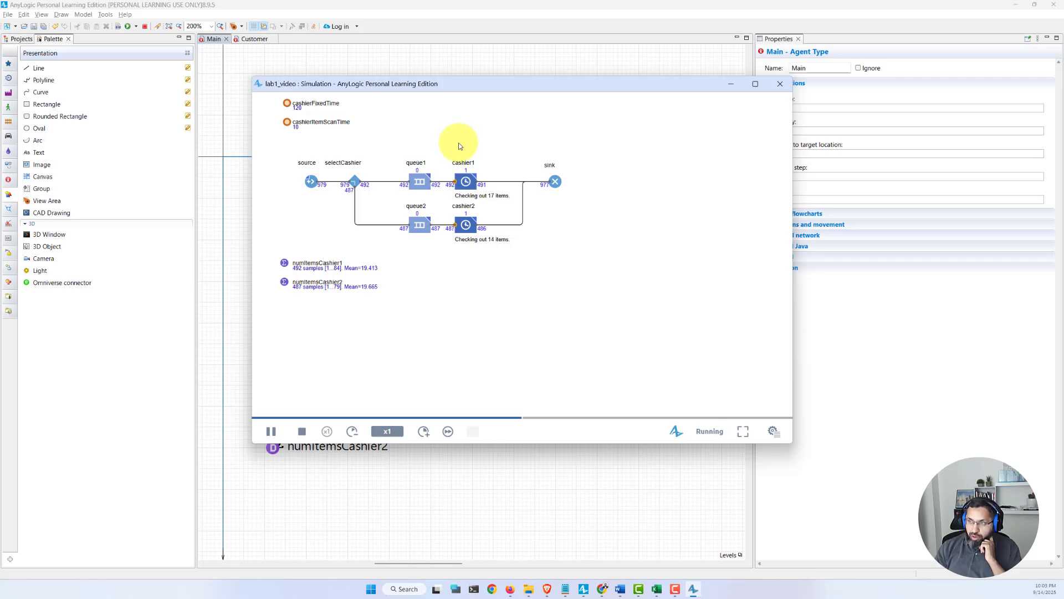
left_click(780, 83)
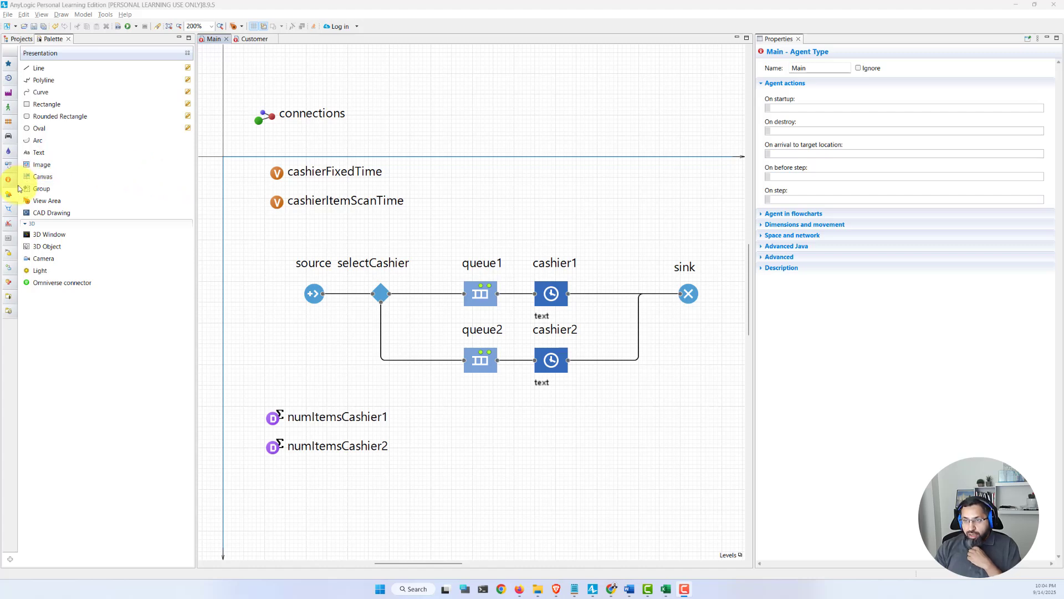
Step: Place a Bar Chart from the Analysis library below cashier2, beside the numItemsCashier statistics
mouse_move(8, 198)
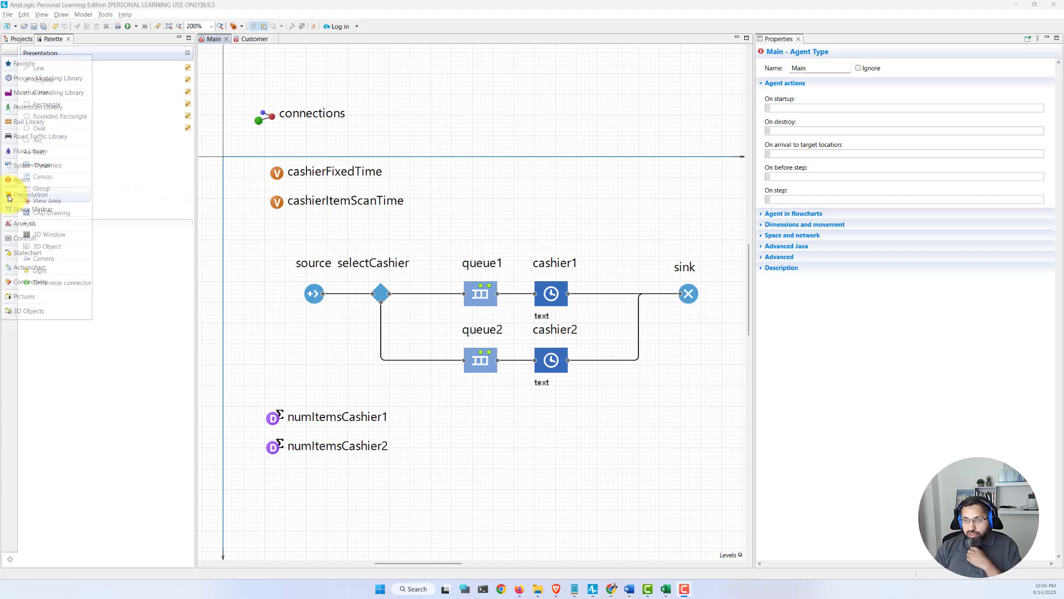
left_click(19, 225)
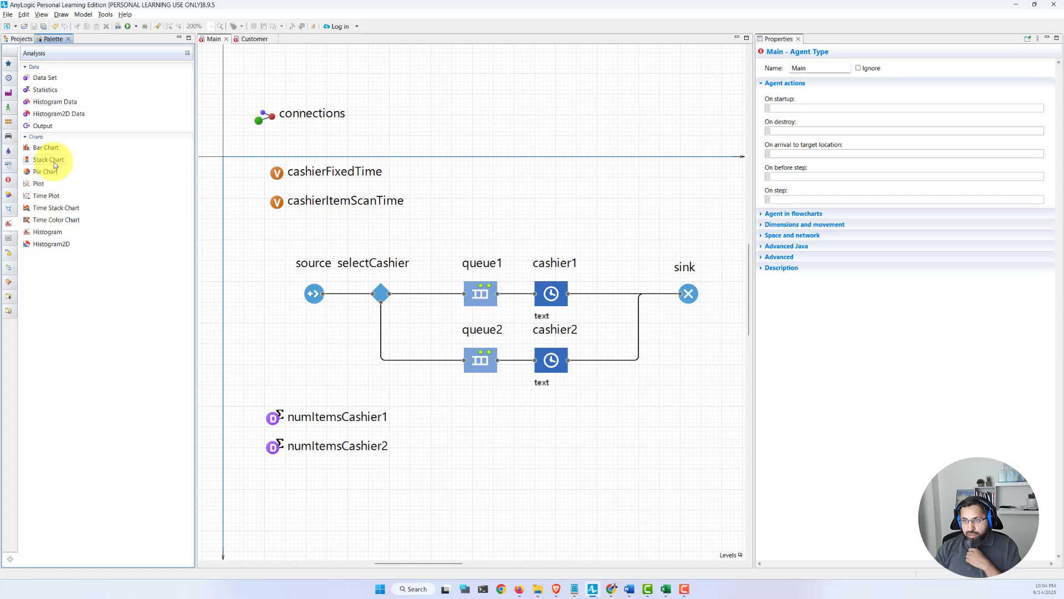
left_click_drag(32, 152, 415, 394)
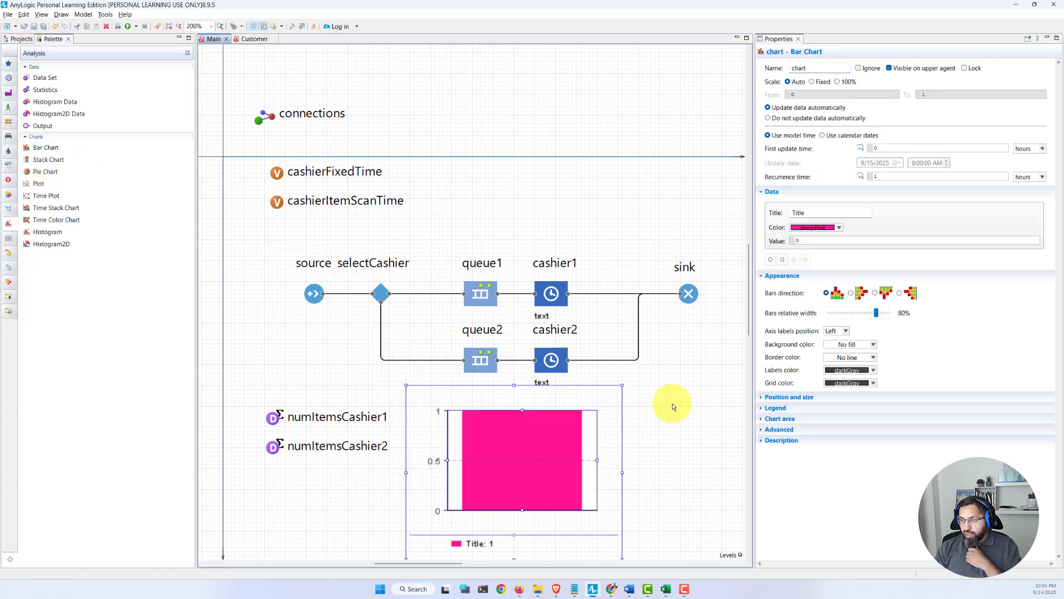
scroll(672, 407, "down", 3)
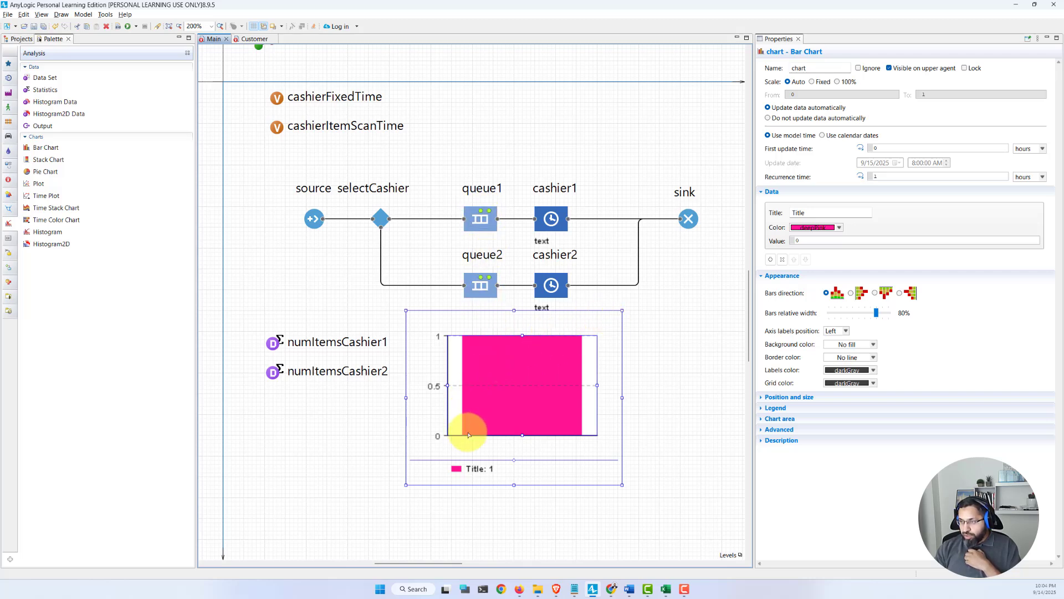
left_click(474, 373)
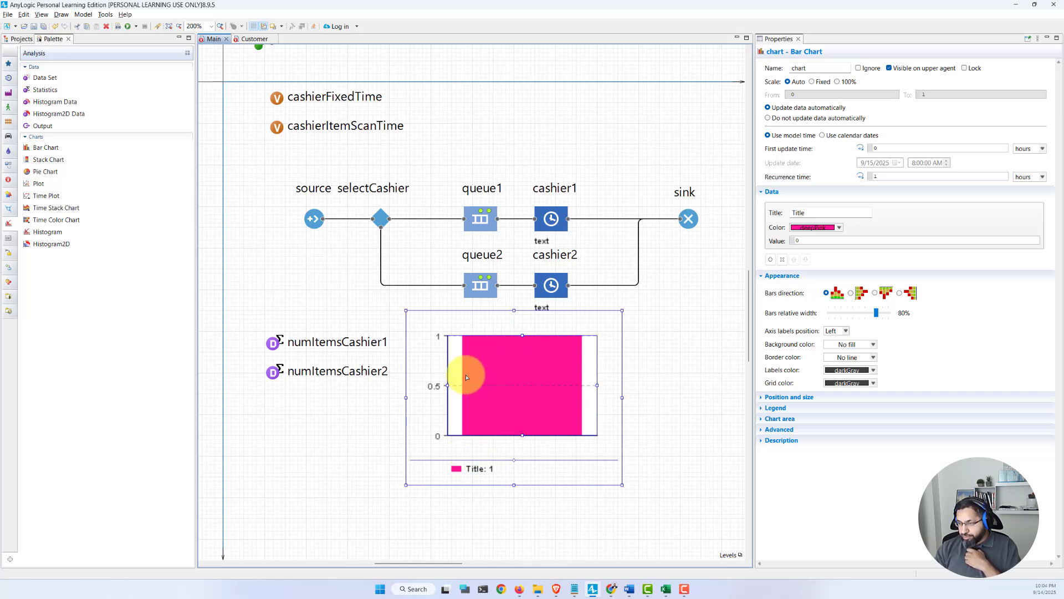
Step: Make the chart's bars run horizontally to the right and shrink the chart to a compact strip beside the statistics
left_click(851, 293)
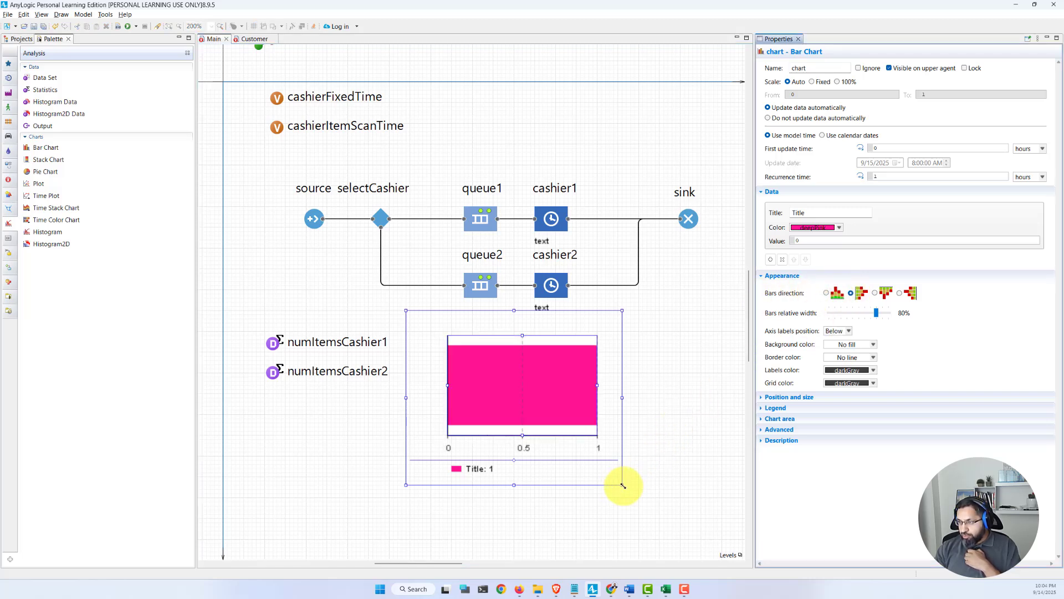
left_click_drag(622, 483, 643, 399)
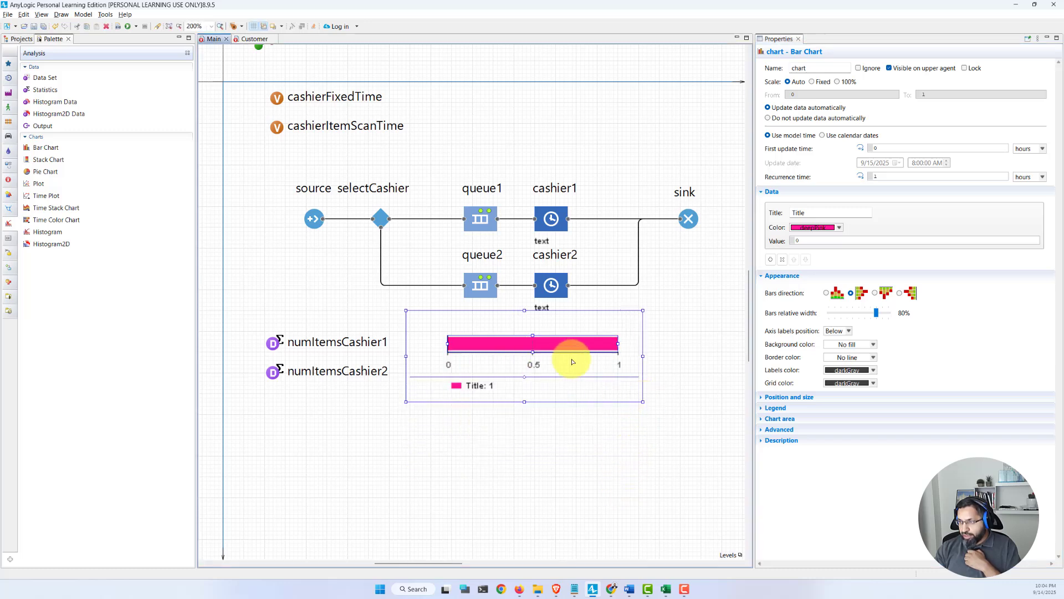
left_click_drag(644, 357, 580, 355)
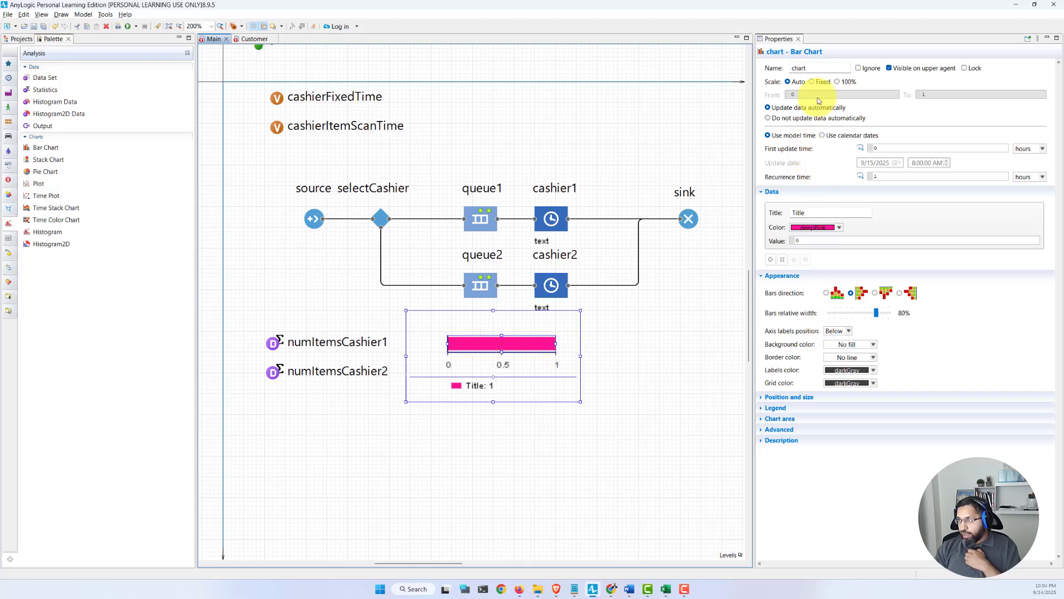
Step: Title the chart's data item "Queue 1 Avg Length" and set its value to queue1.statsSize.mean()
double_click(800, 212)
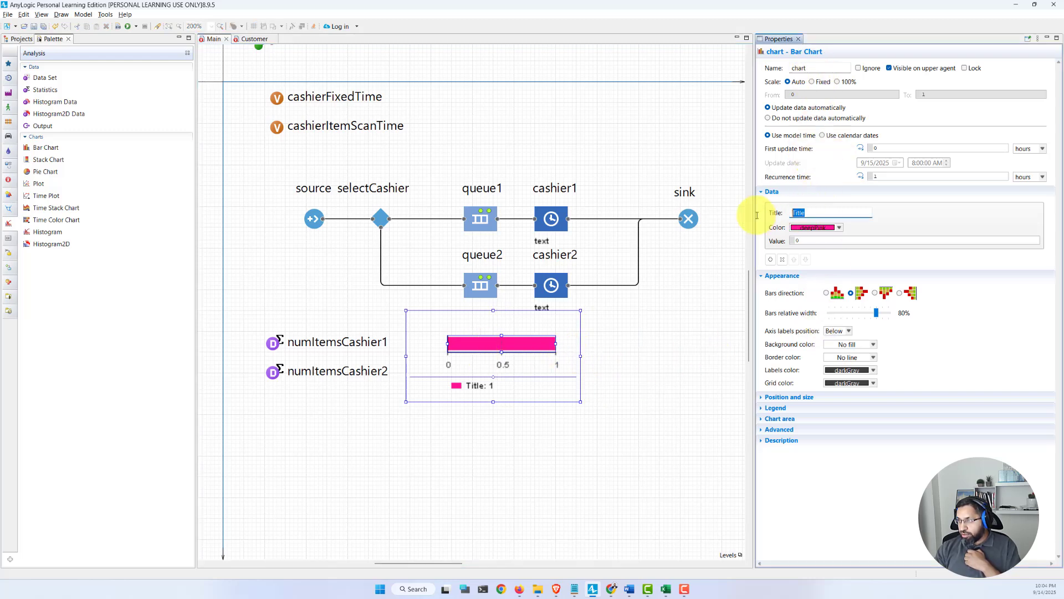
type("Queue 1 Avg Length")
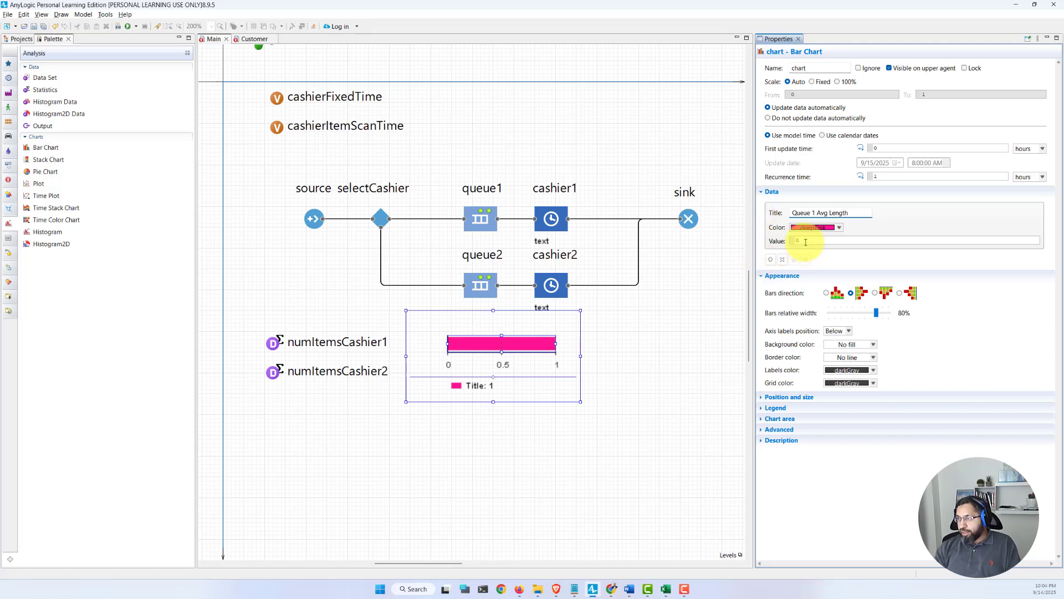
left_click(805, 241)
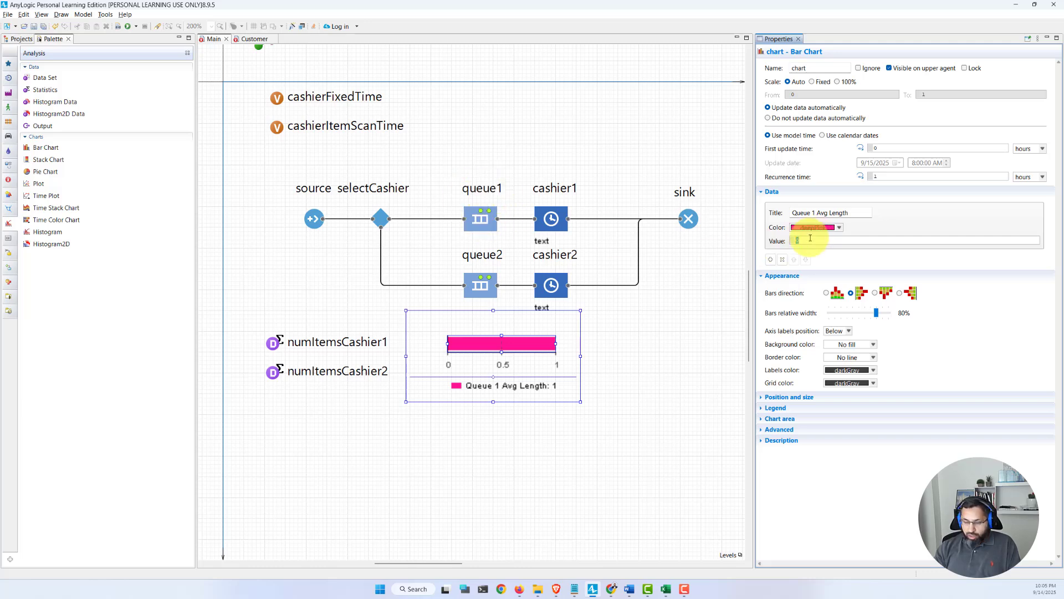
type("queue1.statsSize.mean(")
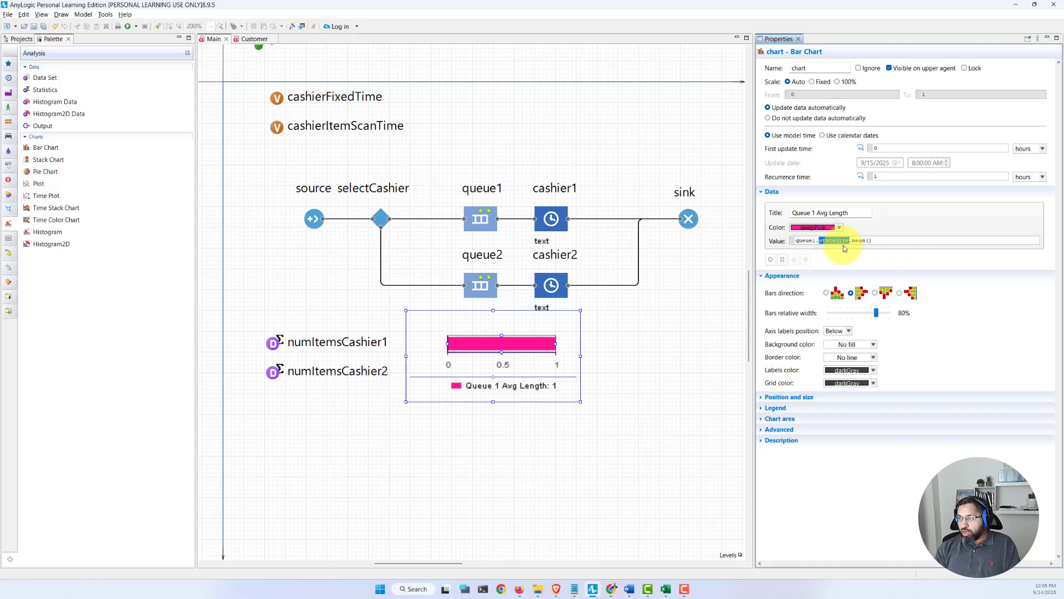
left_click(877, 243)
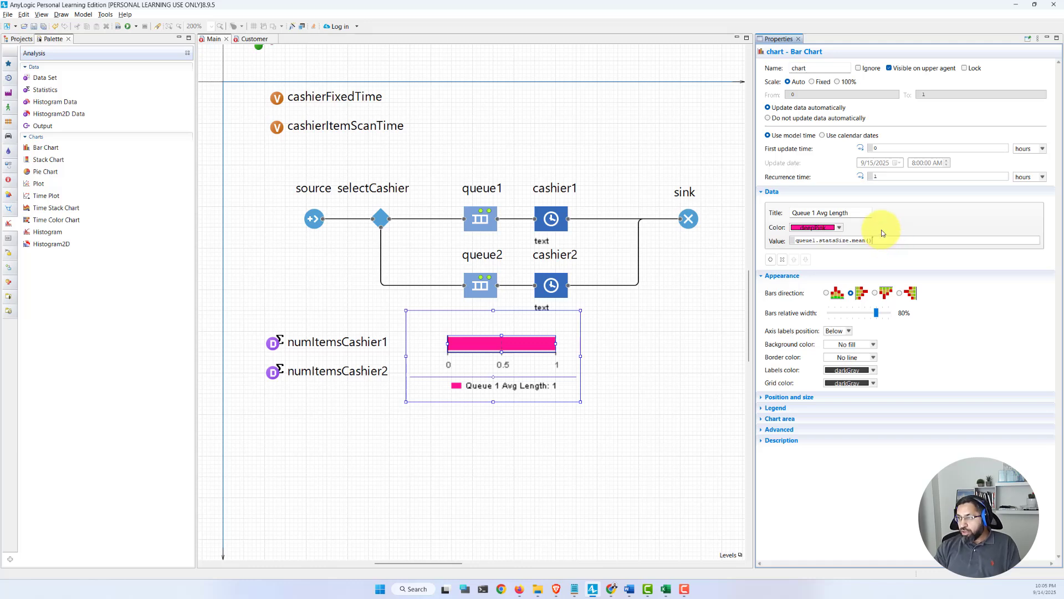
left_click(493, 416)
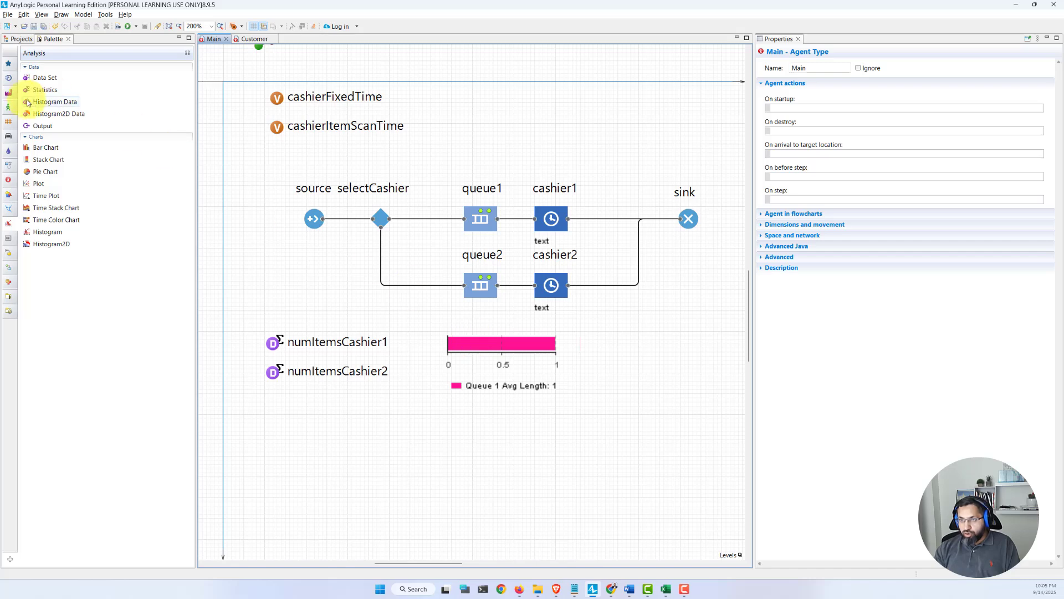
Step: Add a second Bar Chart below the first, with bars running horizontally to the right, and shrink it to a similar size
left_click_drag(33, 149, 409, 380)
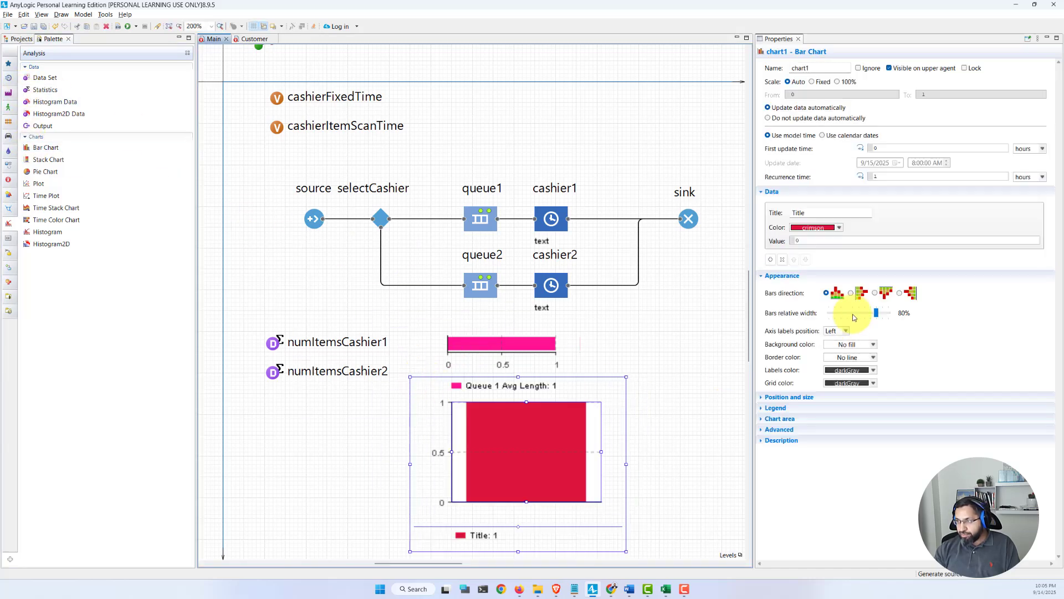
left_click(854, 294)
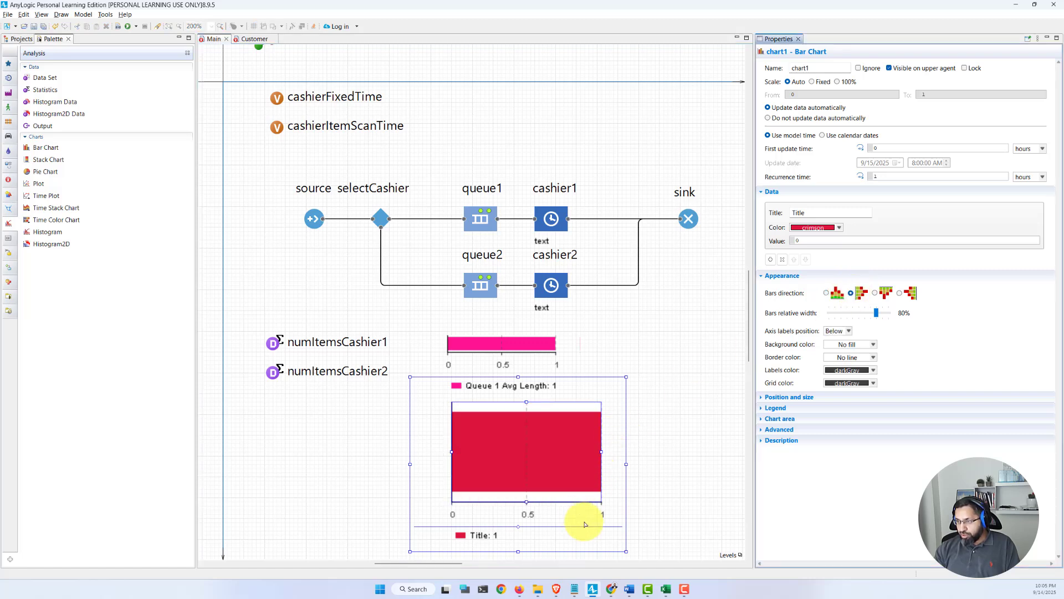
left_click_drag(623, 546, 579, 467)
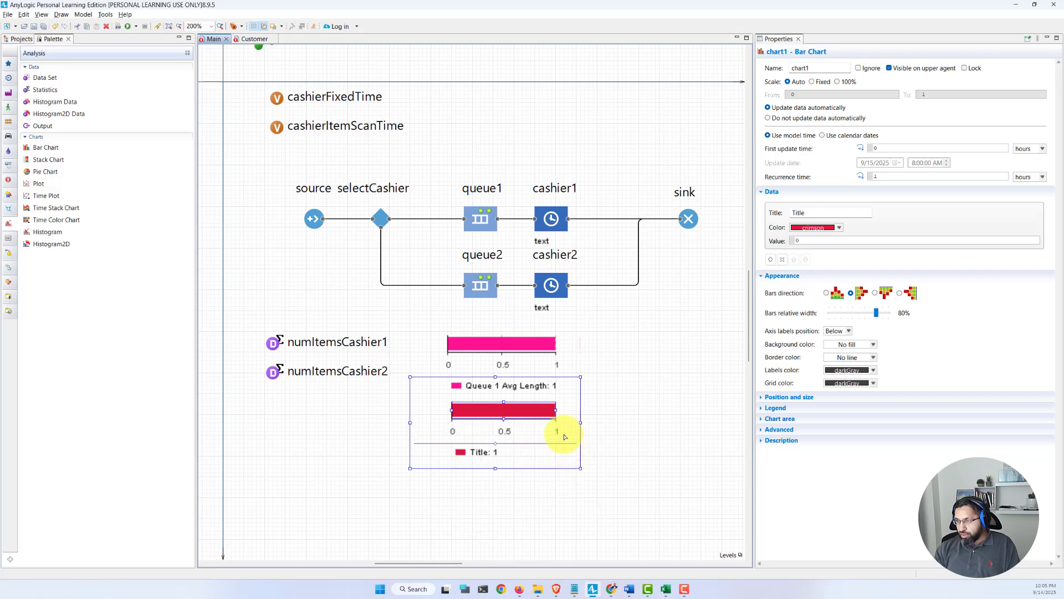
Step: Title the second chart's data item "Queue 2 Avg Length" and set its value to queue2.statsSize.mean()
double_click(813, 216)
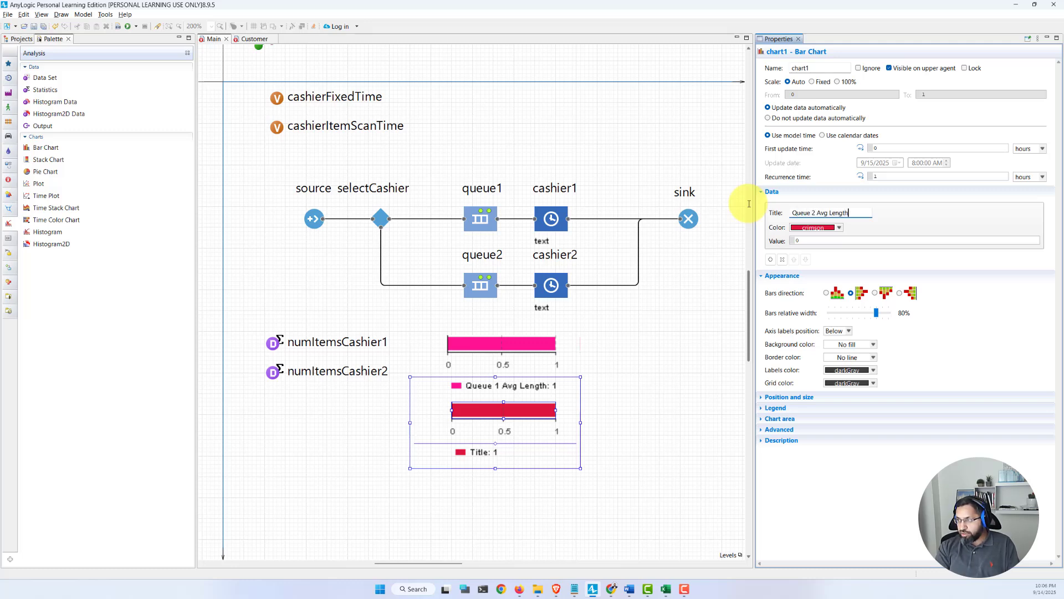
left_click(787, 238)
type("queue2.statsSize.mean(")
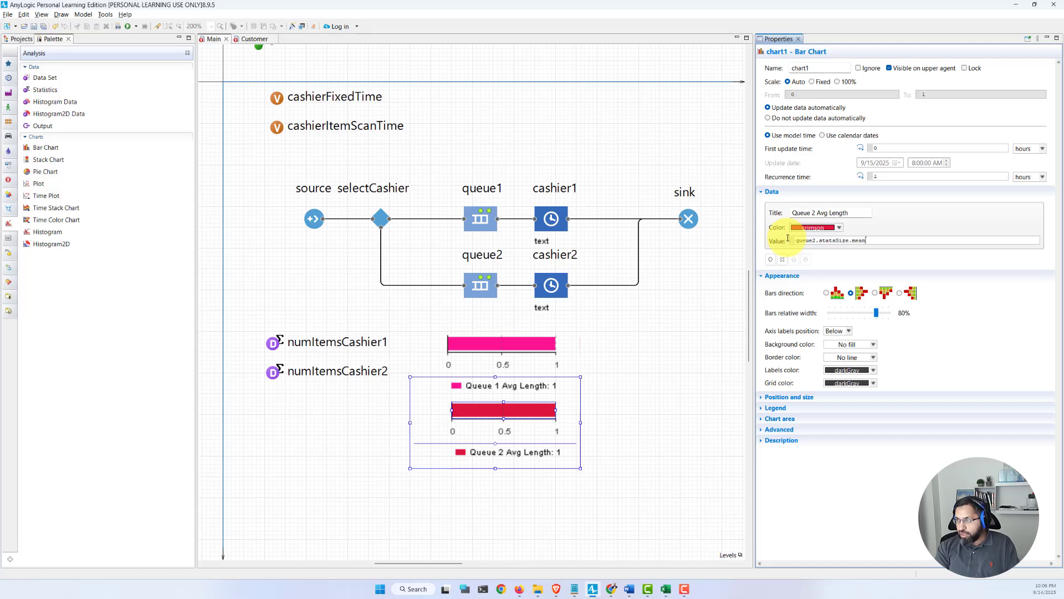
left_click(661, 372)
Step: Run the simulation at x5 speed and in virtual time to check both queue length charts, and close the run window
left_click(222, 44)
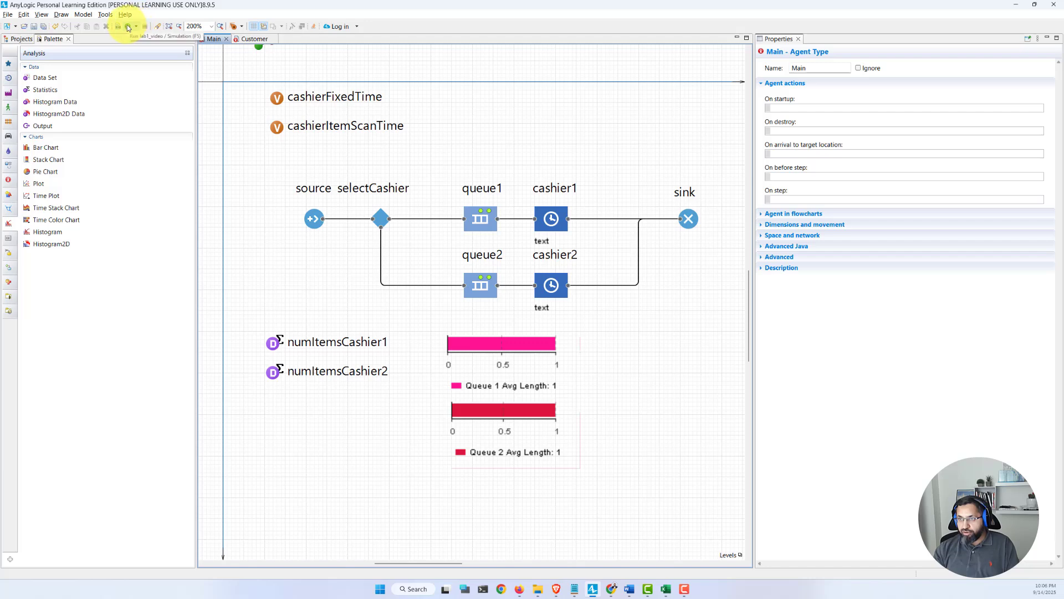
key("F5")
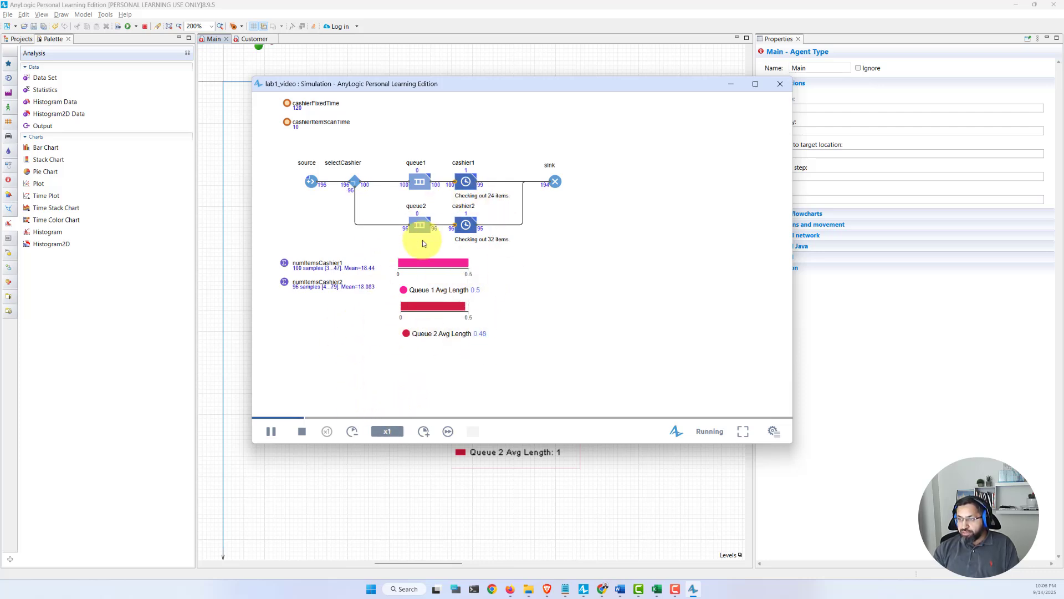
left_click(423, 433)
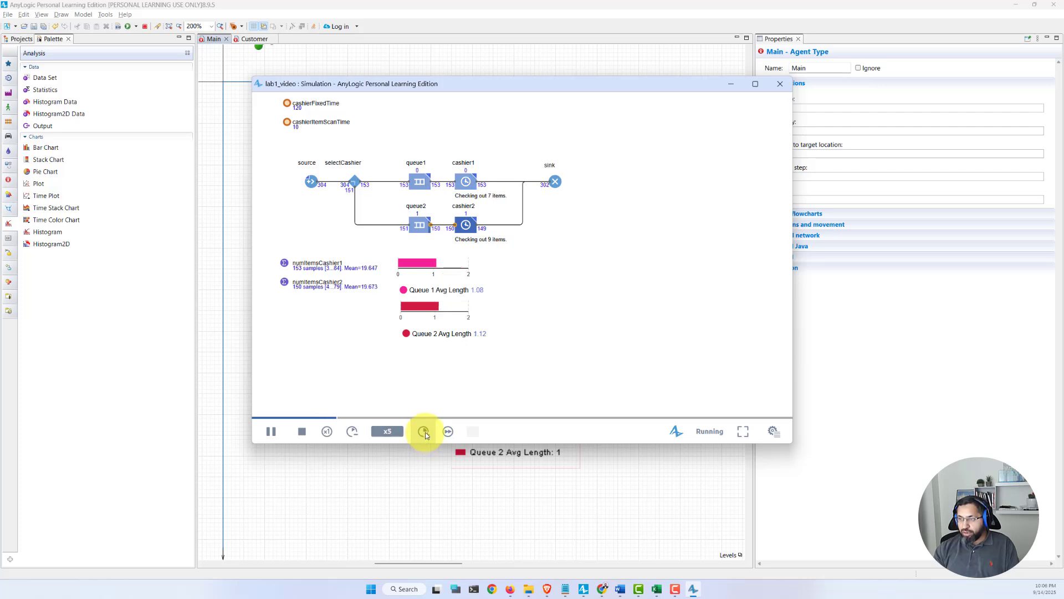
left_click(424, 431)
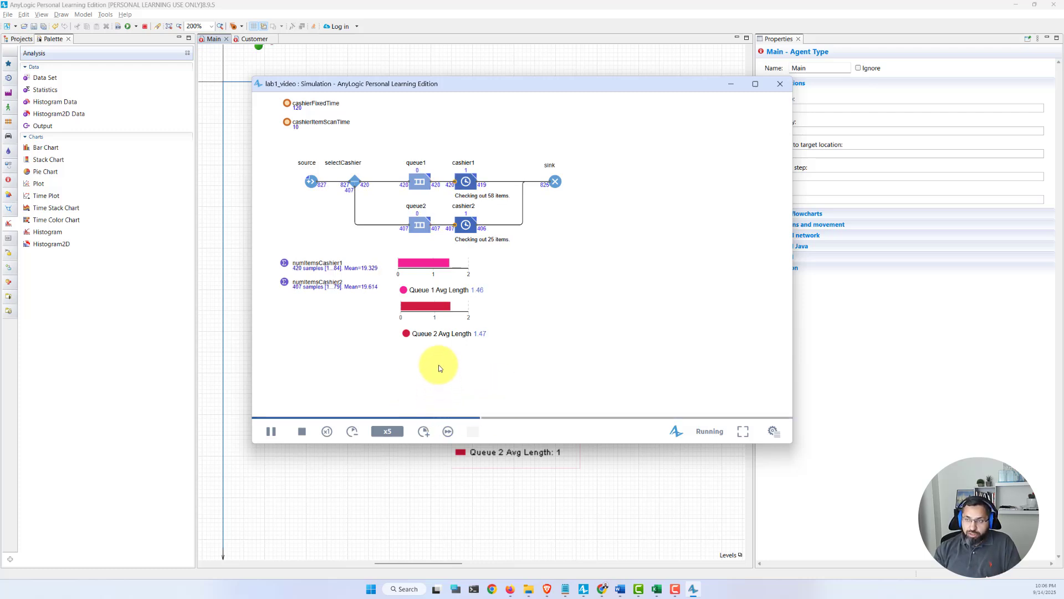
left_click(449, 432)
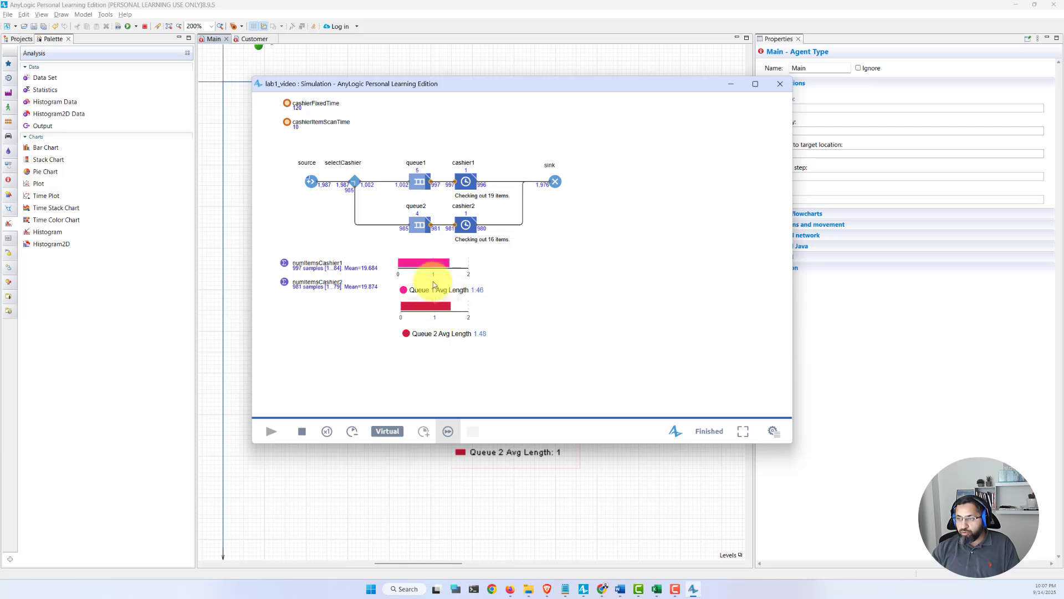
left_click(770, 87)
Step: Align the Queue 2 chart with the left edge of the Queue 1 chart and widen it to match
left_click(480, 367)
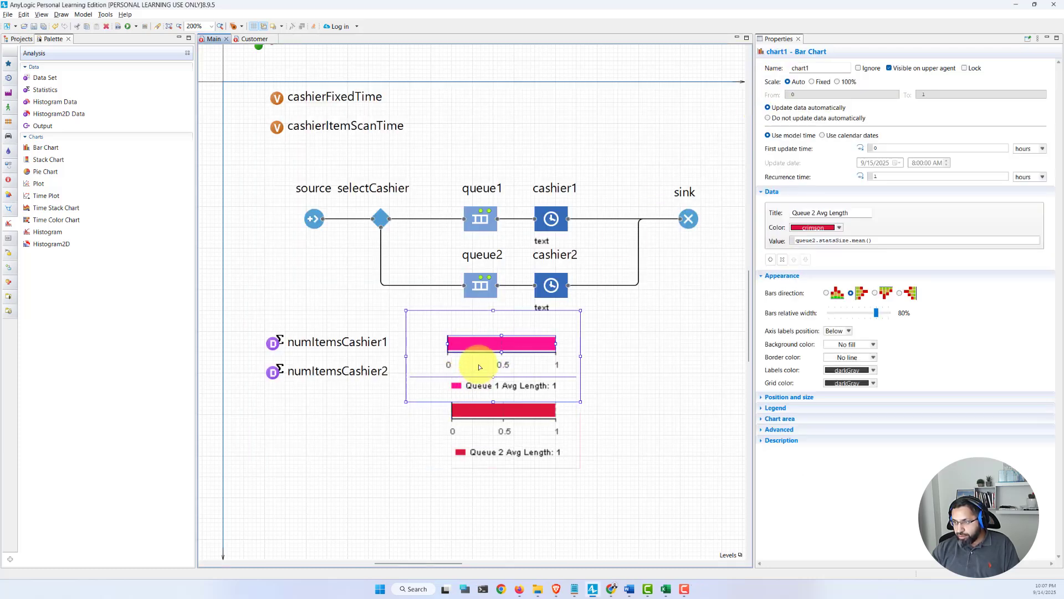
left_click(468, 388)
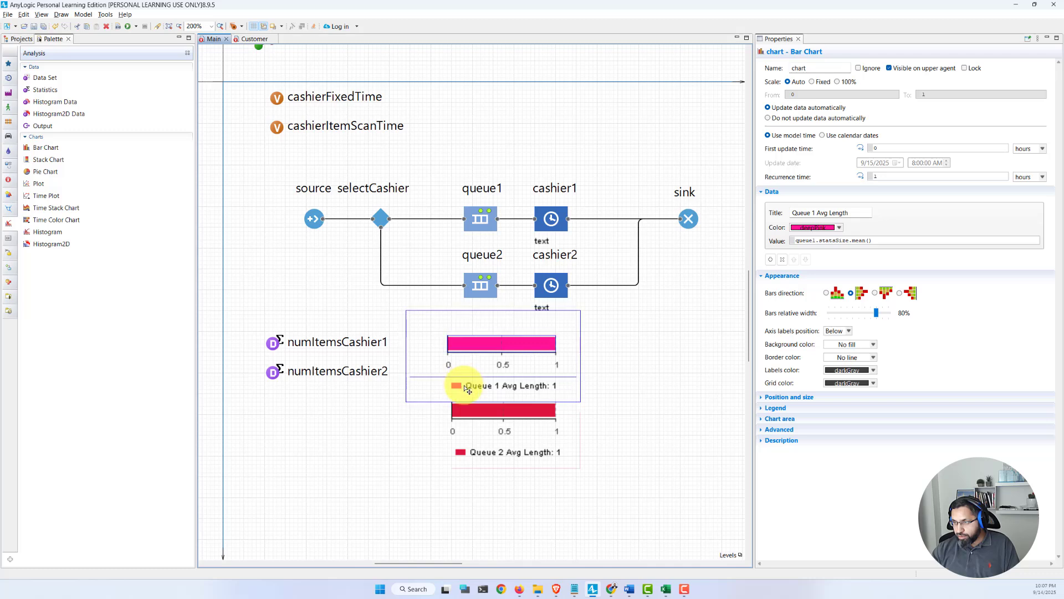
left_click(476, 417)
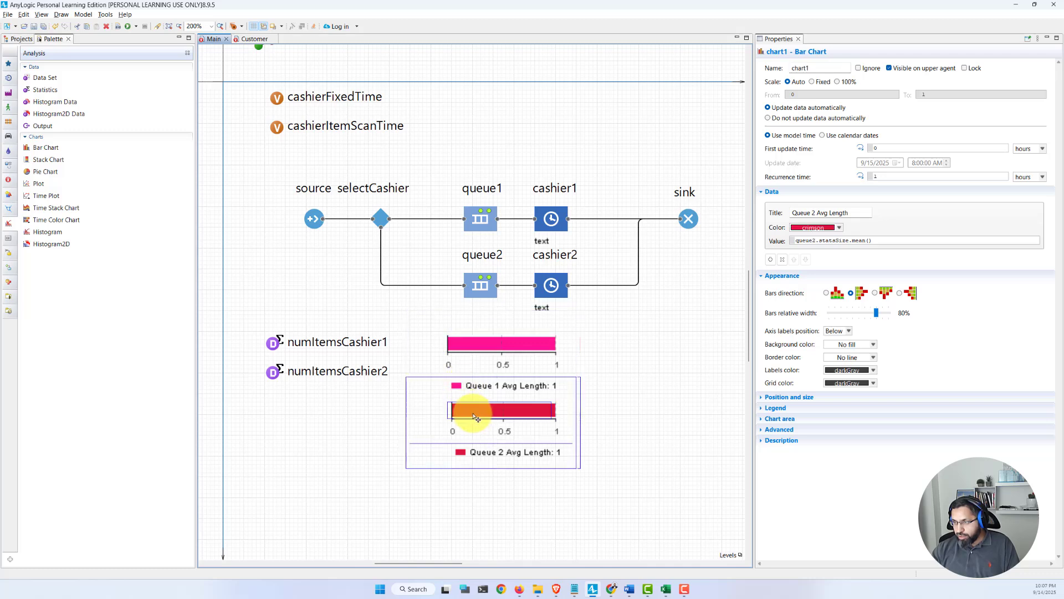
left_click_drag(472, 417, 476, 416)
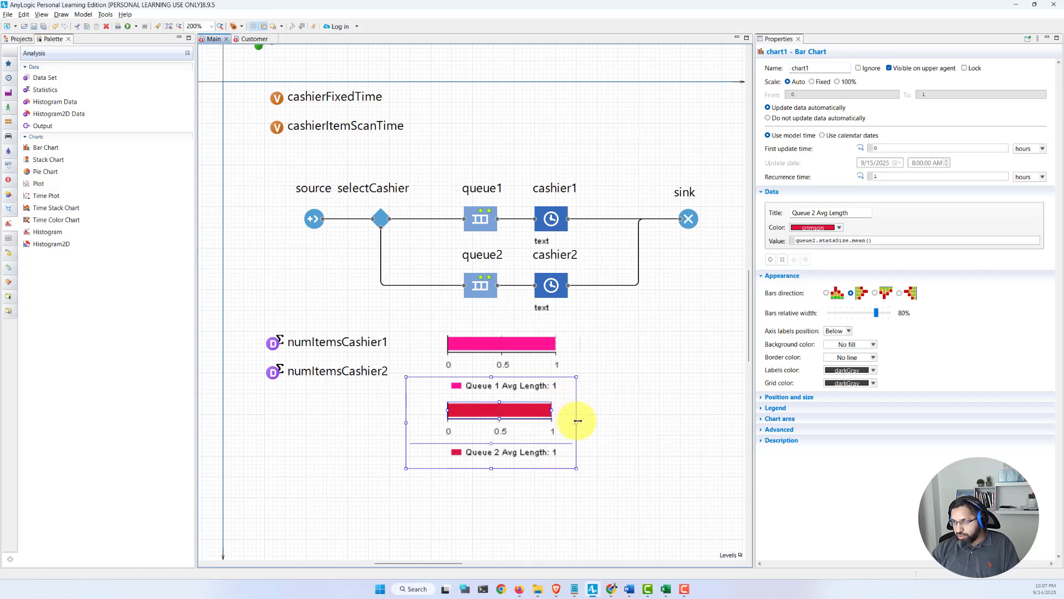
left_click_drag(577, 421, 579, 421)
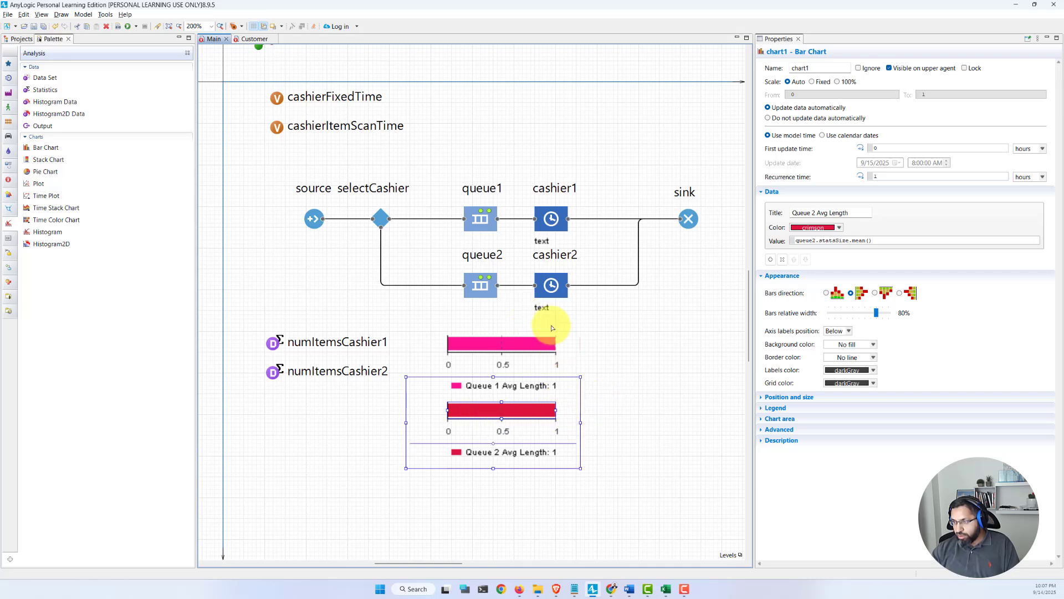
left_click(649, 405)
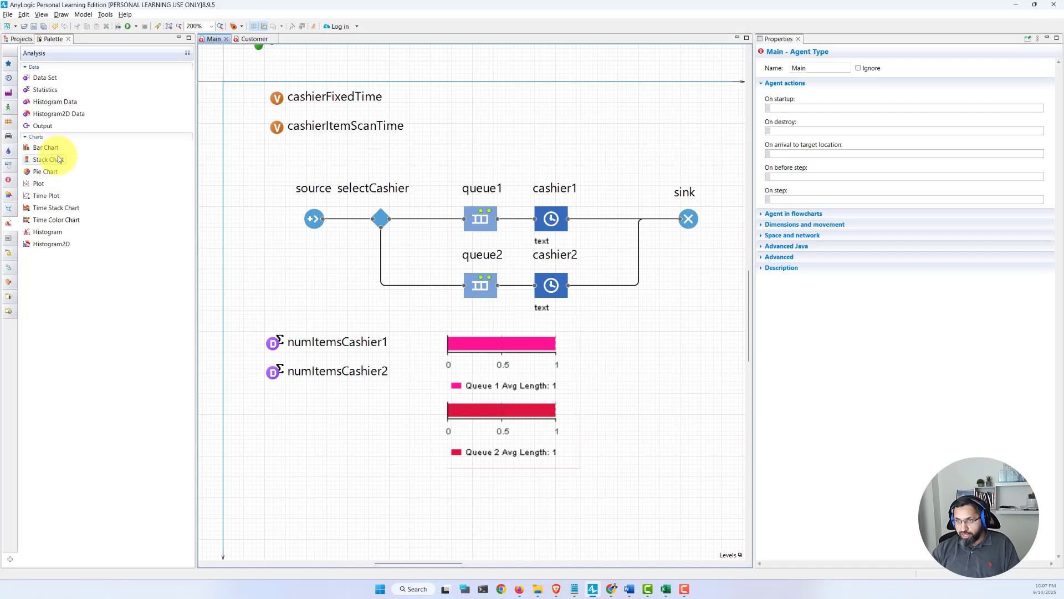
Step: Add a third Bar Chart with bars running horizontally to the right, shrink it, and align it beside the Queue 1 chart
left_click_drag(46, 147, 572, 302)
left_click(852, 295)
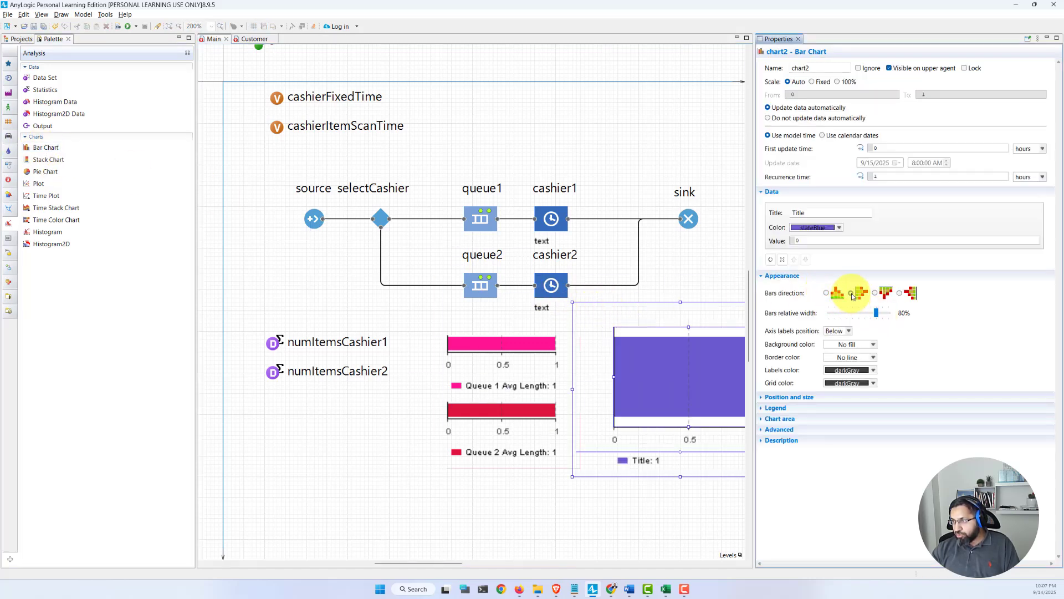
left_click_drag(755, 492, 913, 497)
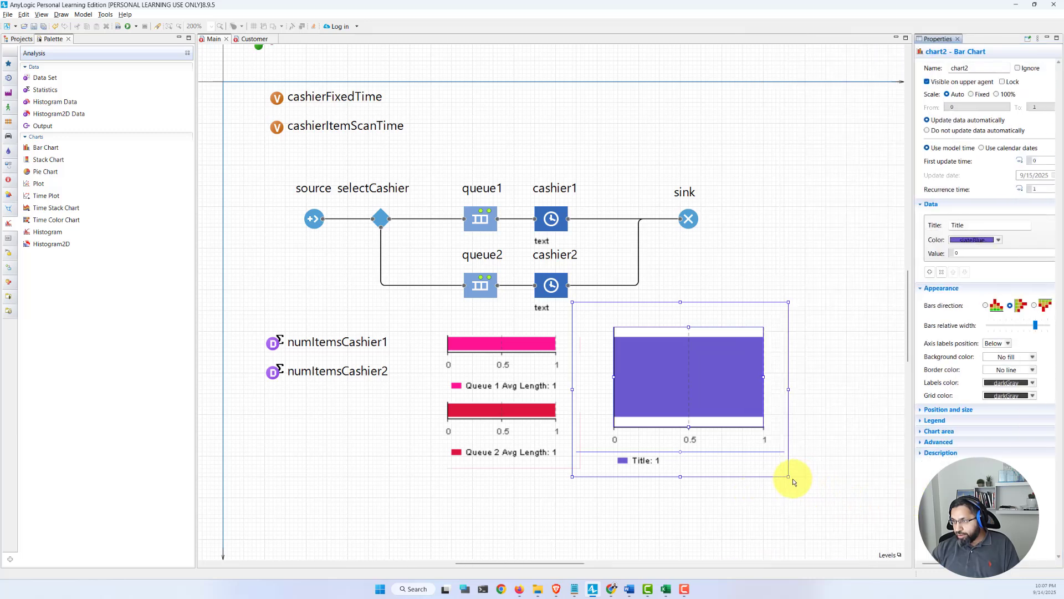
left_click_drag(788, 475, 752, 391)
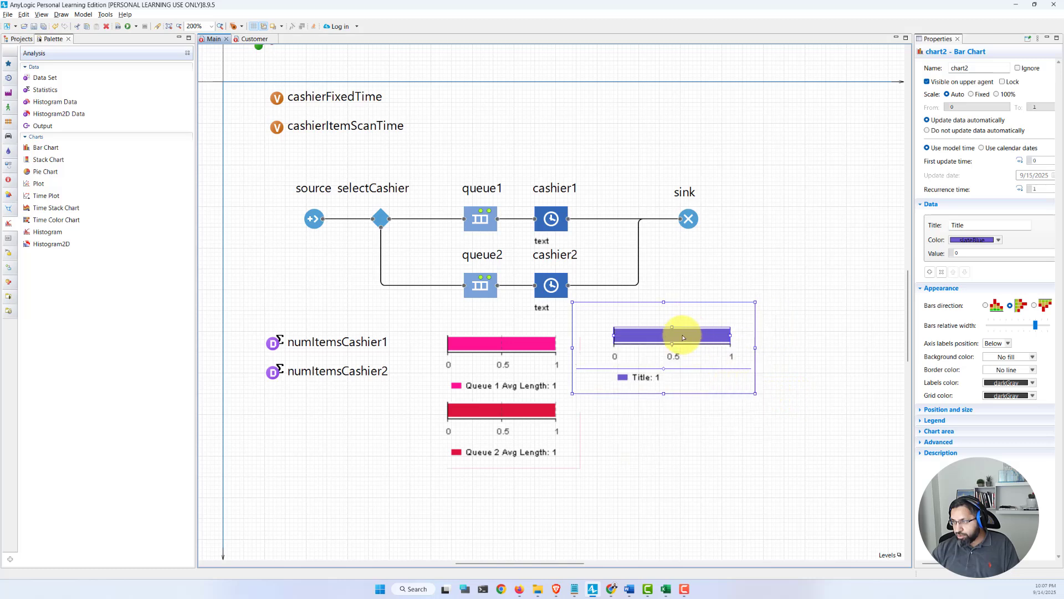
left_click_drag(684, 337, 677, 361)
left_click(703, 435)
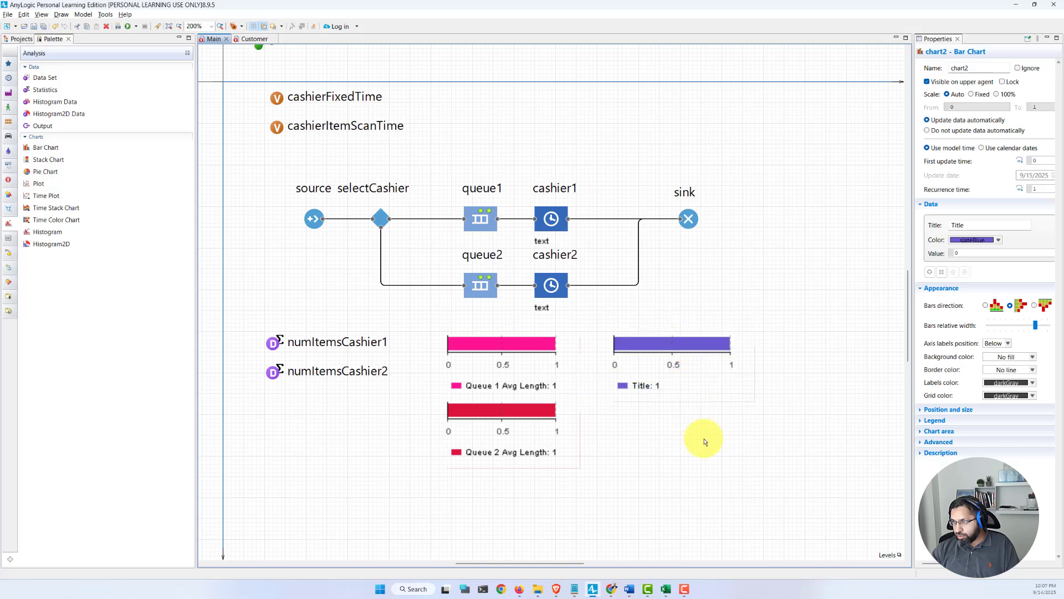
Step: Title the third chart's data item "Cashier 1 Utilization" and set its value to cashier1.statsUtilization.mean()
left_click(665, 345)
double_click(933, 222)
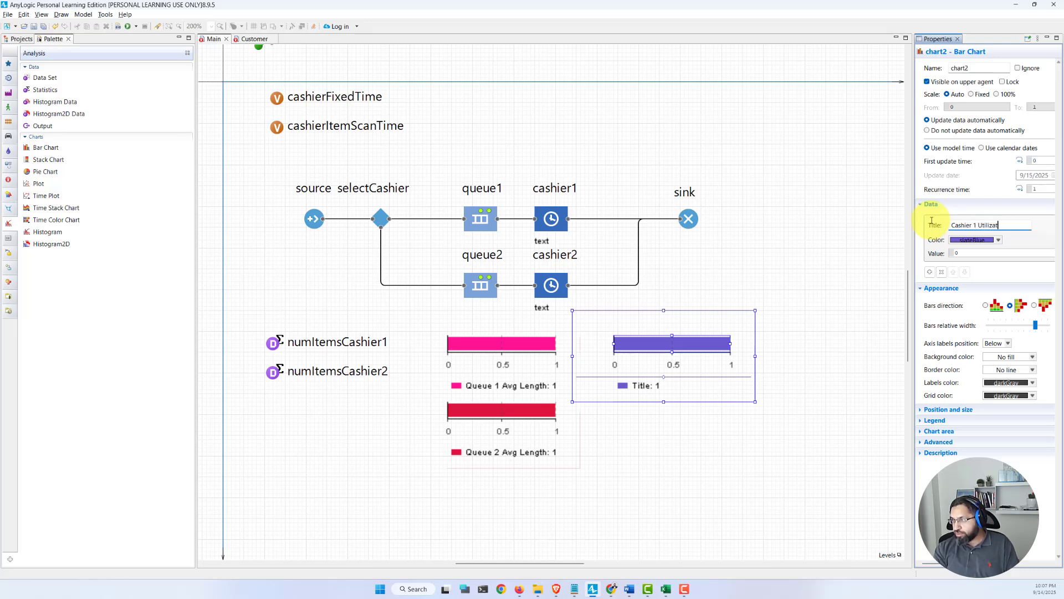
scroll(807, 351, "up", 1)
left_click(805, 350)
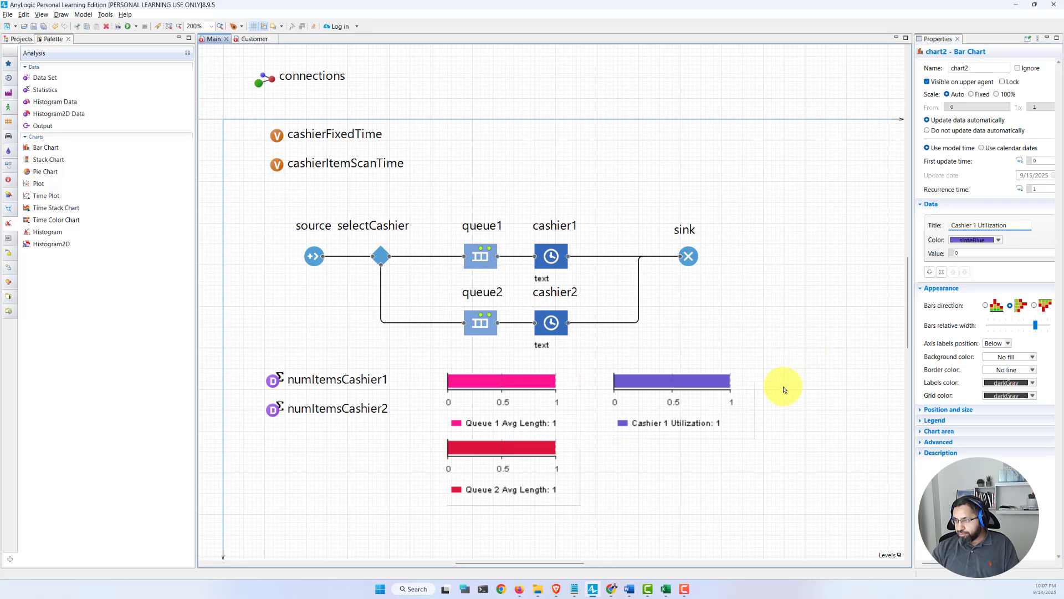
left_click(681, 389)
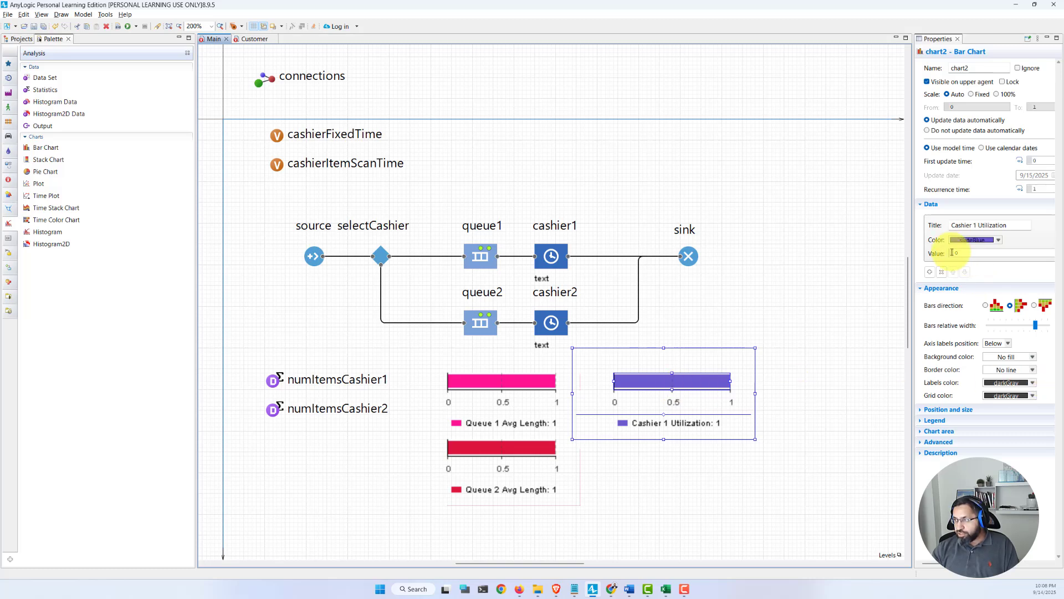
left_click(928, 253)
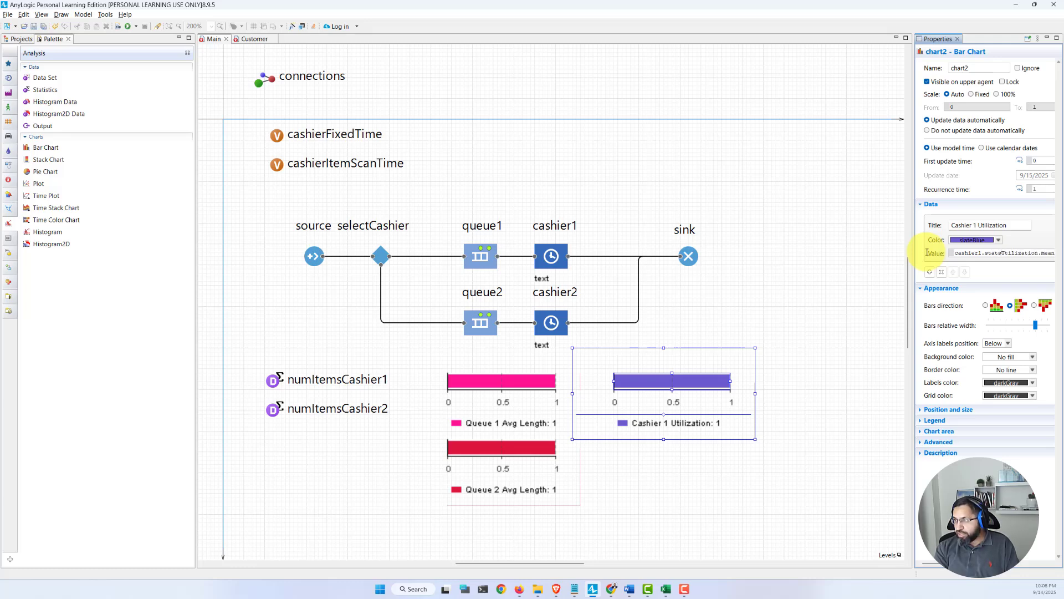
double_click(1047, 252)
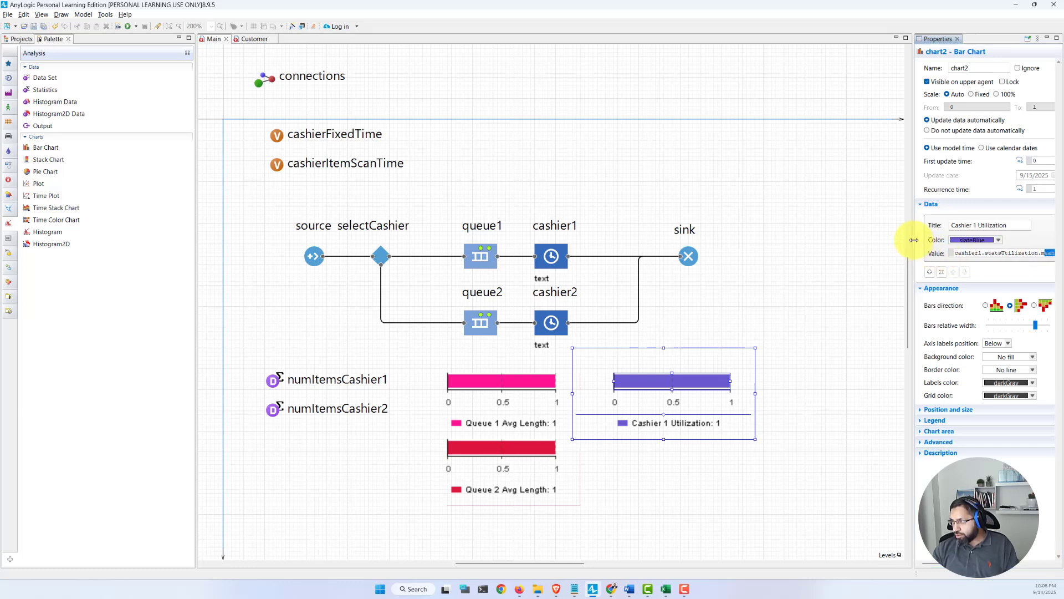
left_click_drag(910, 237, 862, 235)
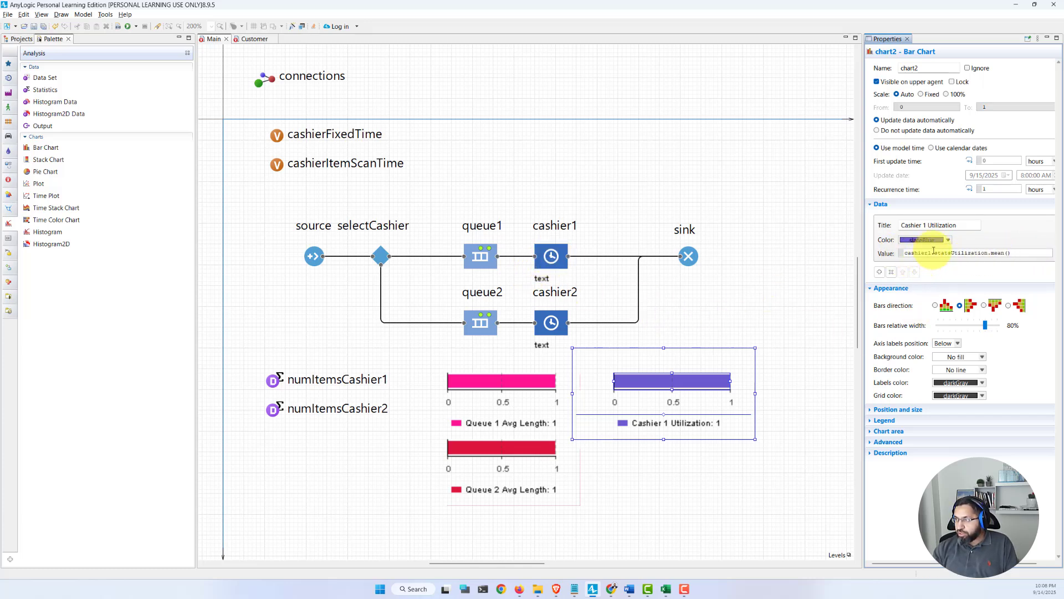
left_click_drag(935, 253, 991, 253)
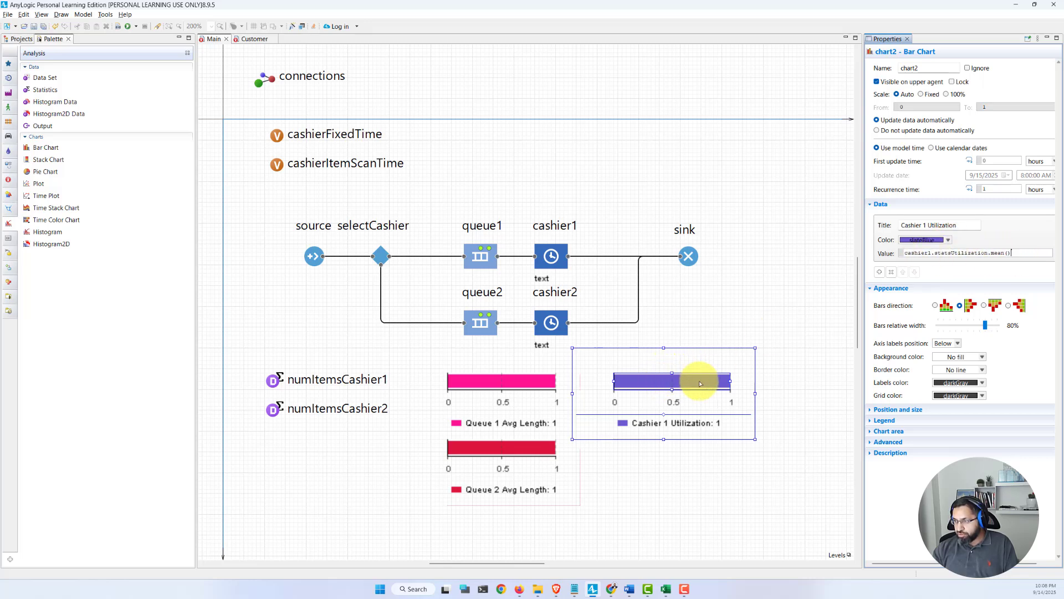
left_click(757, 392)
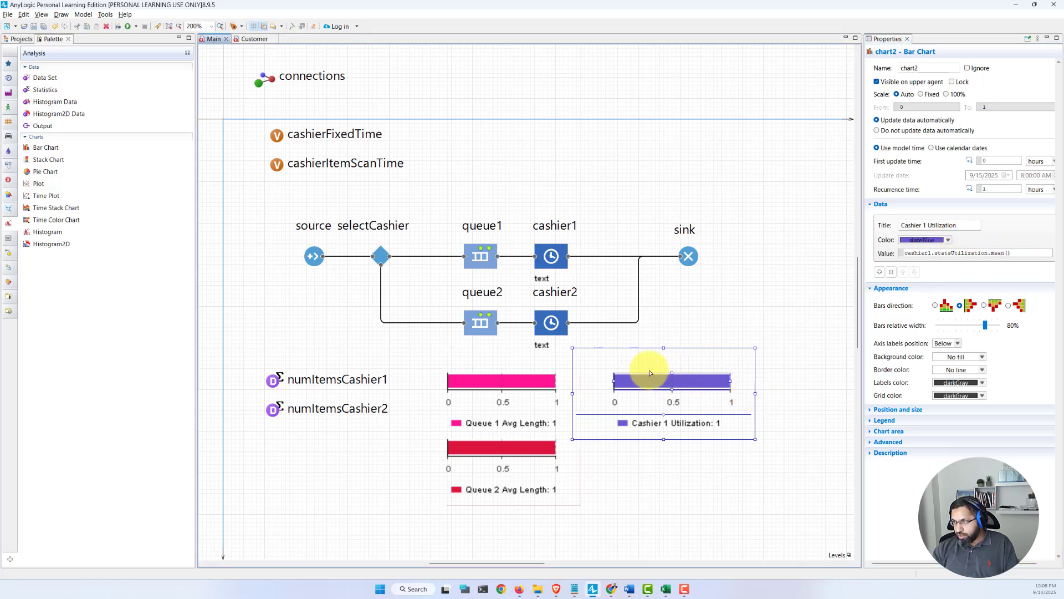
Step: Add a fourth Bar Chart with bars running horizontally to the right, shrink it, and place it directly below the Cashier 1 Utilization chart
left_click(650, 459)
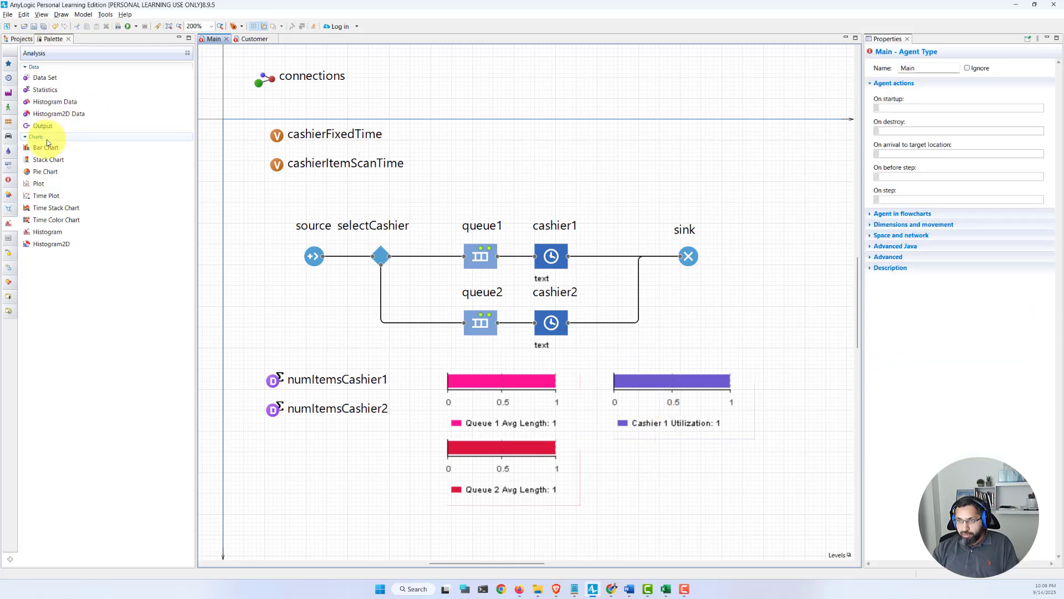
left_click_drag(41, 149, 568, 391)
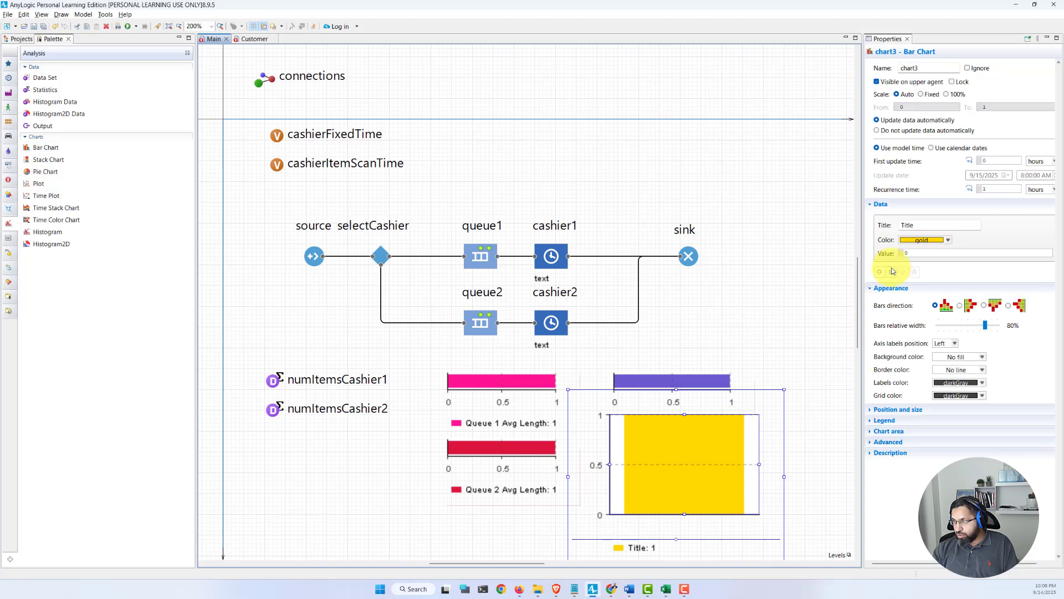
left_click(961, 304)
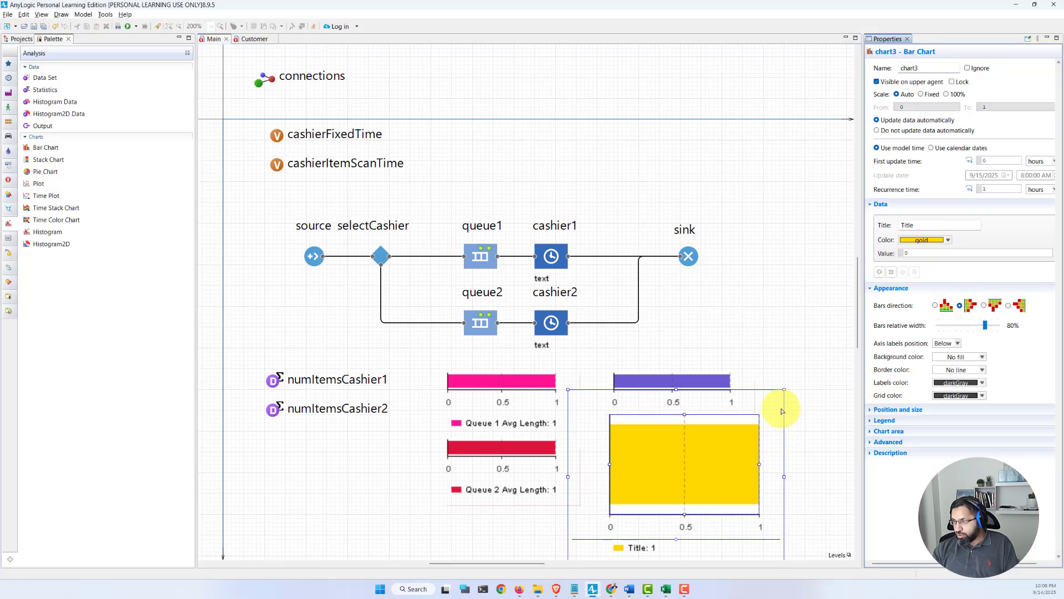
scroll(782, 550, "down", 1)
left_click_drag(783, 524, 757, 444)
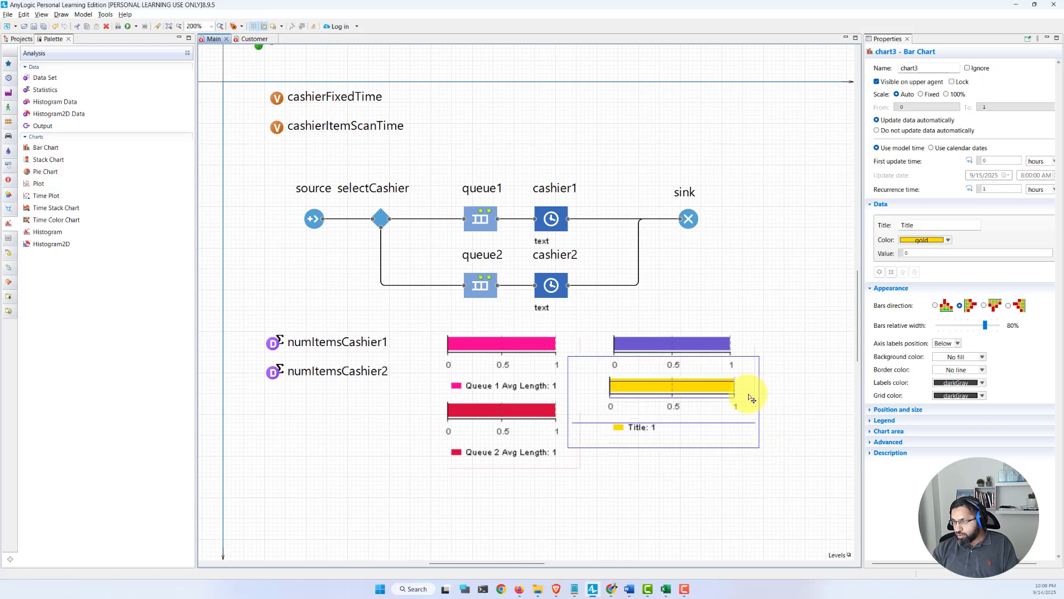
left_click_drag(750, 392, 755, 414)
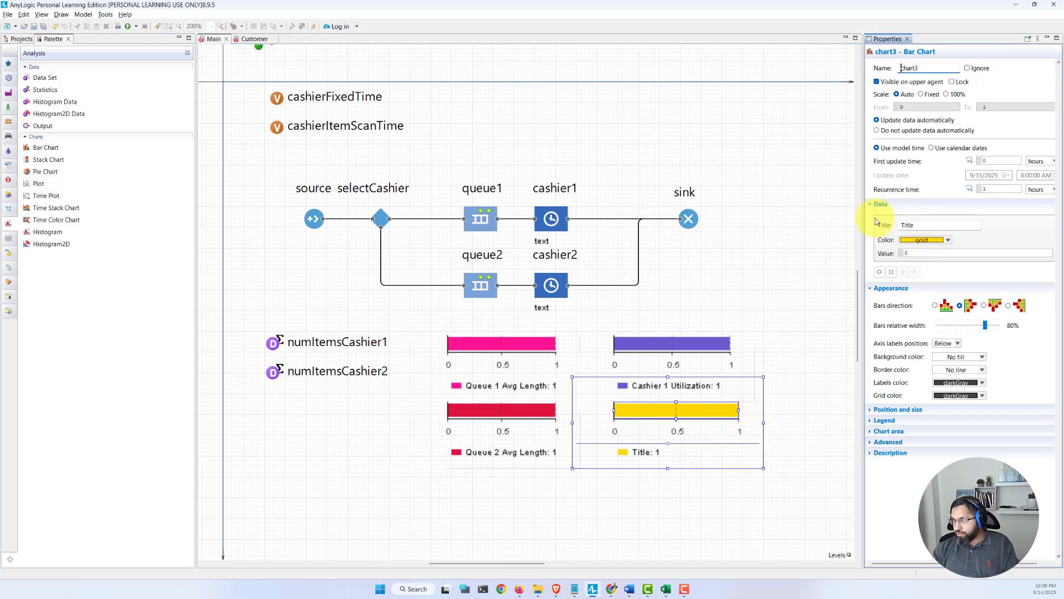
Step: Title the fourth chart's data item "Cashier 2 Utilization" and set its value to cashier2.statsUtilization.mean()
left_click(906, 223)
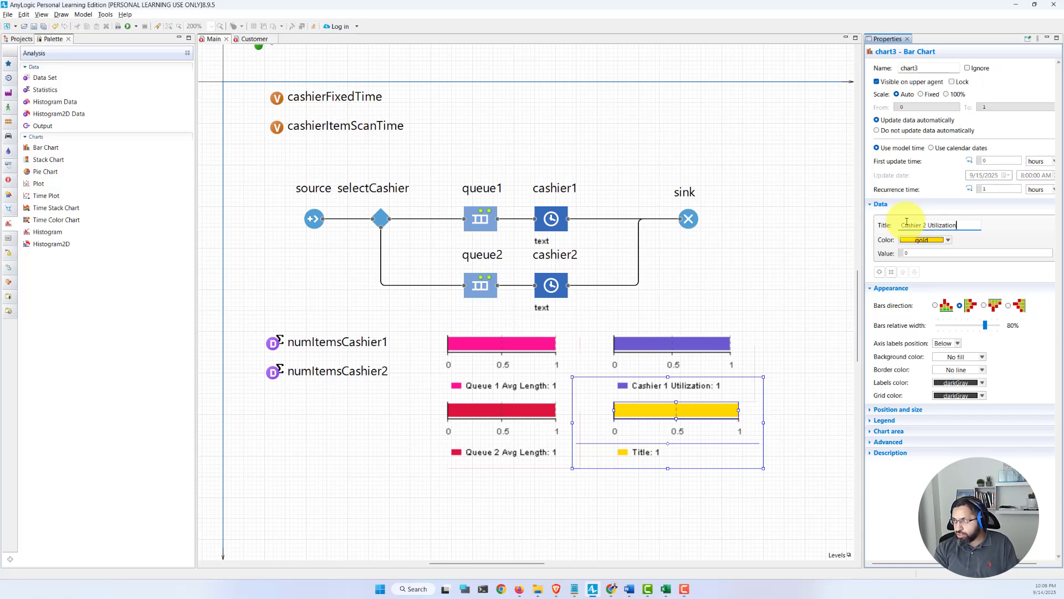
left_click(907, 253)
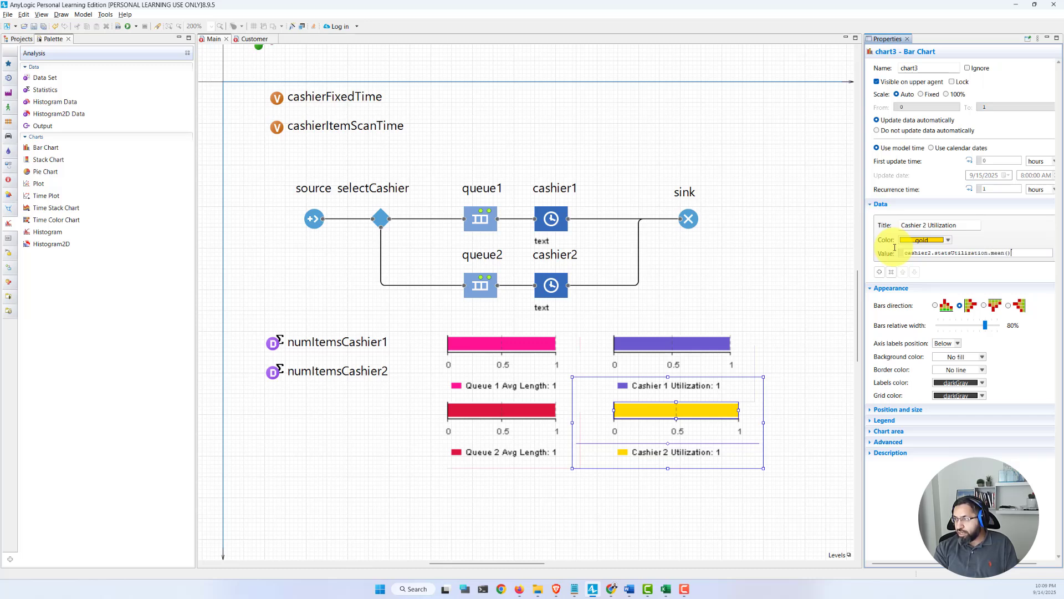
left_click(777, 316)
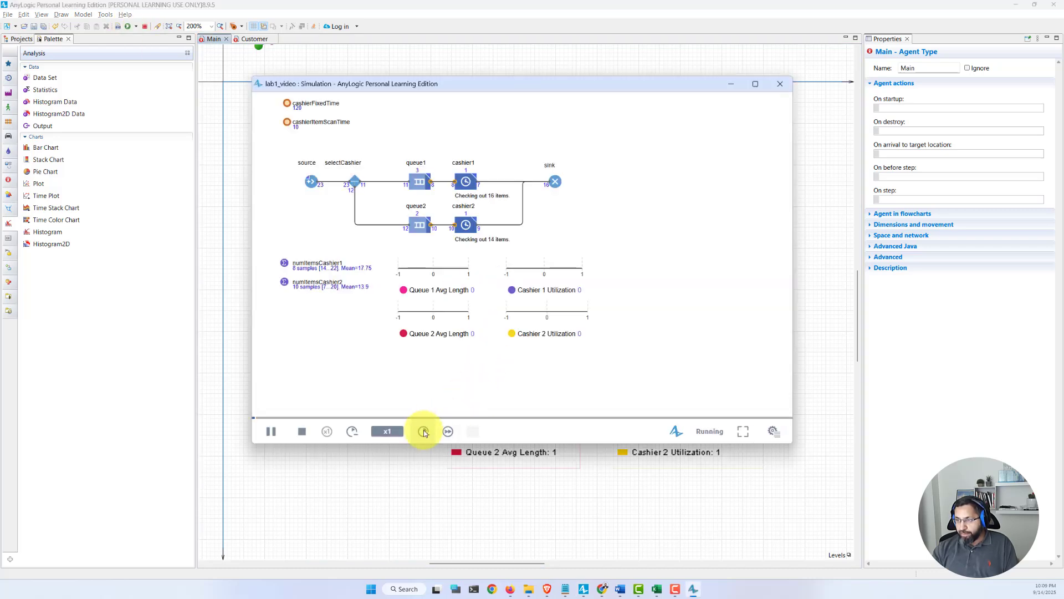
Step: Run the simulation to its end in virtual time and switch to the lab document in Word to view the results table
left_click(452, 433)
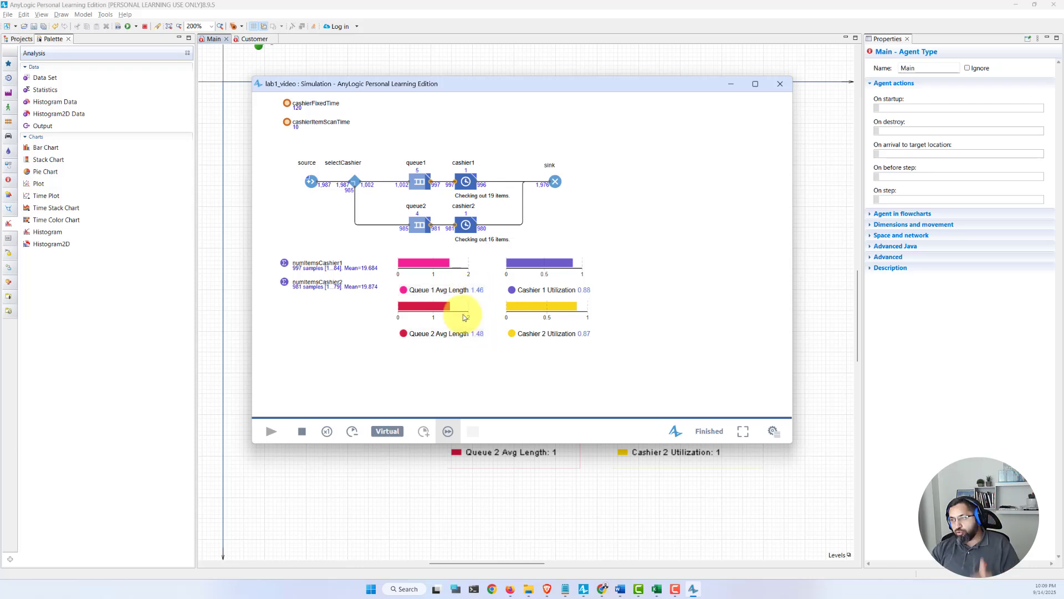
left_click(620, 589)
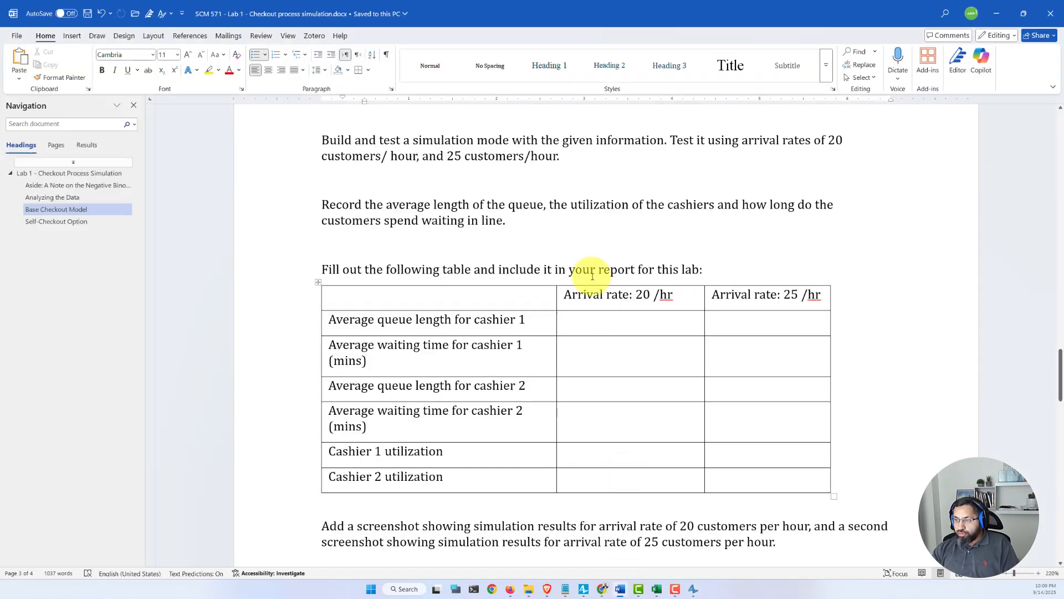
Step: Review the lab document's results table, covering queue length, waiting time and utilization rows for arrival rates of 20 and 25 per hour
left_click_drag(574, 326, 577, 361)
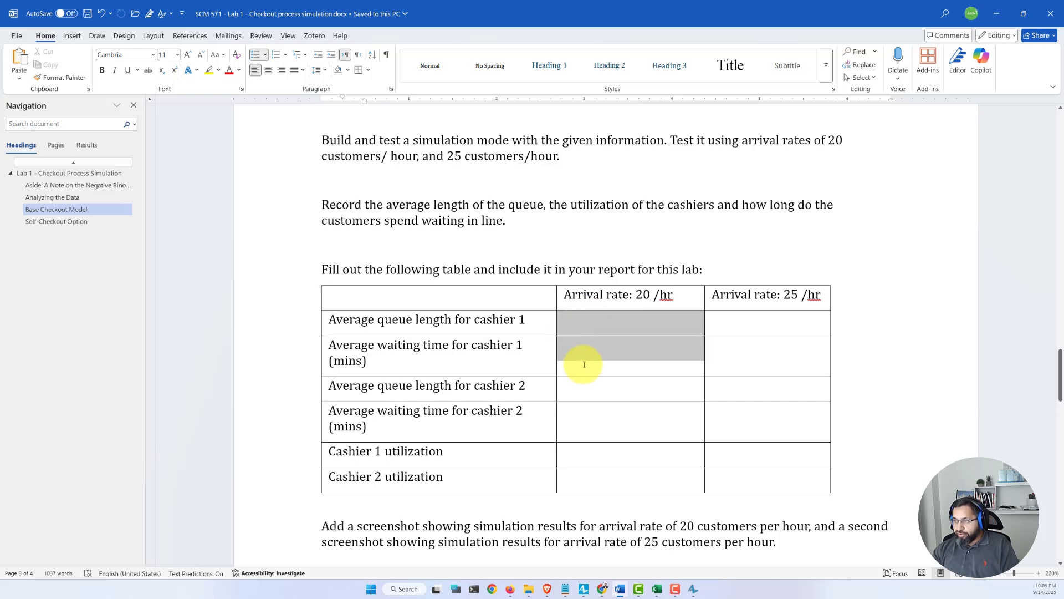
left_click_drag(607, 295, 663, 297)
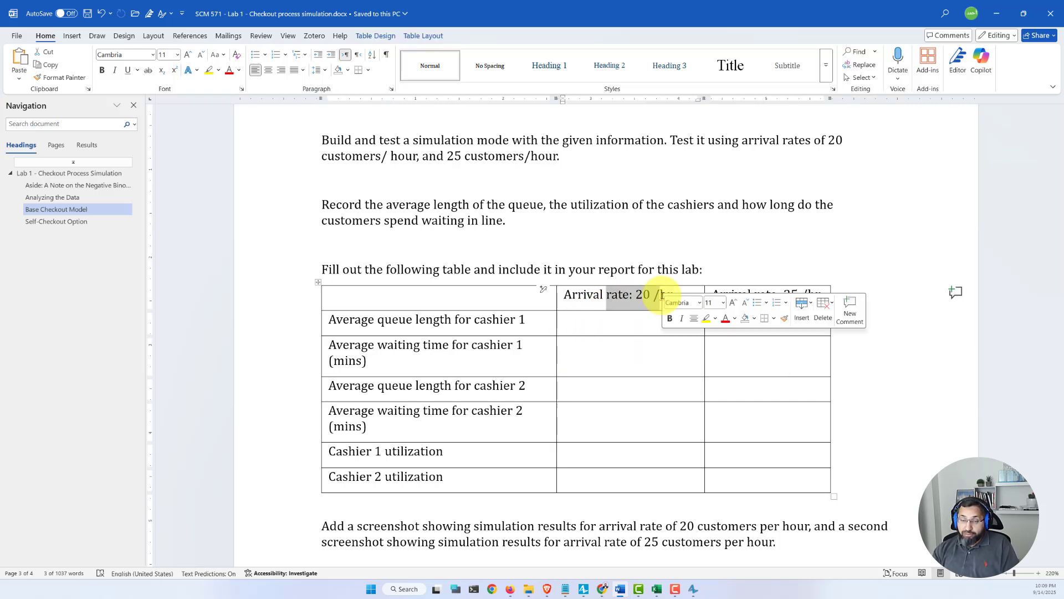
left_click(602, 325)
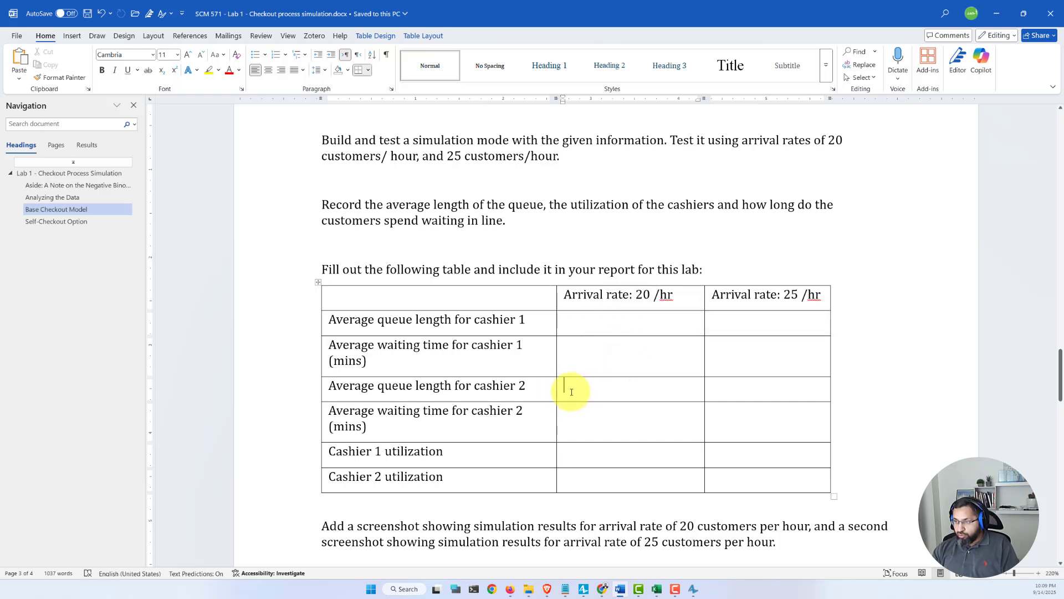
left_click(573, 451)
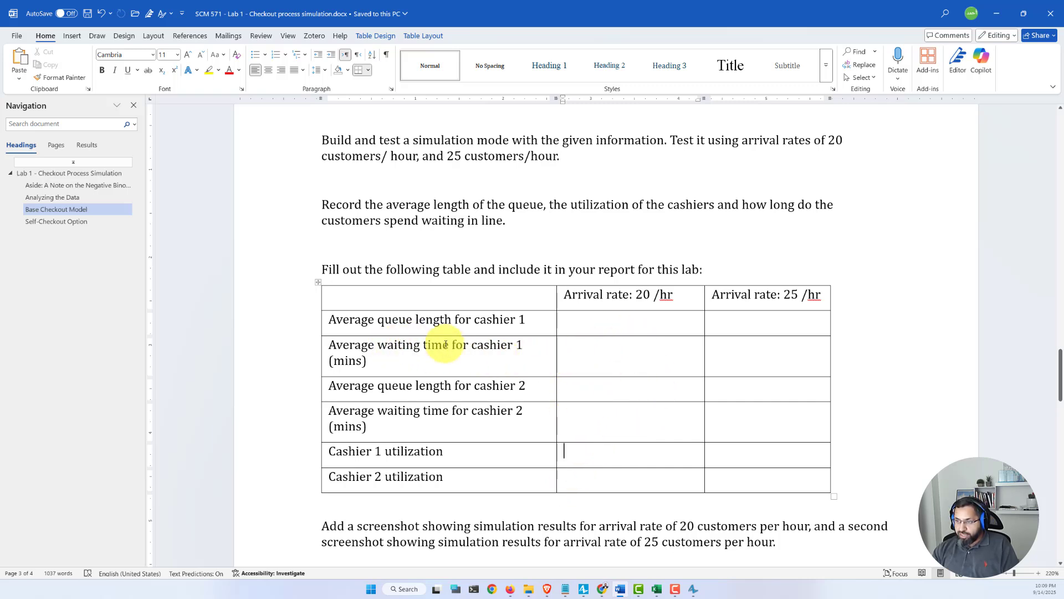
left_click(585, 357)
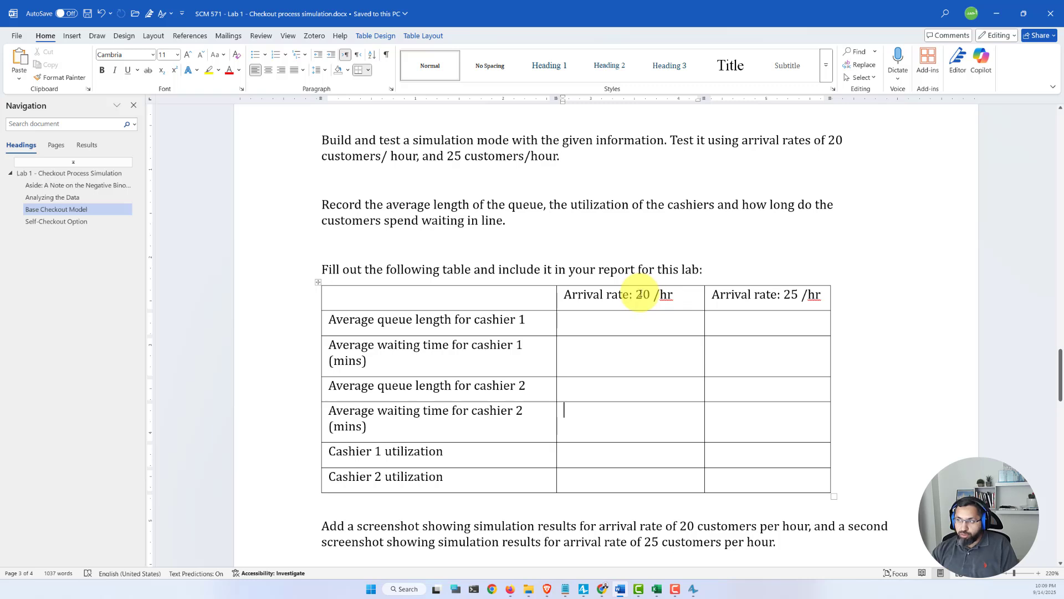
double_click(790, 294)
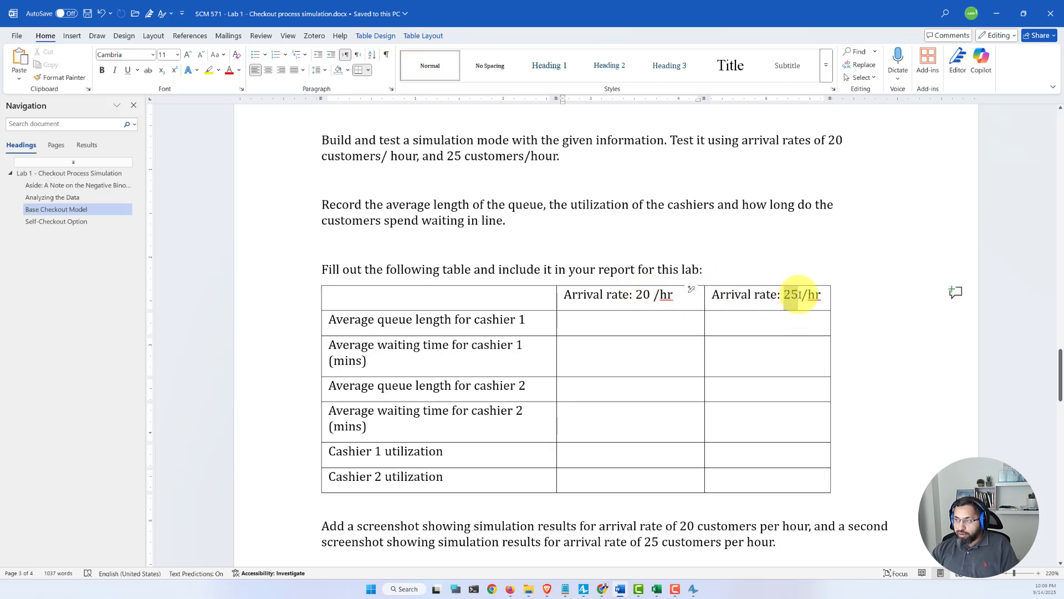
left_click(763, 326)
left_click(739, 419)
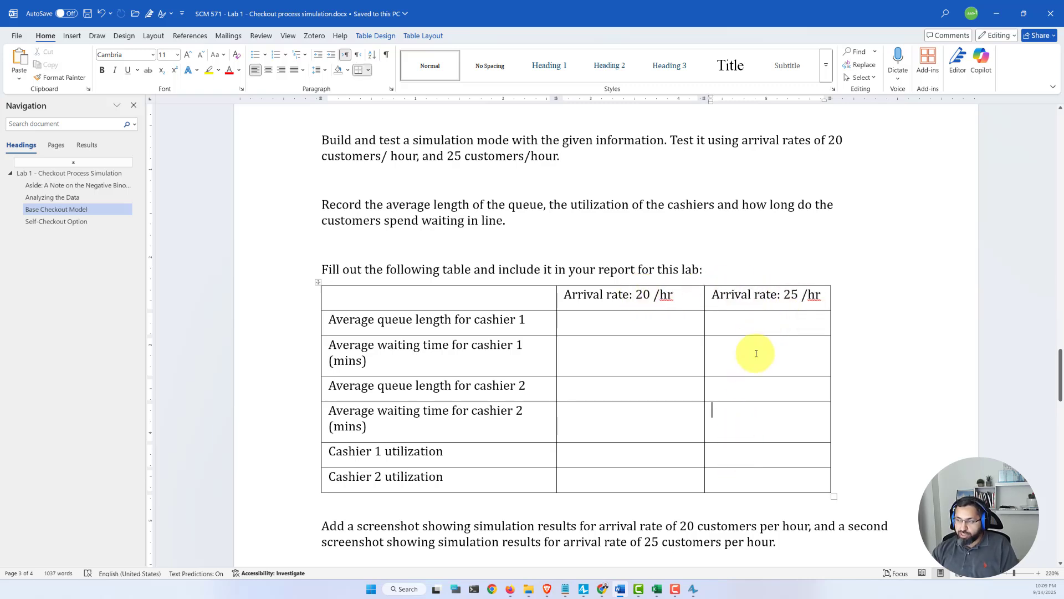
left_click(732, 464)
scroll(593, 349, "down", 4)
scroll(594, 348, "up", 12)
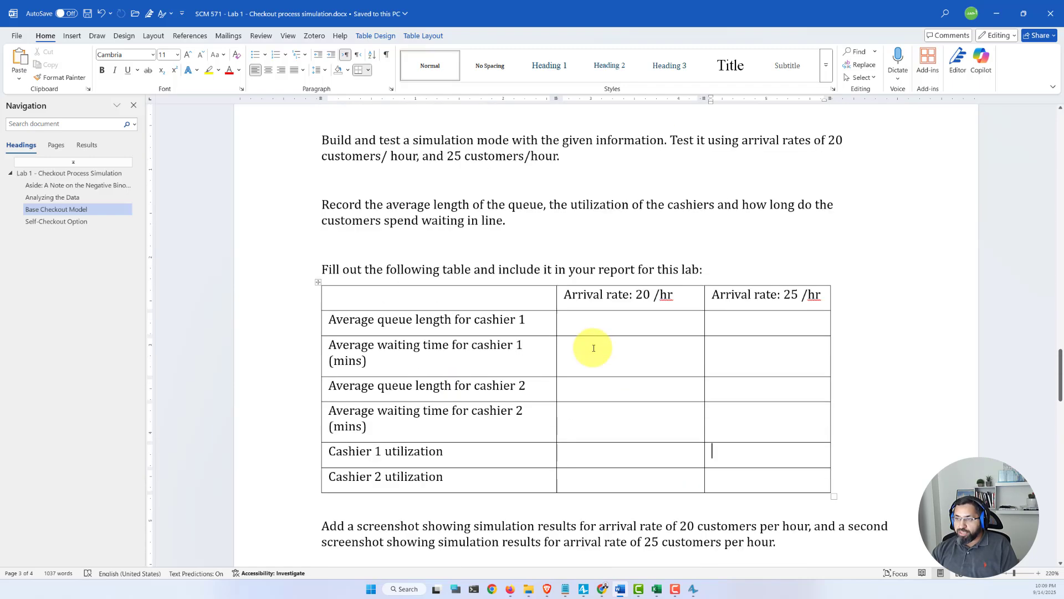
scroll(525, 349, "down", 9)
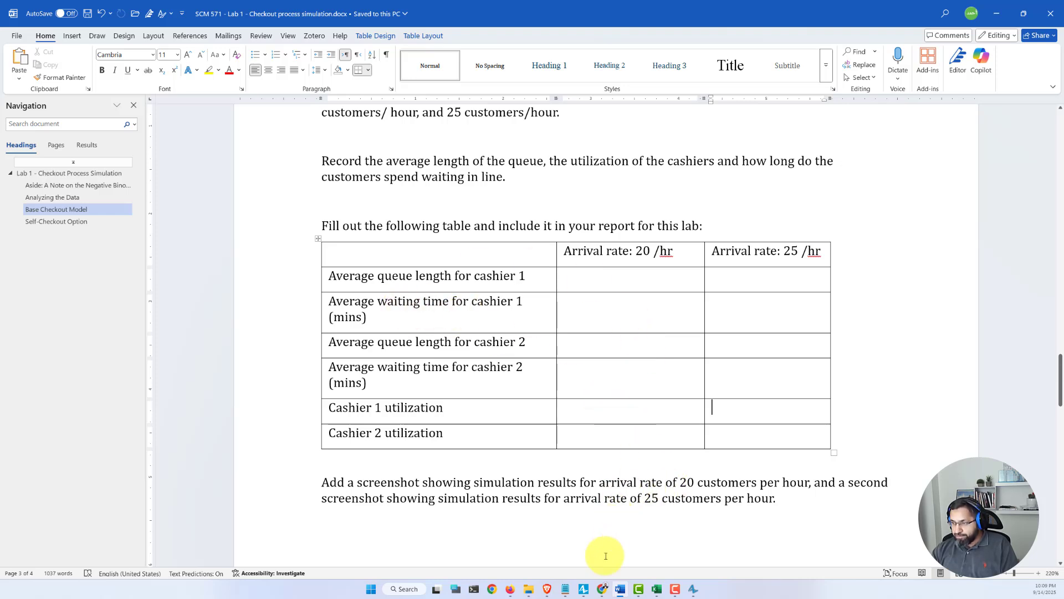
Step: Switch to AnyLogic and shift queue1 and queue2 slightly toward selectCashier, widening the gaps before cashier1 and cashier2
left_click(584, 589)
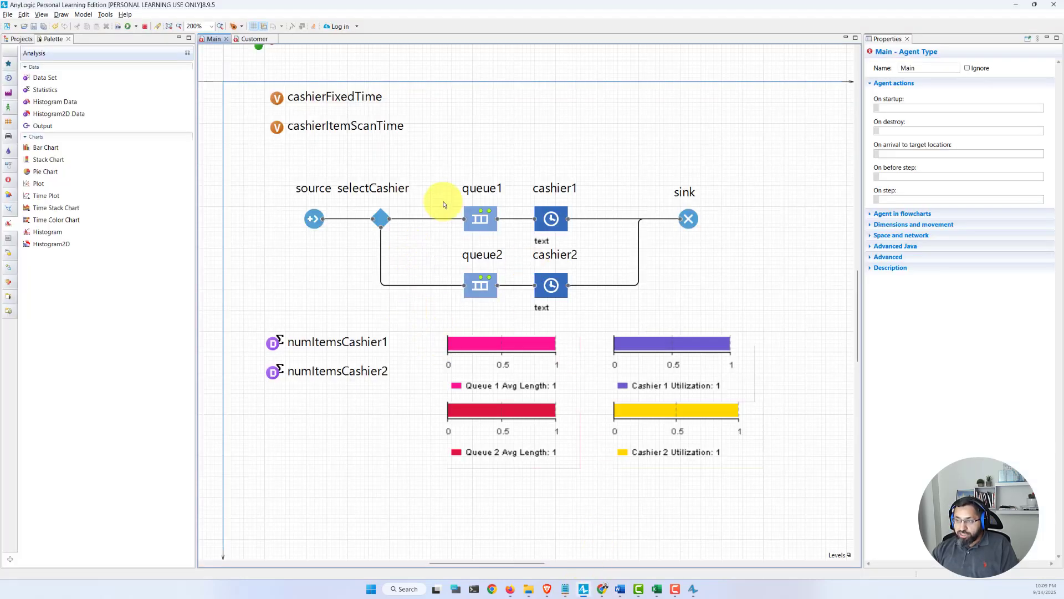
left_click(480, 221)
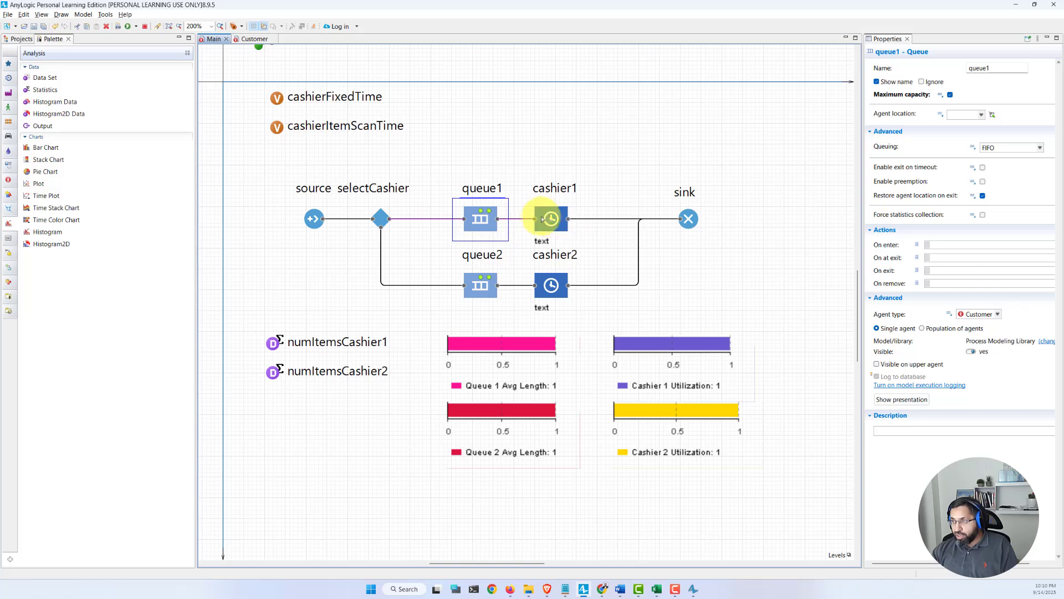
left_click_drag(476, 216, 460, 282)
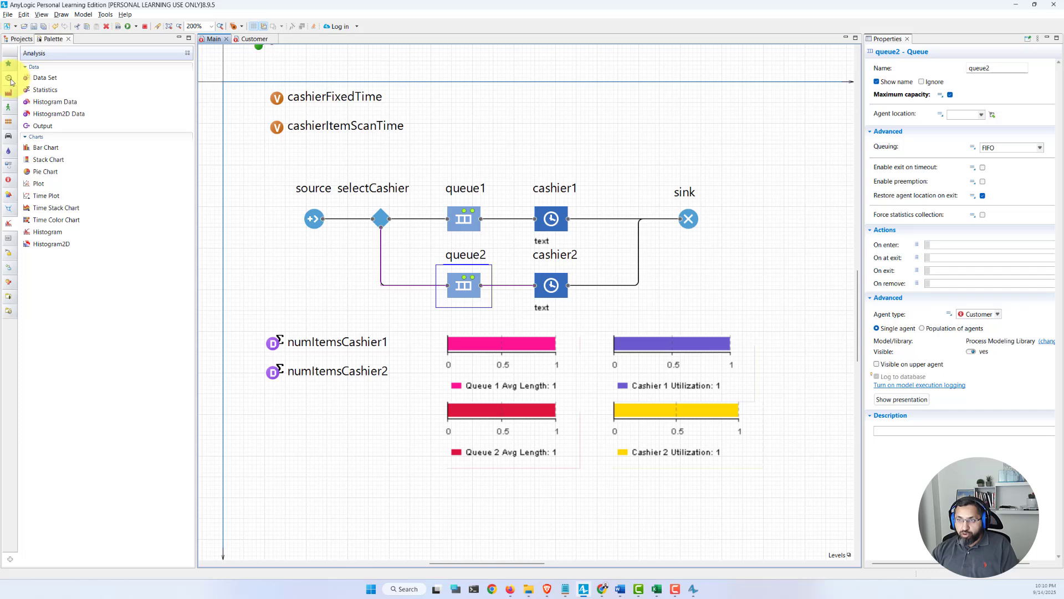
Step: Insert a Time Measure Start block between selectCashier and queue1, name it ts1, and place its label directly above it
left_click(11, 82)
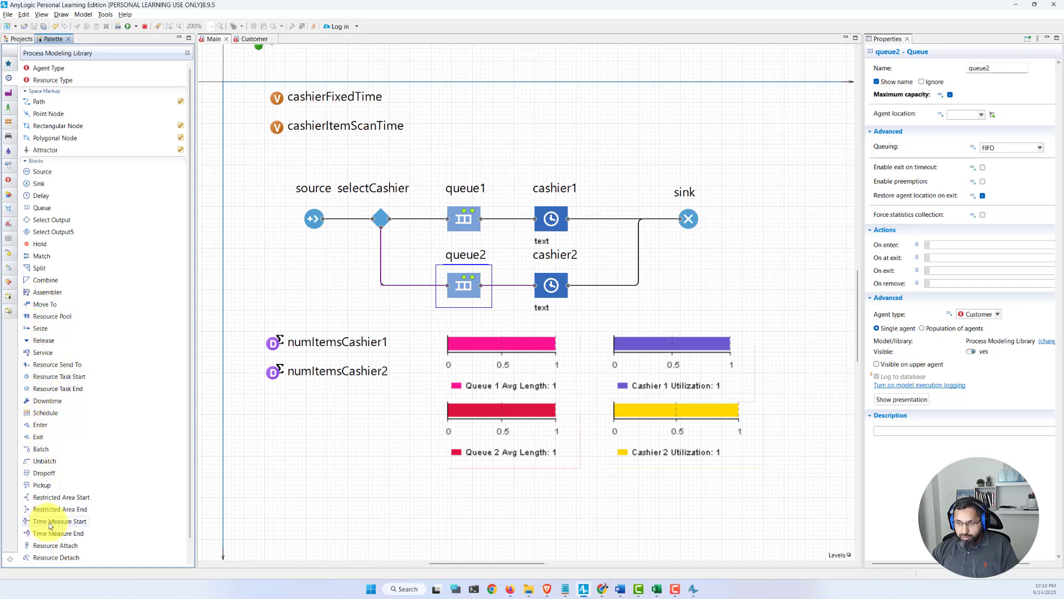
left_click_drag(38, 523, 424, 215)
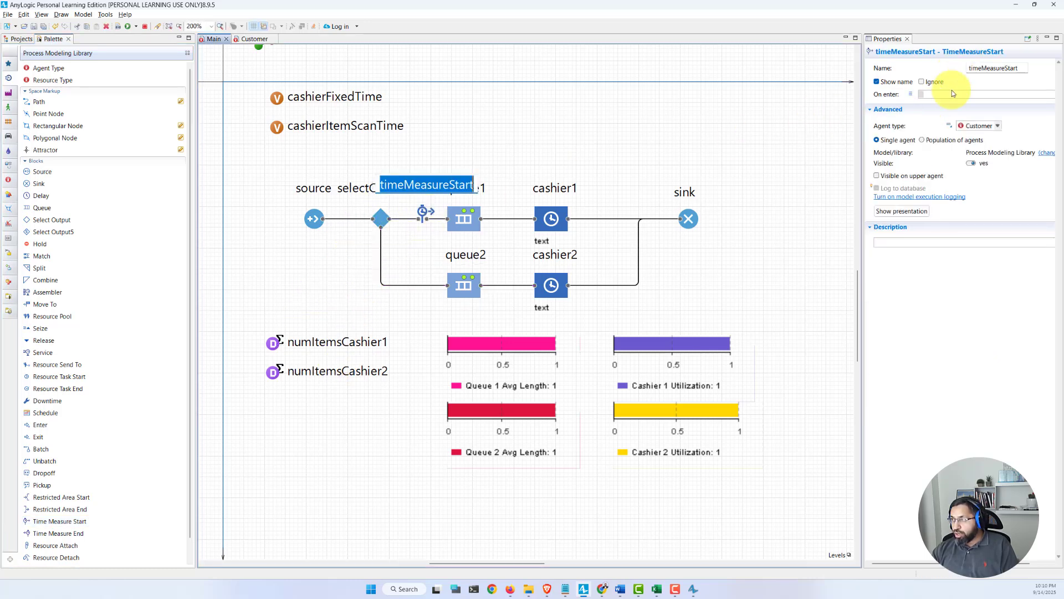
double_click(993, 69)
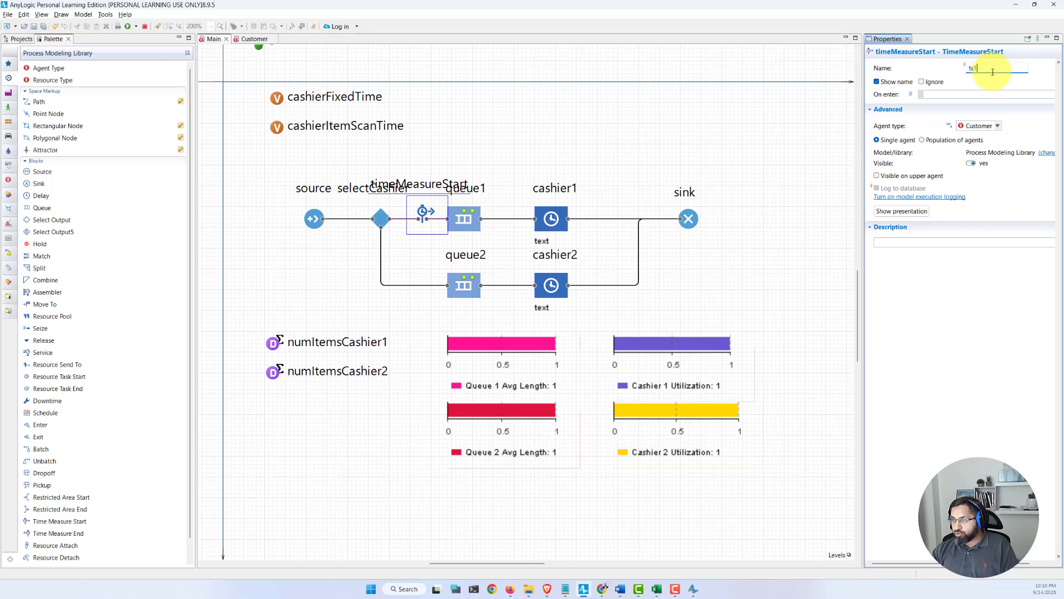
key("Return")
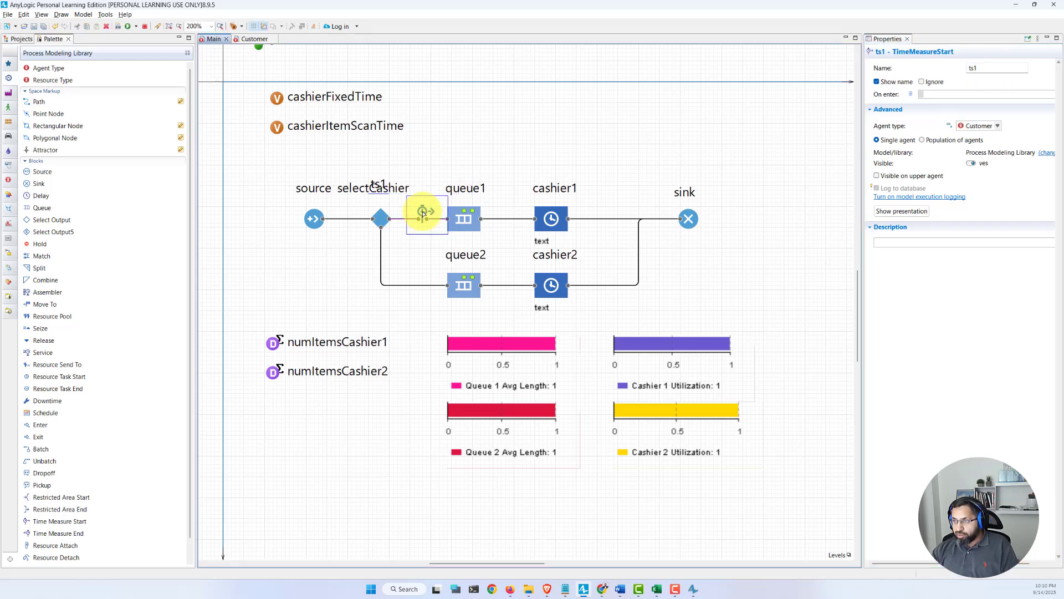
left_click_drag(382, 188, 427, 190)
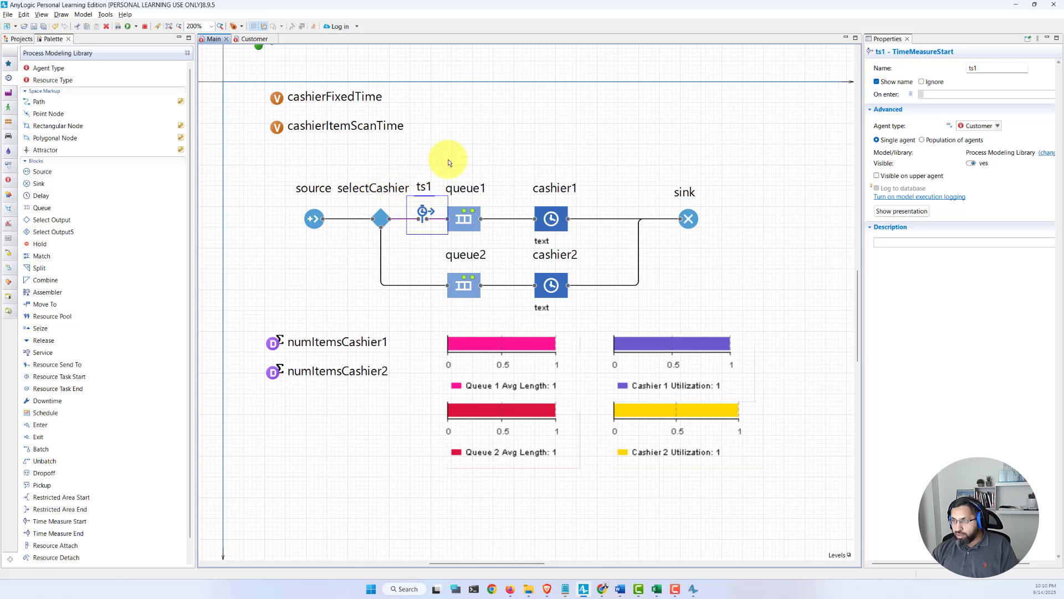
left_click(428, 184)
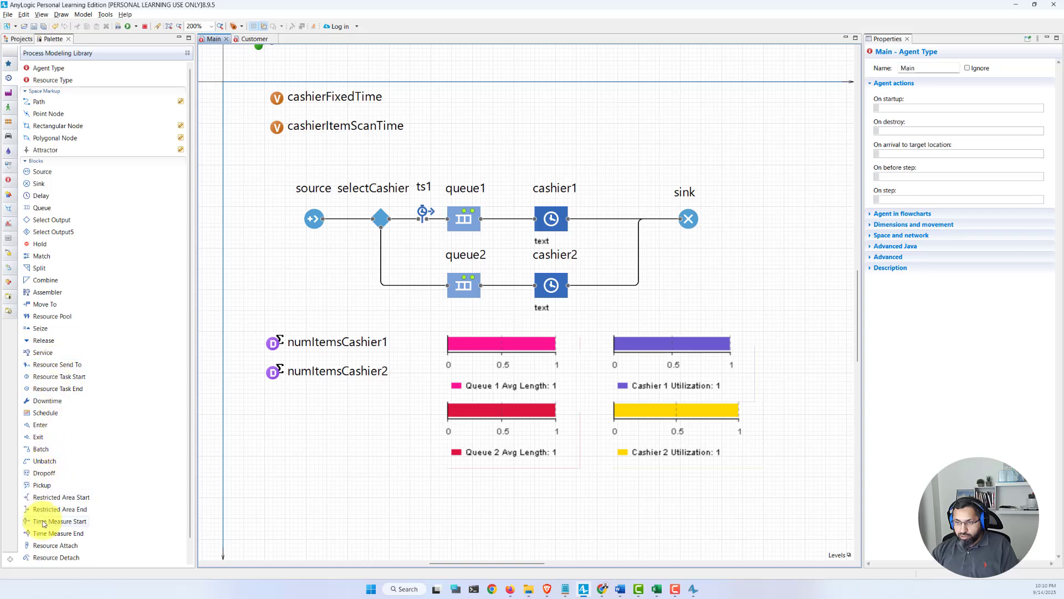
Step: Insert a Time Measure End block between queue1 and cashier1, name it te1, and place its label directly above it
left_click_drag(40, 534, 501, 216)
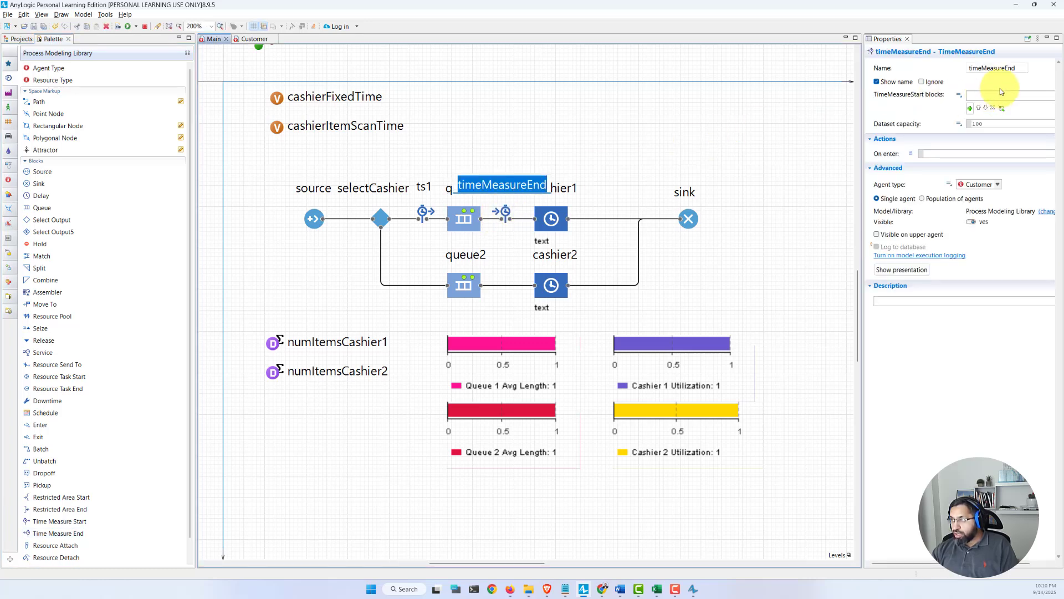
left_click(988, 67)
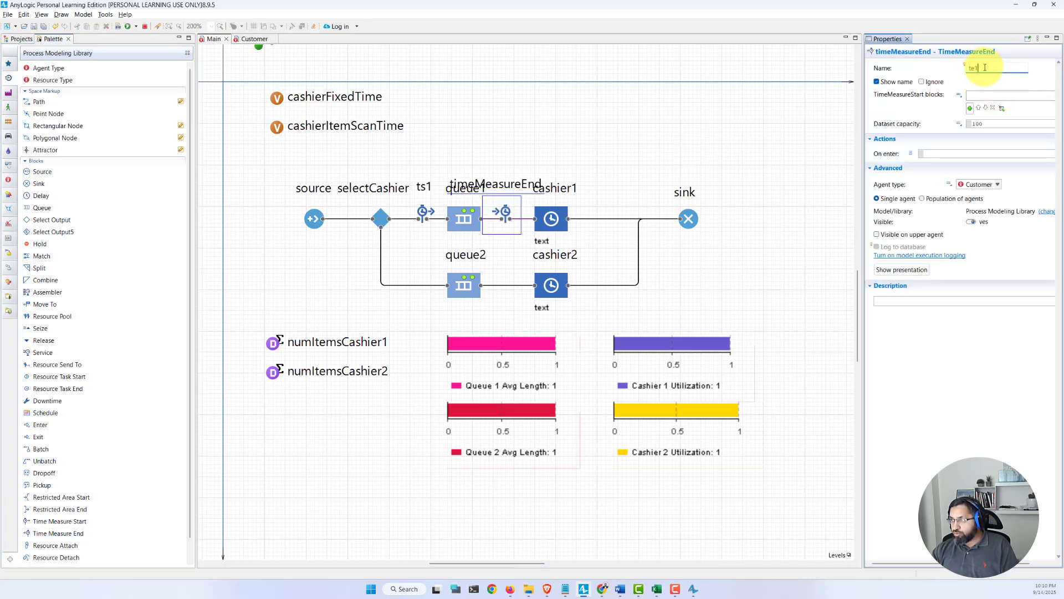
type("te1")
key("Return")
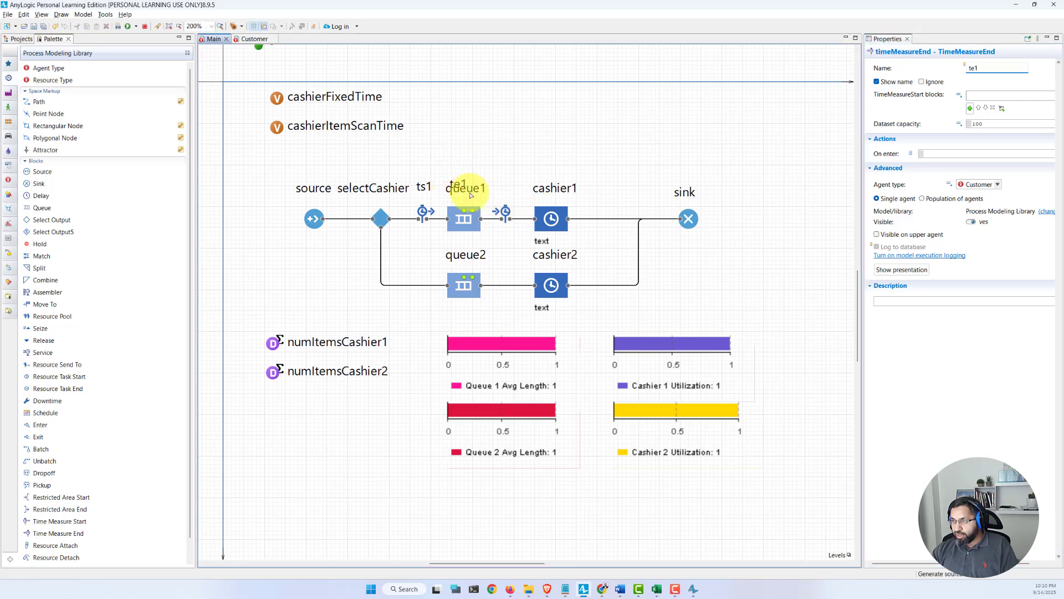
left_click_drag(460, 186, 503, 185)
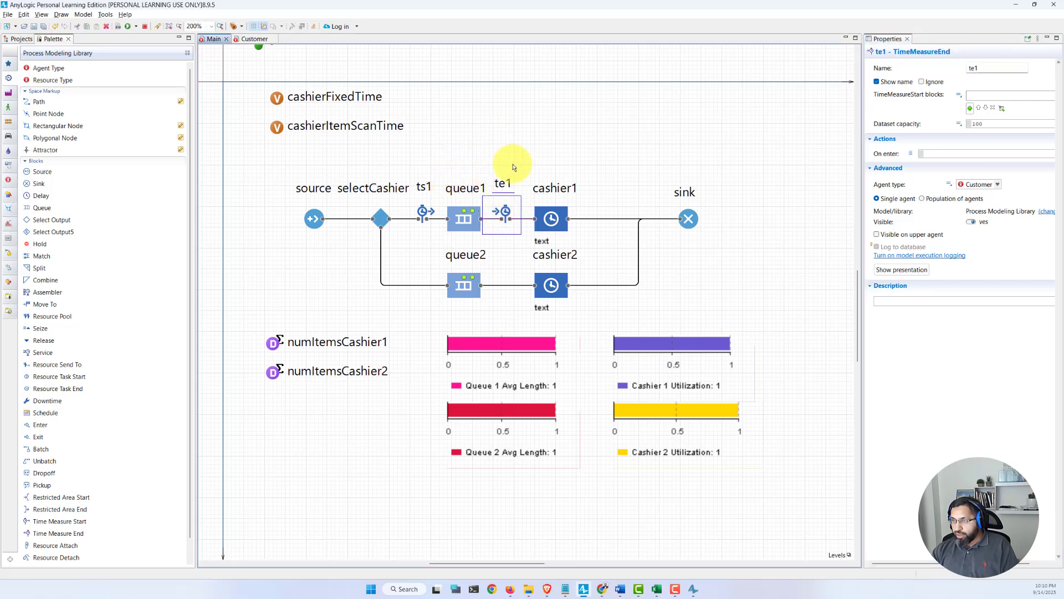
Step: Add ts1 to the TimeMeasureStart blocks of te1
left_click(428, 224)
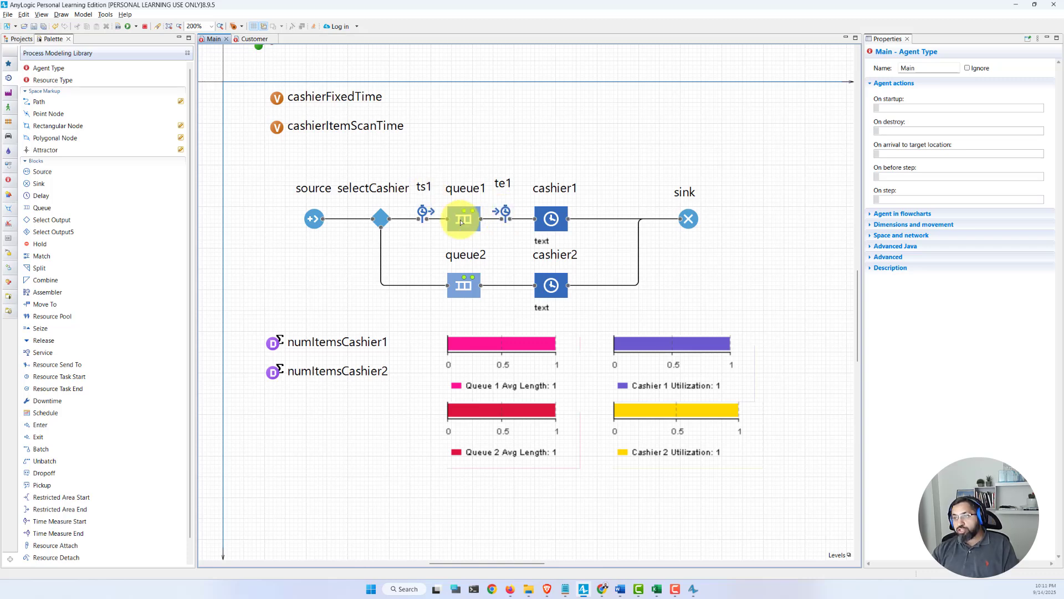
left_click(504, 212)
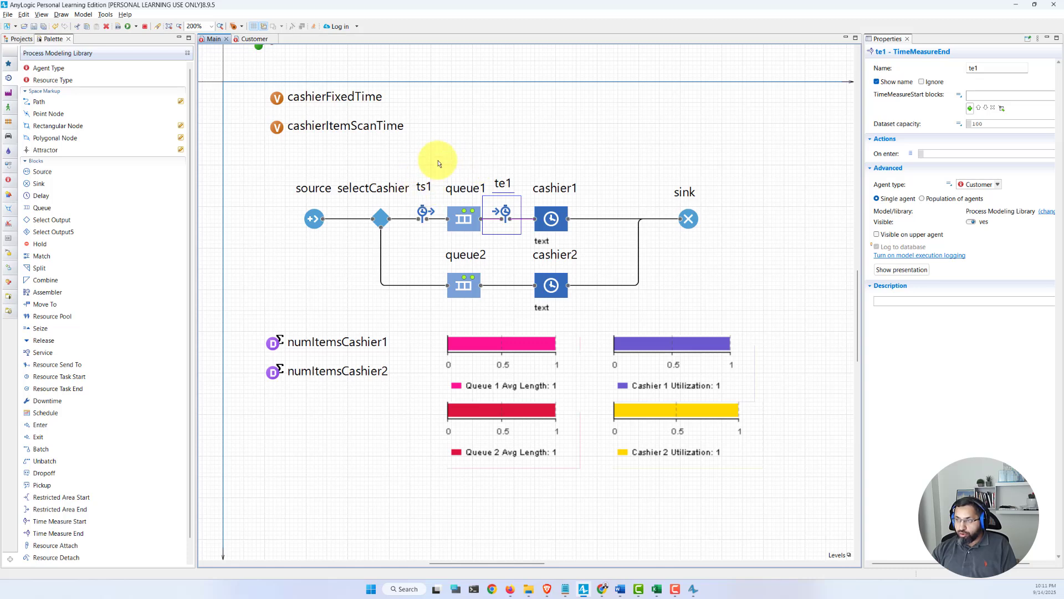
left_click(970, 109)
left_click(979, 121)
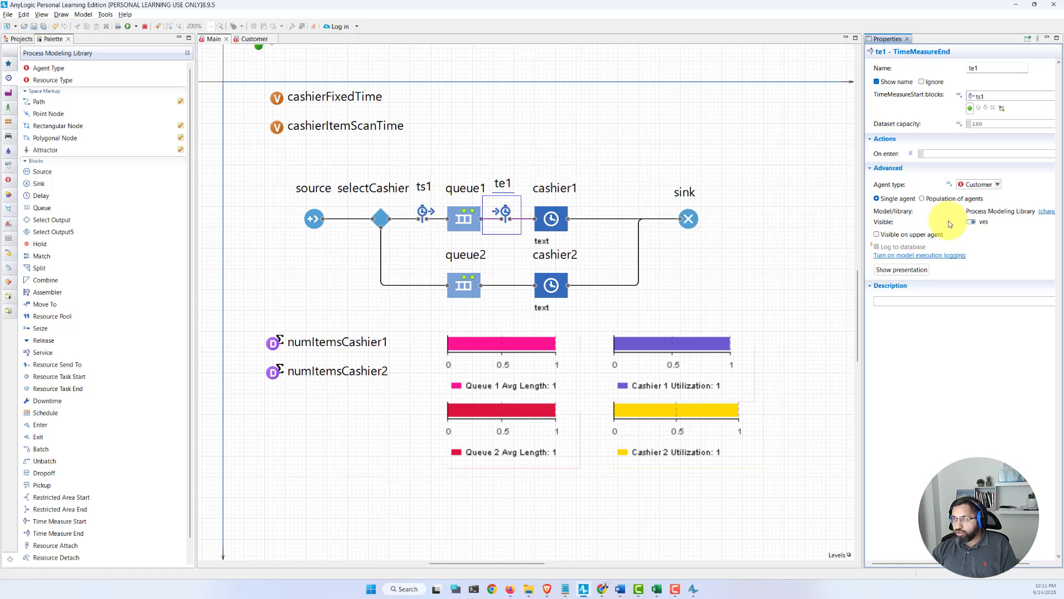
left_click(521, 156)
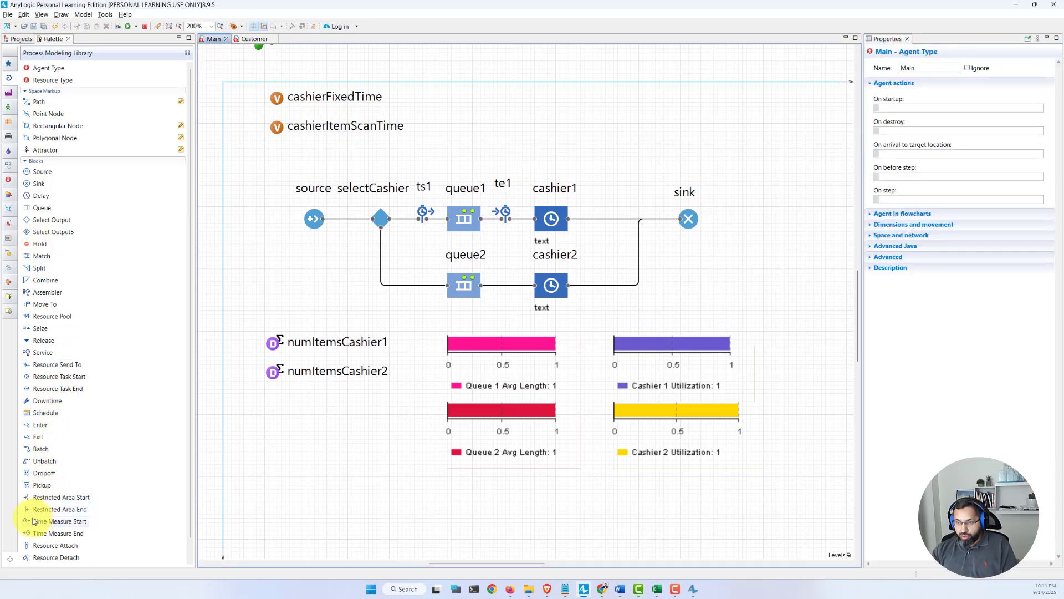
Step: Insert a Time Measure Start block between selectCashier and queue2, name it ts2, and place its label directly above it
left_click_drag(33, 521, 372, 320)
left_click_drag(419, 289, 428, 282)
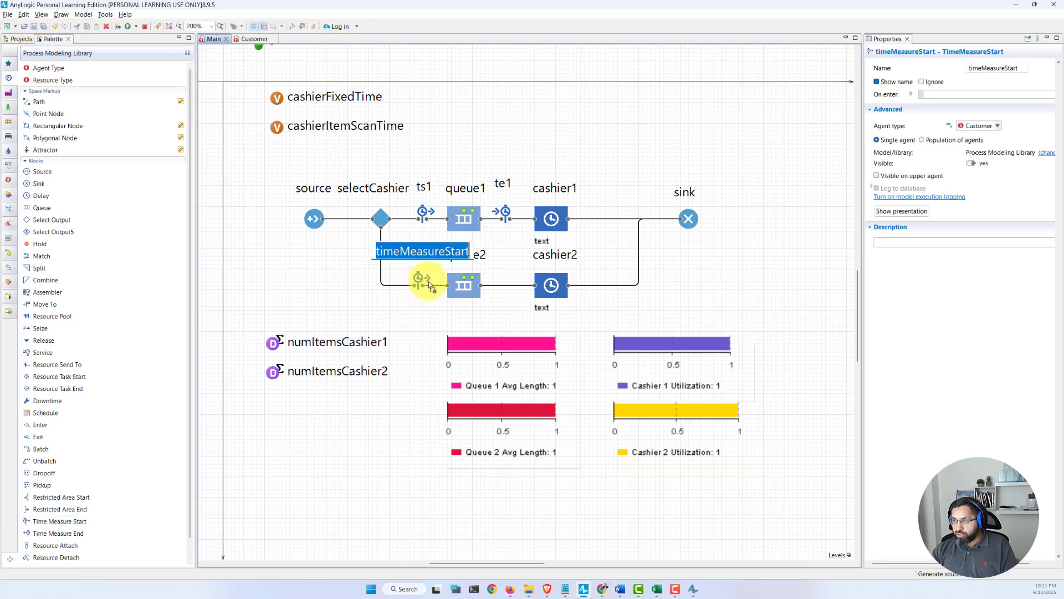
left_click(971, 69)
double_click(971, 68)
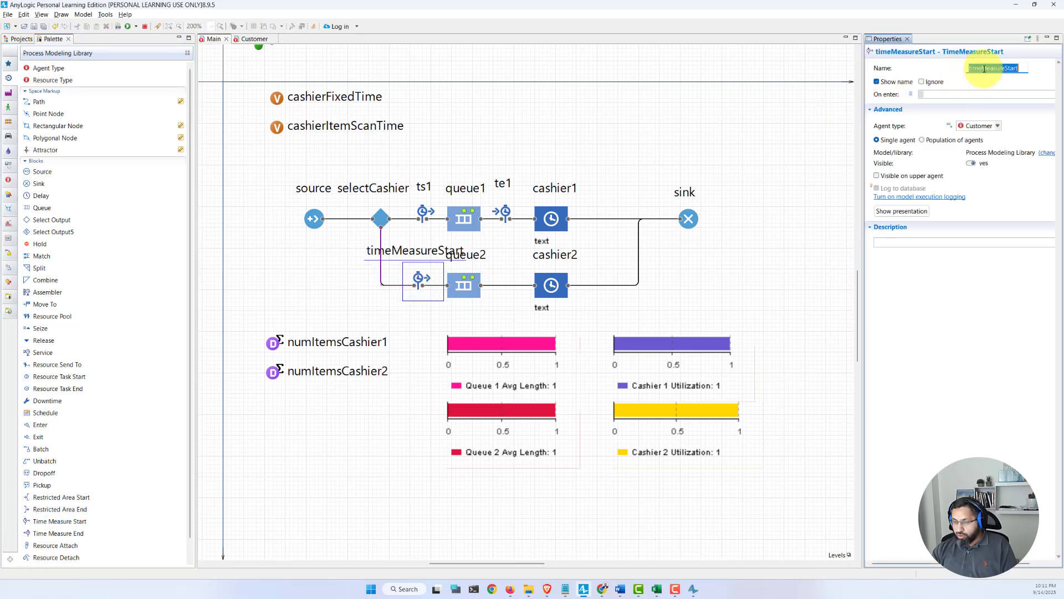
type("ts2")
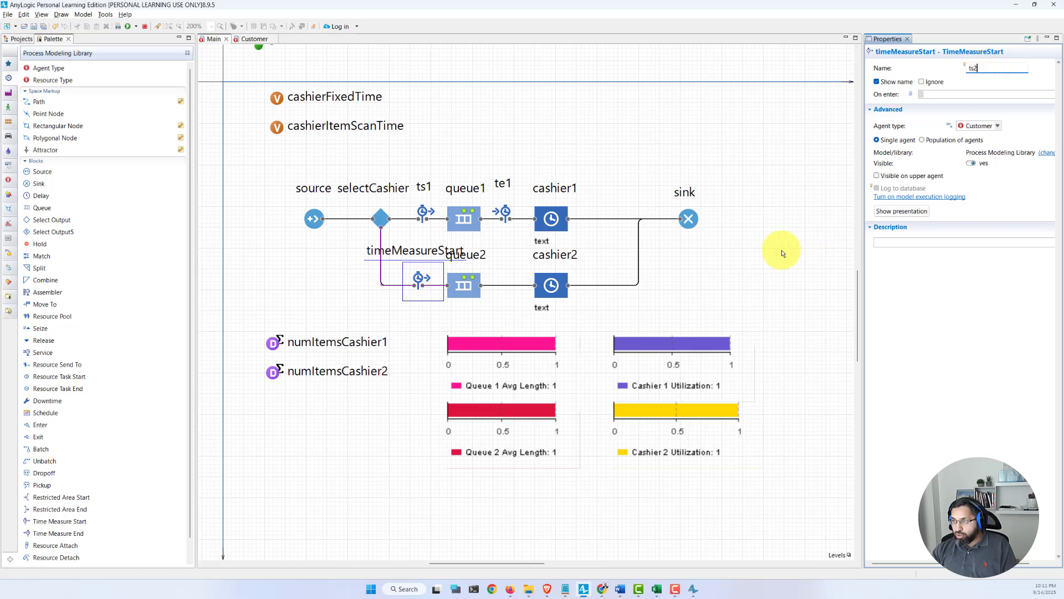
key("Return")
left_click(372, 250)
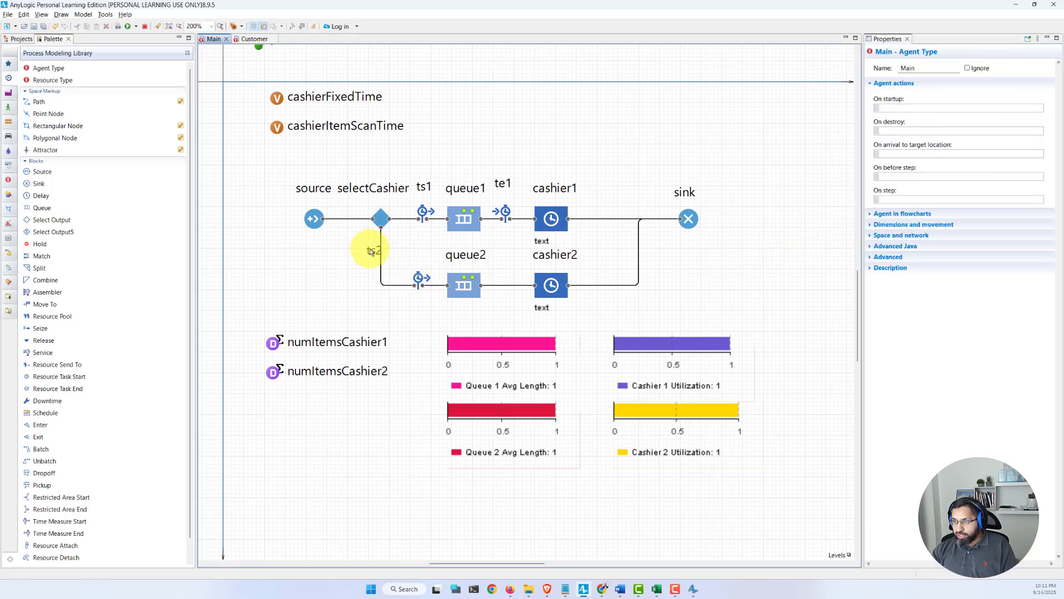
left_click(415, 284)
left_click_drag(373, 250, 422, 254)
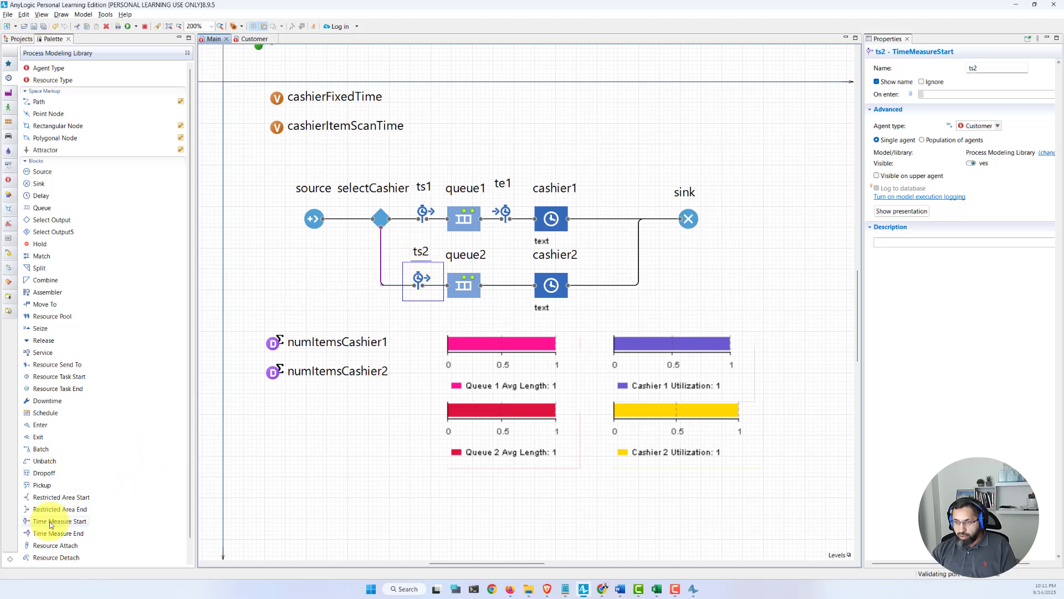
Step: Insert a Time Measure End block between queue2 and cashier2 and name it te2
left_click_drag(53, 534, 501, 284)
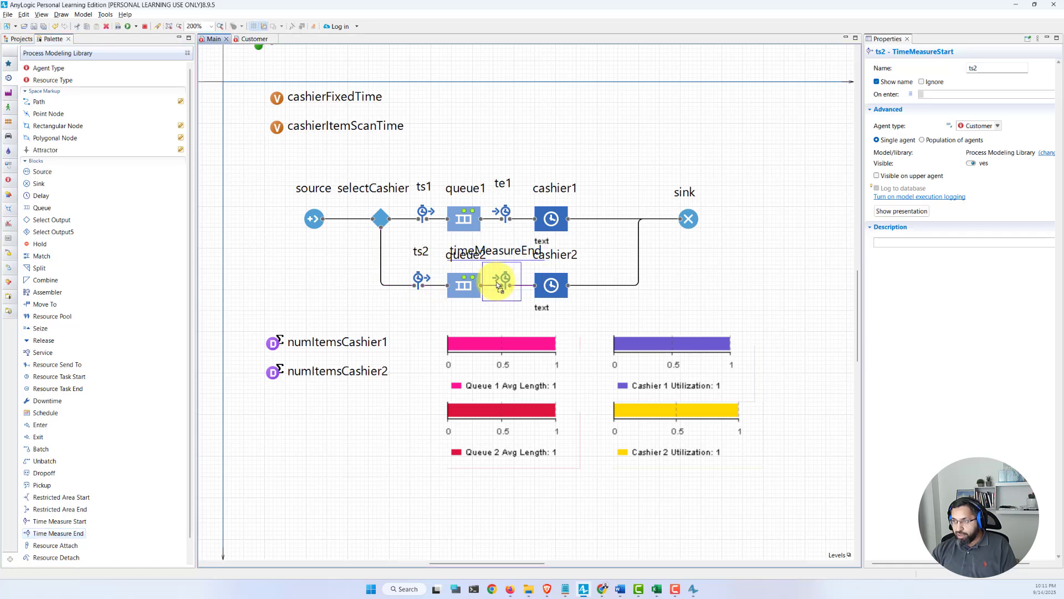
double_click(1005, 67)
type("te")
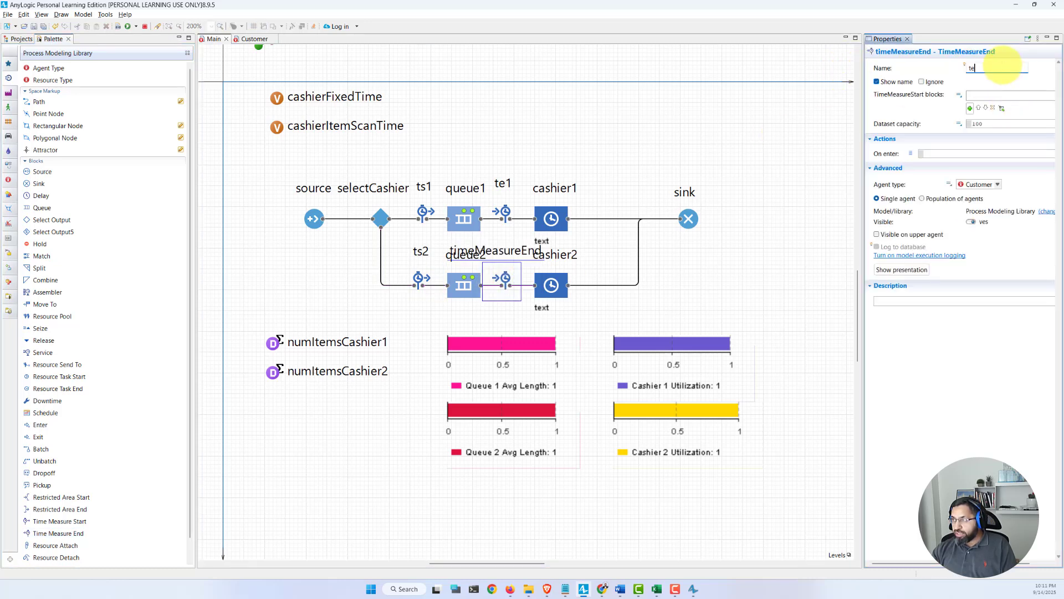
type("2")
left_click(488, 269)
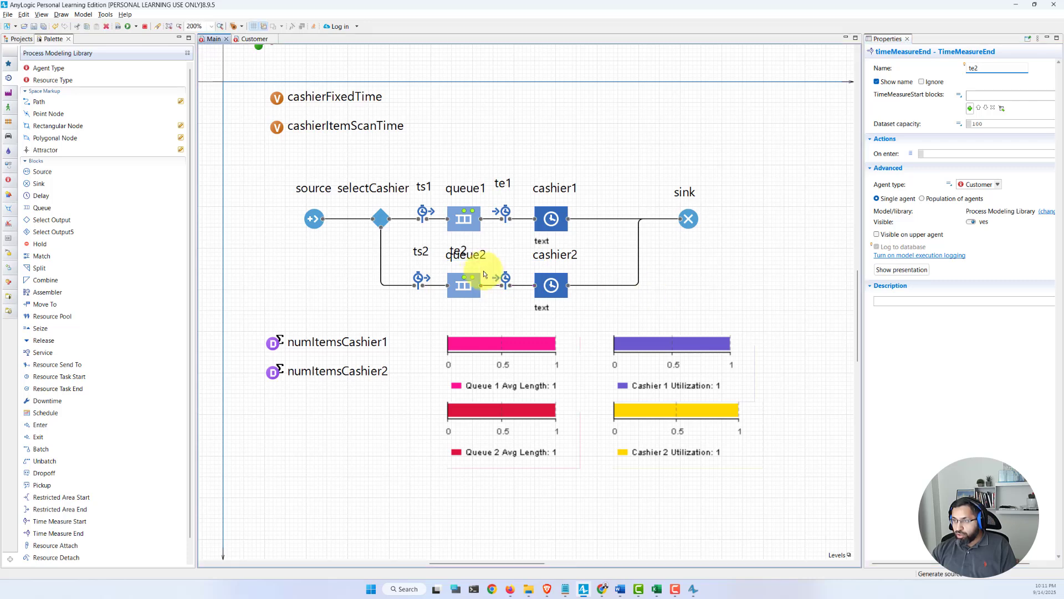
Step: Place te2's label directly above its block and add ts2 to the TimeMeasureStart blocks of te2
left_click(503, 279)
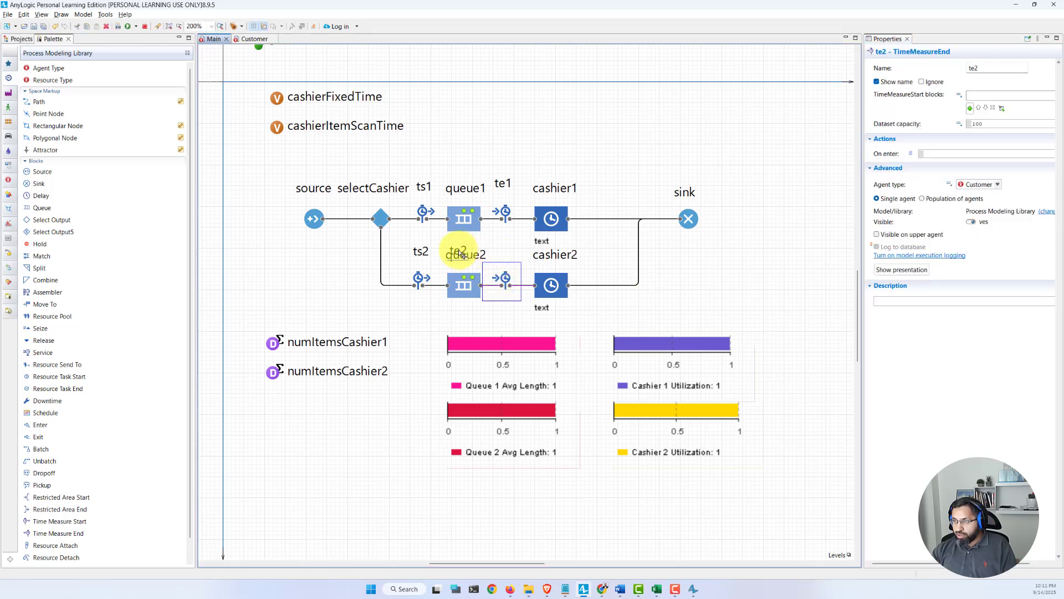
left_click_drag(464, 254, 505, 255)
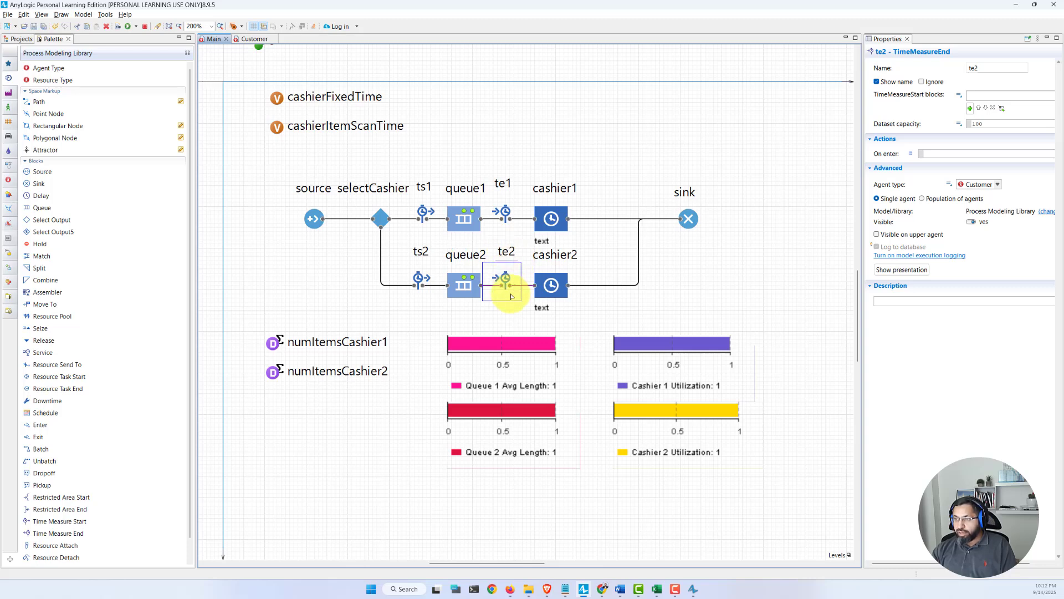
left_click(969, 108)
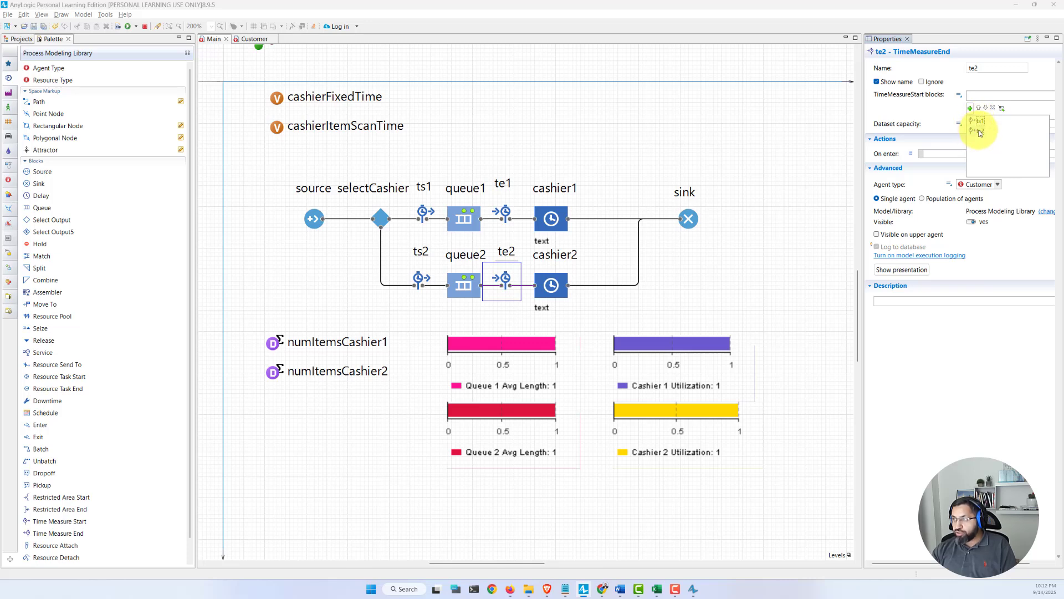
left_click(980, 132)
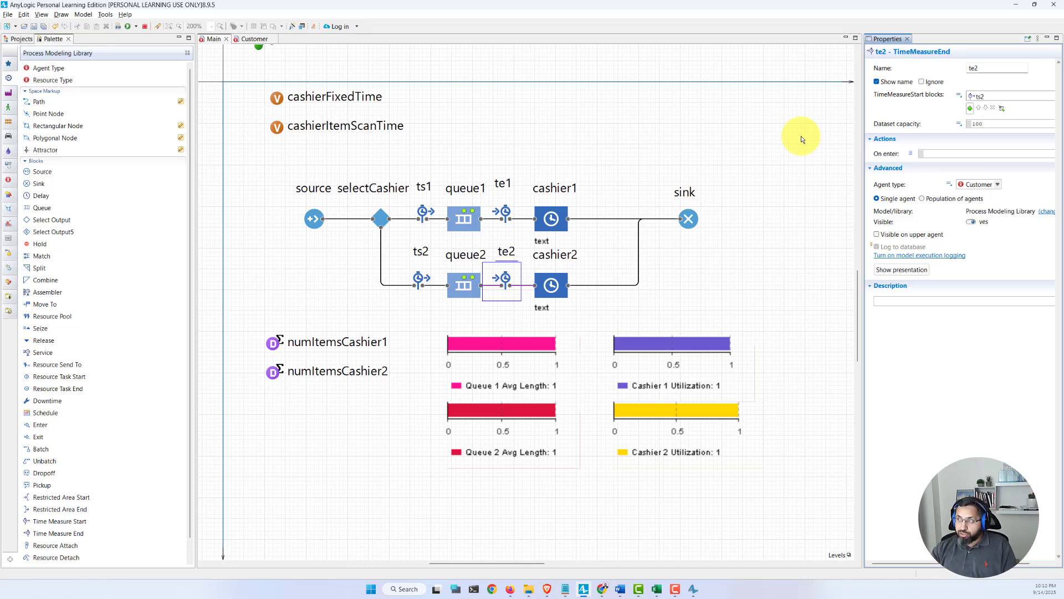
Step: Set the dataset capacity of both te2 and te1 to 10000
left_click_drag(998, 123, 938, 123)
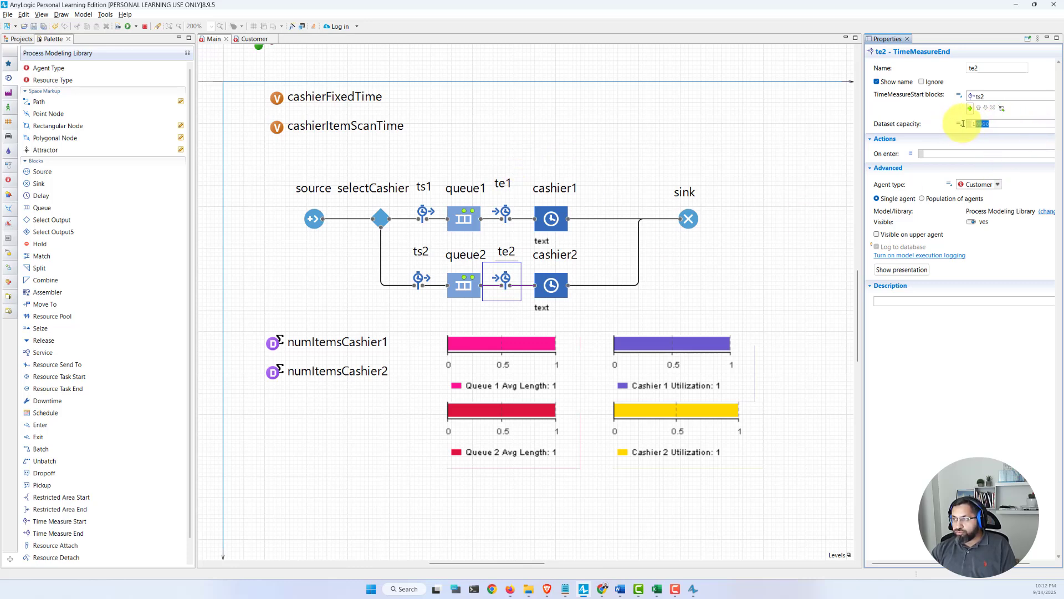
left_click(506, 212)
left_click(955, 127)
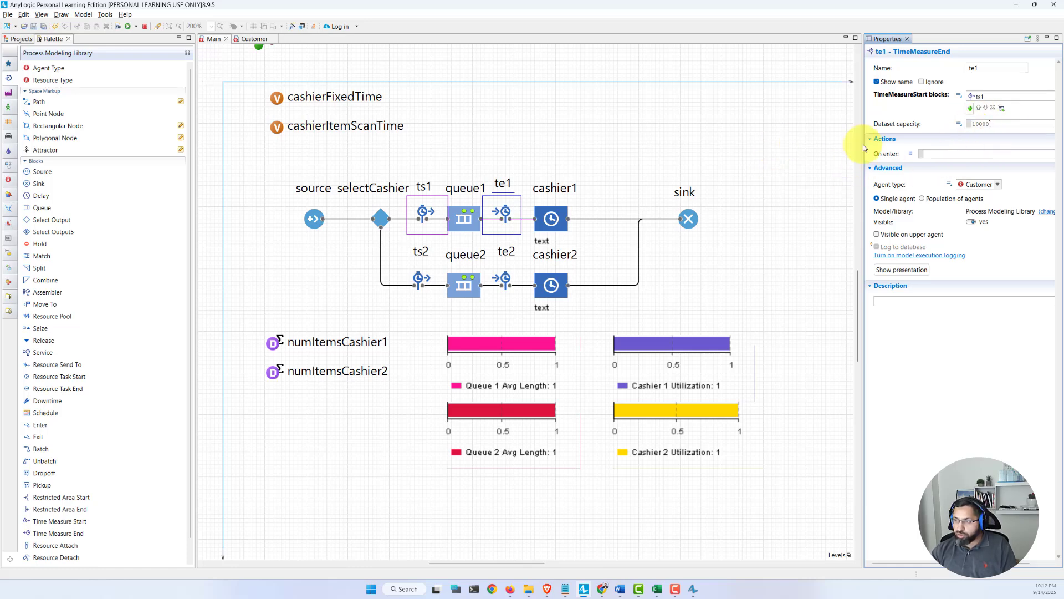
left_click(998, 123)
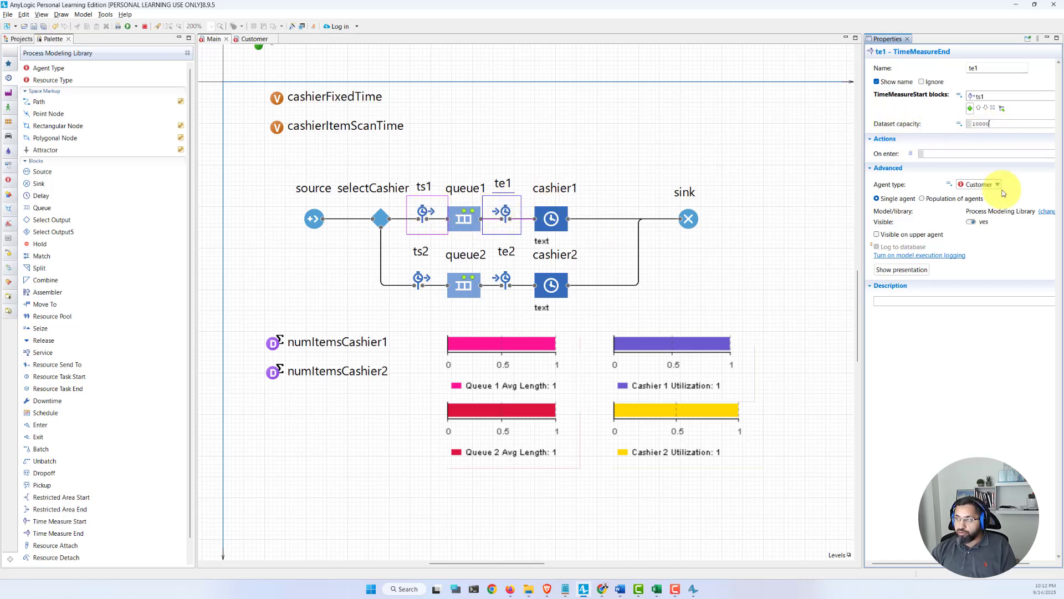
left_click(610, 164)
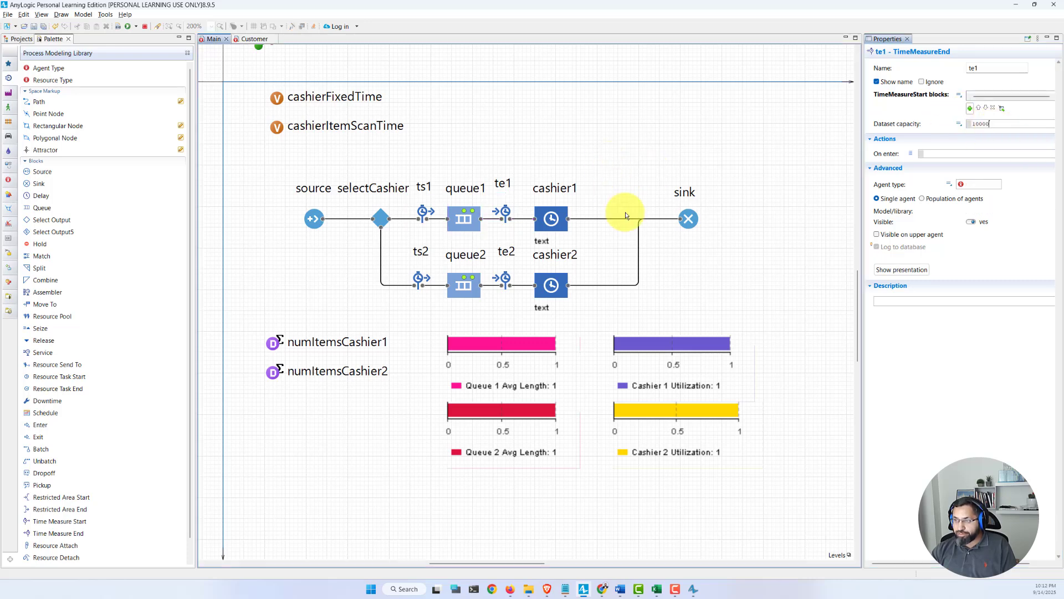
left_click(510, 281)
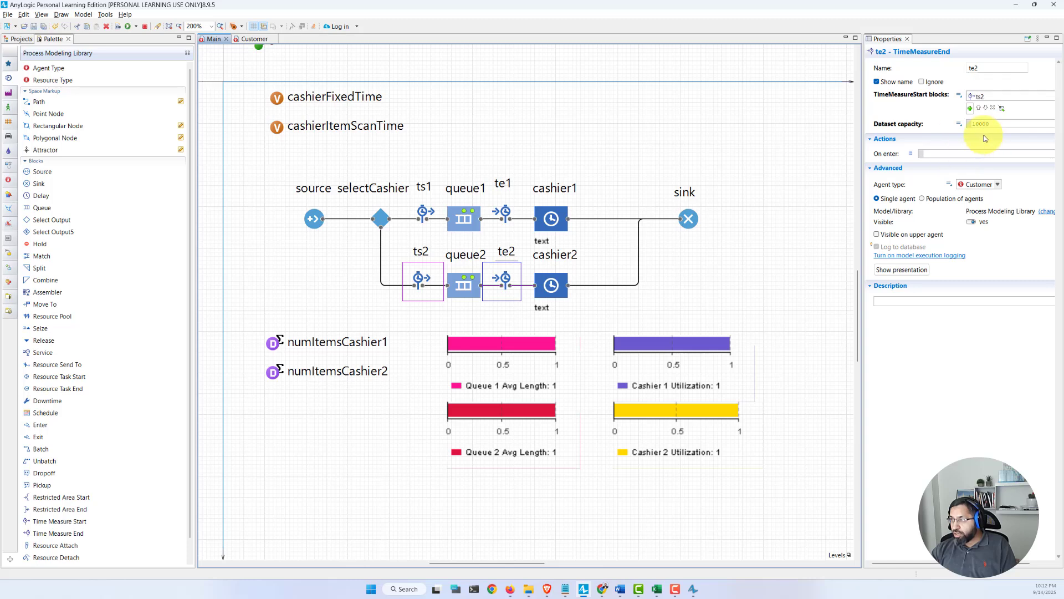
left_click(591, 177)
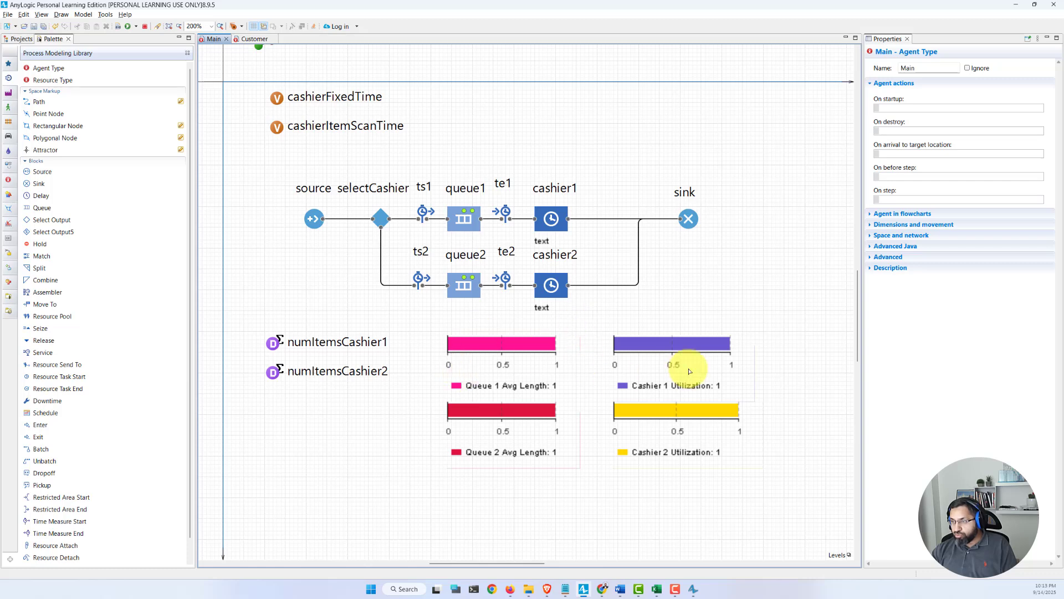
Step: Add a bar chart in the free area above the sink block and make its bars run horizontally to the right
left_click(9, 196)
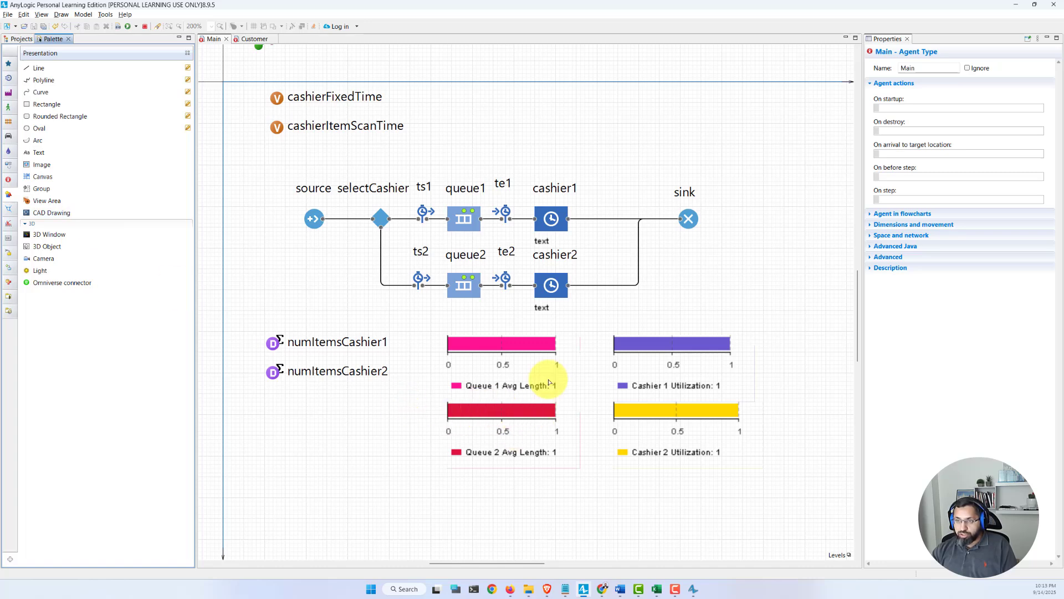
mouse_move(8, 194)
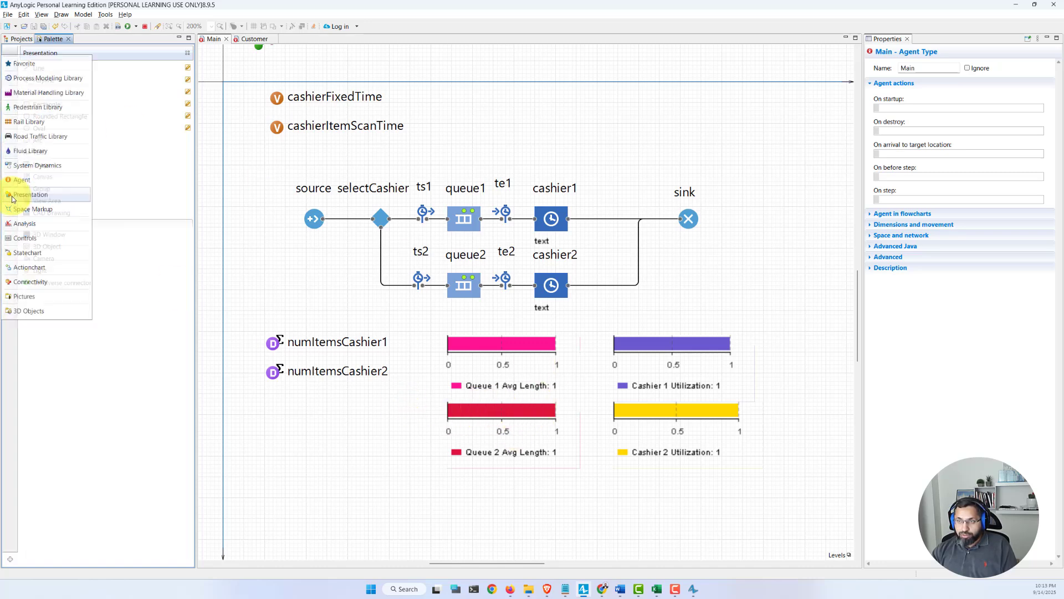
left_click(15, 224)
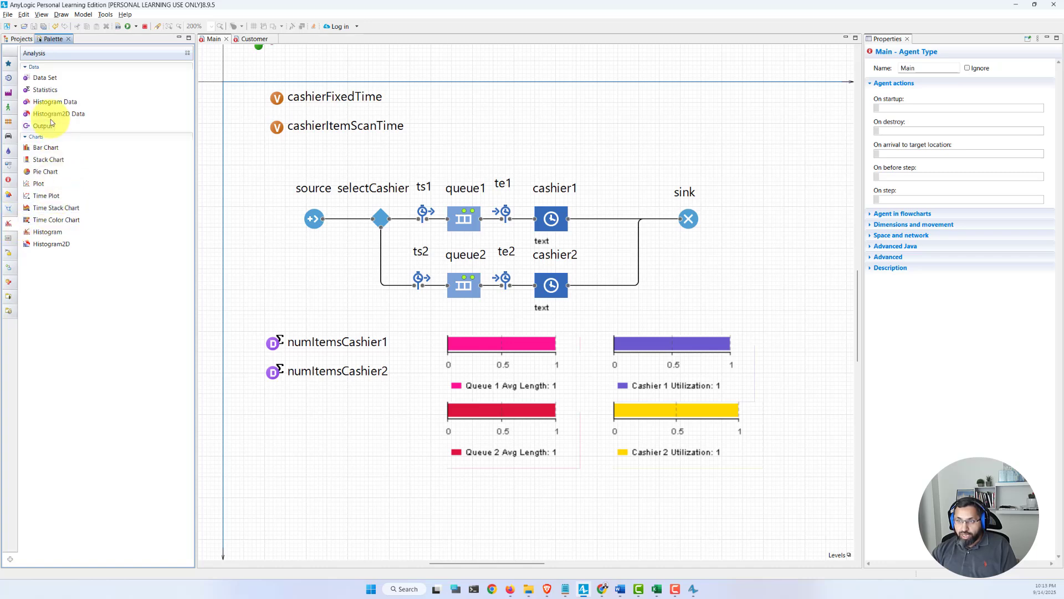
left_click_drag(45, 148, 396, 435)
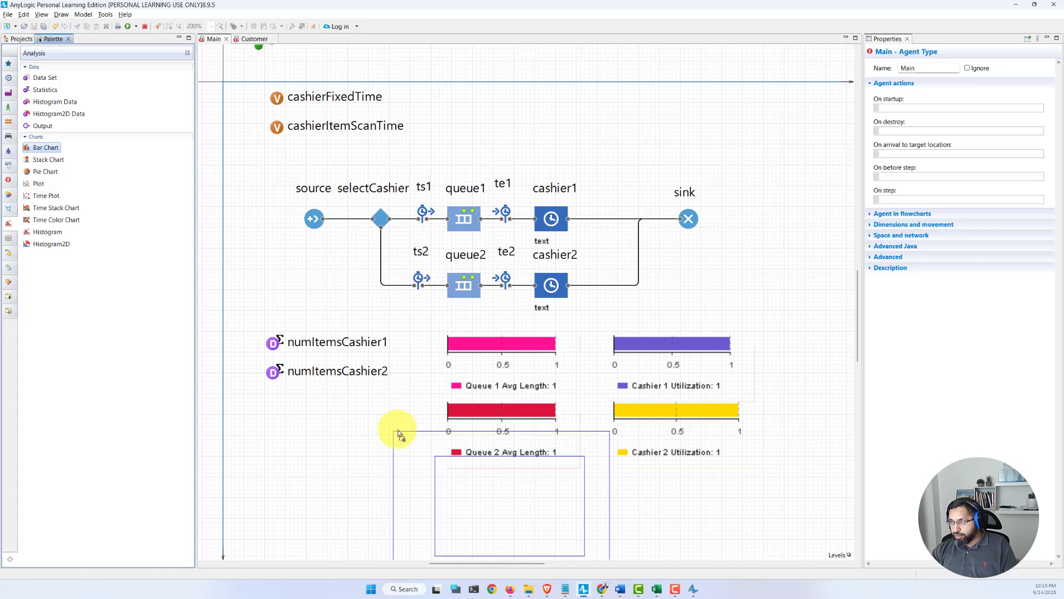
left_click_drag(398, 432, 708, 80)
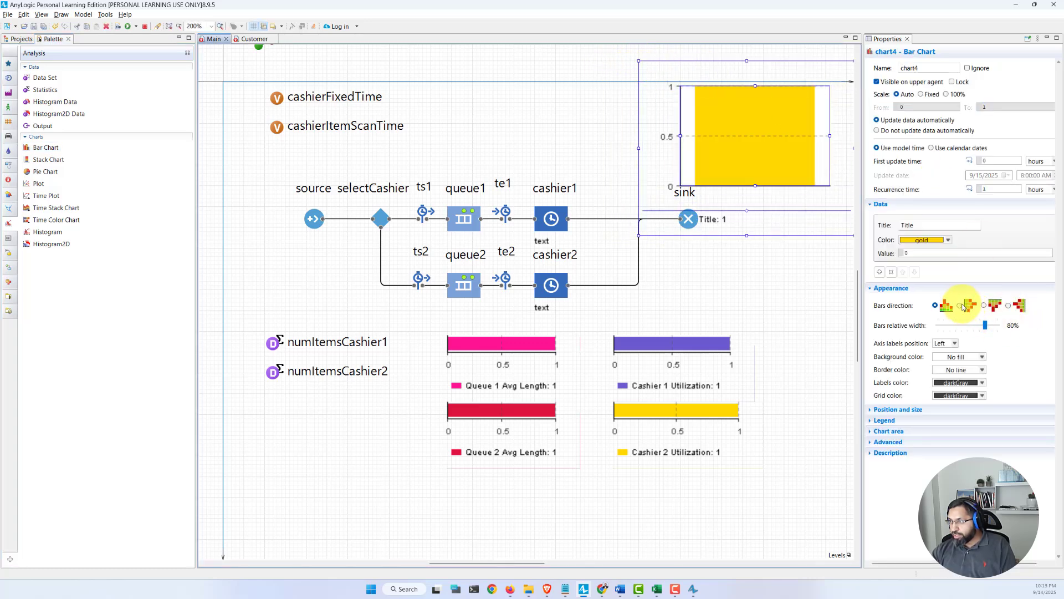
left_click(961, 306)
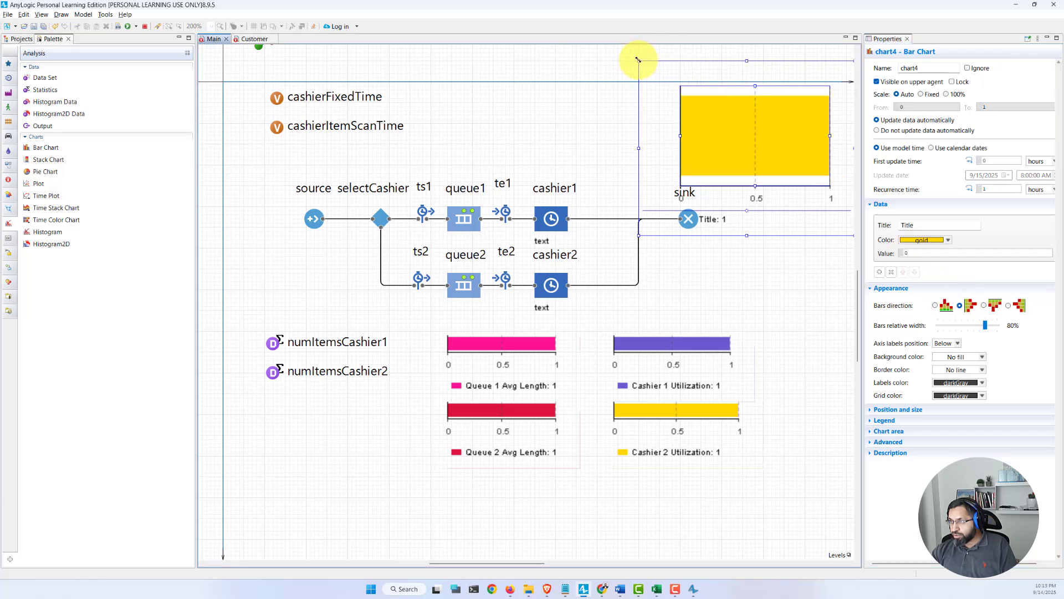
Step: Shrink the new bar chart to a thin single bar and align it directly below the Queue 2 Avg Length chart
left_click_drag(638, 59, 681, 140)
left_click_drag(763, 159, 744, 107)
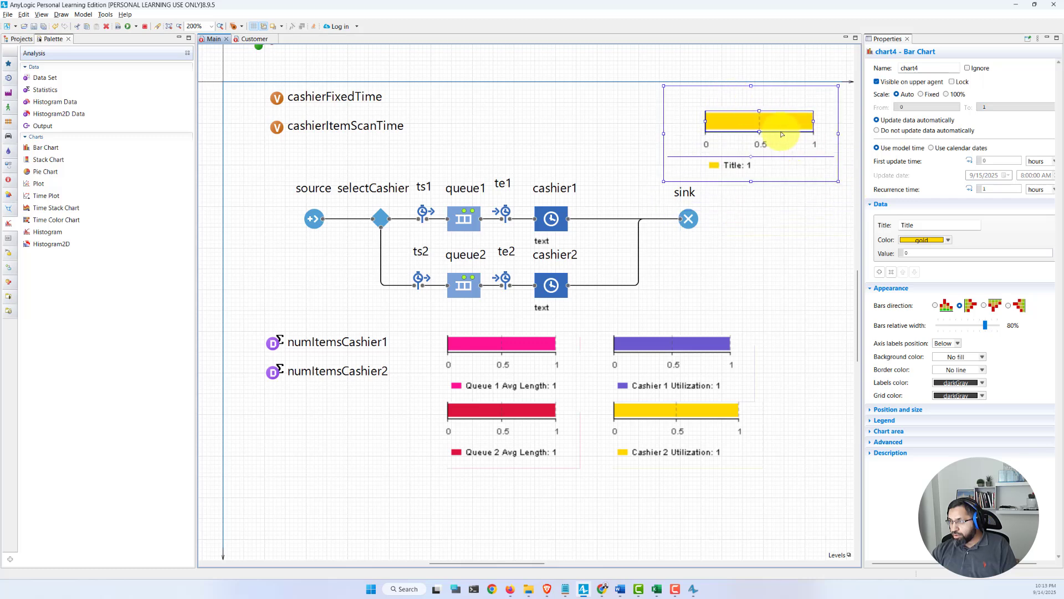
left_click_drag(767, 102, 524, 476)
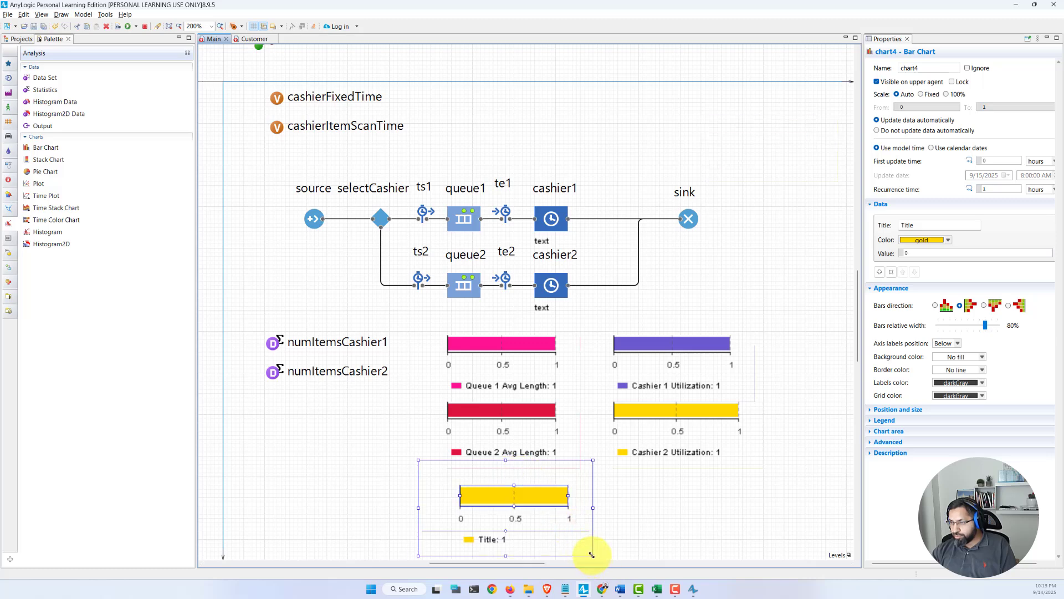
left_click_drag(591, 554, 589, 551)
left_click_drag(419, 505, 408, 506)
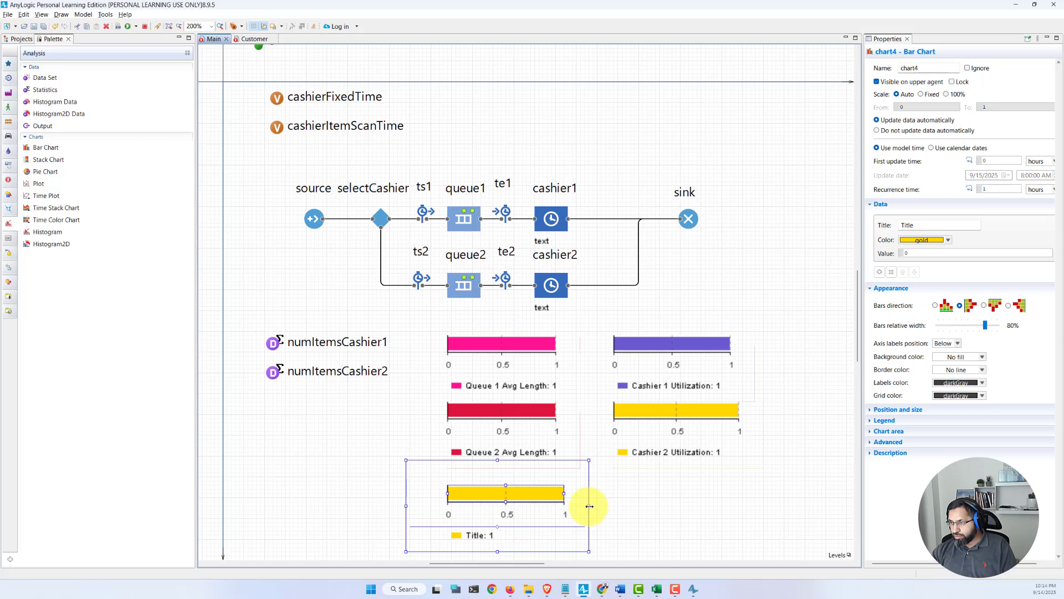
left_click_drag(589, 505, 585, 506)
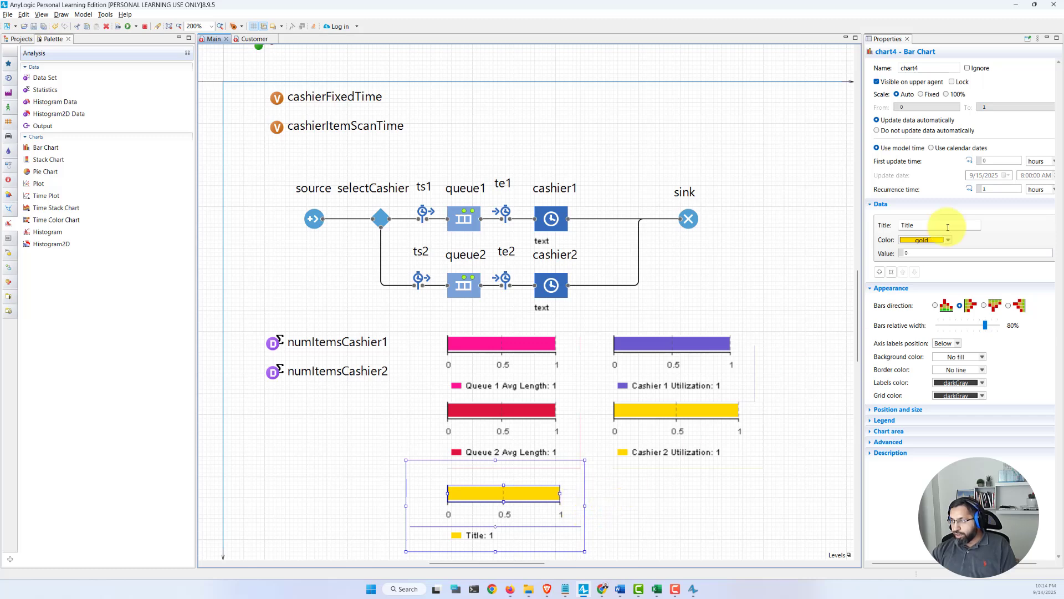
Step: Title the new chart's data item "Queue 1 Waiting Time" and set its value to te1.dataset.getYMean()
double_click(912, 225)
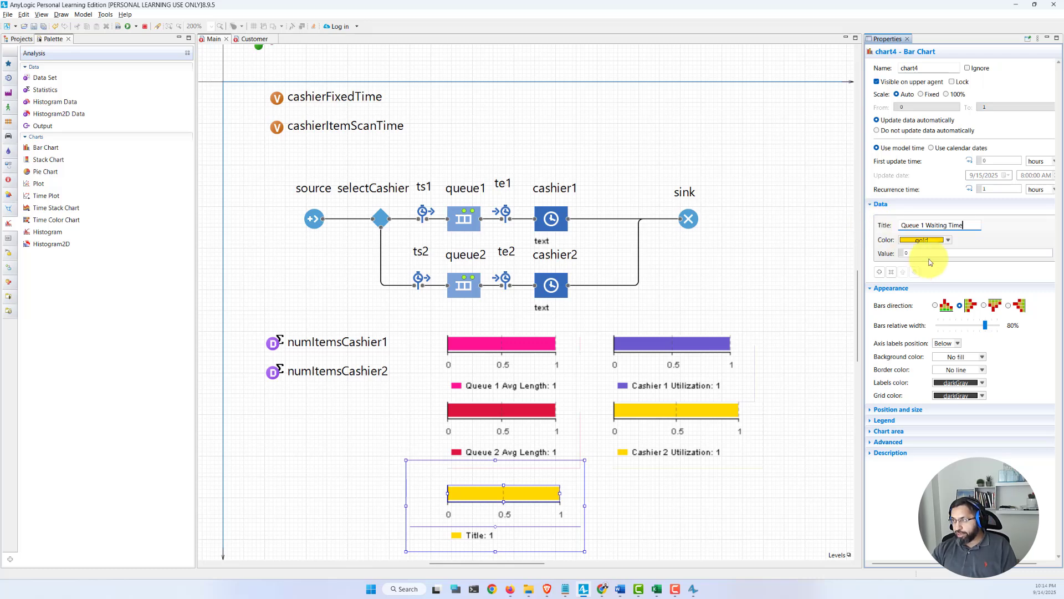
left_click(890, 252)
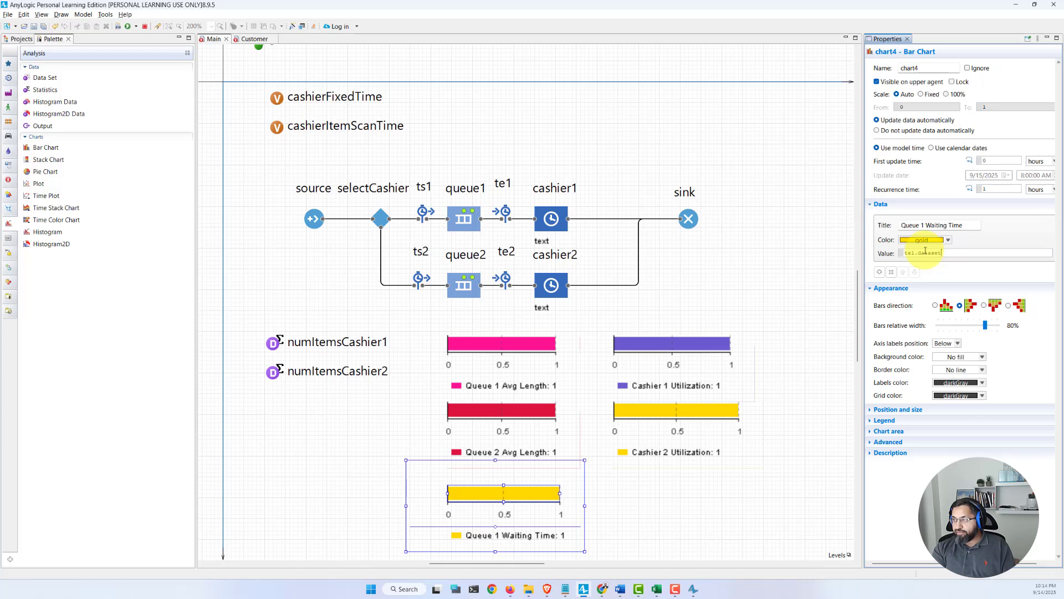
left_click(724, 262)
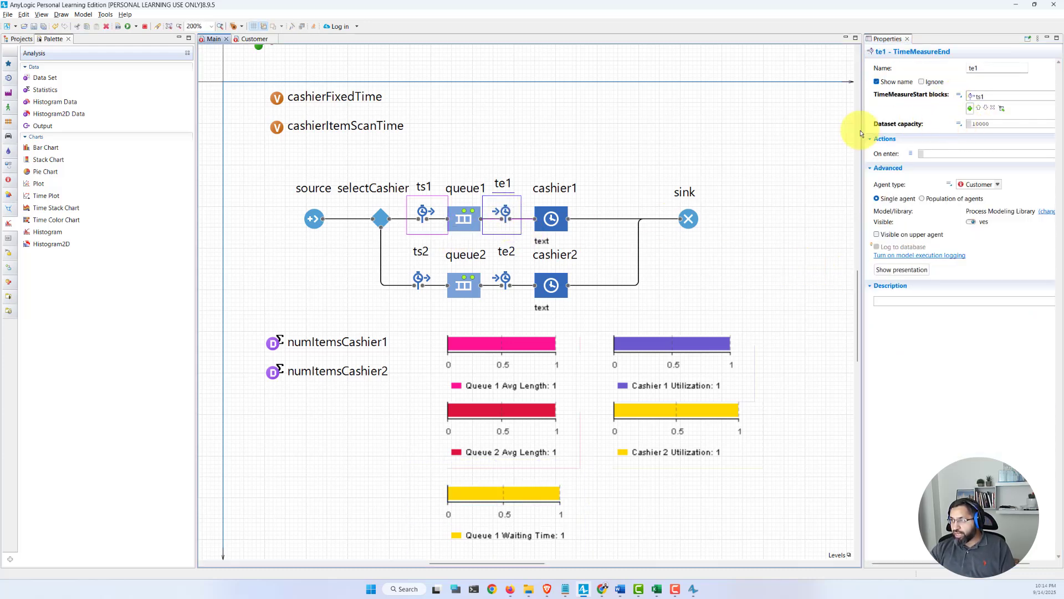
left_click(504, 493)
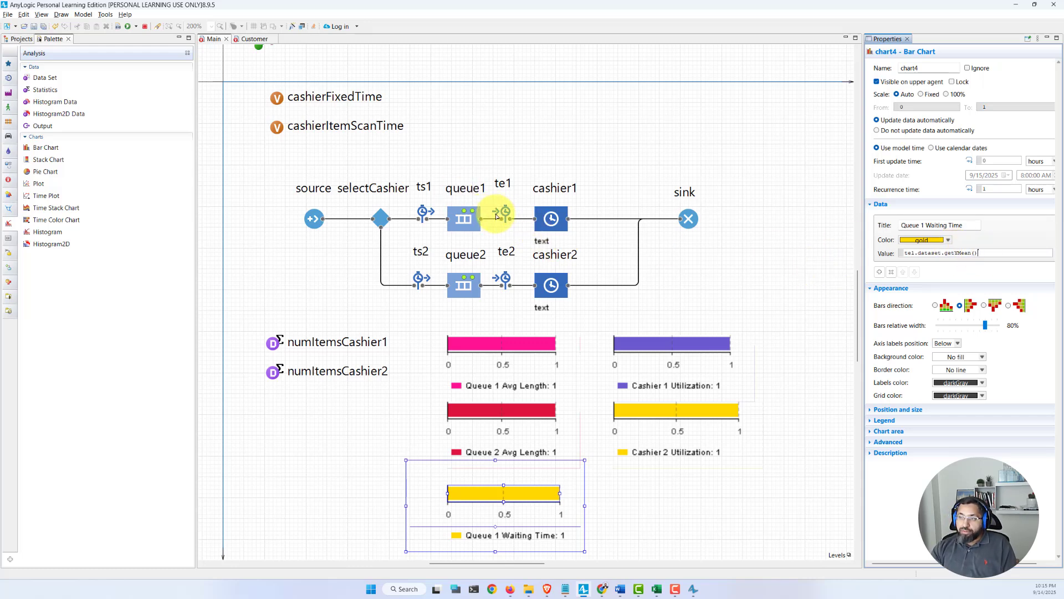
left_click(737, 190)
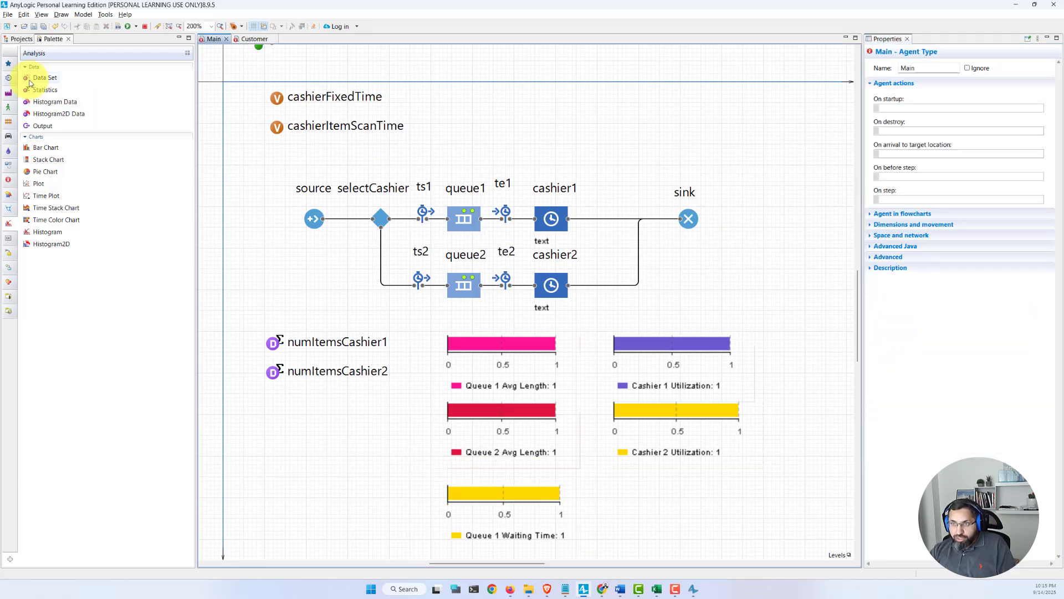
Step: Check the Simulation experiment's settings and extend the Queue 1 Waiting Time value to te1.dataset.getYMean()*60
left_click(21, 39)
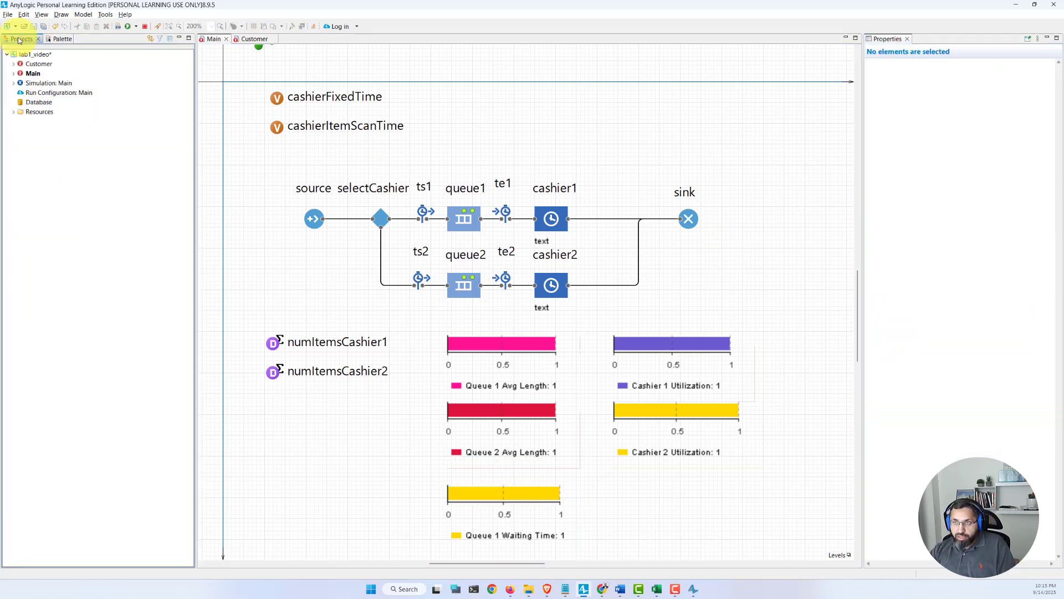
left_click(48, 84)
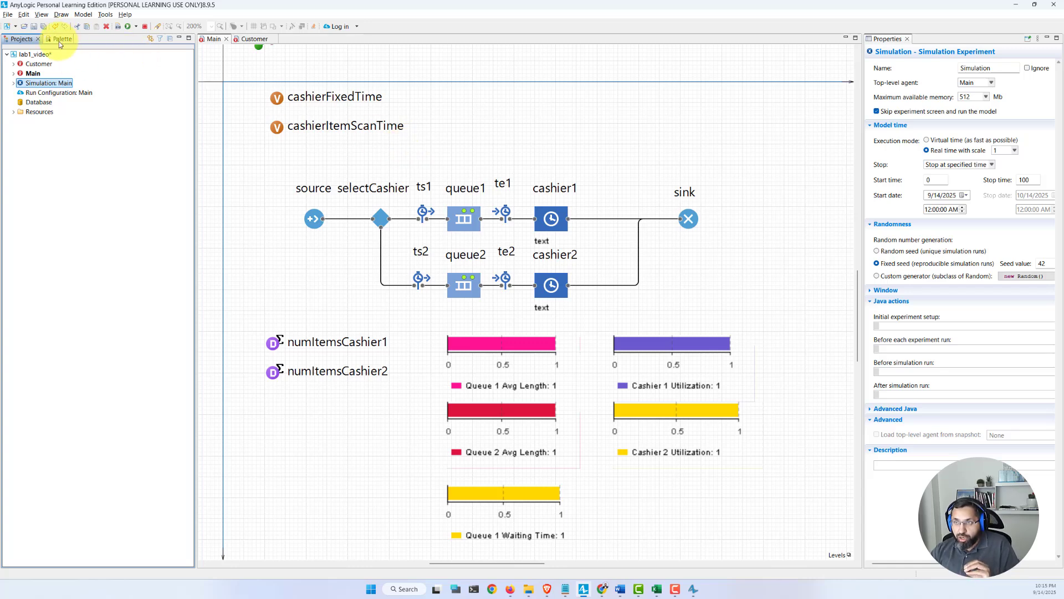
left_click(476, 492)
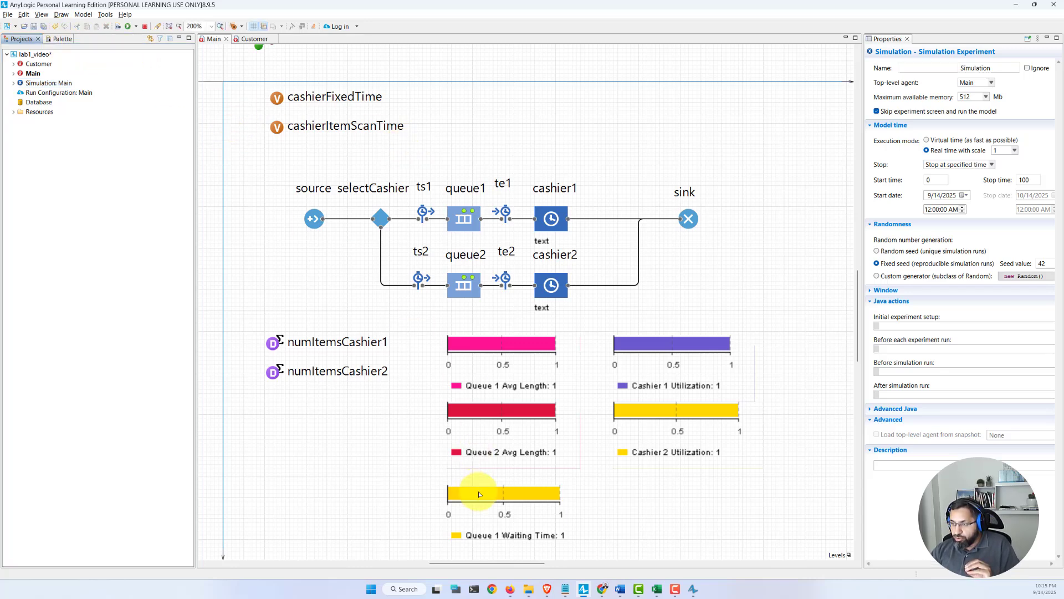
left_click(479, 493)
left_click(995, 254)
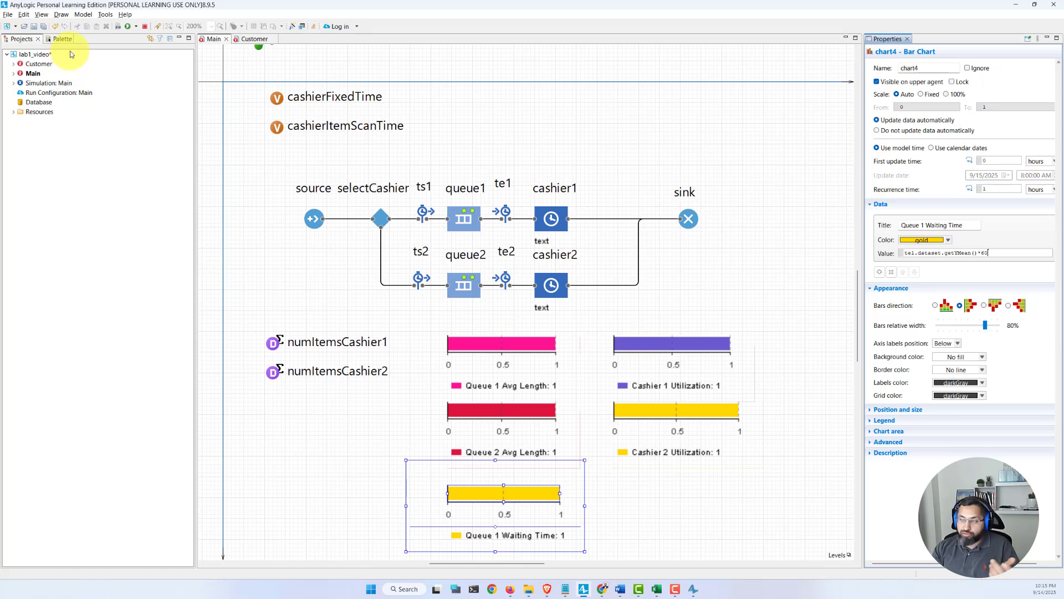
Step: Review the Simulation experiment's model time settings and the source block's arrival rate settings
left_click(58, 83)
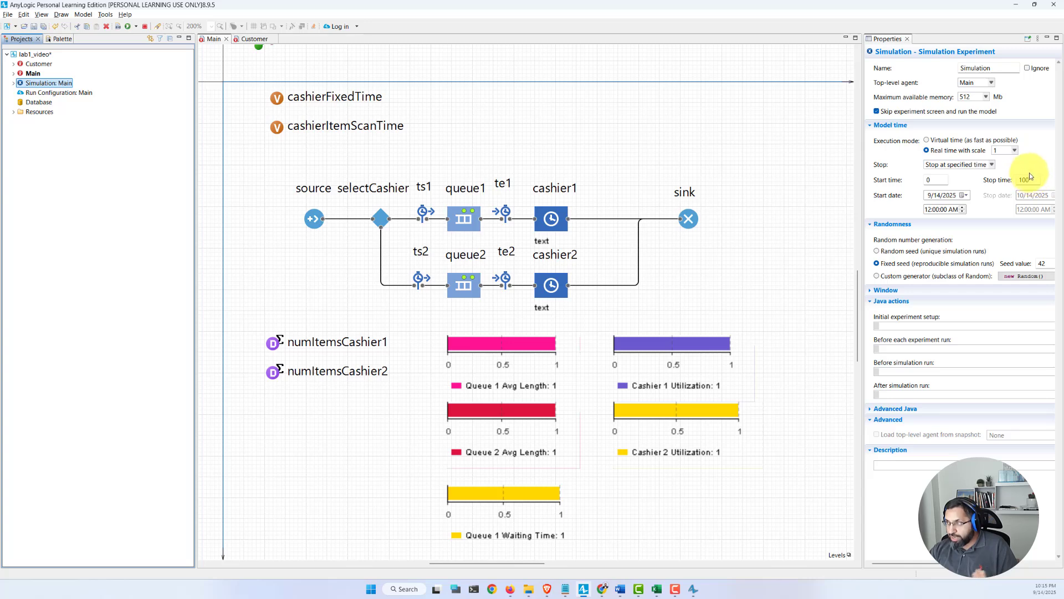
left_click(316, 218)
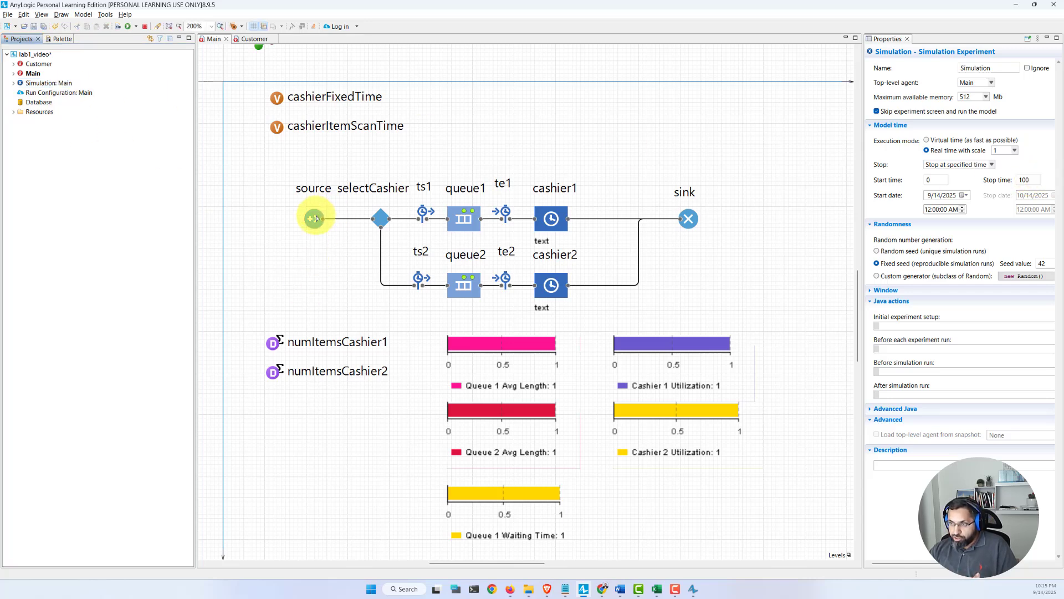
left_click(315, 218)
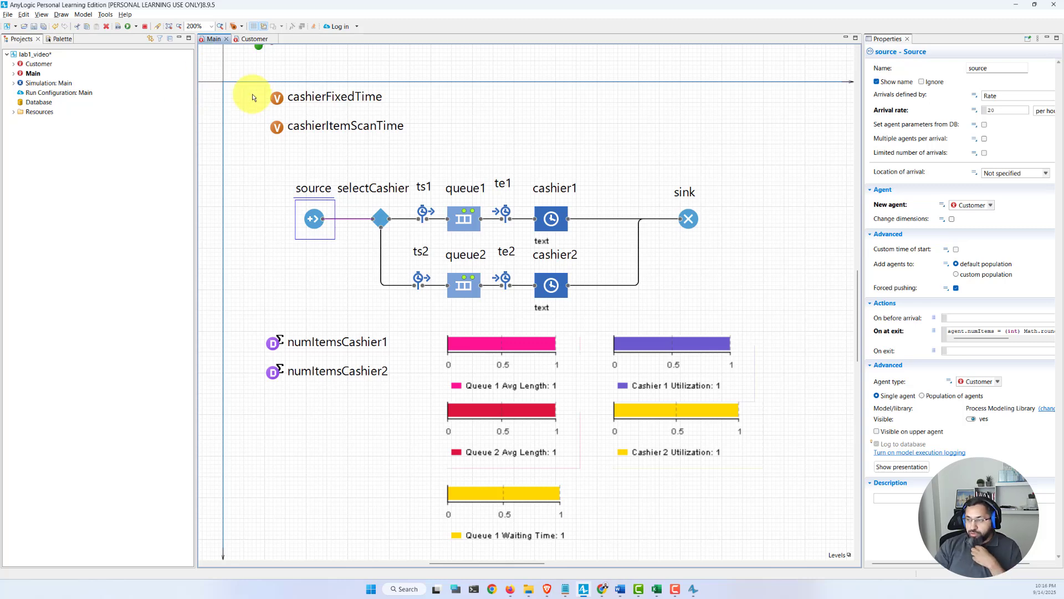
Step: Check the value expression of the Queue 1 Waiting Time chart and look over the model layout around it
left_click(511, 485)
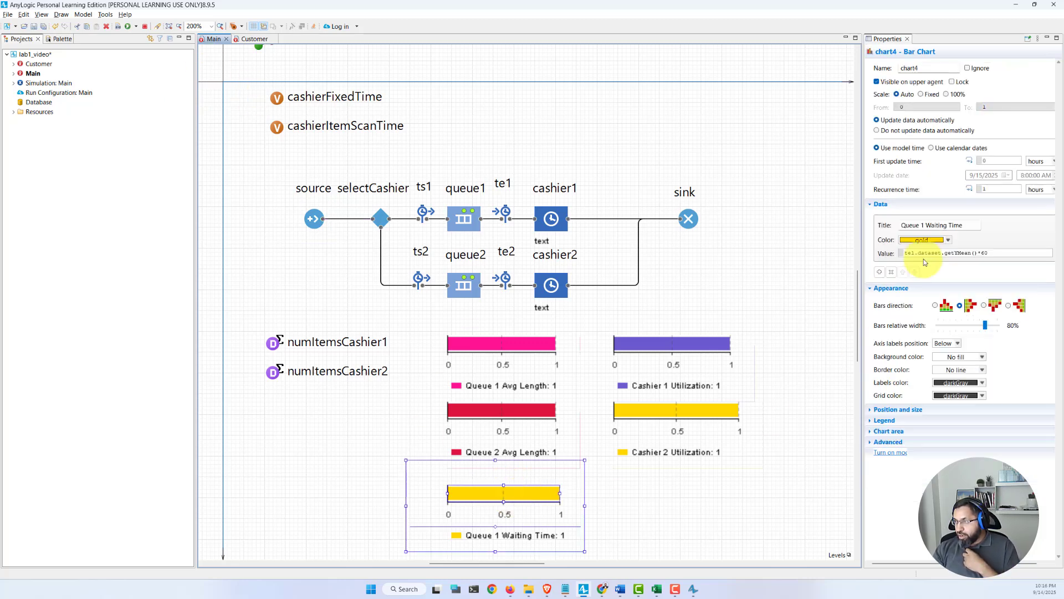
left_click(1003, 251)
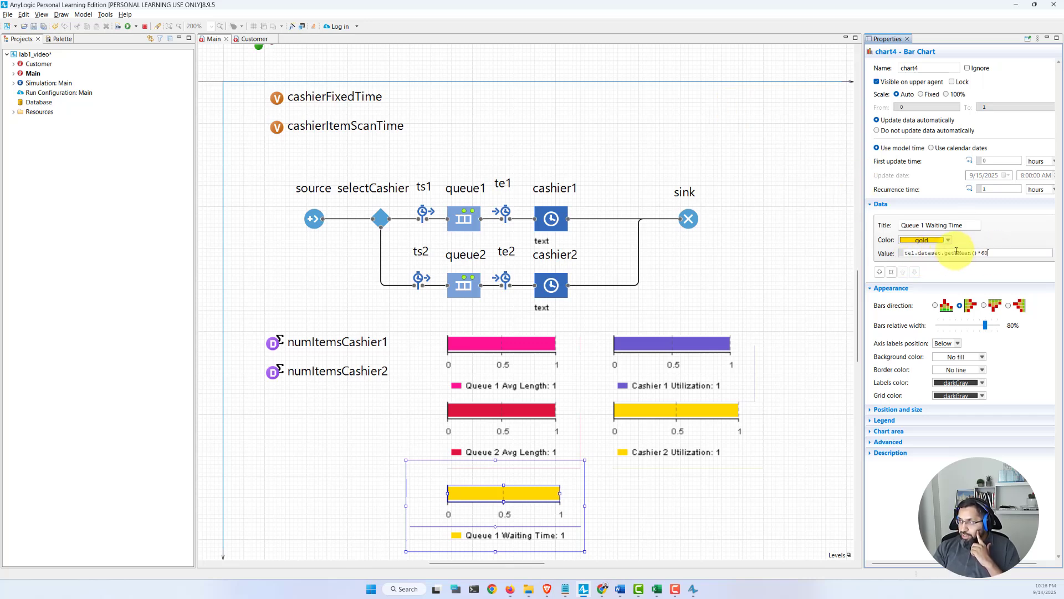
left_click(658, 499)
scroll(605, 347, "down", 3)
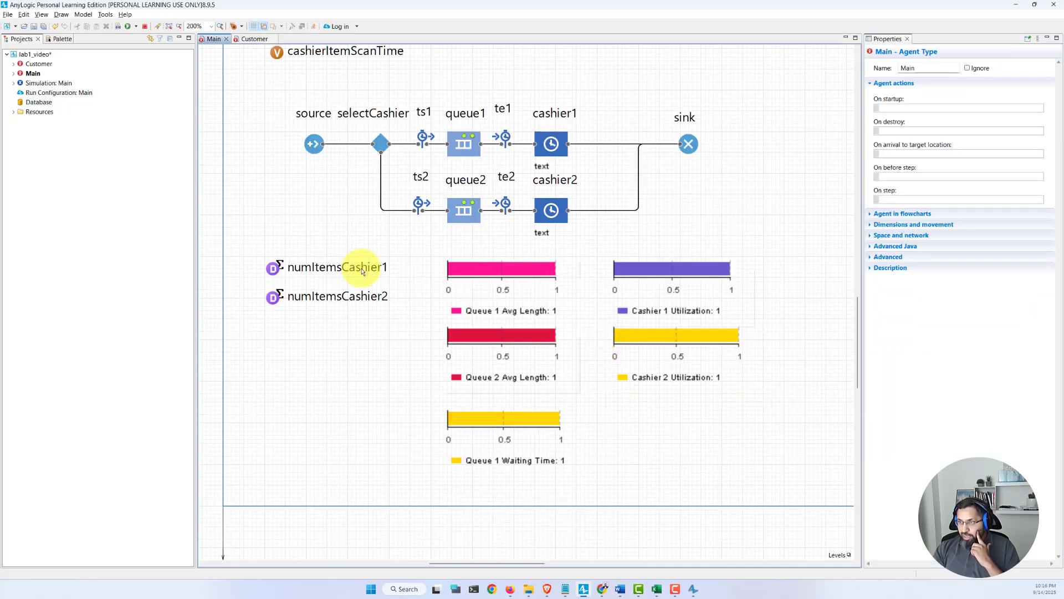
scroll(361, 269, "up", 3)
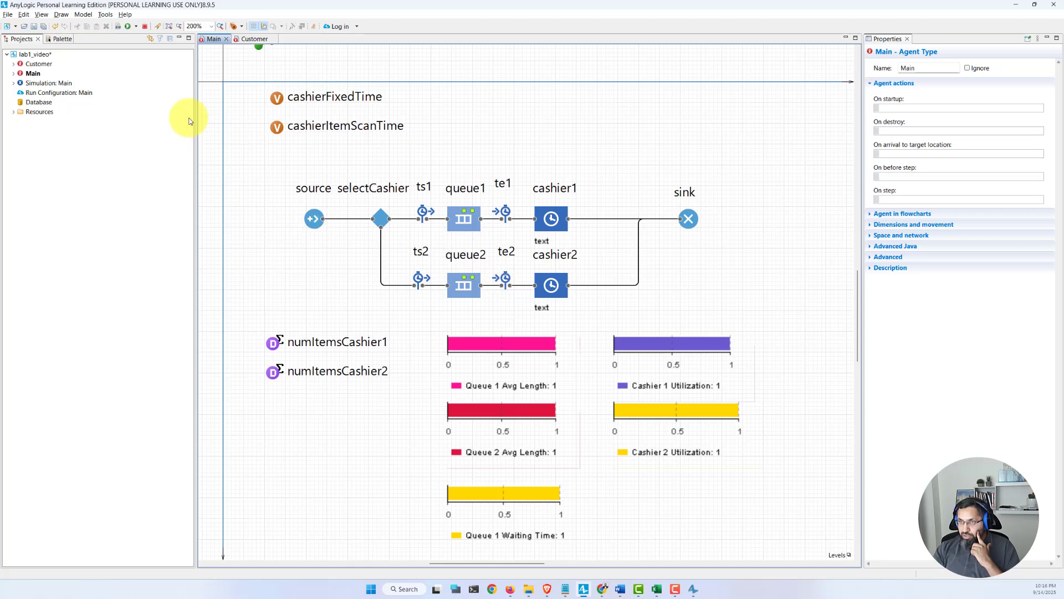
Step: Add another bar chart below the Cashier 2 Utilization chart with horizontal bars and a yellowGreen data color
left_click(55, 40)
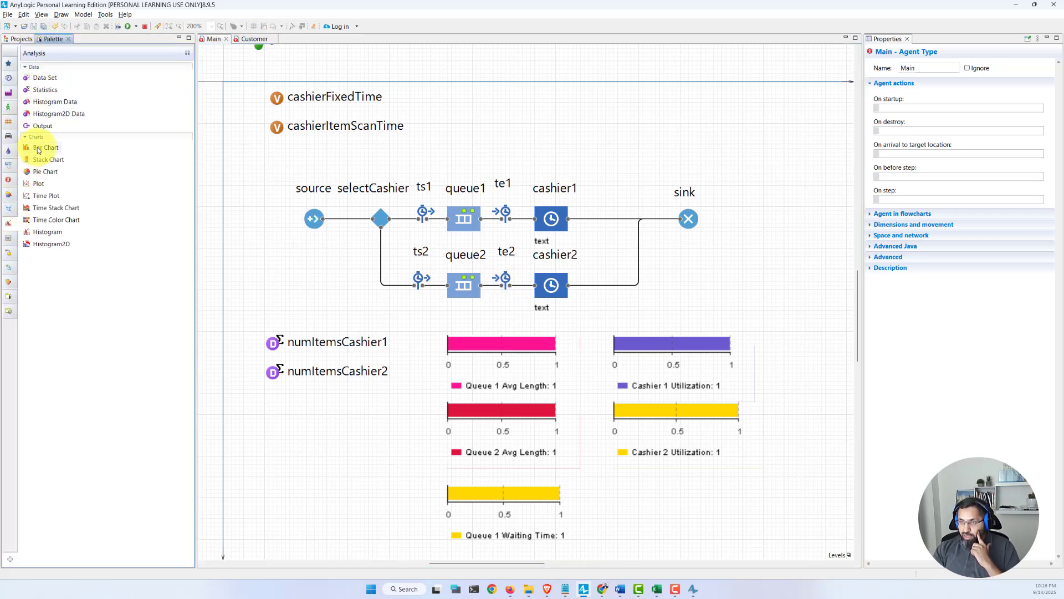
left_click_drag(37, 149, 573, 443)
scroll(609, 366, "down", 3)
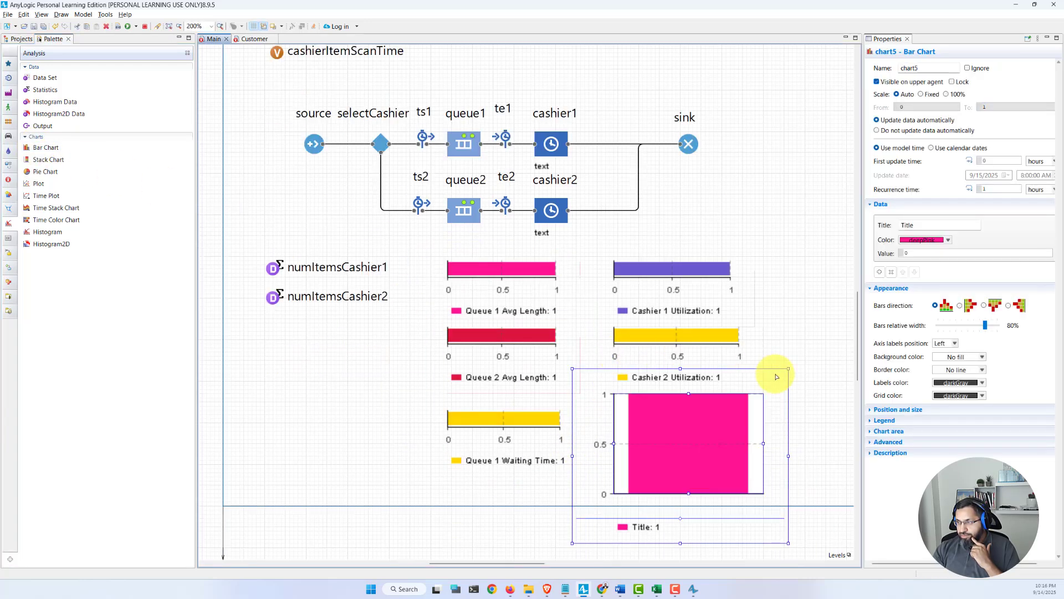
left_click(962, 306)
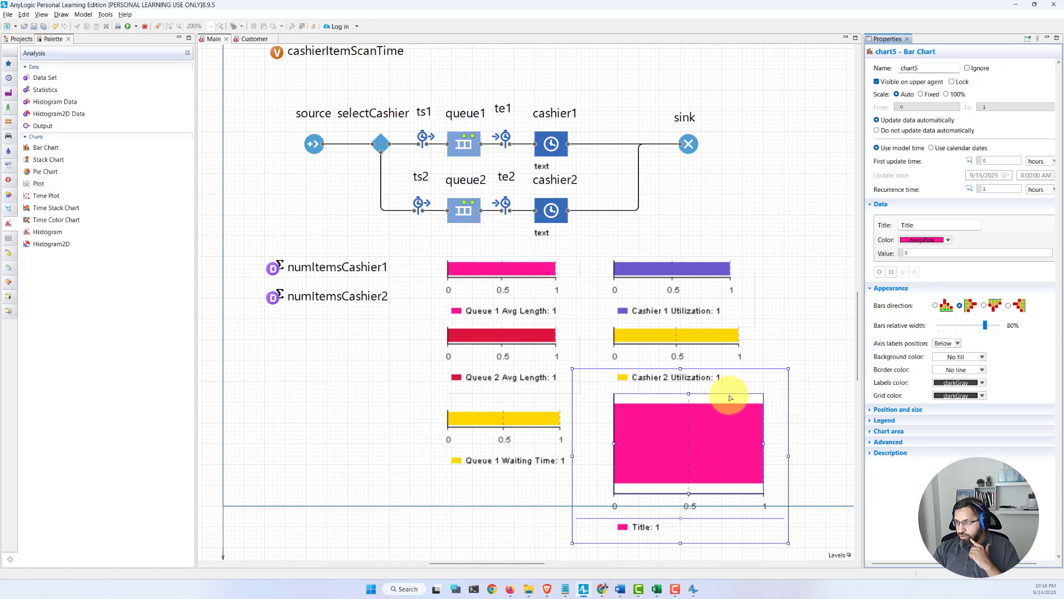
left_click(947, 241)
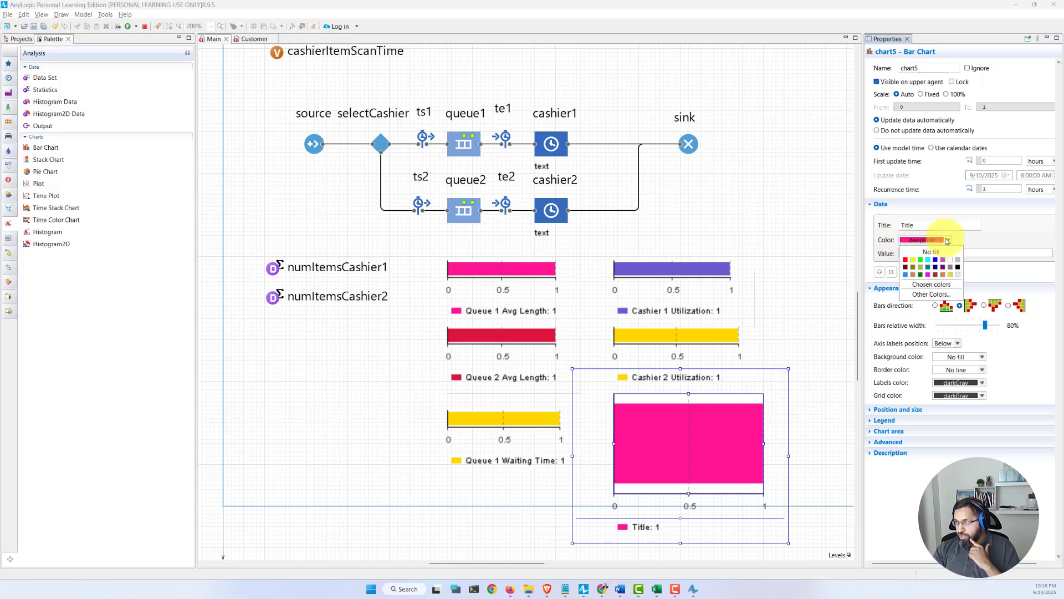
left_click(924, 274)
Step: Shrink the green bar chart to a thin single bar and align it with the Queue 1 Waiting Time chart, below Cashier 2 Utilization
left_click_drag(786, 540, 783, 468)
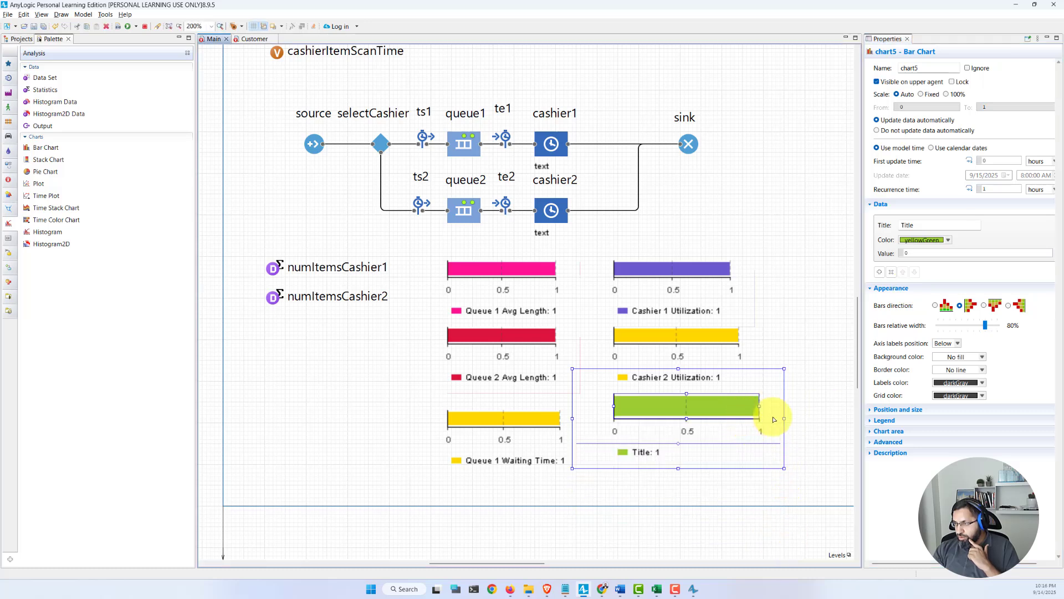
left_click_drag(783, 418, 780, 422)
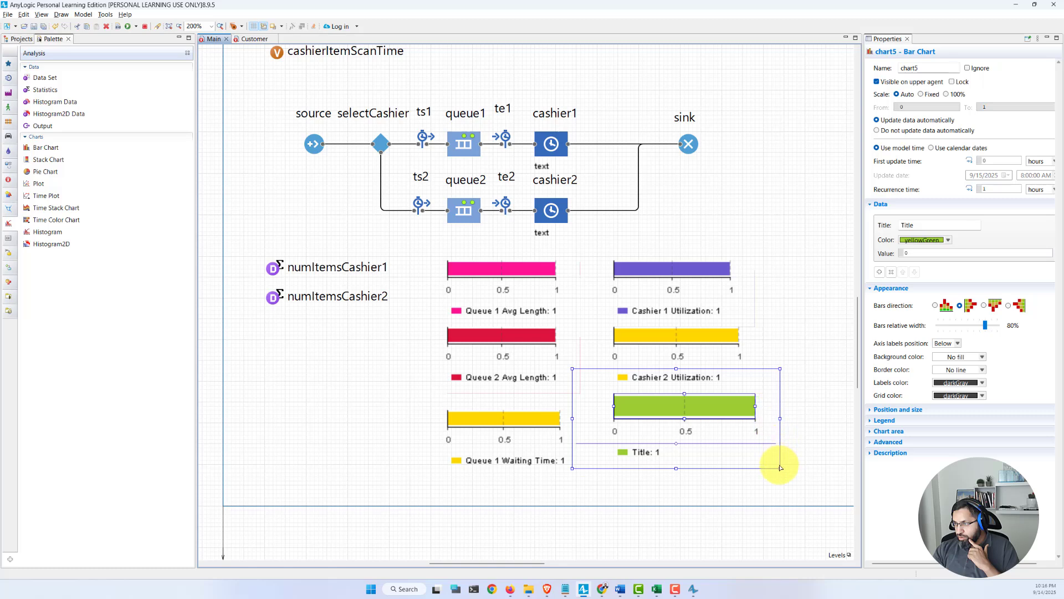
left_click_drag(778, 467, 778, 457)
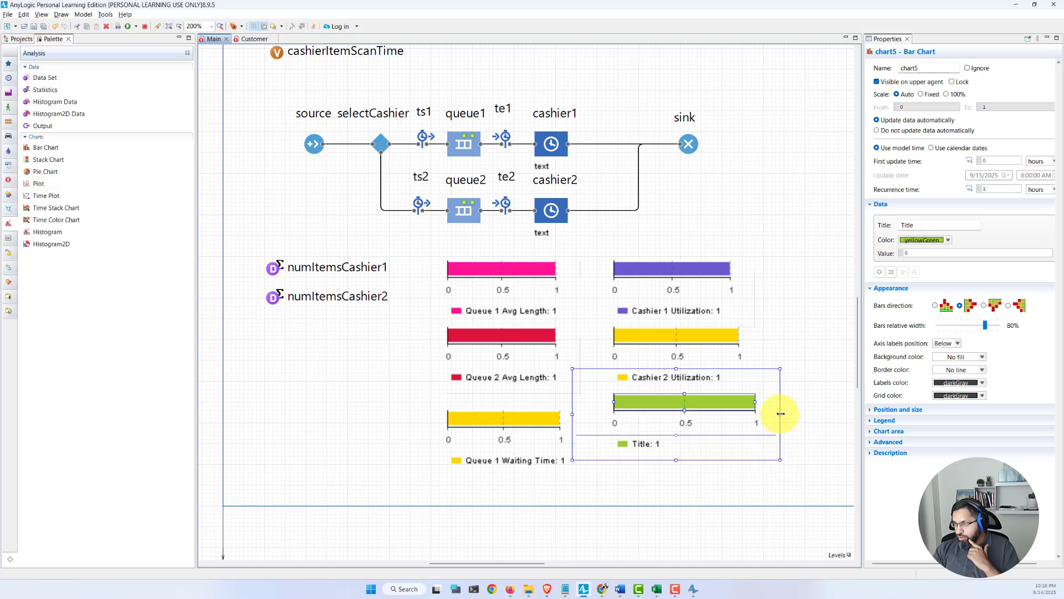
left_click_drag(780, 413, 727, 447)
Step: Title the green chart's data item "Queue 2 Waiting Time" and set its value to te2.dataset.getYMean()*60
double_click(892, 224)
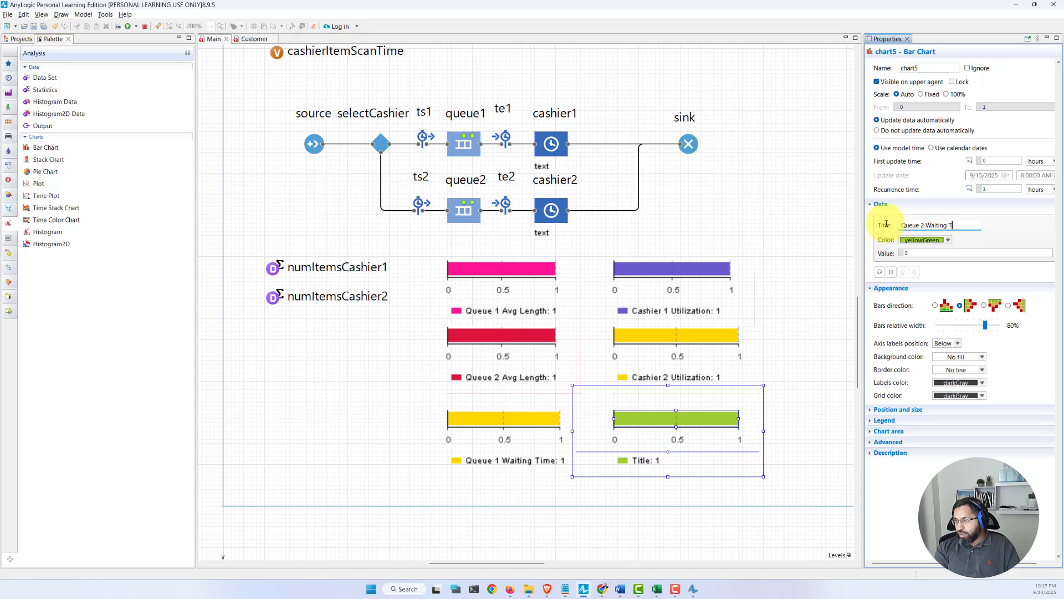
left_click(926, 253)
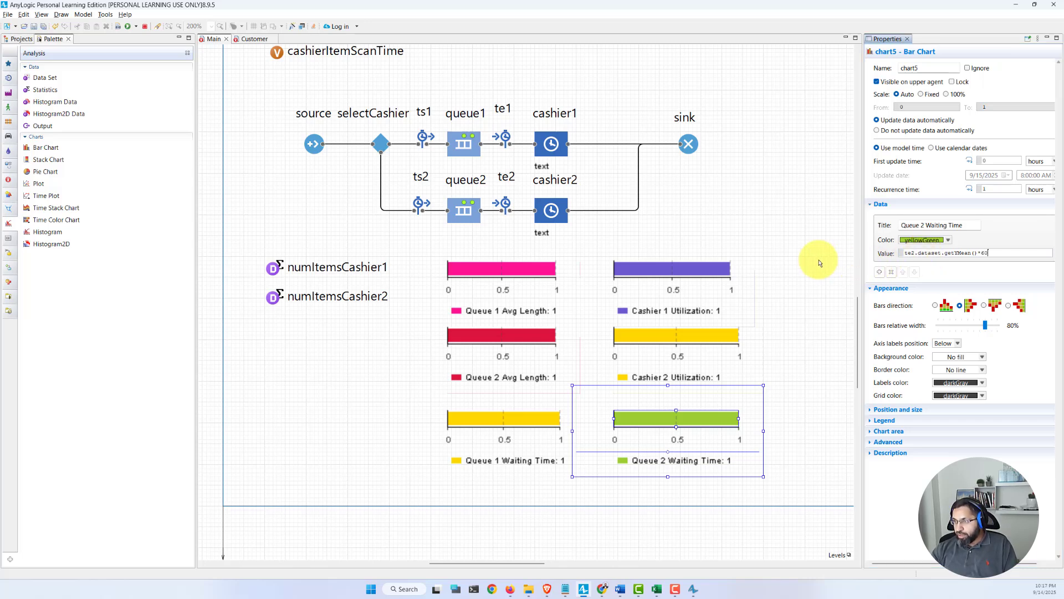
left_click(418, 100)
Step: Run the simulation to its end in virtual time and match its results to the 20 /hr column of the lab document's table
left_click(128, 26)
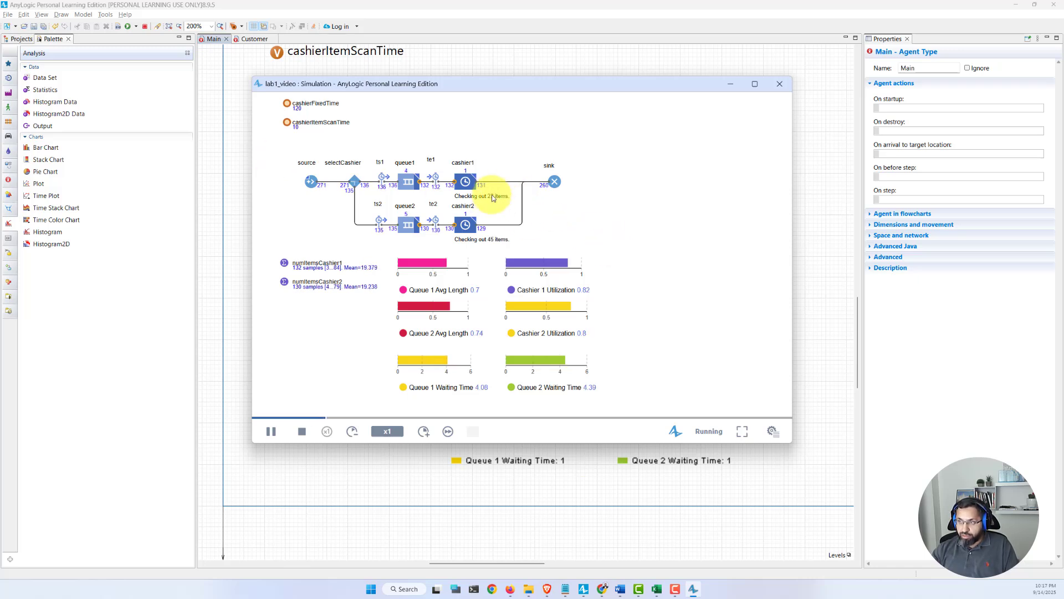
left_click(447, 431)
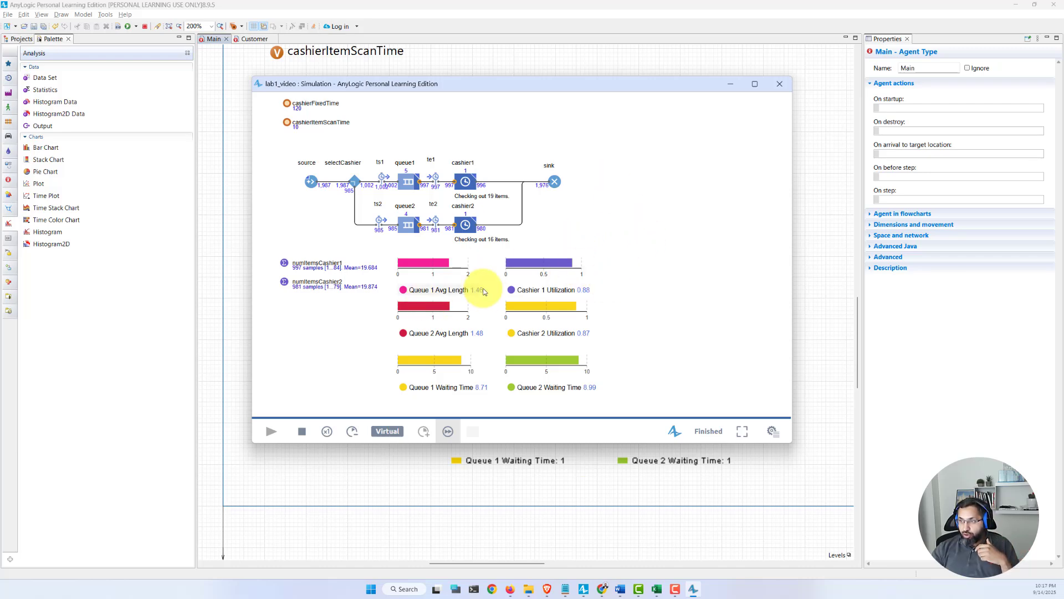
left_click(620, 589)
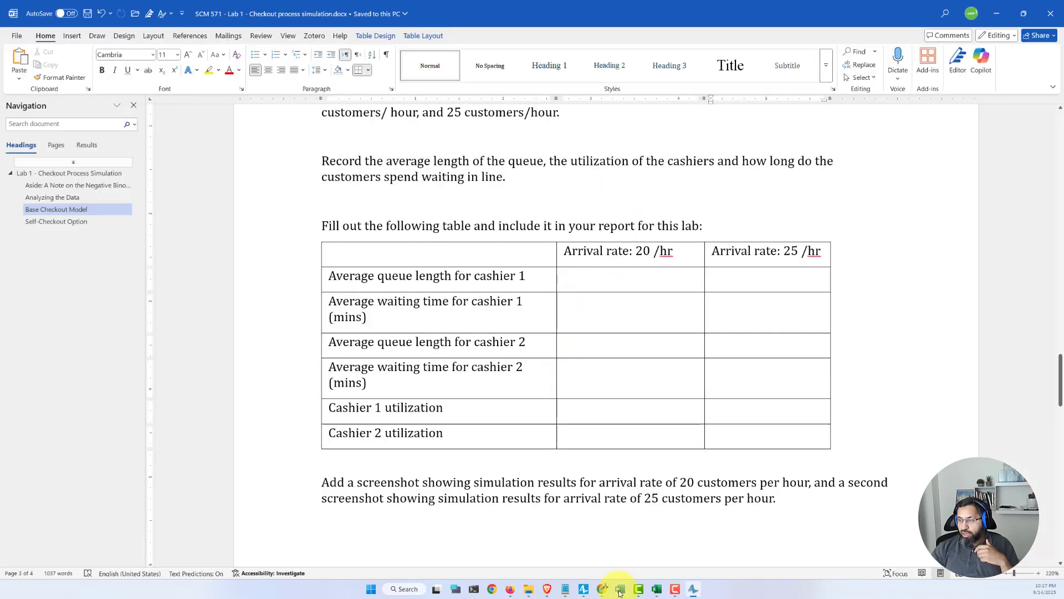
left_click_drag(599, 275, 618, 433)
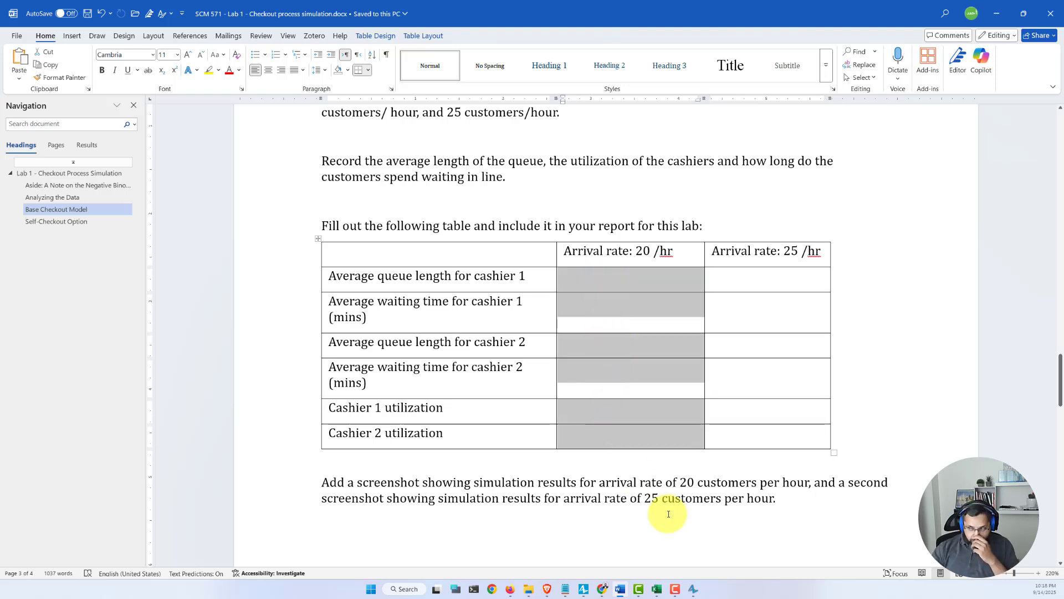
left_click(693, 589)
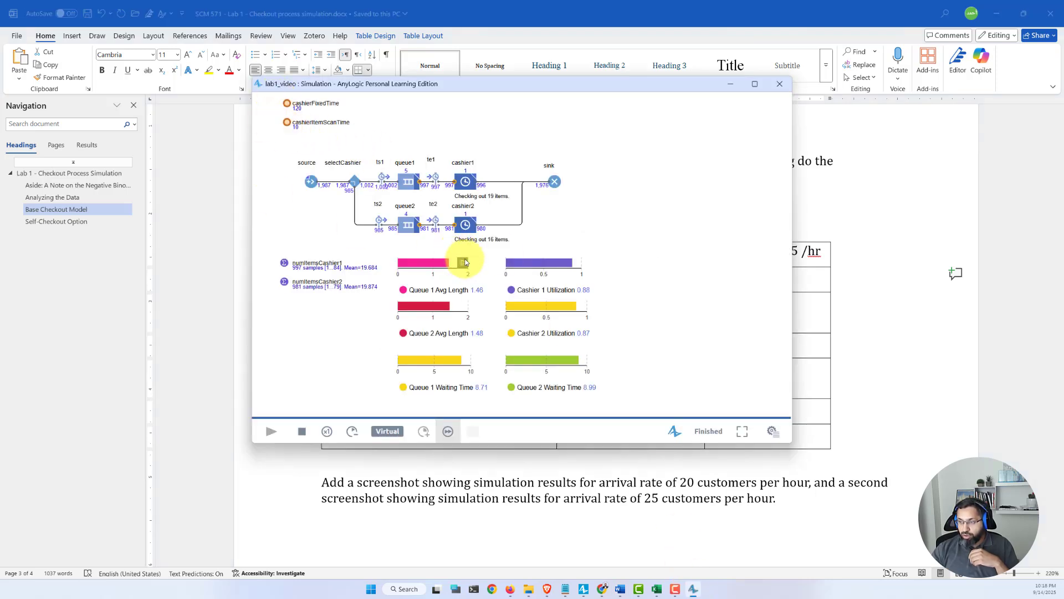
Step: Capture the finished simulation's flowchart and result charts as a screenshot with Snipping Tool
left_click(408, 589)
type("snip")
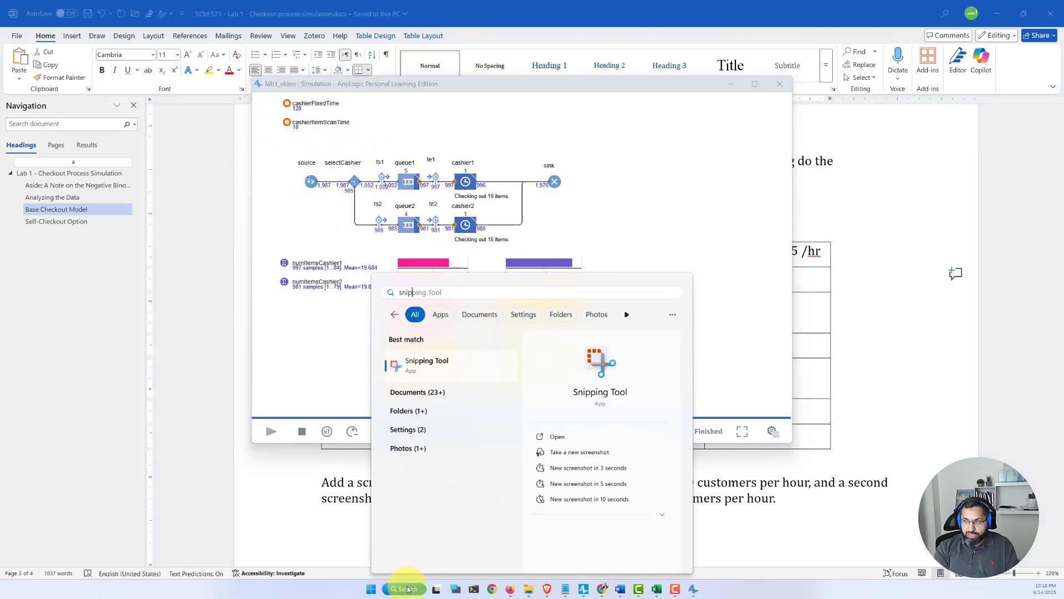
key("Return")
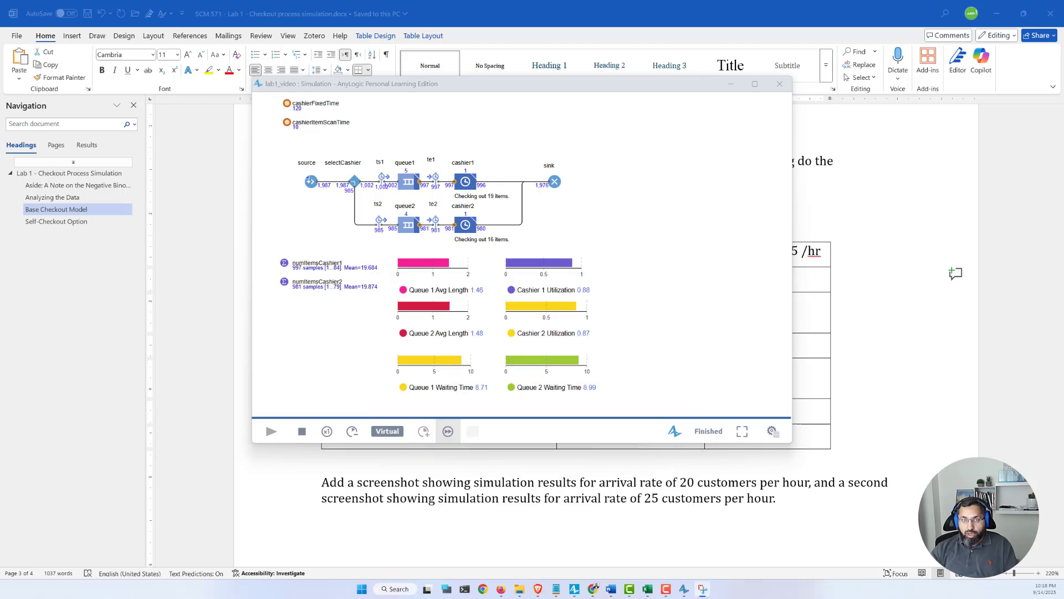
left_click_drag(712, 169, 903, 169)
left_click(895, 186)
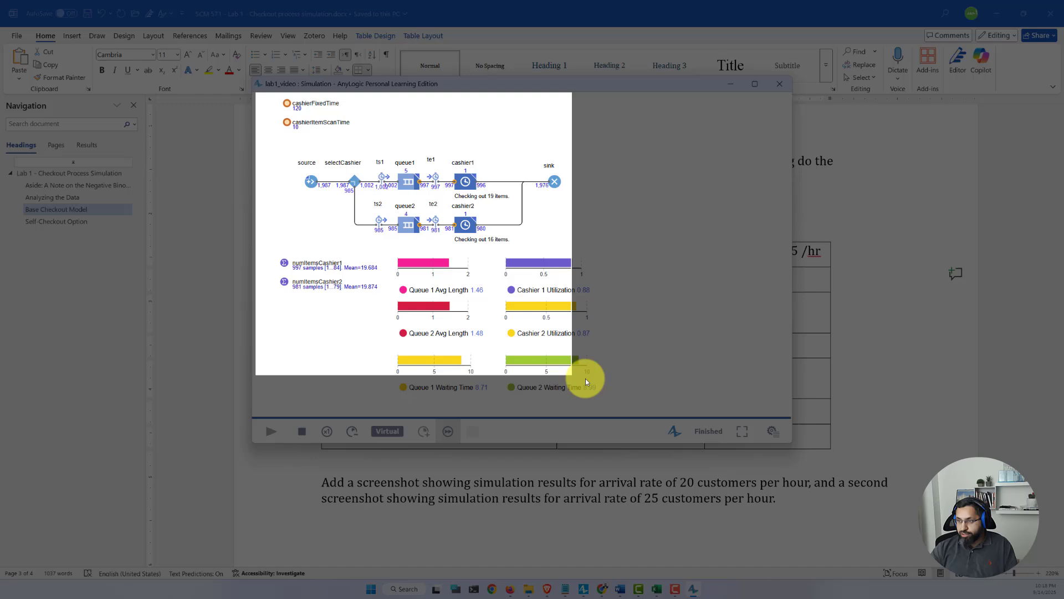
left_click_drag(586, 378, 784, 418)
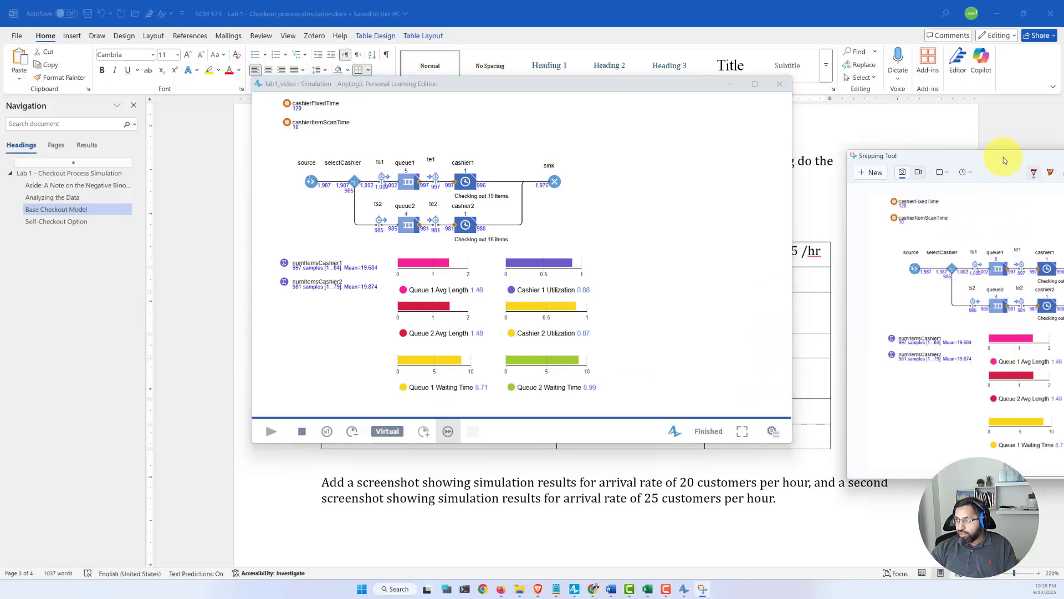
left_click_drag(1004, 158, 701, 148)
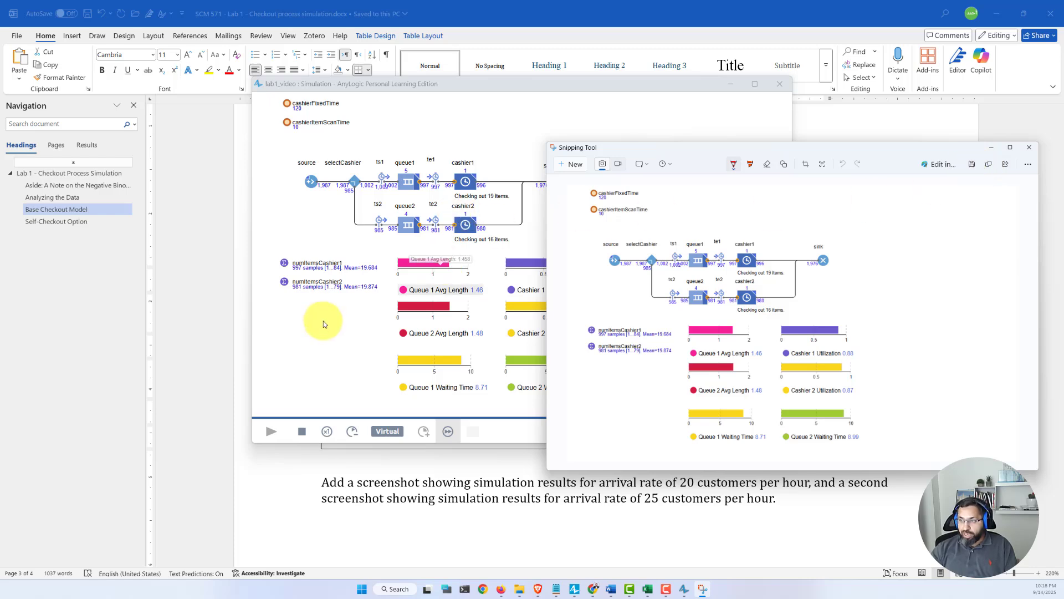
Step: Switch to the lab document in Word and examine the results table's 20 /hr and 25 /hr columns
left_click(482, 263)
left_click(611, 589)
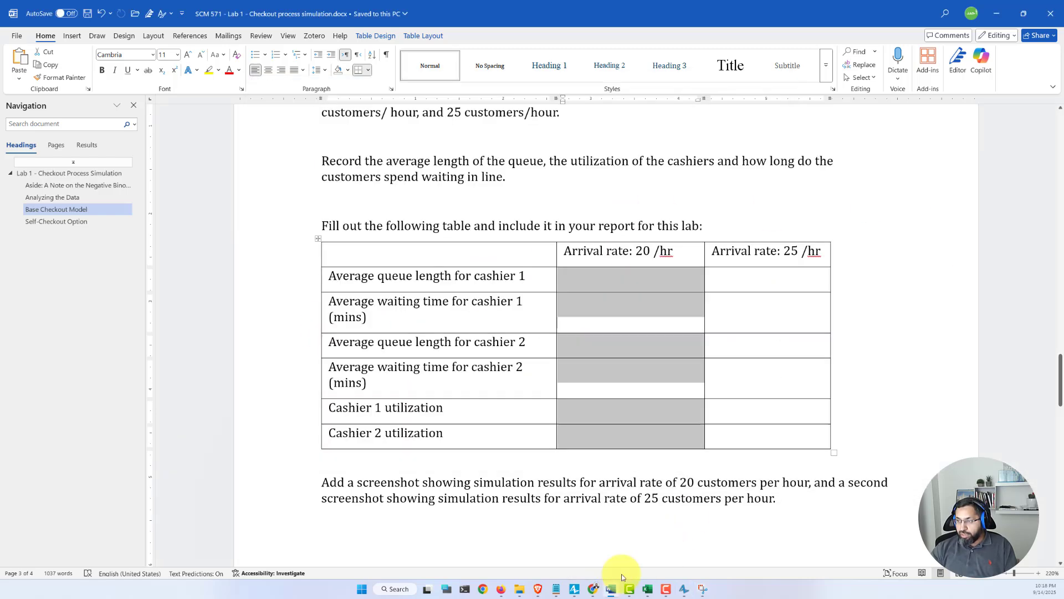
left_click_drag(606, 277, 640, 430)
left_click(751, 276)
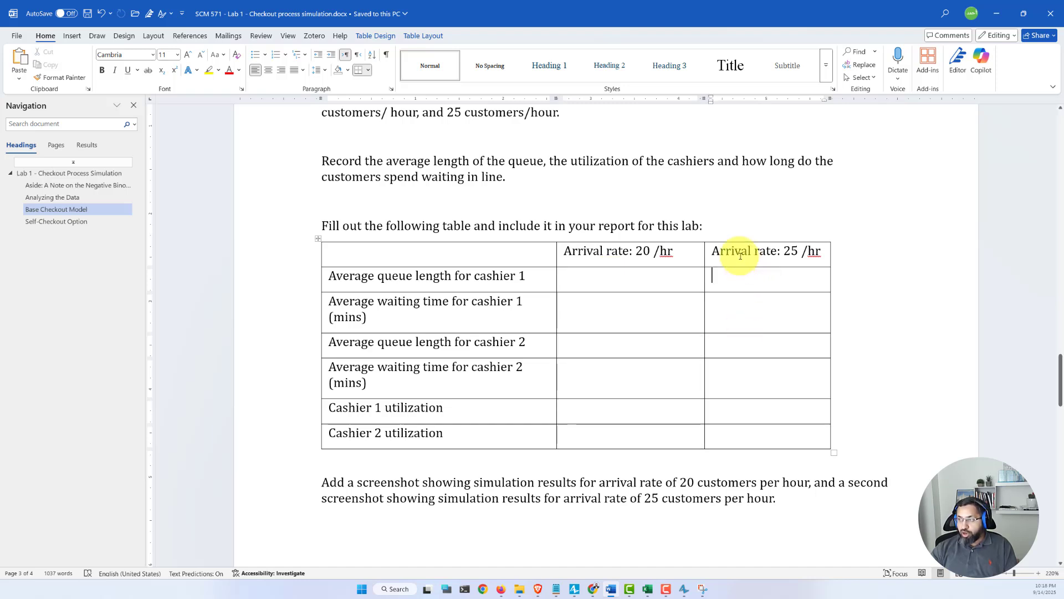
left_click_drag(737, 274, 746, 437)
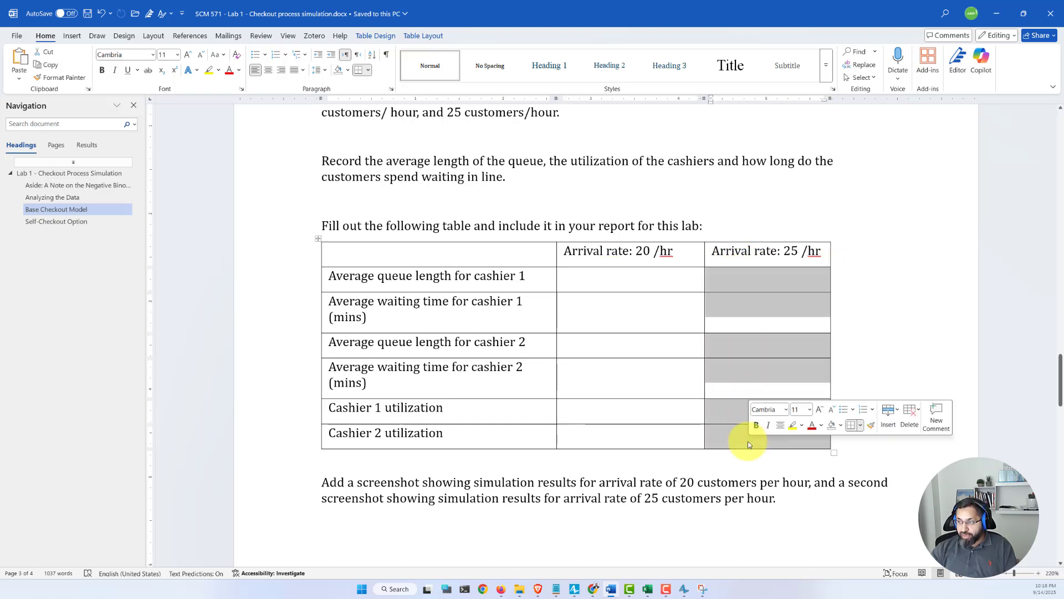
Step: Close the finished simulation and set the source block's arrival rate to 25 per hour in AnyLogic
left_click(685, 588)
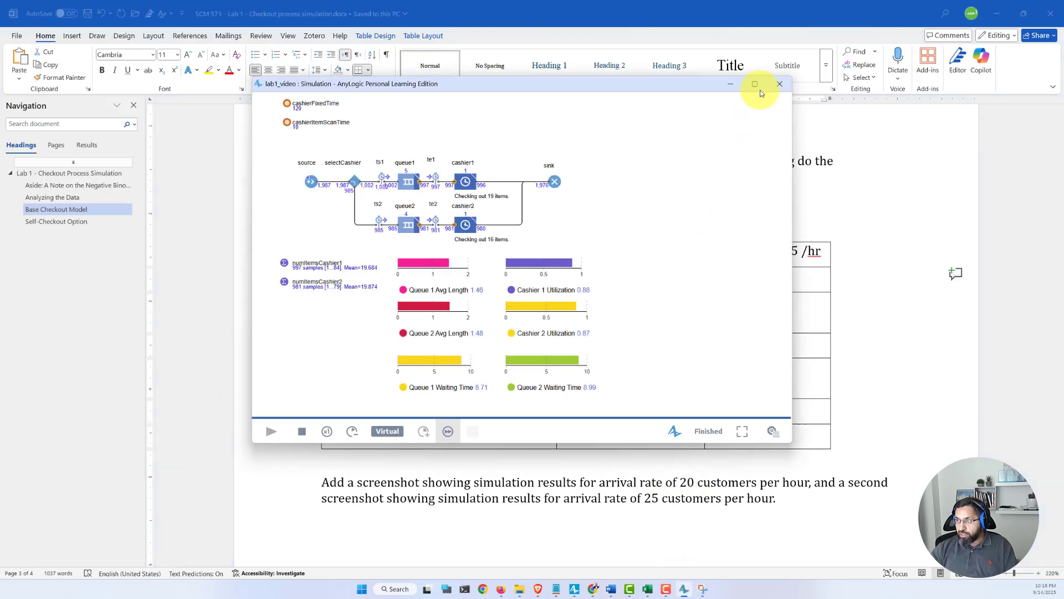
left_click(779, 84)
left_click(583, 588)
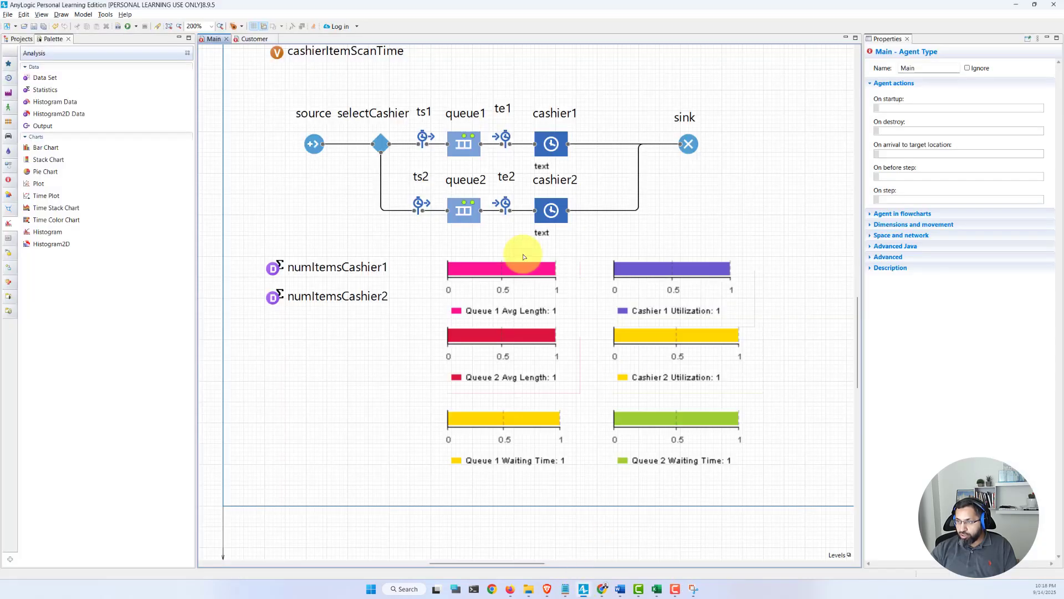
left_click(315, 145)
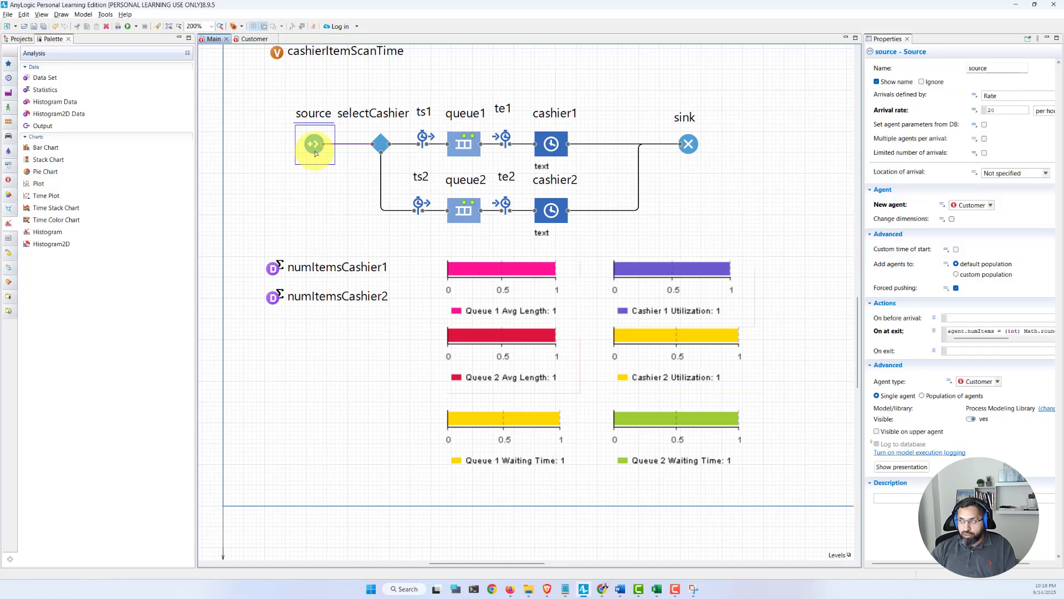
left_click(992, 110)
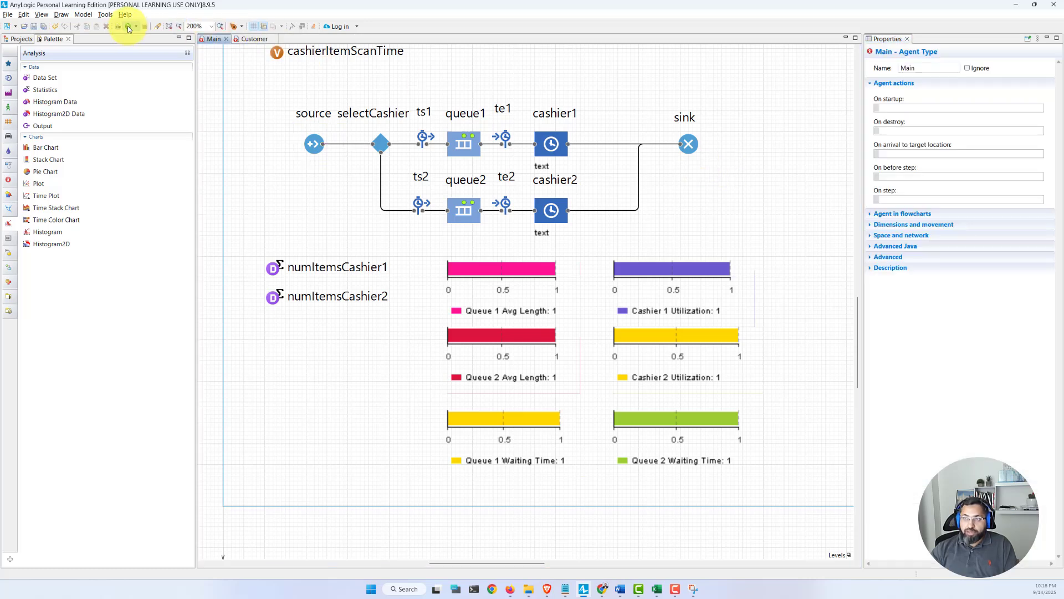
Step: Run the simulation with the new arrival rate to its end in virtual time, check the results and close it
left_click(127, 26)
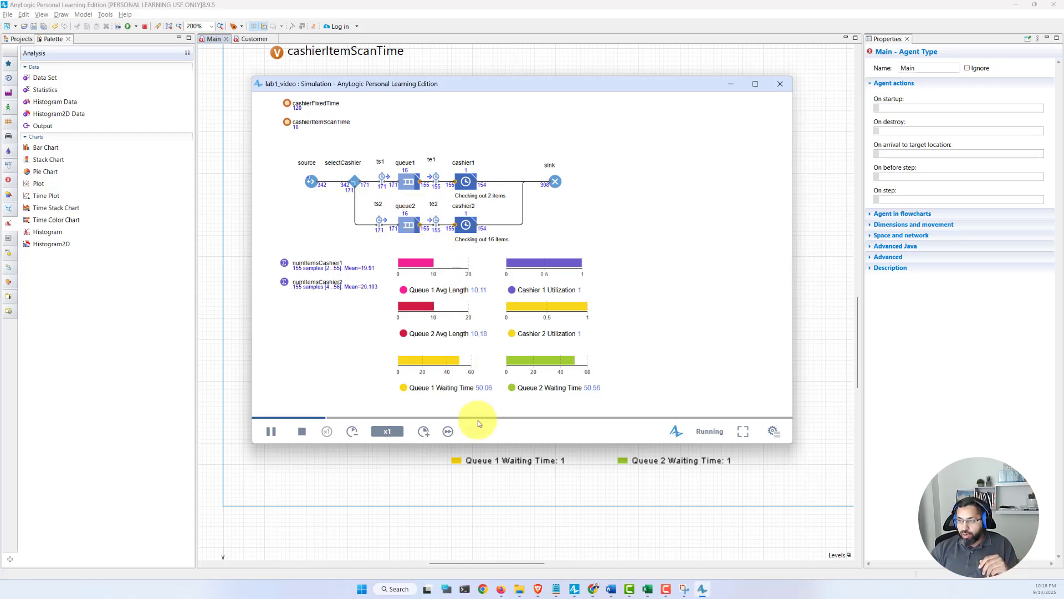
left_click(449, 431)
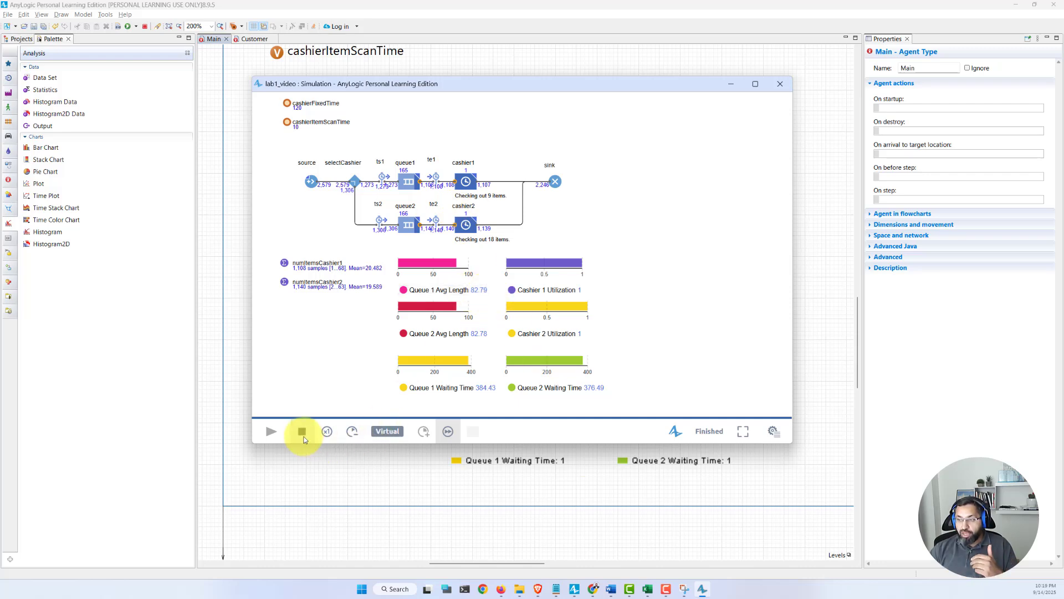
left_click(776, 81)
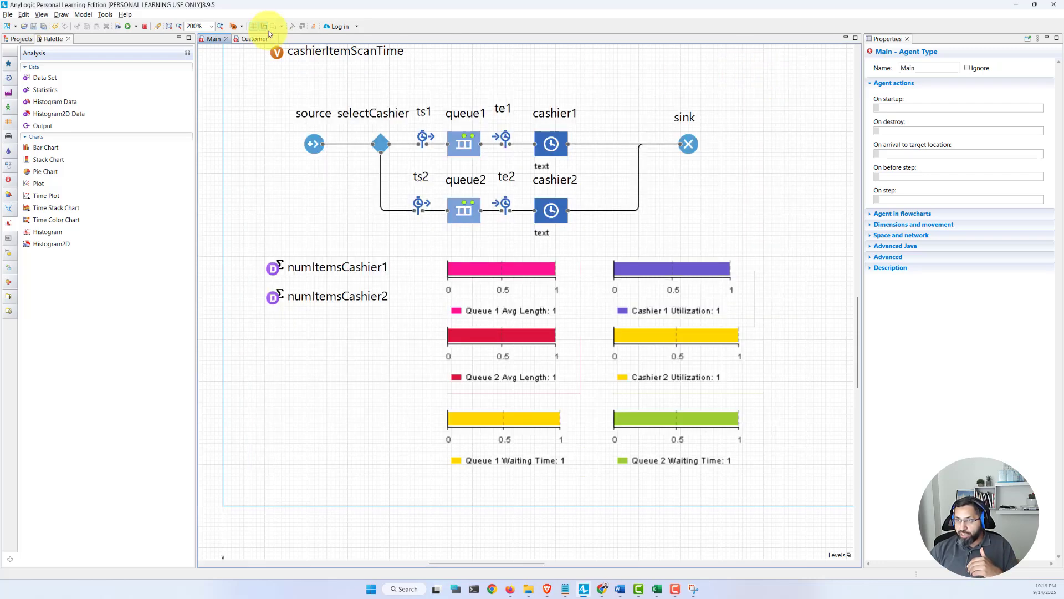
Step: Run the simulation again at x1 speed and watch how the queue lengths and waiting times develop
left_click(127, 27)
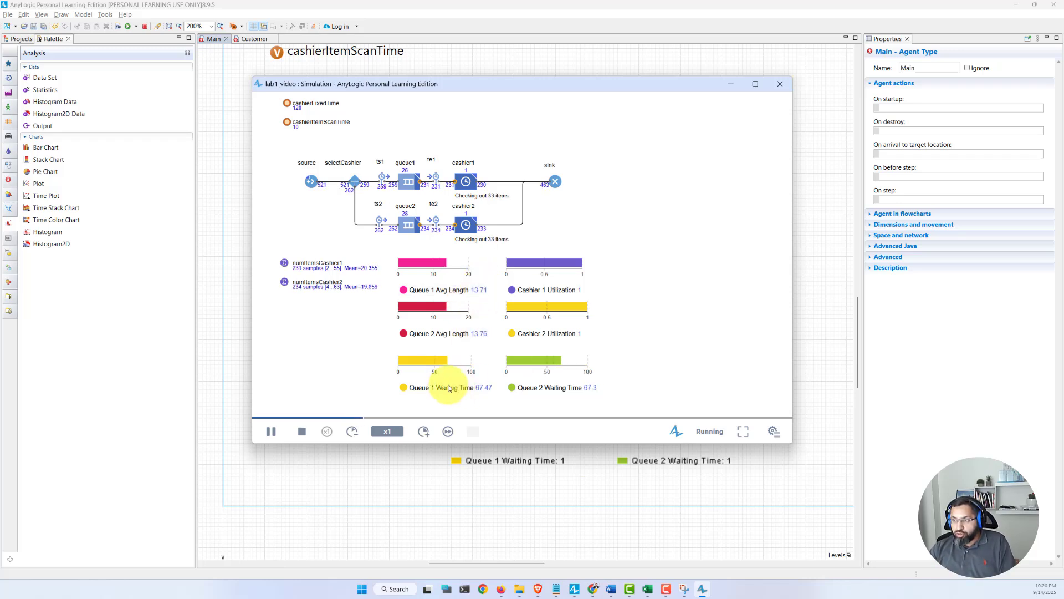
mouse_move(450, 266)
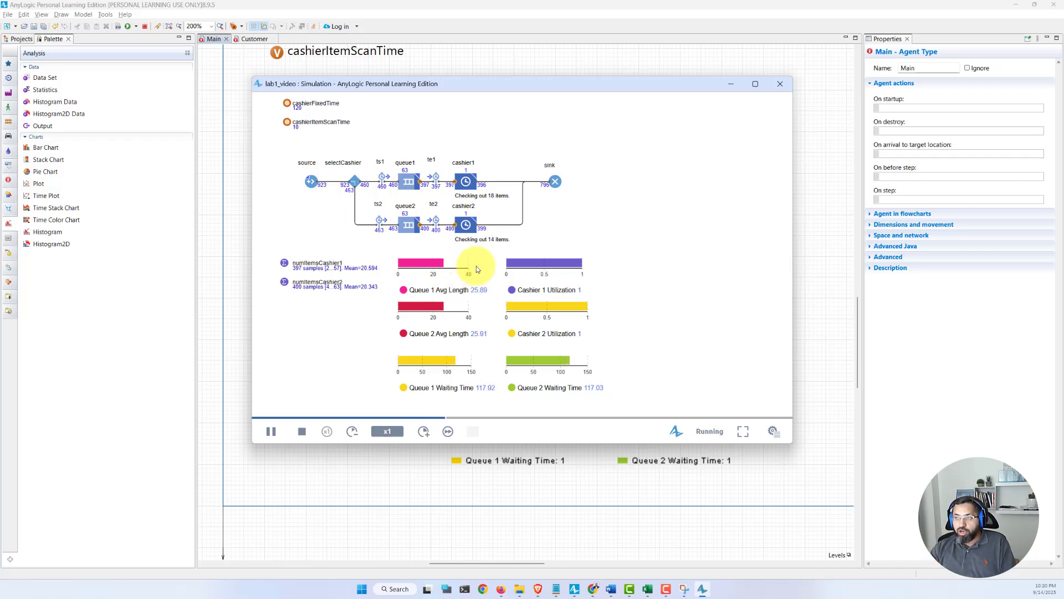
Step: Speed the running simulation up to x2, let it run to its end and close its window
mouse_move(418, 308)
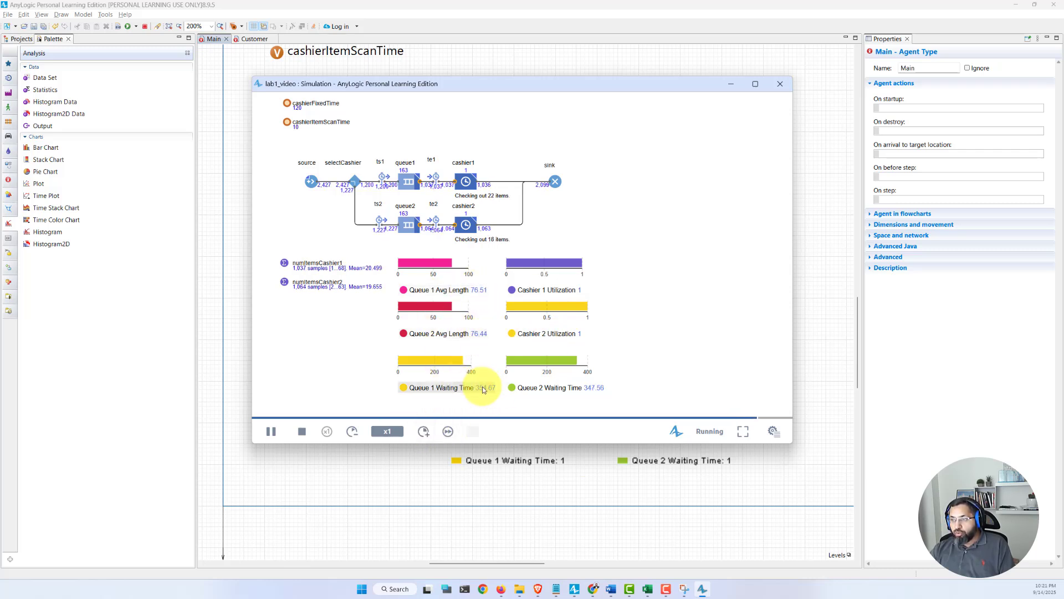
left_click(424, 432)
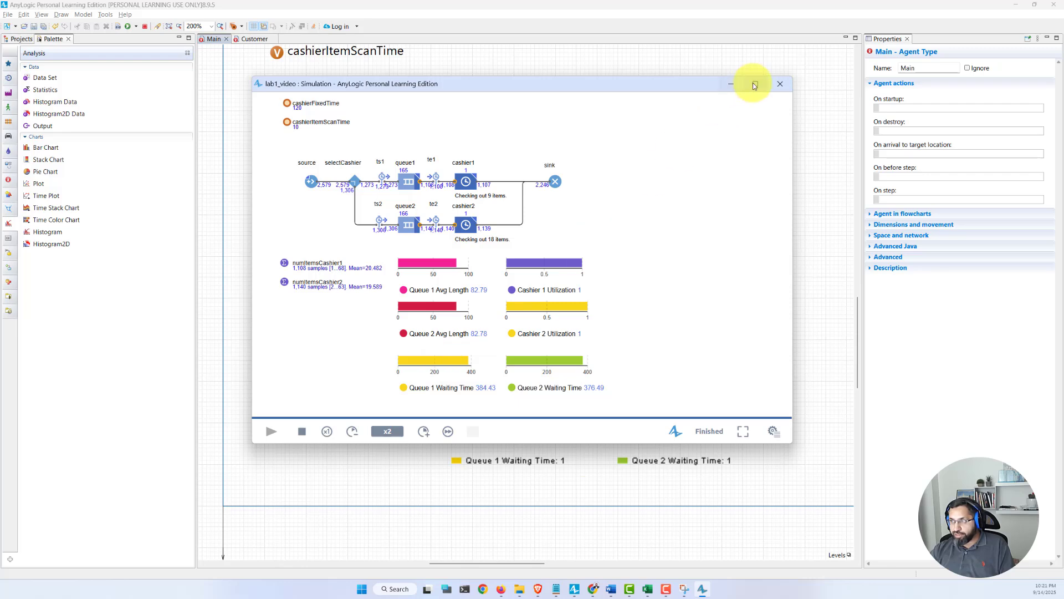
left_click(780, 85)
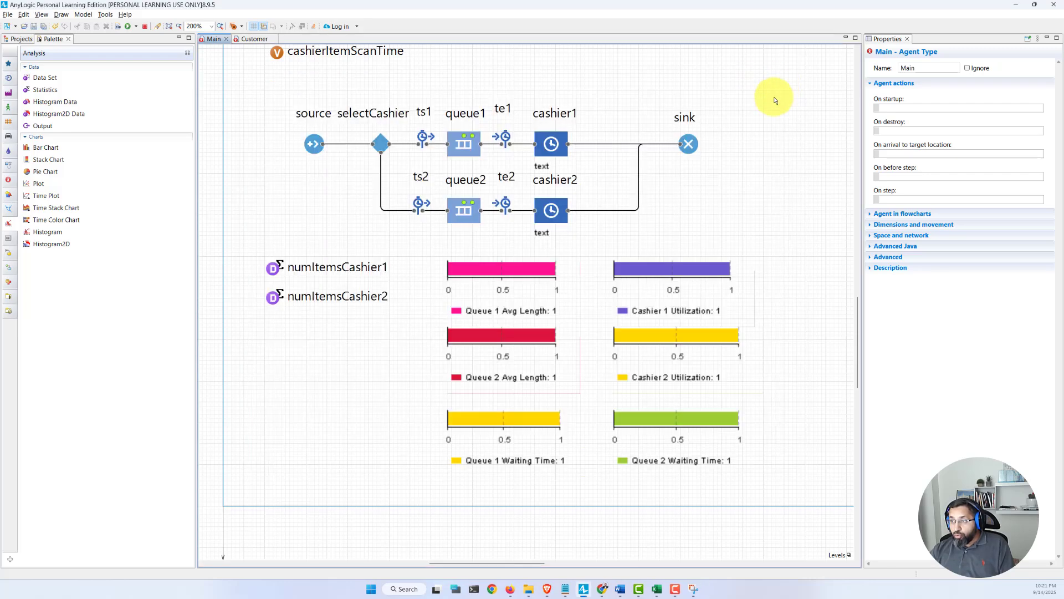
Step: Switch to the lab document in Word and examine the 25 /hr column of the base model's results table
left_click(621, 591)
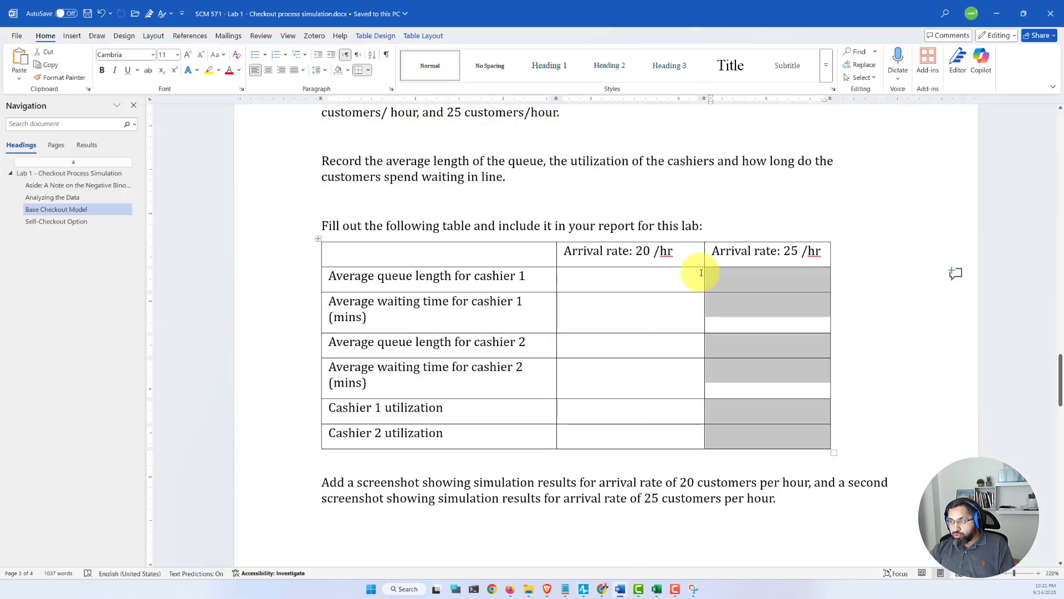
left_click(620, 590)
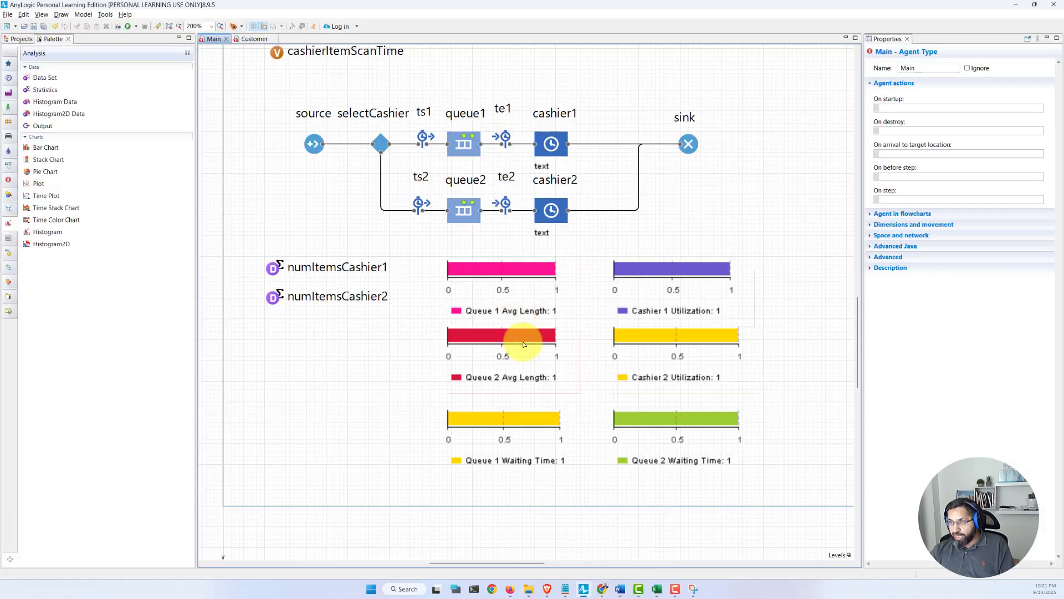
left_click(586, 591)
left_click(583, 591)
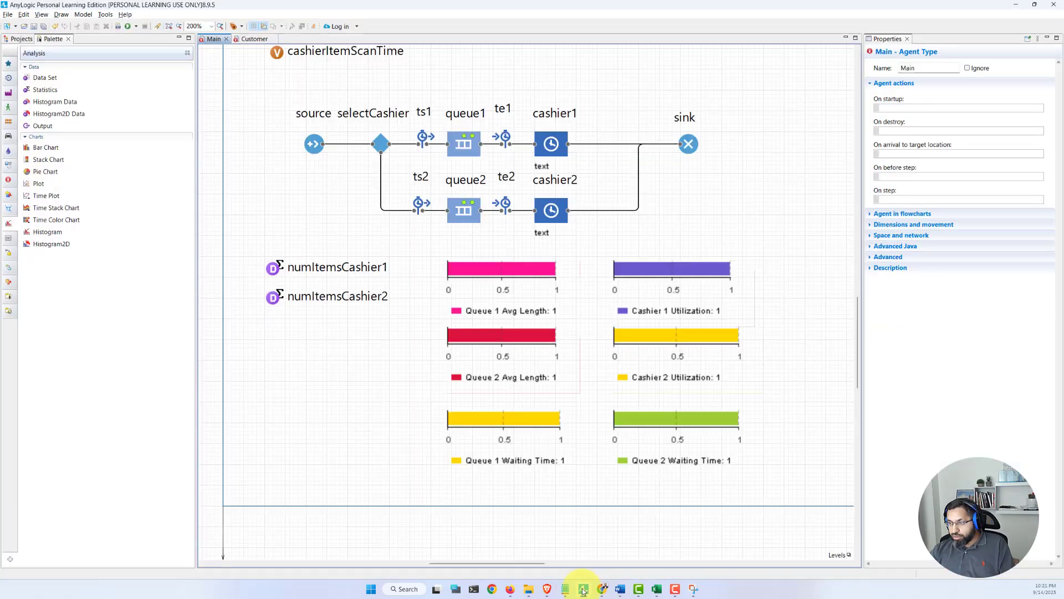
left_click(621, 590)
left_click(736, 311)
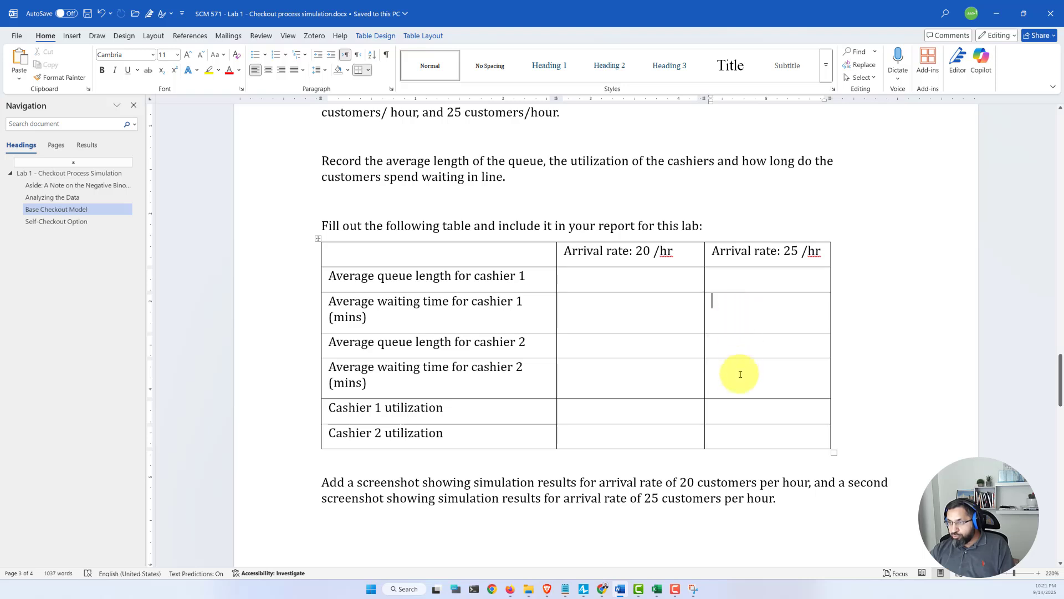
left_click(739, 373)
left_click(737, 347)
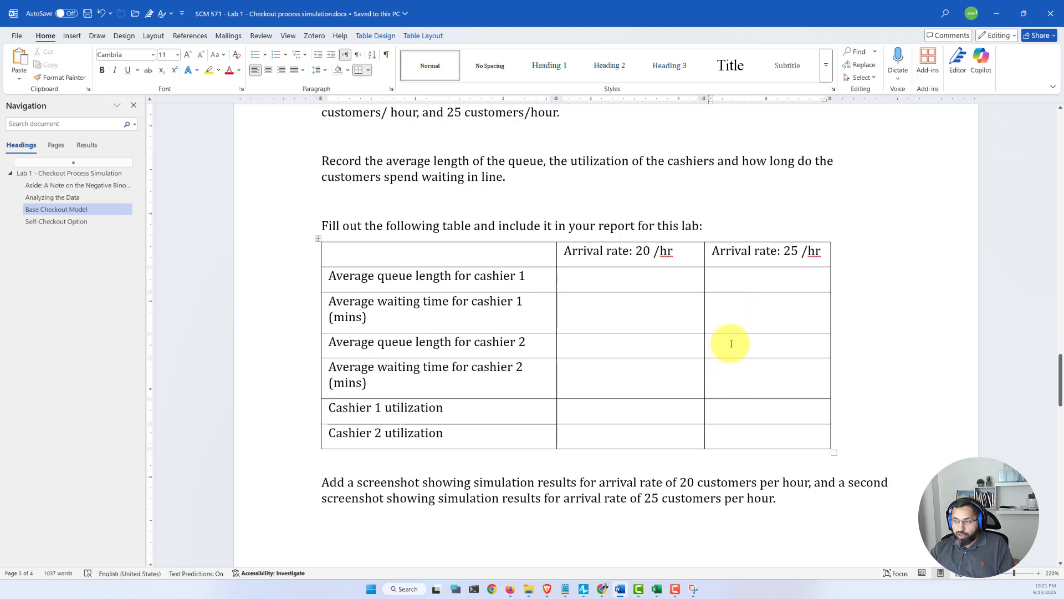
left_click(739, 419)
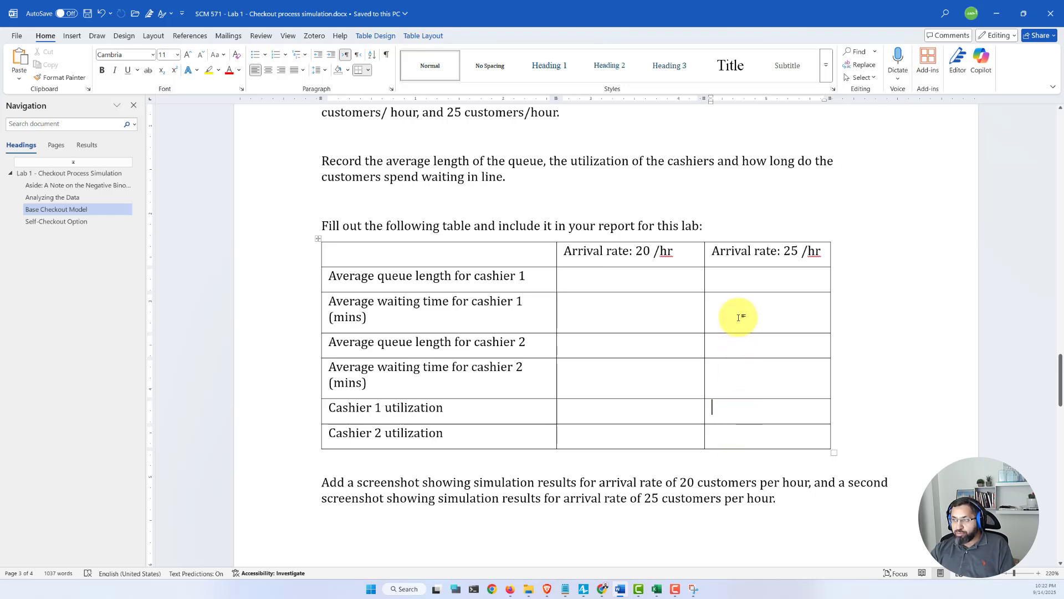
left_click_drag(739, 282, 739, 440)
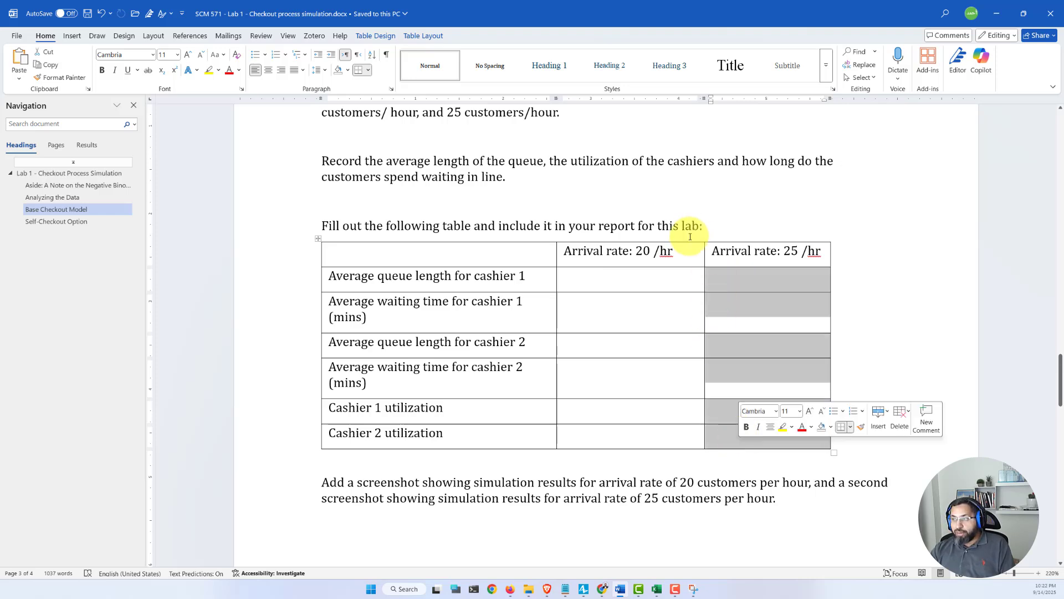
Step: Look through the lab document's Self-Checkout Option section and base results table, and switch to AnyLogic to view the two-cashier model
scroll(615, 324, "up", 2)
scroll(615, 325, "down", 7)
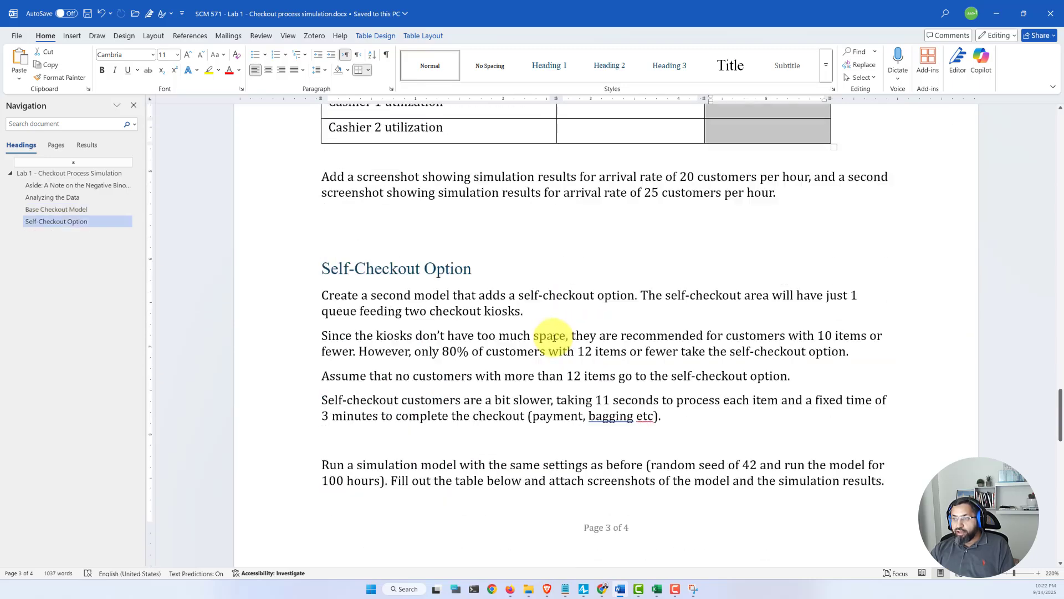
scroll(505, 324, "down", 8)
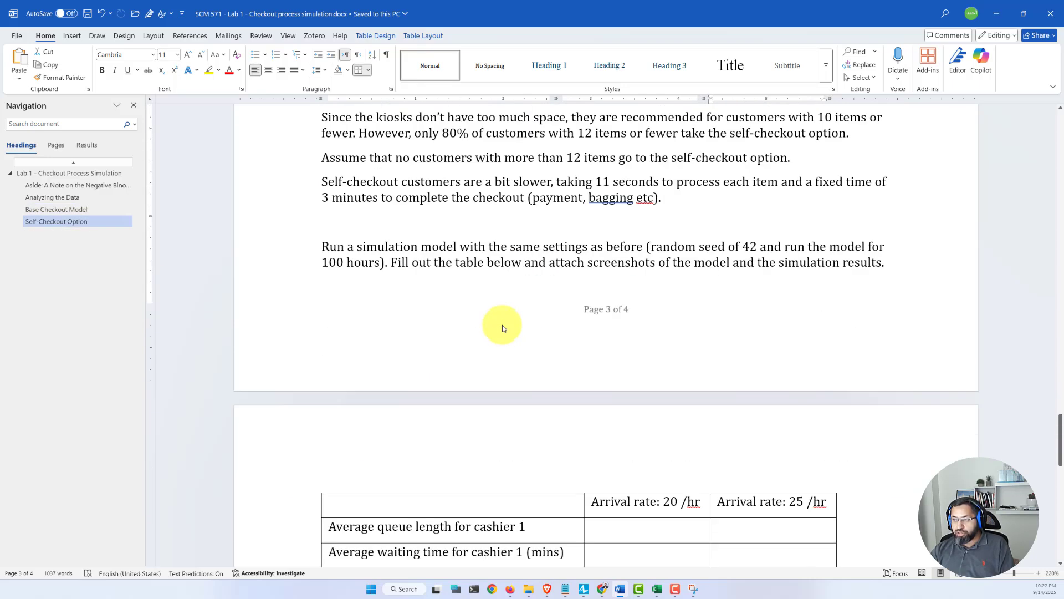
scroll(502, 325, "up", 10)
scroll(504, 321, "up", 5)
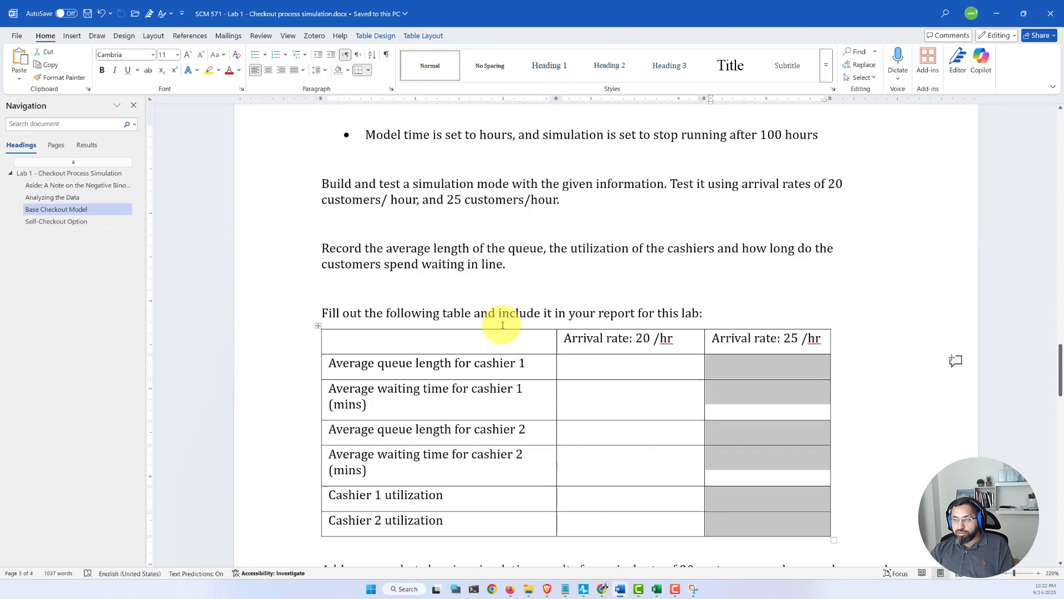
scroll(506, 315, "down", 2)
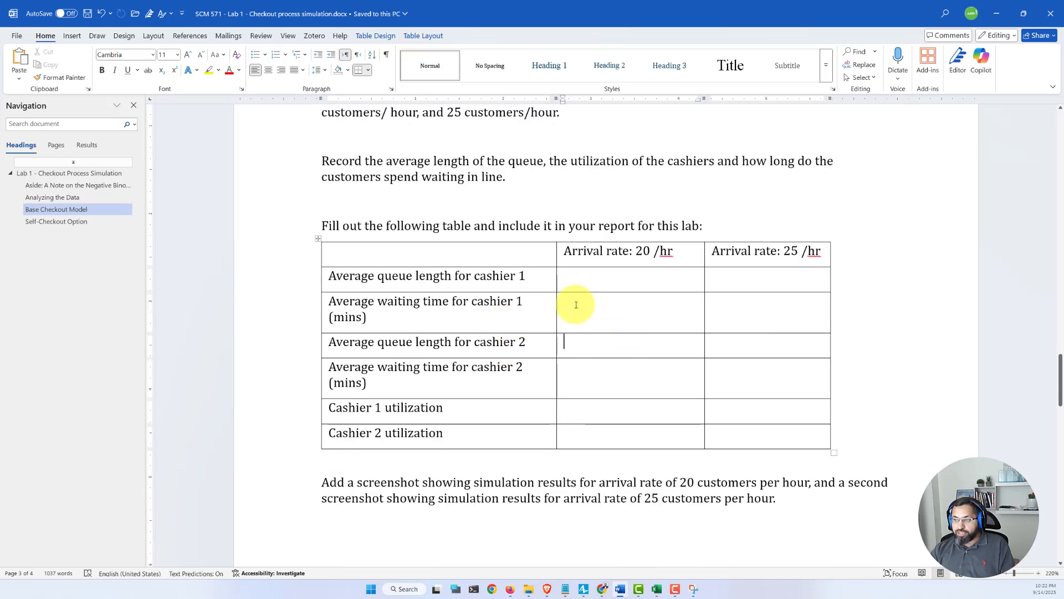
left_click(584, 579)
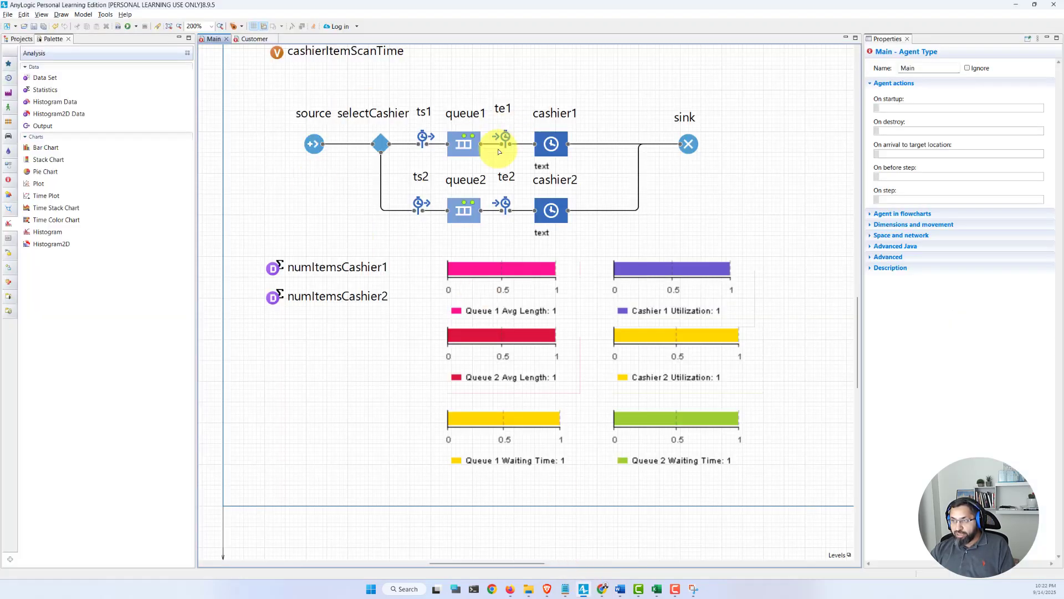
scroll(452, 161, "up", 2)
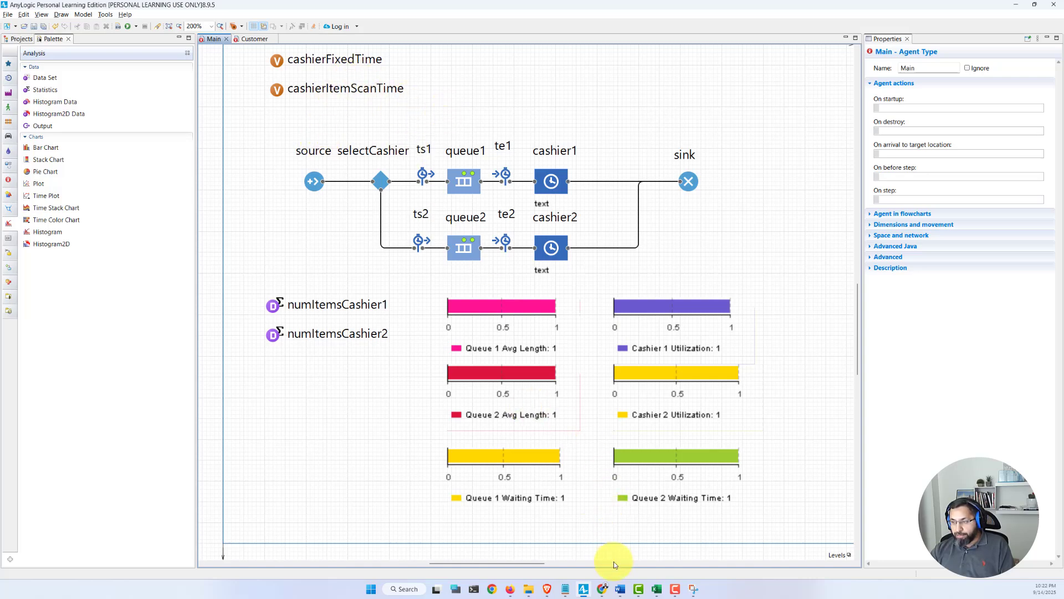
Step: Switch back to Word and change the kiosk recommendation under Self-Checkout Option to customers with 12 items or fewer
left_click(619, 590)
scroll(510, 388, "down", 7)
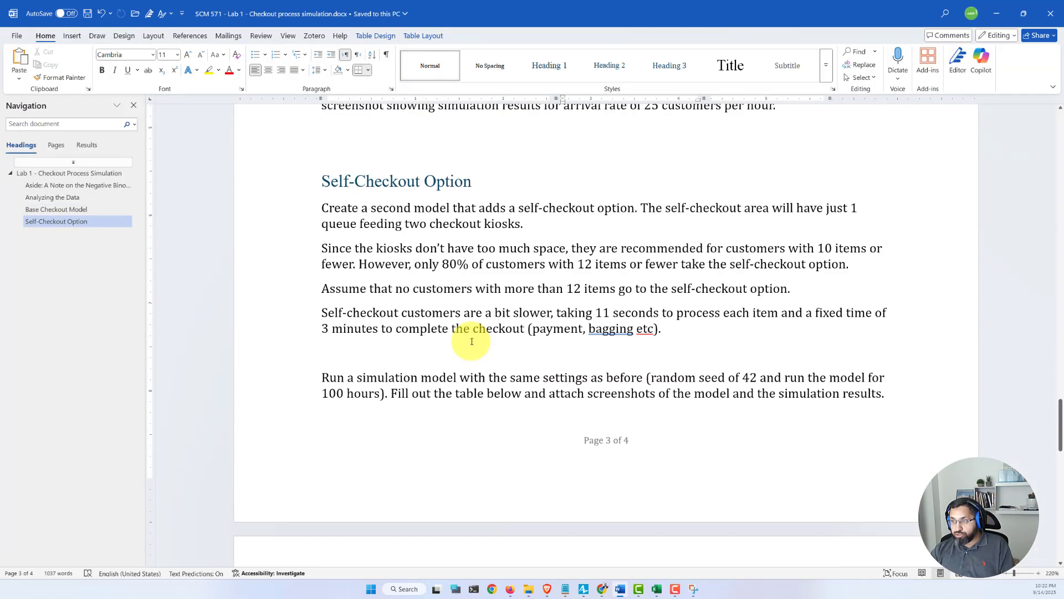
left_click_drag(375, 291, 623, 305)
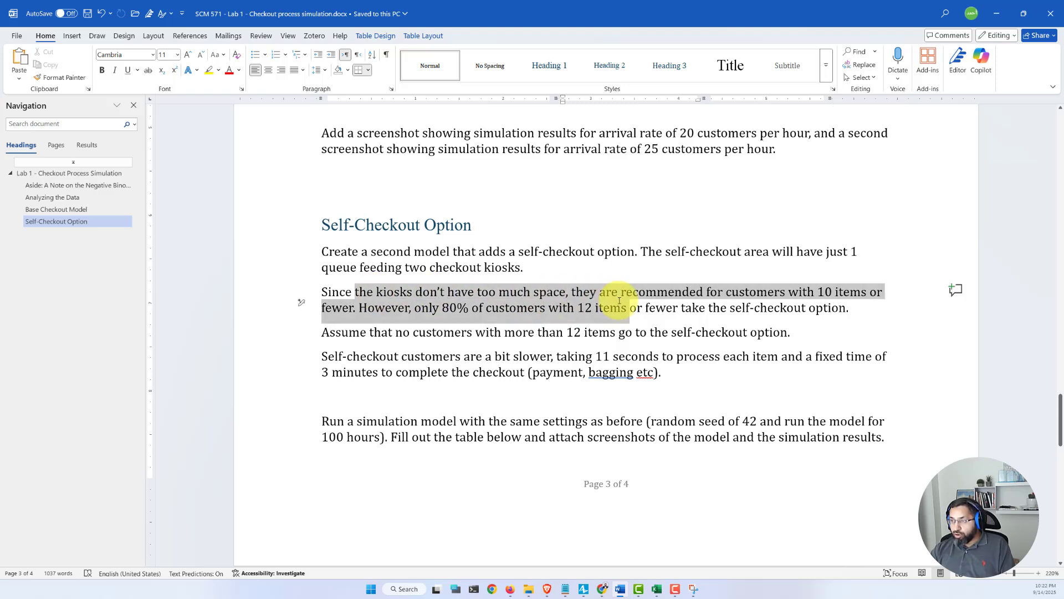
left_click_drag(413, 289, 490, 300)
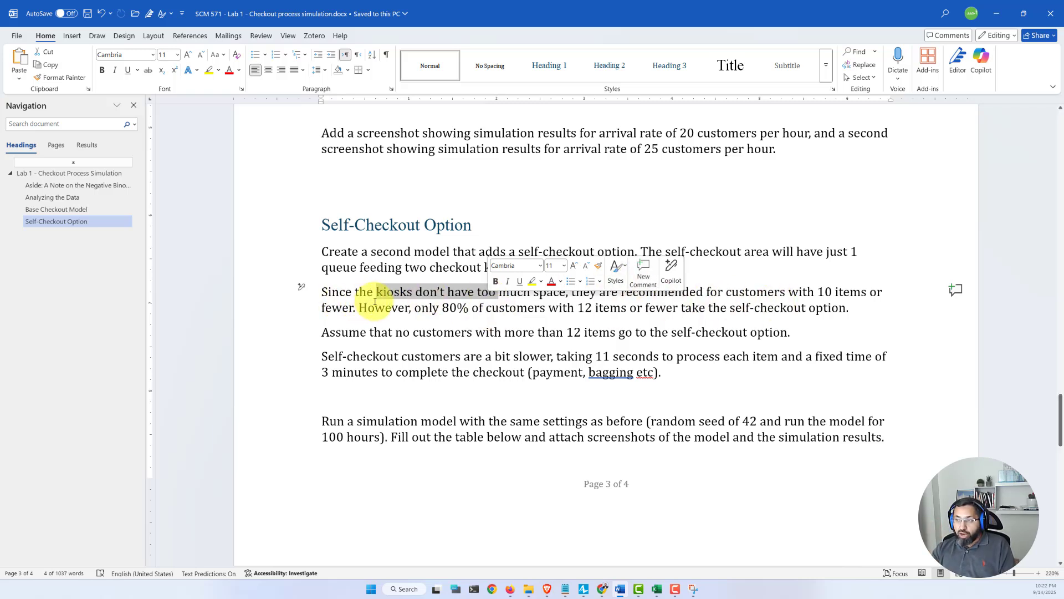
left_click_drag(374, 304, 544, 309)
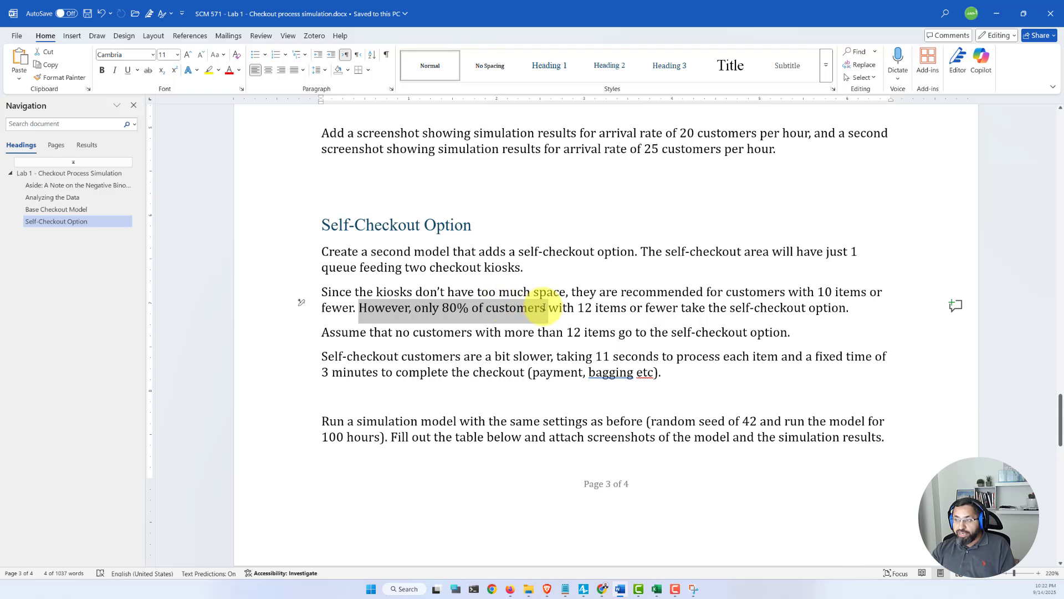
left_click(592, 308)
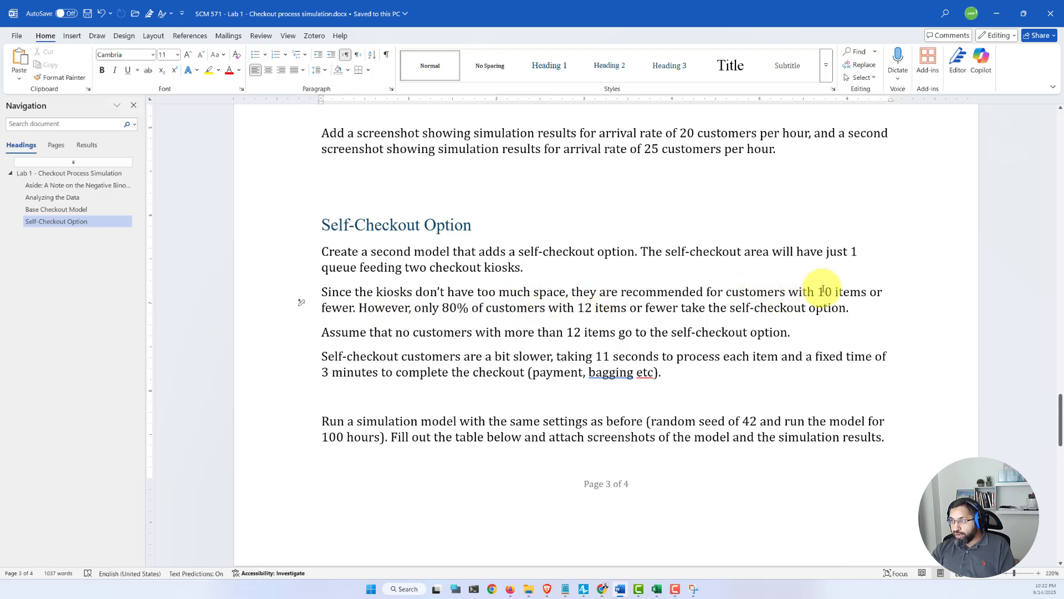
left_click_drag(830, 289, 829, 289)
type("2")
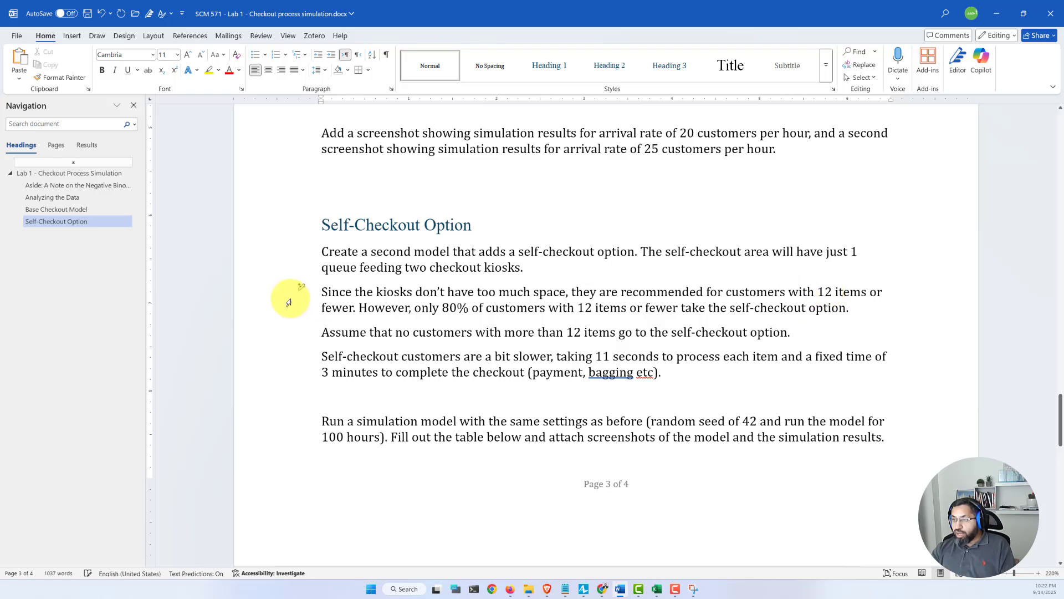
Step: Reread the kiosk item-limit paragraph and review the 20 /hr and 25 /hr columns of the base model's results table
left_click_drag(465, 305, 377, 292)
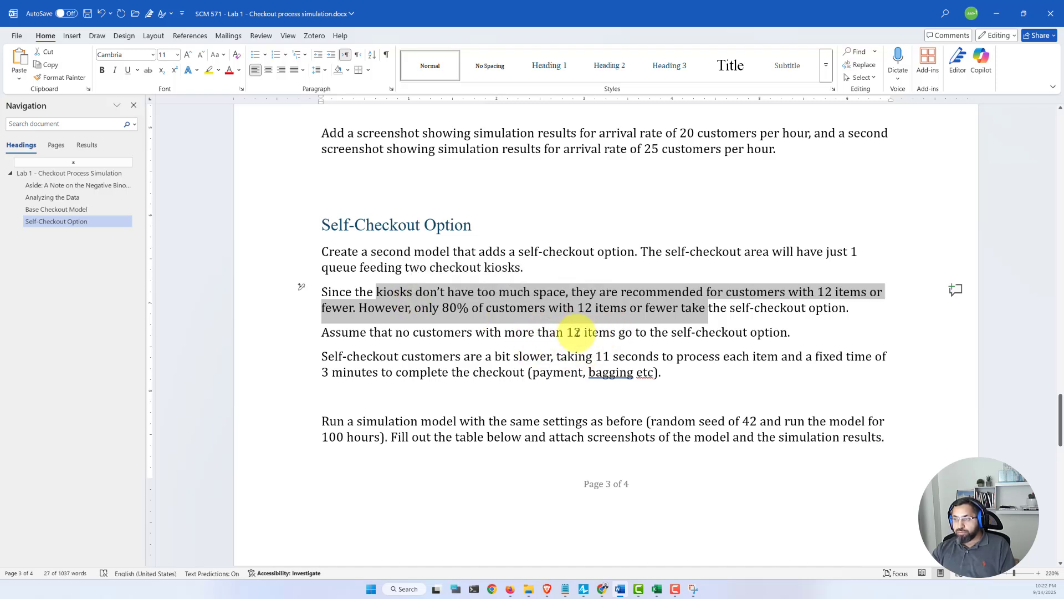
left_click(560, 301)
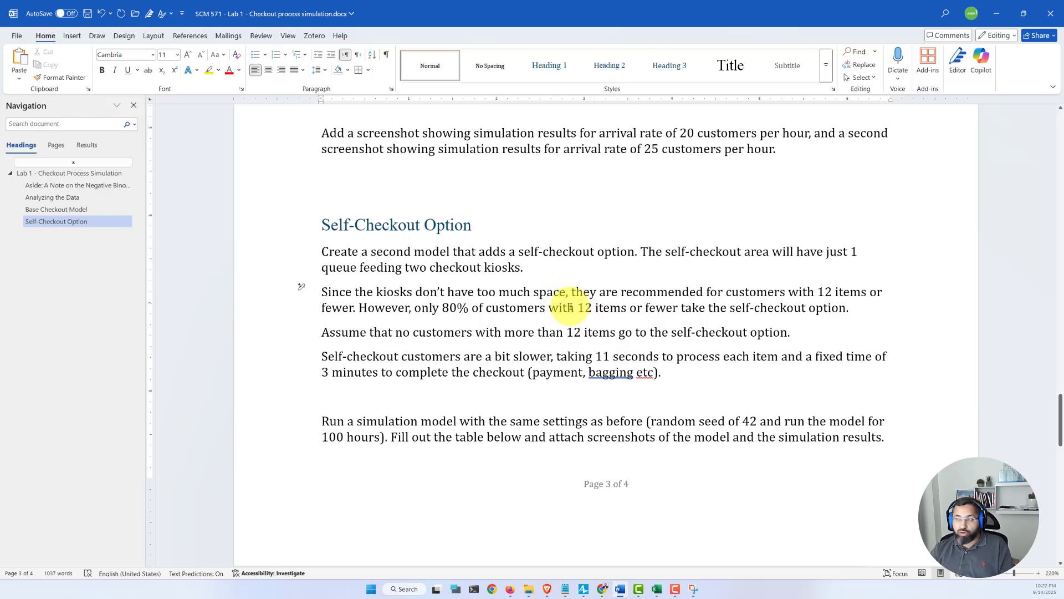
scroll(570, 307, "up", 5)
left_click_drag(615, 188, 614, 334)
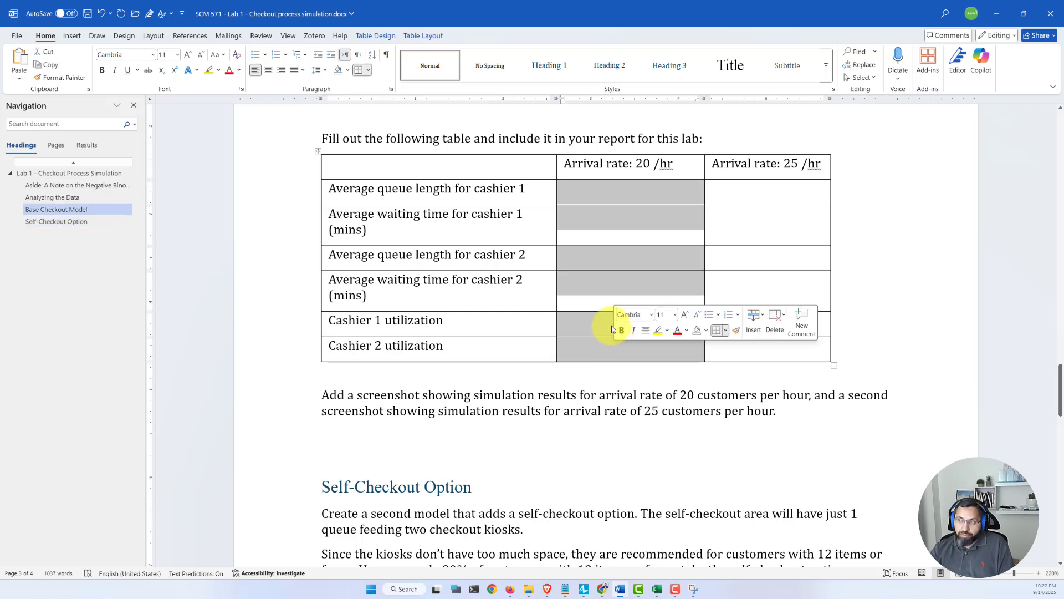
left_click(720, 194)
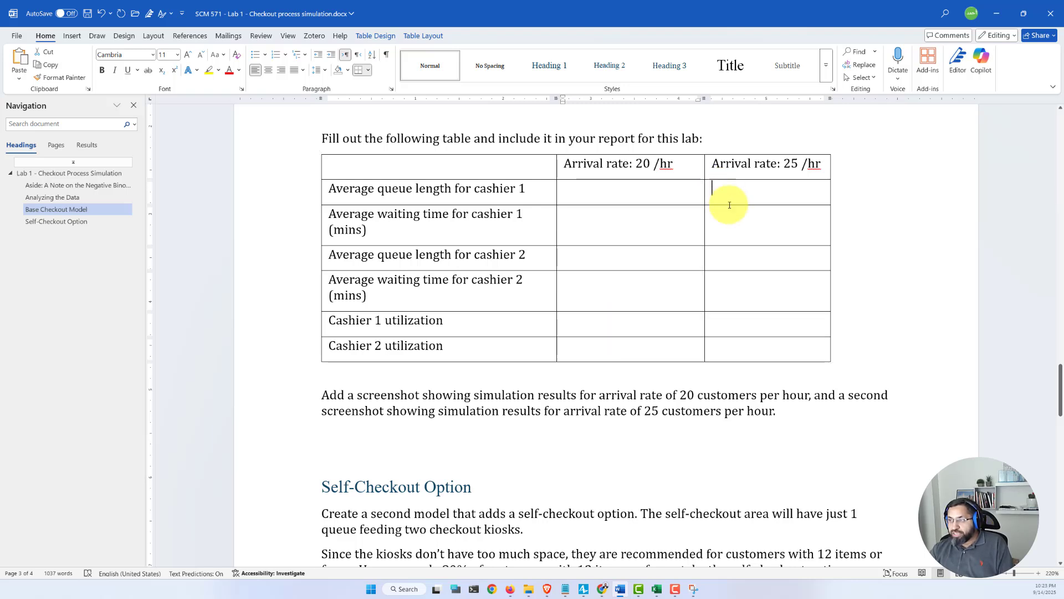
left_click_drag(730, 205, 739, 344)
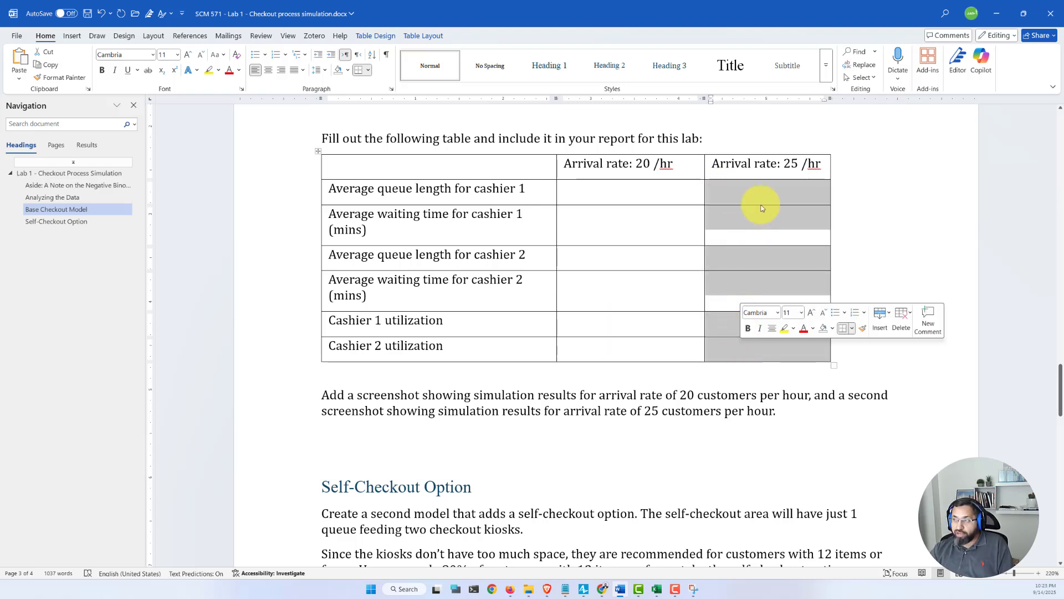